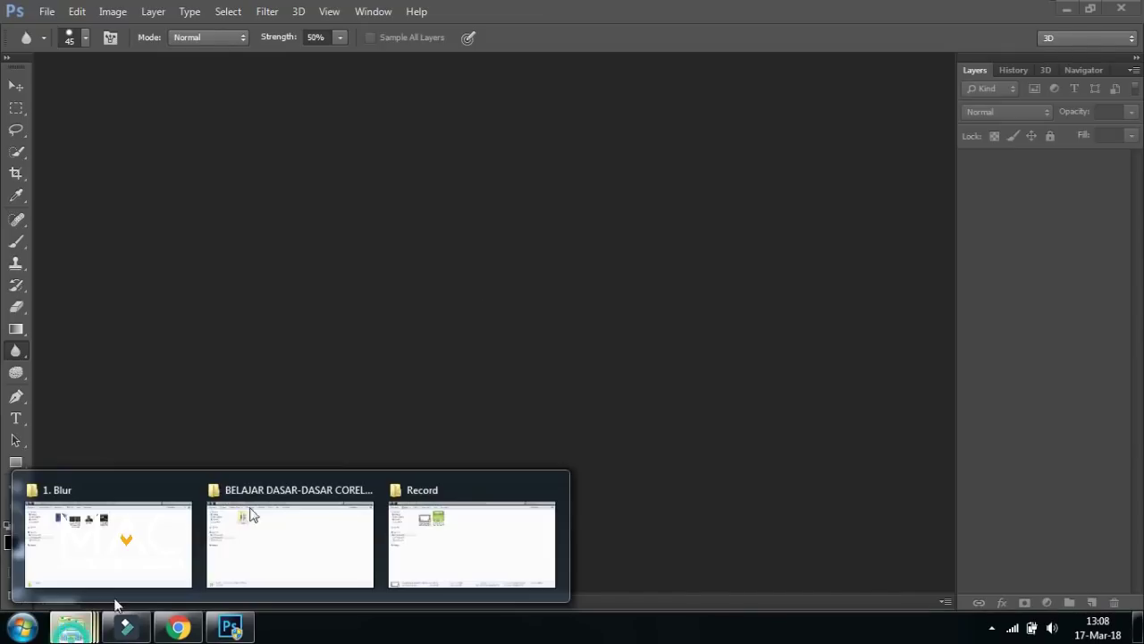
# Return to the Part 5 folder, view its title slide JPG, then minimize Photo Viewer.
pyautogui.click(265, 526)
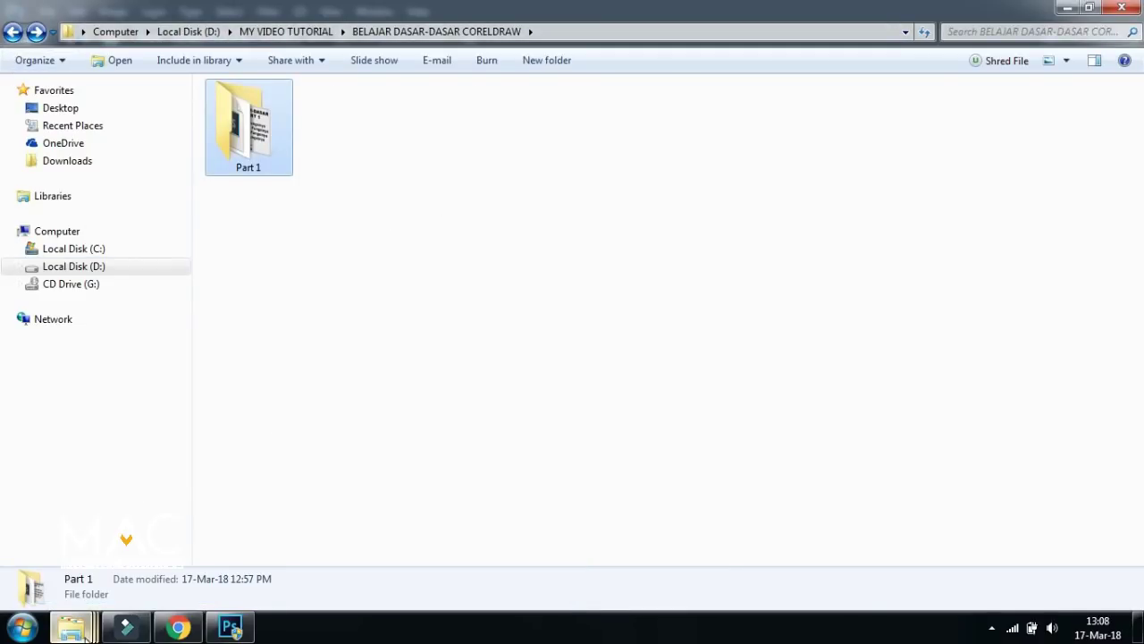
pyautogui.moveTo(71, 627)
pyautogui.click(128, 543)
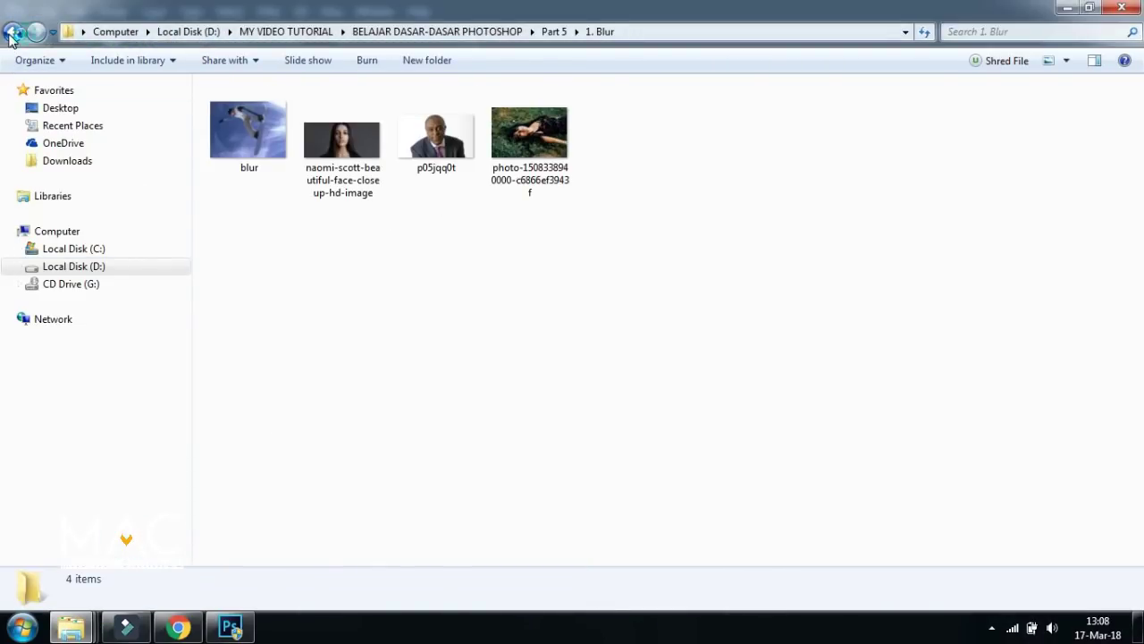
pyautogui.click(13, 31)
pyautogui.doubleClick(730, 172)
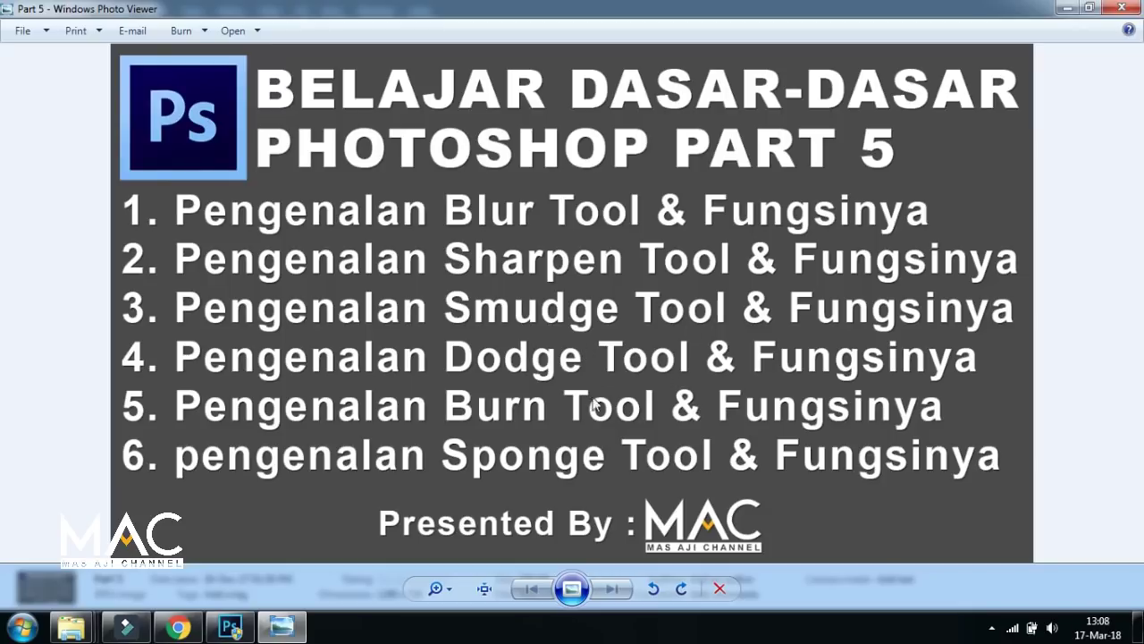
pyautogui.click(1064, 18)
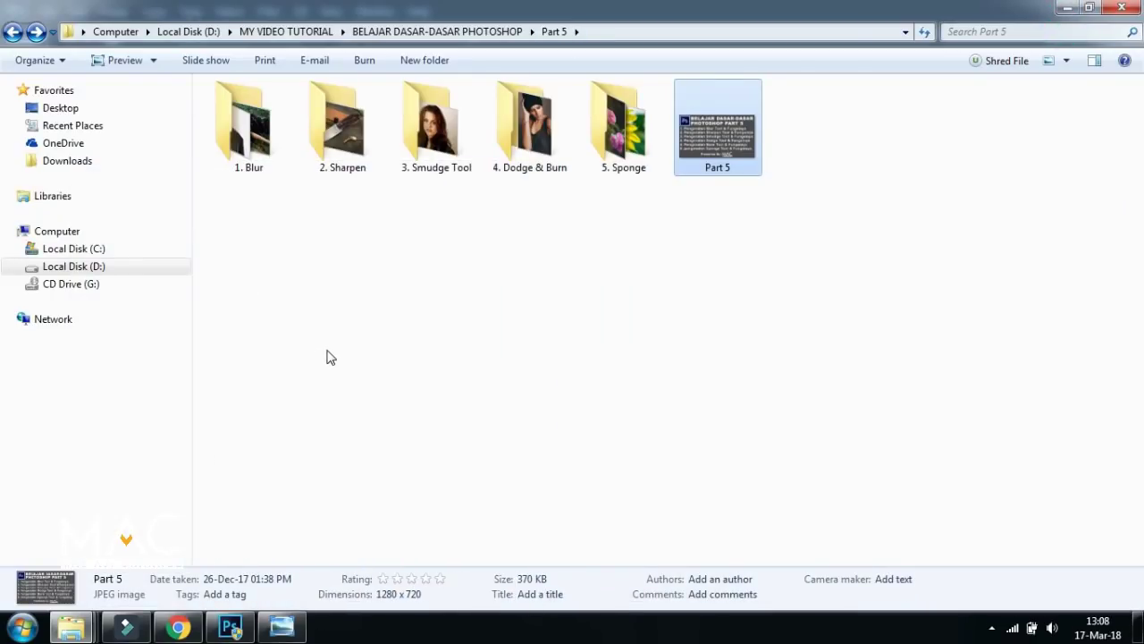
pyautogui.click(179, 627)
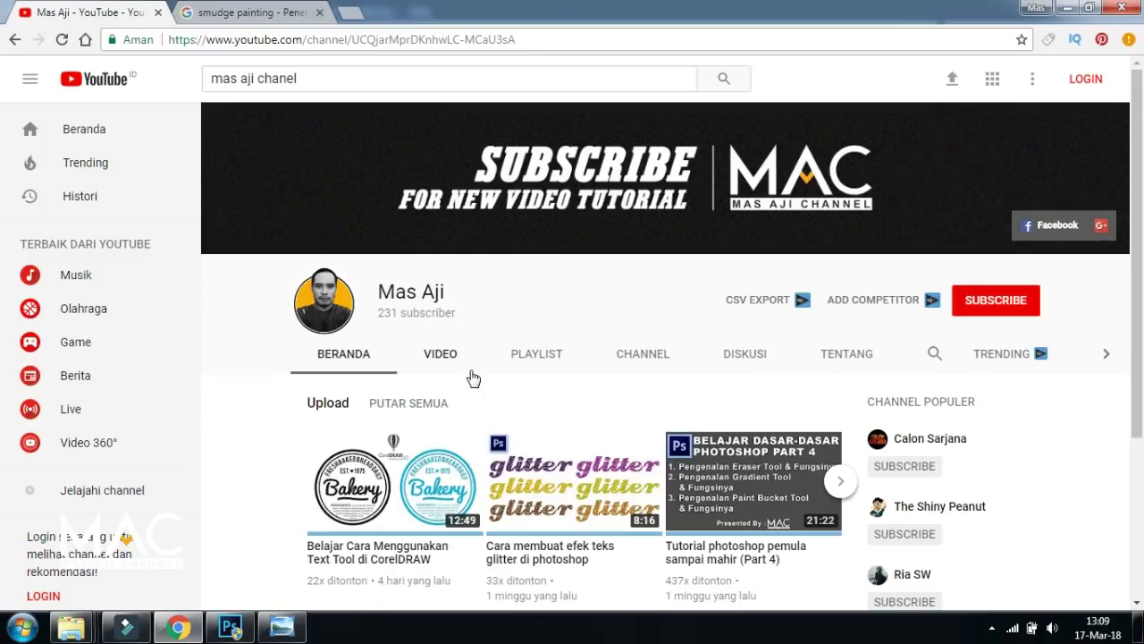
pyautogui.click(76, 630)
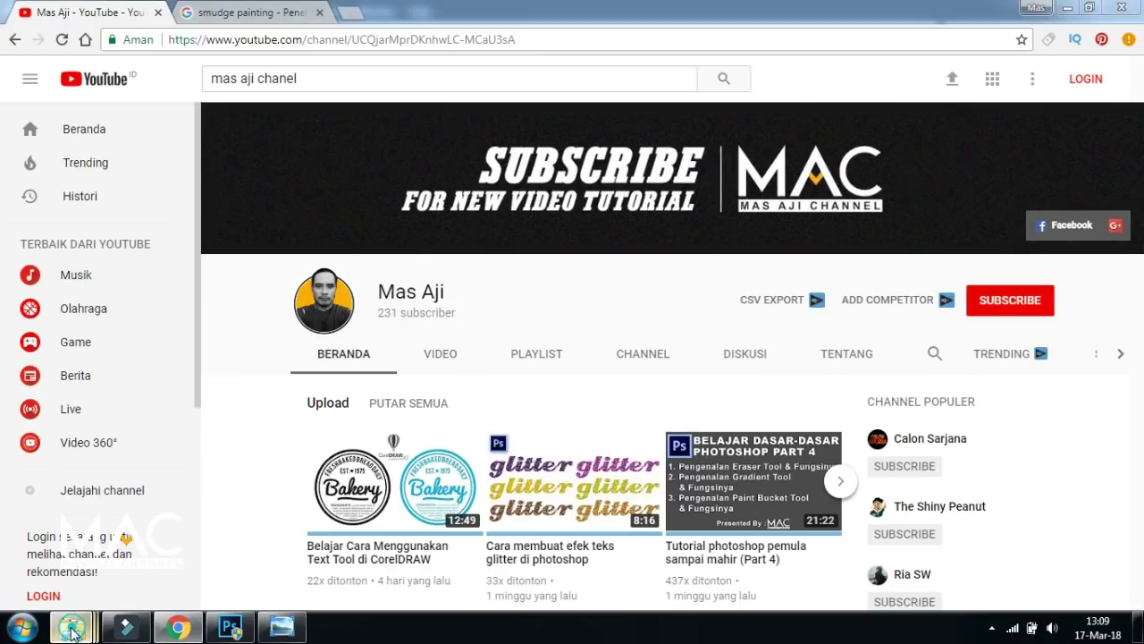
pyautogui.moveTo(107, 536)
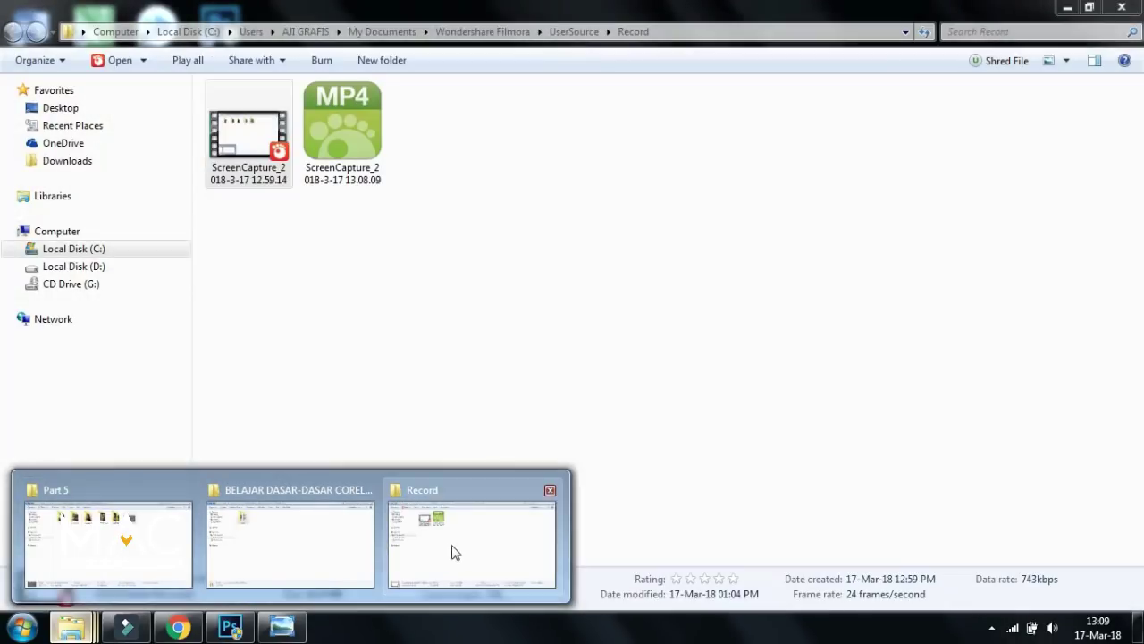
# Go to the CorelDRAW window and open the Part 1 folder inside BELAJAR DASAR-DASAR CORELDRAW.
pyautogui.click(450, 547)
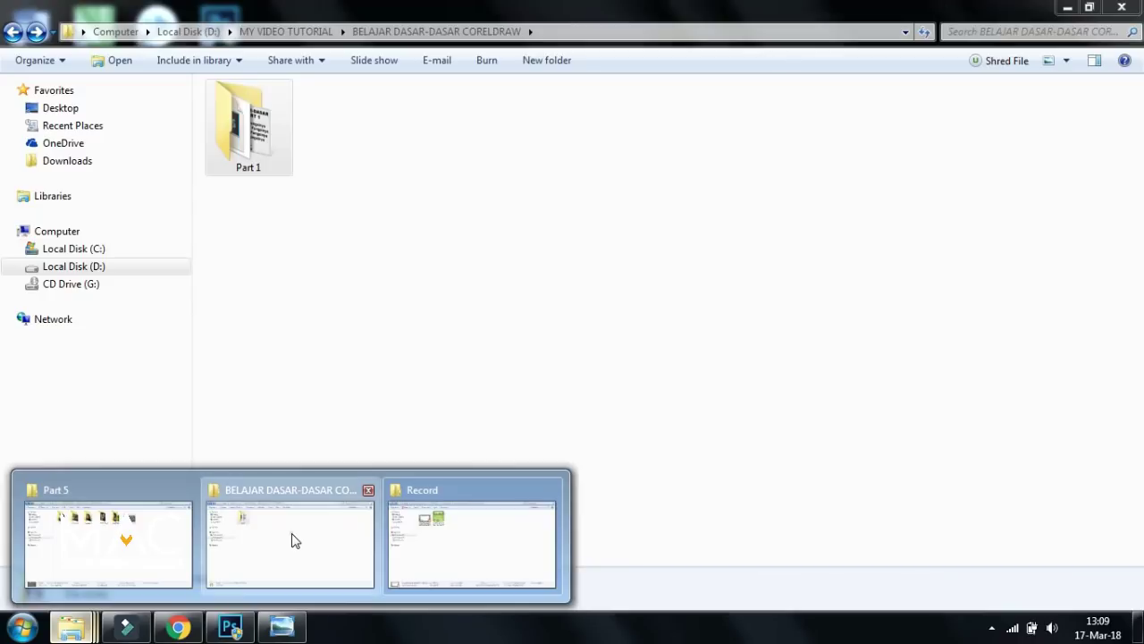
pyautogui.click(294, 542)
pyautogui.click(13, 34)
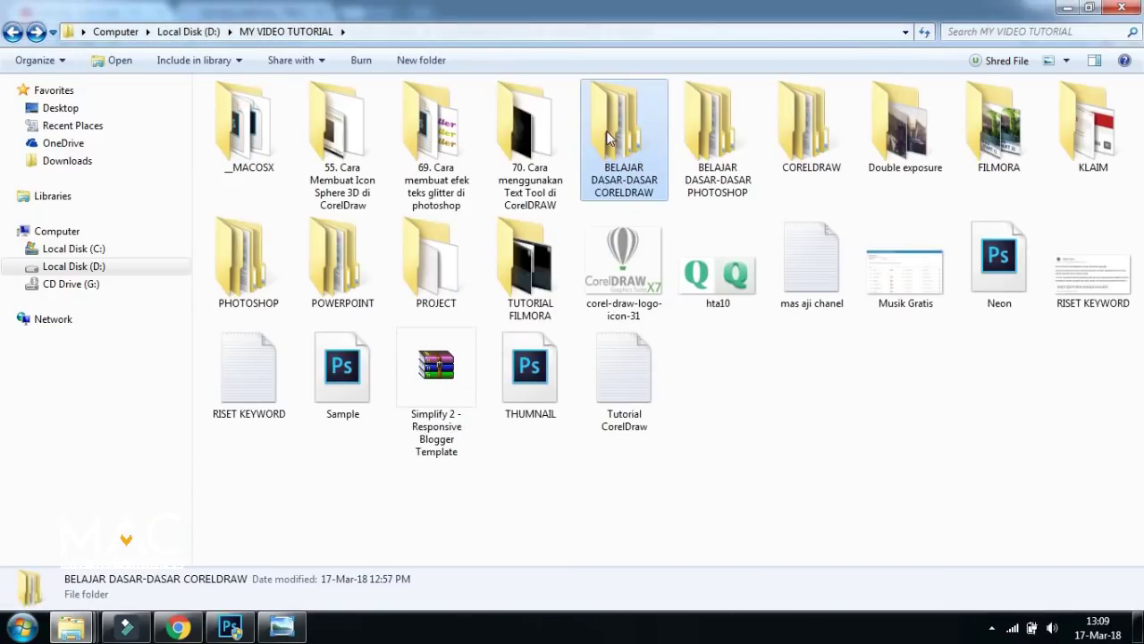
pyautogui.doubleClick(605, 128)
pyautogui.doubleClick(241, 126)
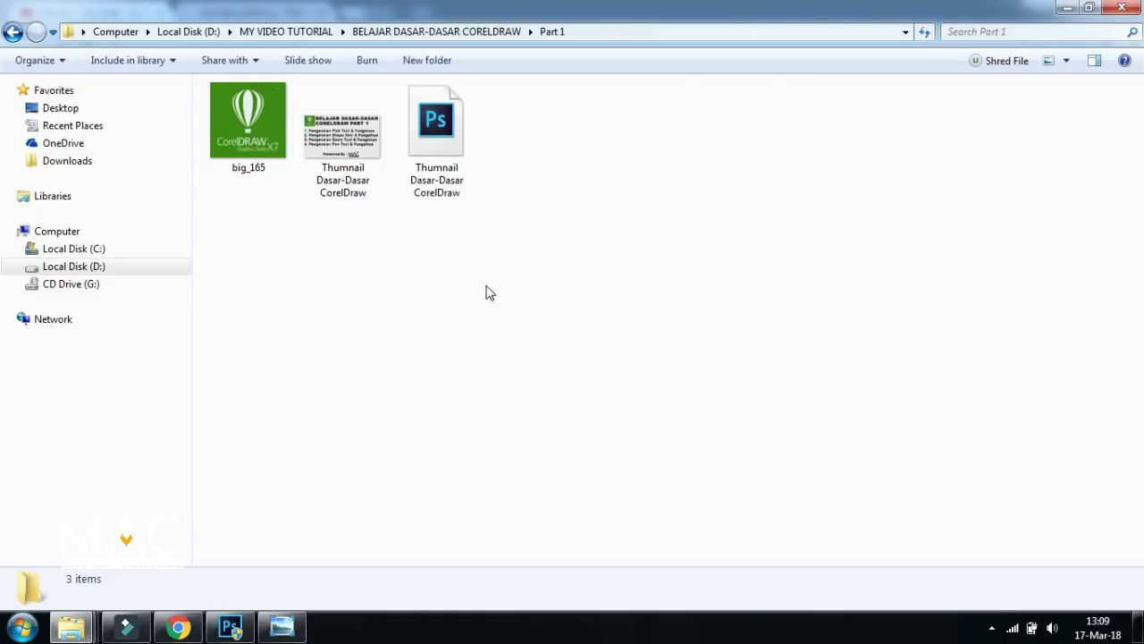
# Preview the Part 1 Thumnail JPG, close it, and return to BELAJAR DASAR-DASAR CORELDRAW.
pyautogui.doubleClick(344, 157)
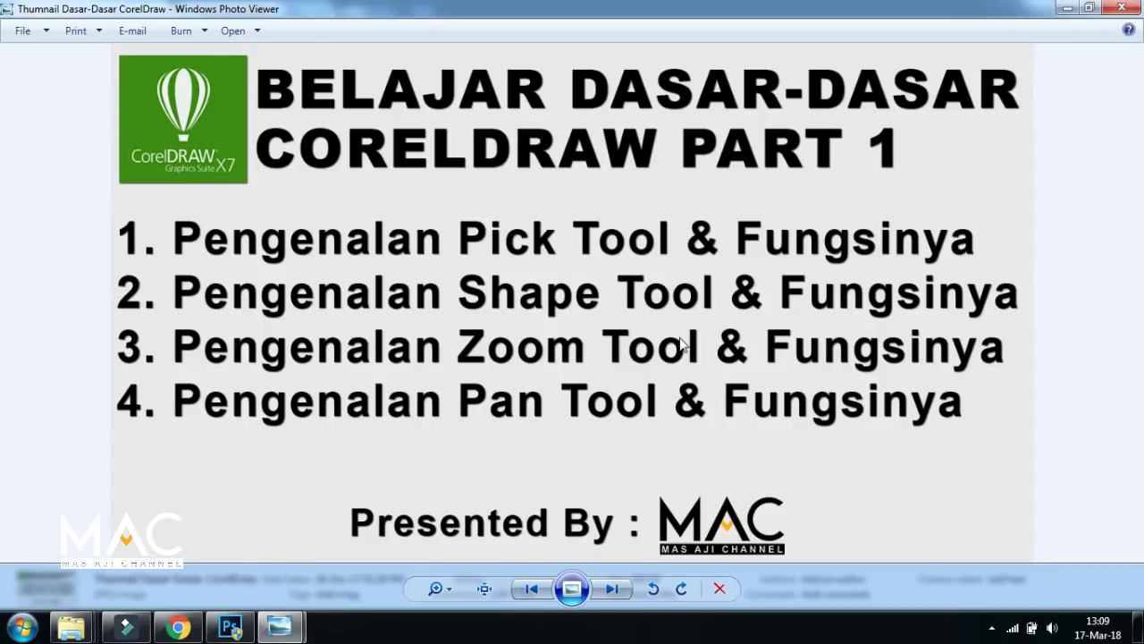
pyautogui.click(1123, 8)
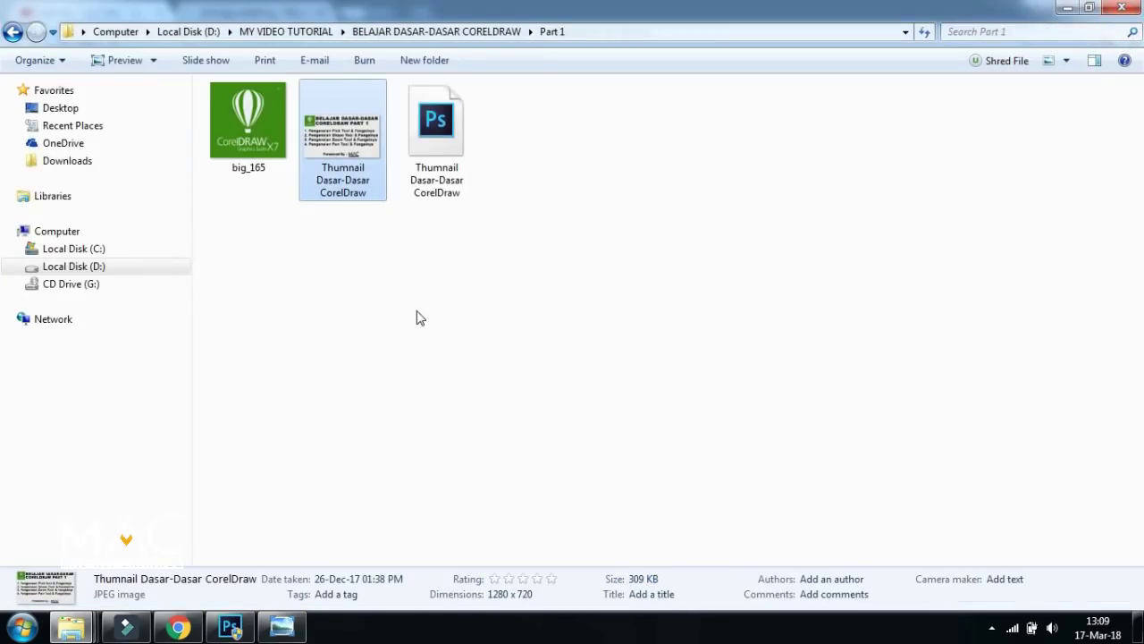
pyautogui.click(13, 33)
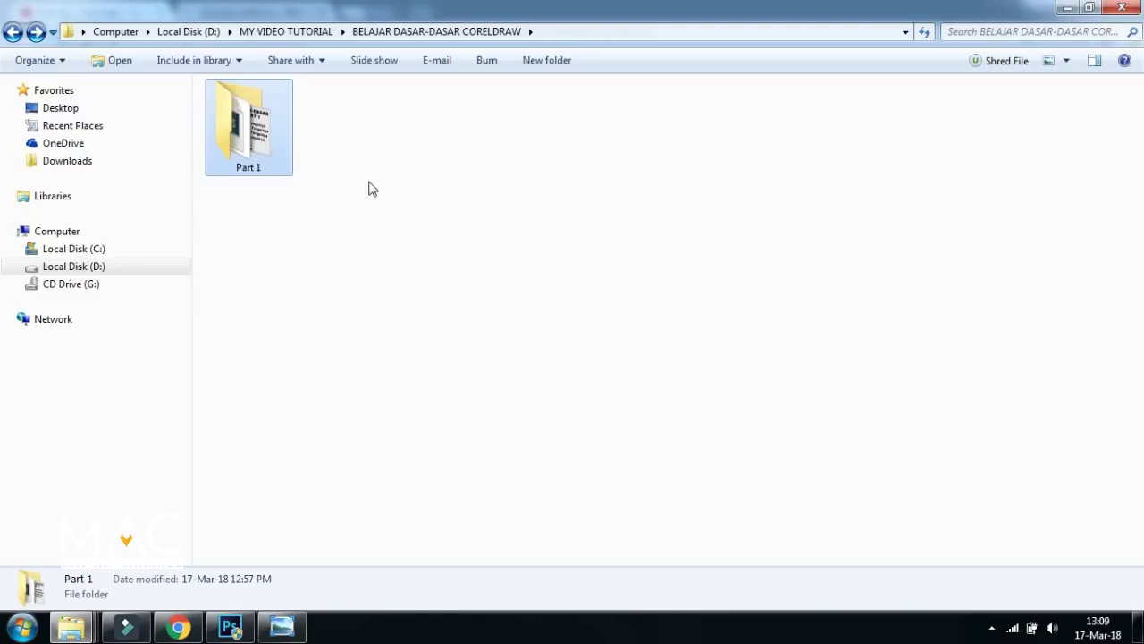
pyautogui.click(12, 32)
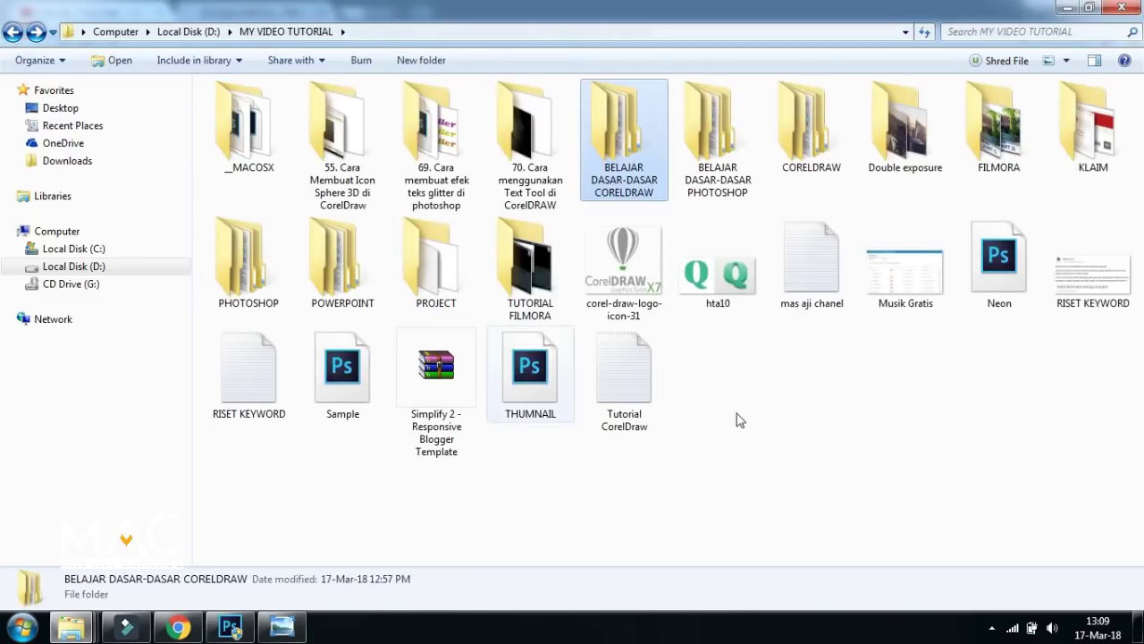
pyautogui.doubleClick(659, 176)
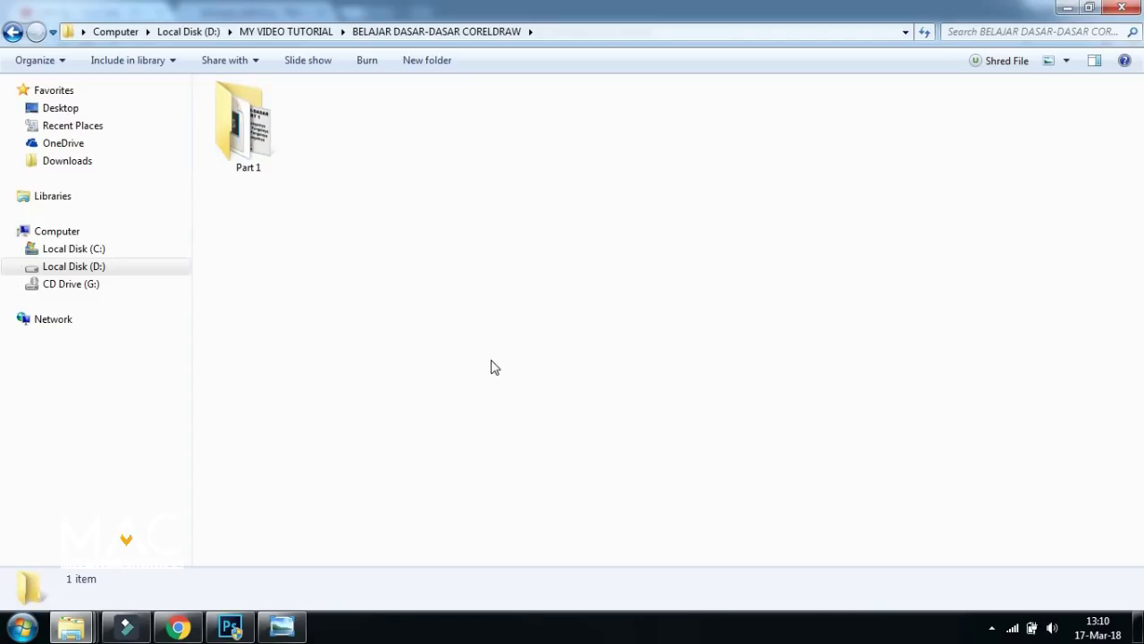
# Switch to Photoshop and make the Blur Tool active.
pyautogui.click(238, 630)
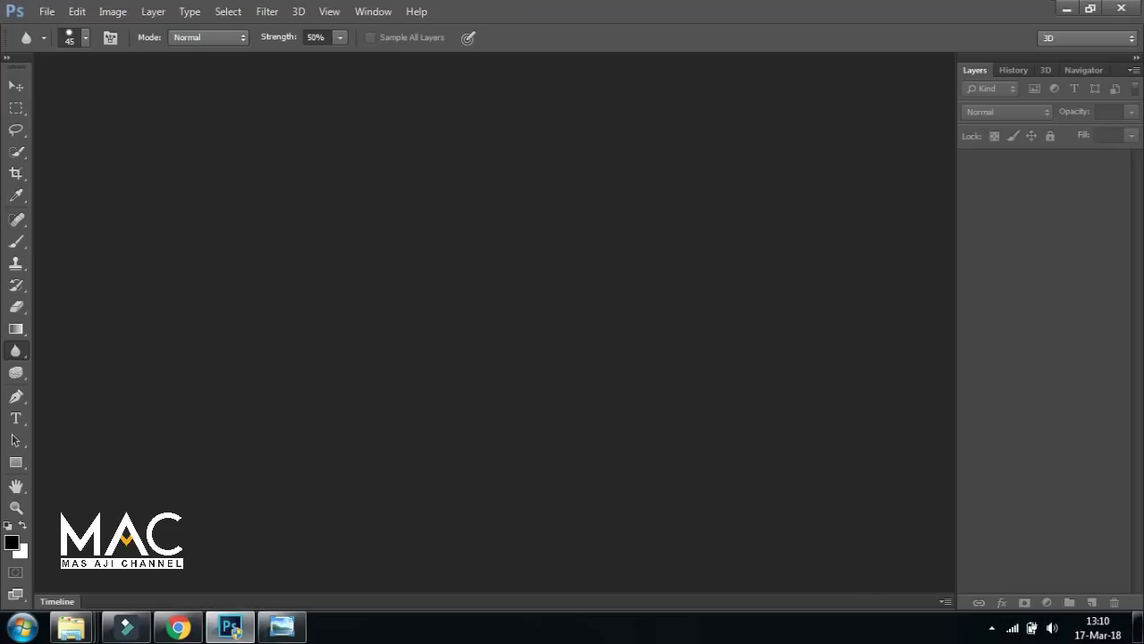
pyautogui.click(15, 87)
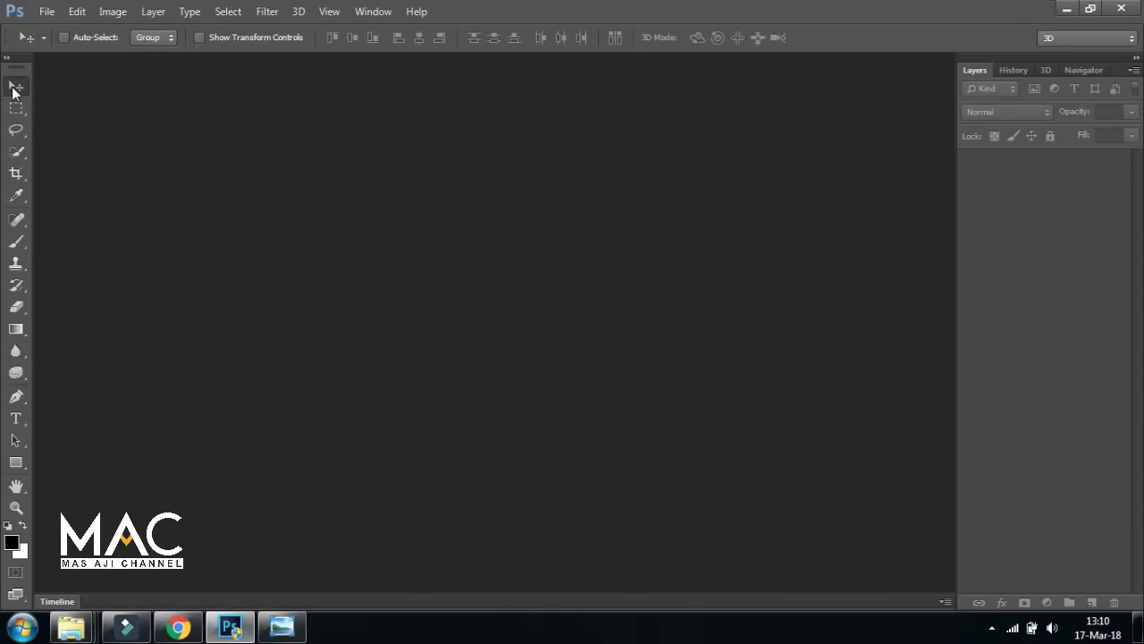
pyautogui.click(15, 350)
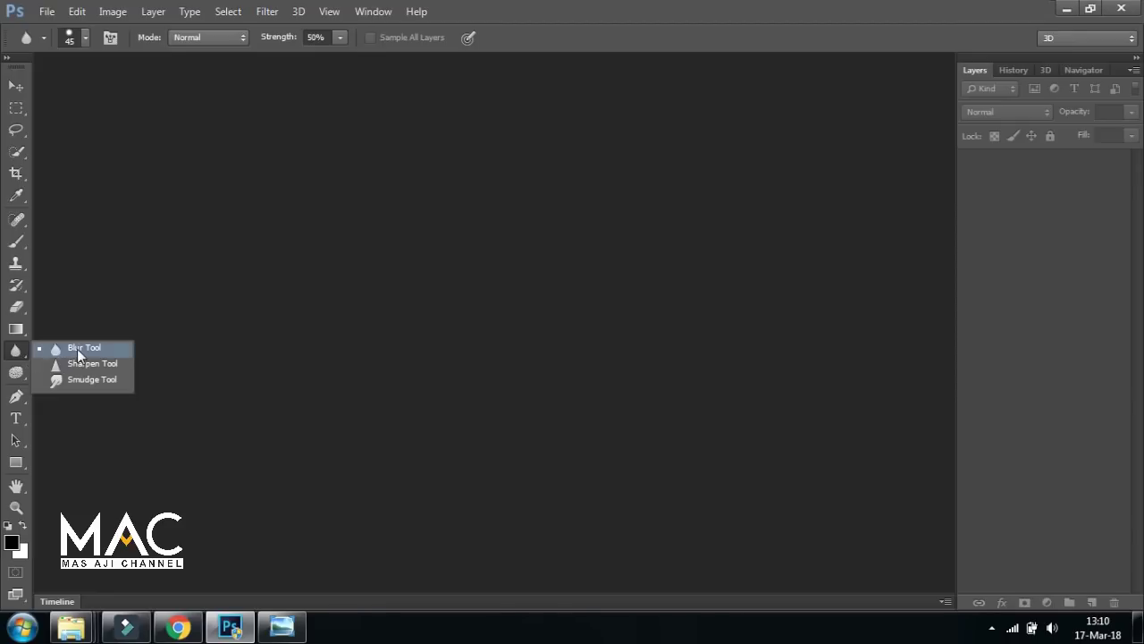
pyautogui.click(83, 354)
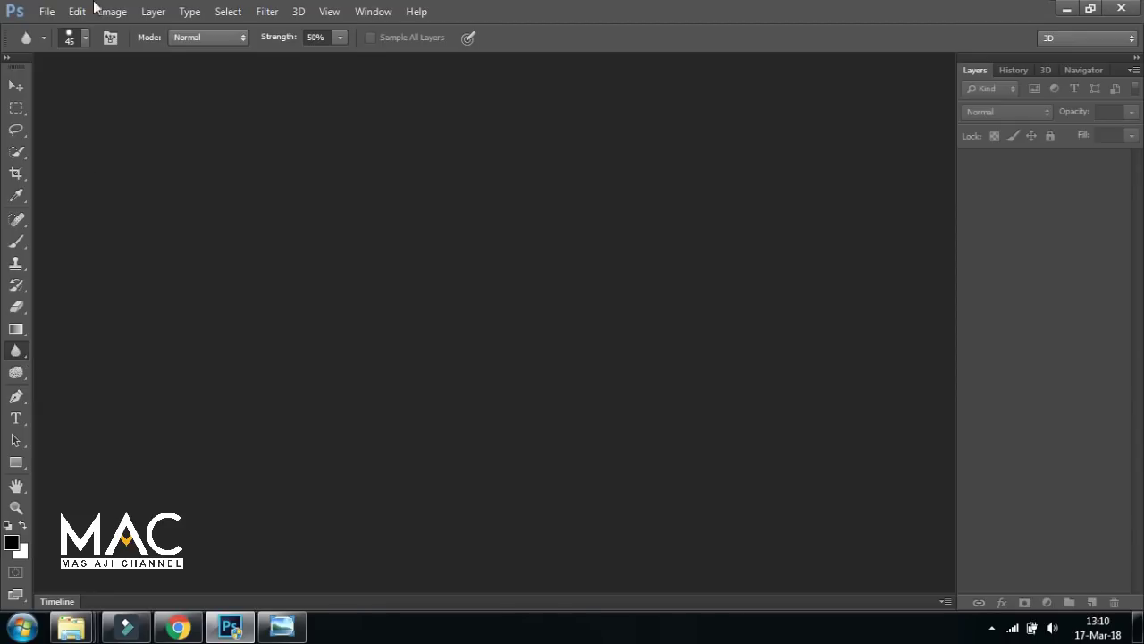
pyautogui.click(45, 11)
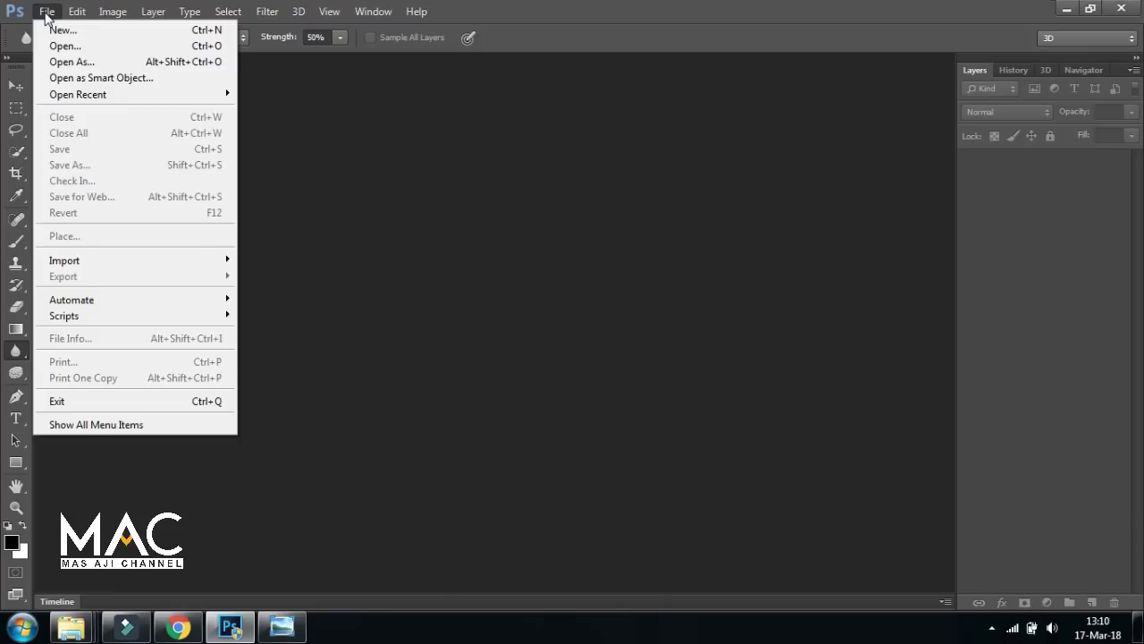
pyautogui.click(81, 46)
pyautogui.moveTo(515, 80); pyautogui.dragTo(504, 150)
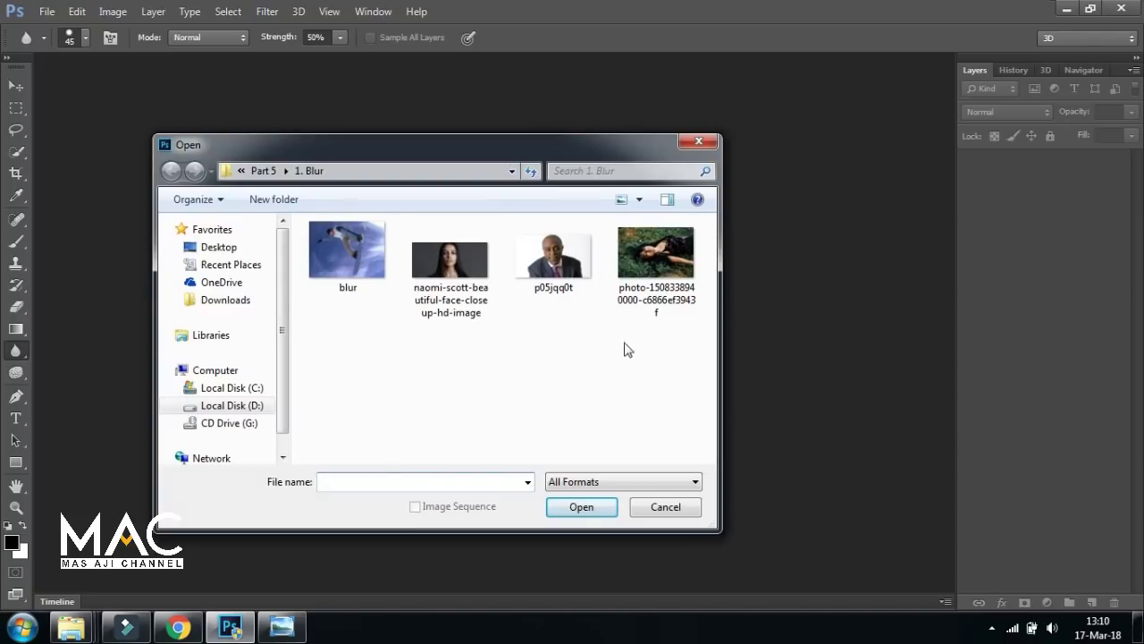
pyautogui.click(661, 268)
pyautogui.click(608, 508)
pyautogui.moveTo(474, 67); pyautogui.dragTo(600, 70)
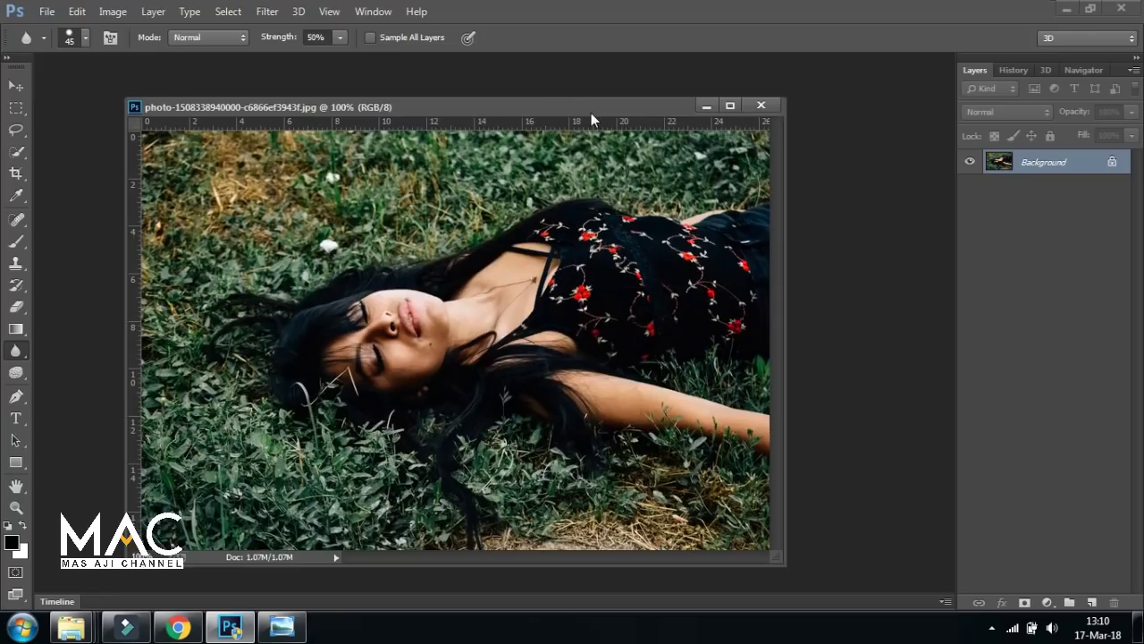
# Dock the grass photo as a tab and give the Blur brush a Soft Round 0%-hardness tip.
pyautogui.doubleClick(600, 64)
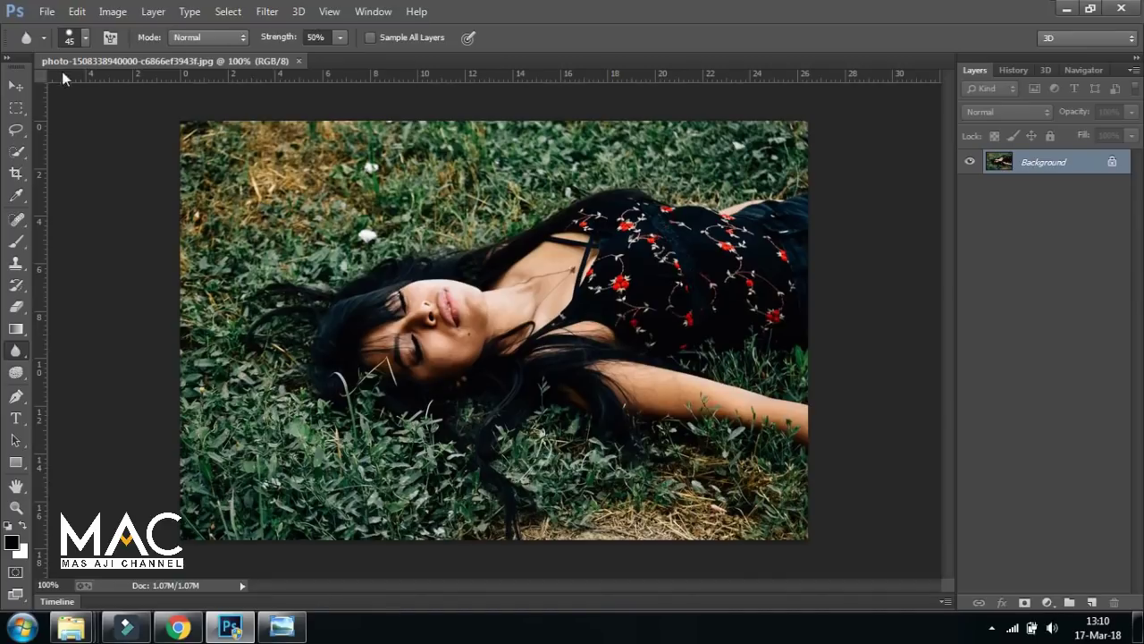
pyautogui.click(87, 38)
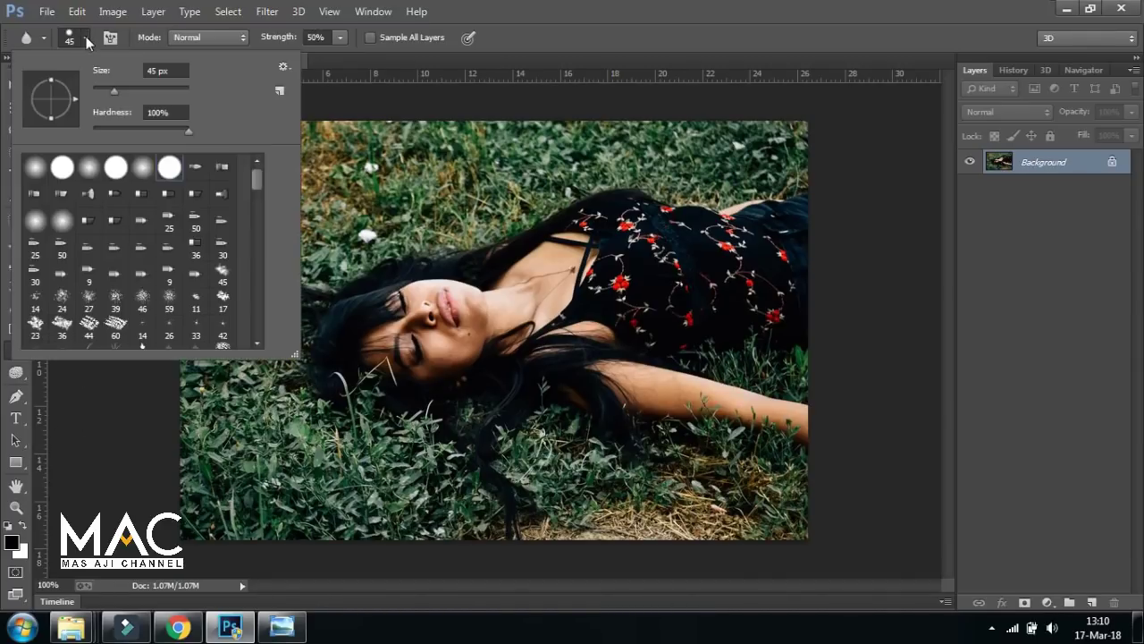
pyautogui.click(145, 168)
pyautogui.click(340, 37)
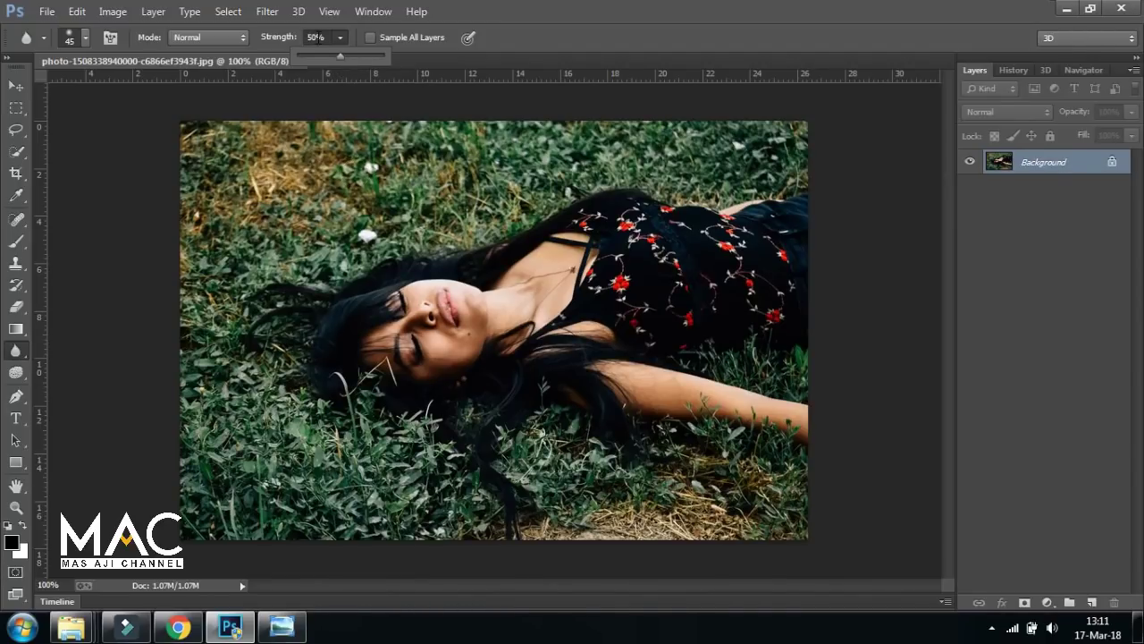
# Duplicate the photo to a layer named 'blur' and enlarge the soft brush to 99 px.
pyautogui.click(1059, 169)
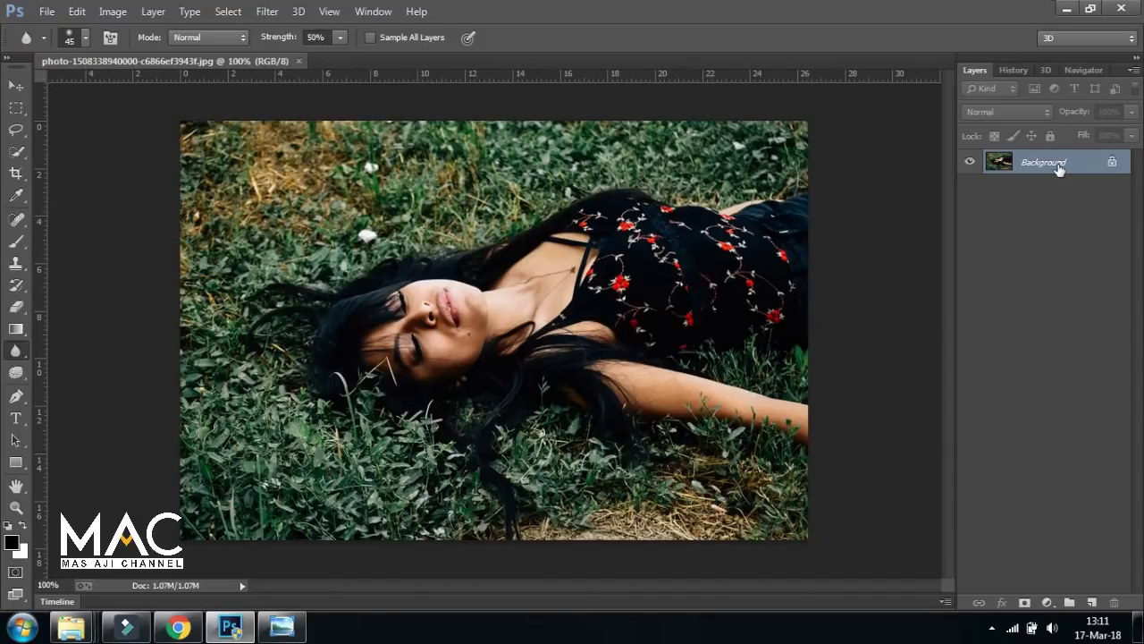
pyautogui.hotkey('ctrl', 'j')
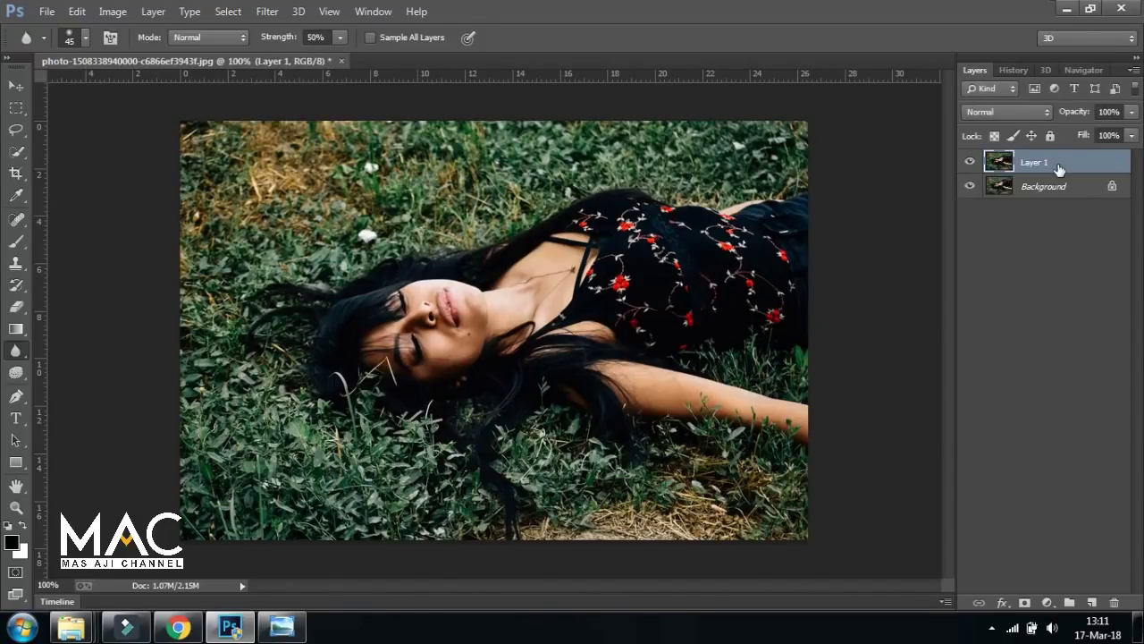
pyautogui.doubleClick(1037, 162)
pyautogui.write('blur')
pyautogui.press('Return')
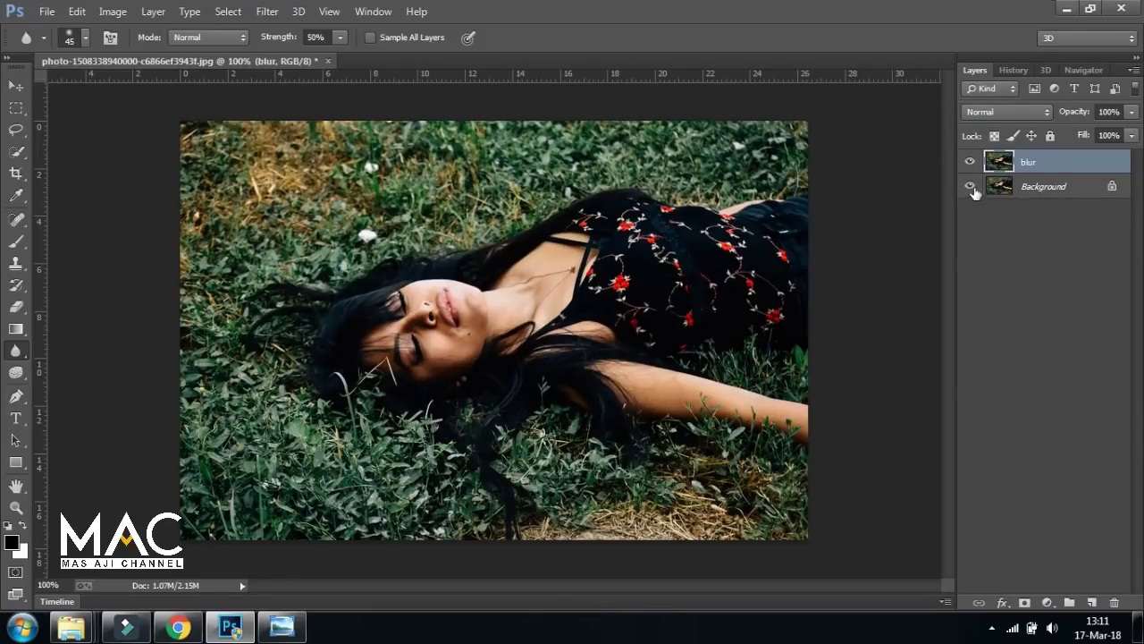
pyautogui.click(85, 38)
pyautogui.click(116, 93)
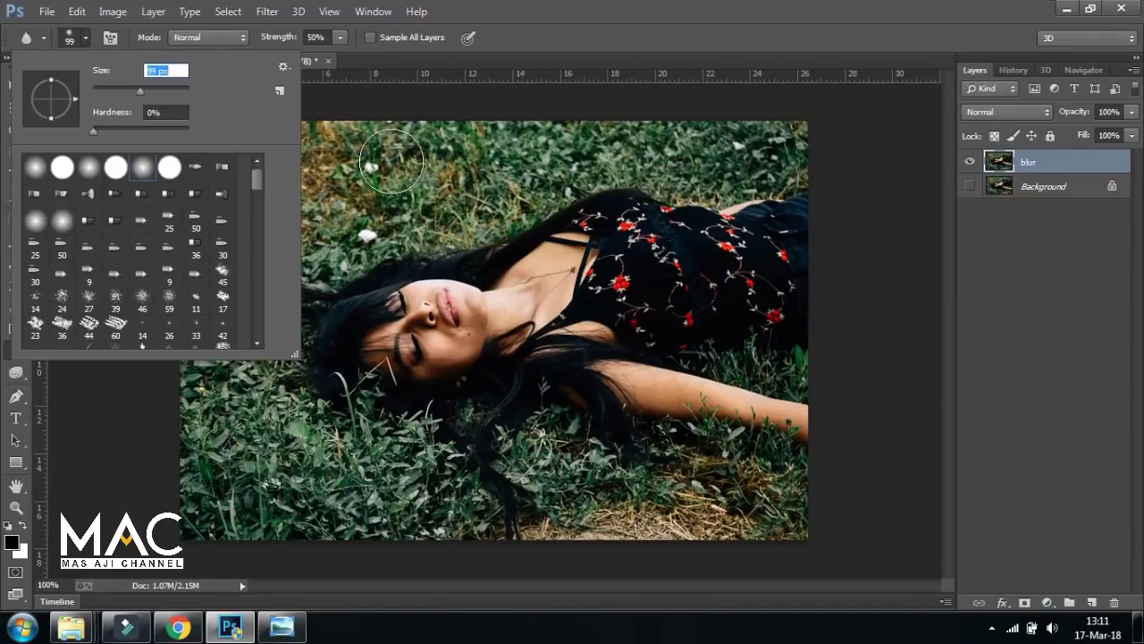
# Blur the grass along the photo's left edge and above the woman's arm, setting strength to 25%.
pyautogui.press('Return')
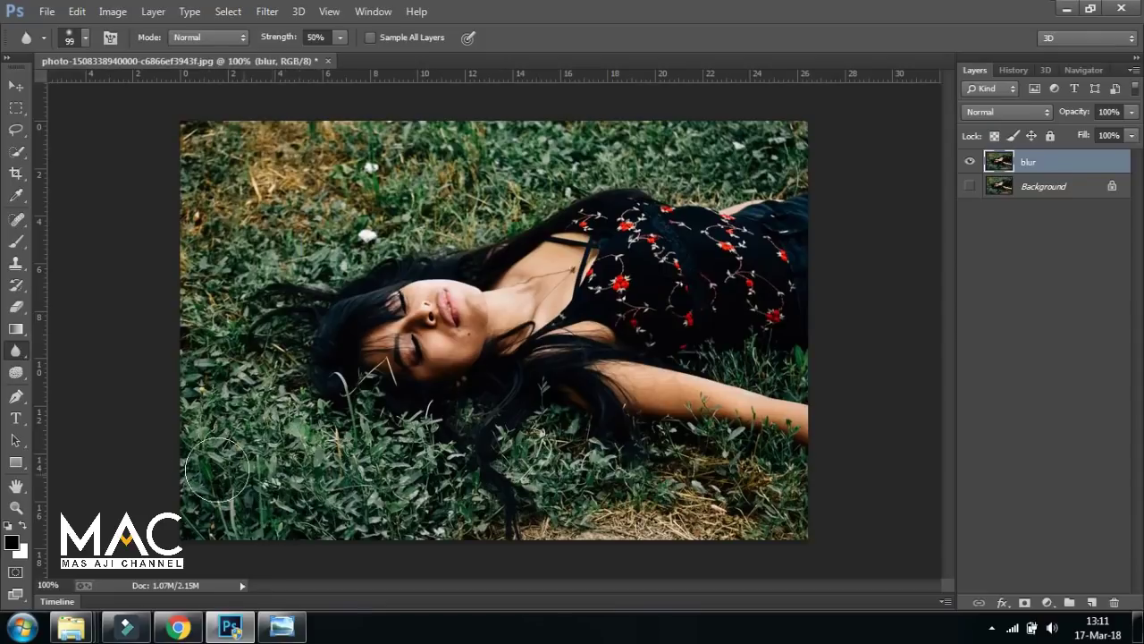
pyautogui.moveTo(219, 505)
pyautogui.mouseDown()
pyautogui.moveTo(204, 391)
pyautogui.moveTo(412, 162)
pyautogui.moveTo(822, 145)
pyautogui.moveTo(467, 108)
pyautogui.moveTo(227, 122)
pyautogui.moveTo(334, 531)
pyautogui.moveTo(332, 483)
pyautogui.moveTo(474, 487)
pyautogui.moveTo(545, 524)
pyautogui.moveTo(554, 447)
pyautogui.moveTo(556, 525)
pyautogui.moveTo(760, 506)
pyautogui.moveTo(699, 458)
pyautogui.moveTo(779, 520)
pyautogui.moveTo(456, 544)
pyautogui.moveTo(669, 546)
pyautogui.moveTo(758, 367)
pyautogui.moveTo(780, 358)
pyautogui.moveTo(753, 355)
pyautogui.mouseUp()
pyautogui.press('[')
pyautogui.press('[')
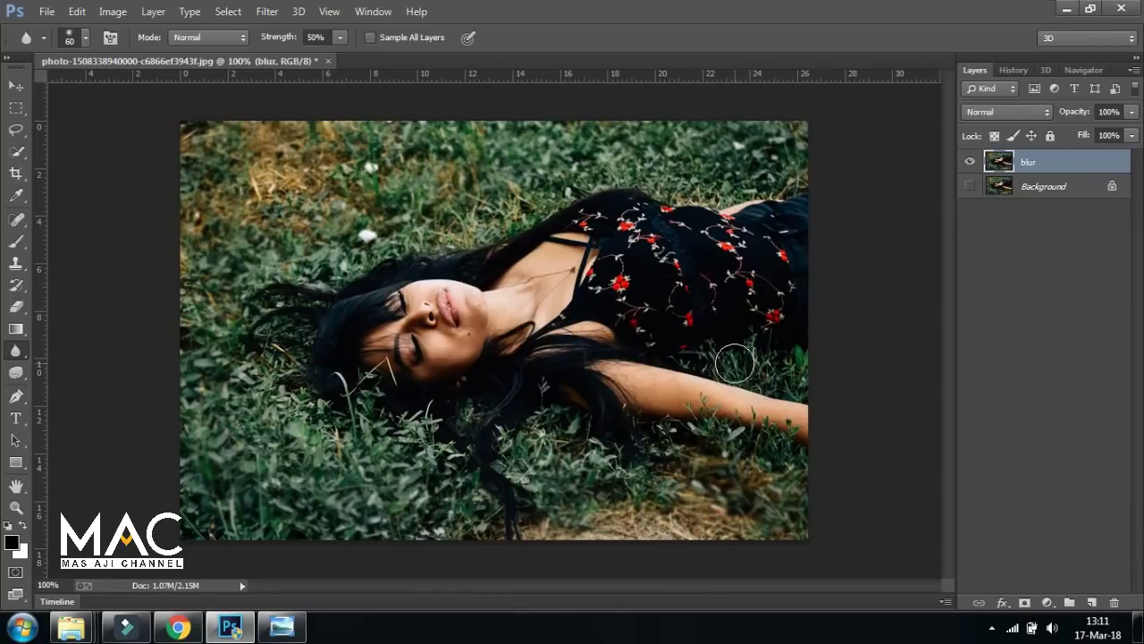
pyautogui.moveTo(822, 383); pyautogui.dragTo(798, 372)
pyautogui.write('2')
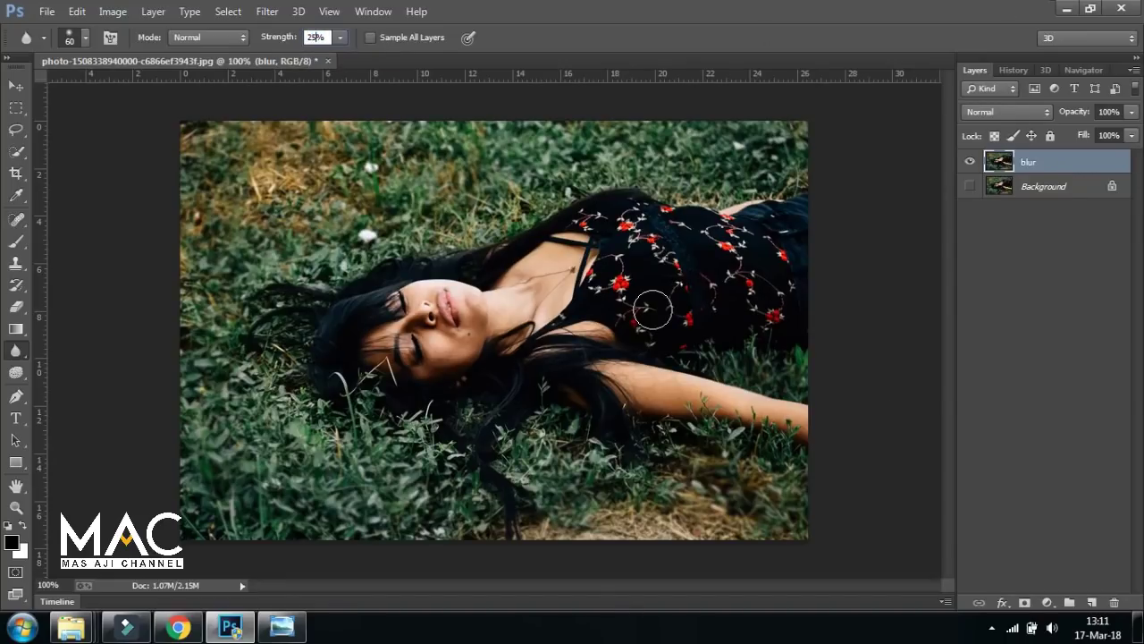
# Zoom in and blur the grass around her face, under her hair and above the dress.
pyautogui.hotkey('ctrl', '+')
pyautogui.moveTo(414, 202); pyautogui.dragTo(557, 263)
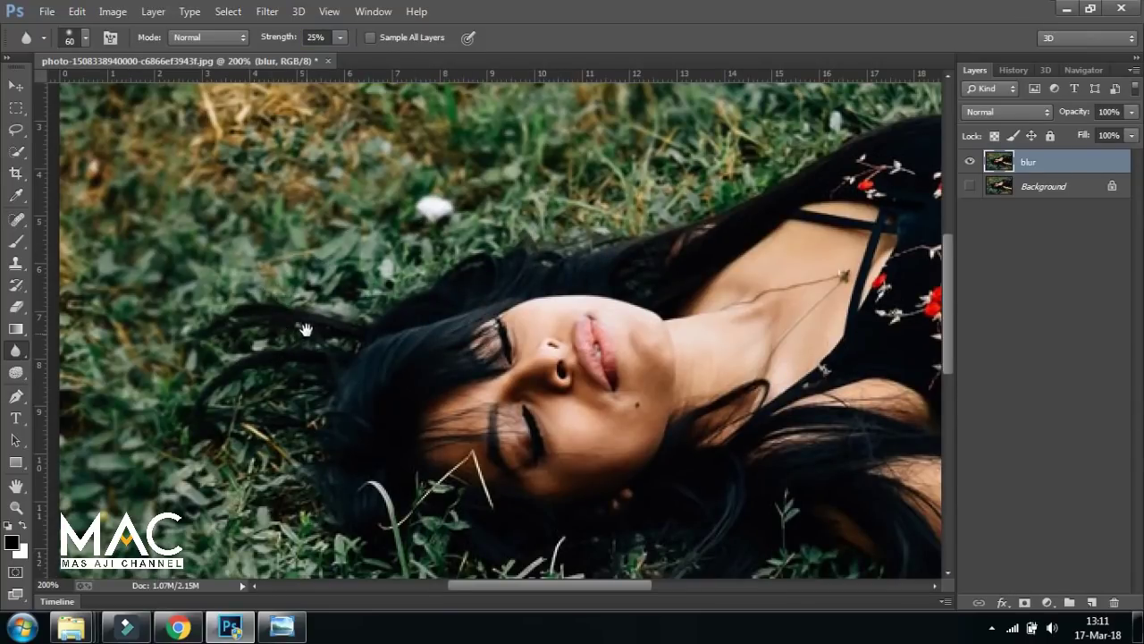
pyautogui.moveTo(307, 330); pyautogui.dragTo(312, 287)
pyautogui.press('[')
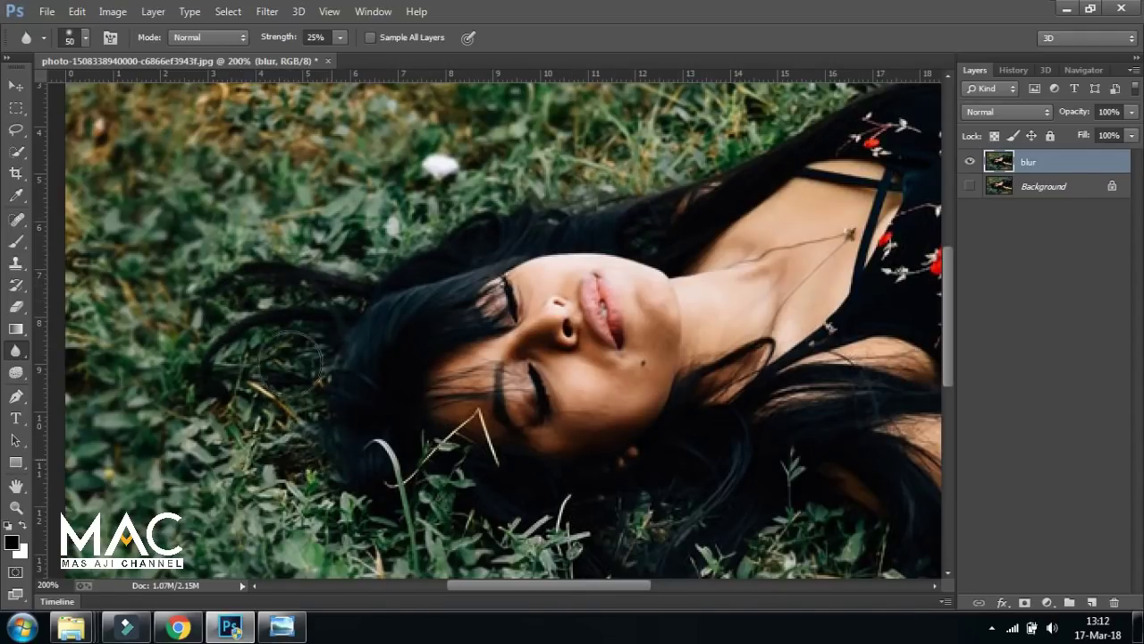
pyautogui.moveTo(257, 453); pyautogui.dragTo(186, 284)
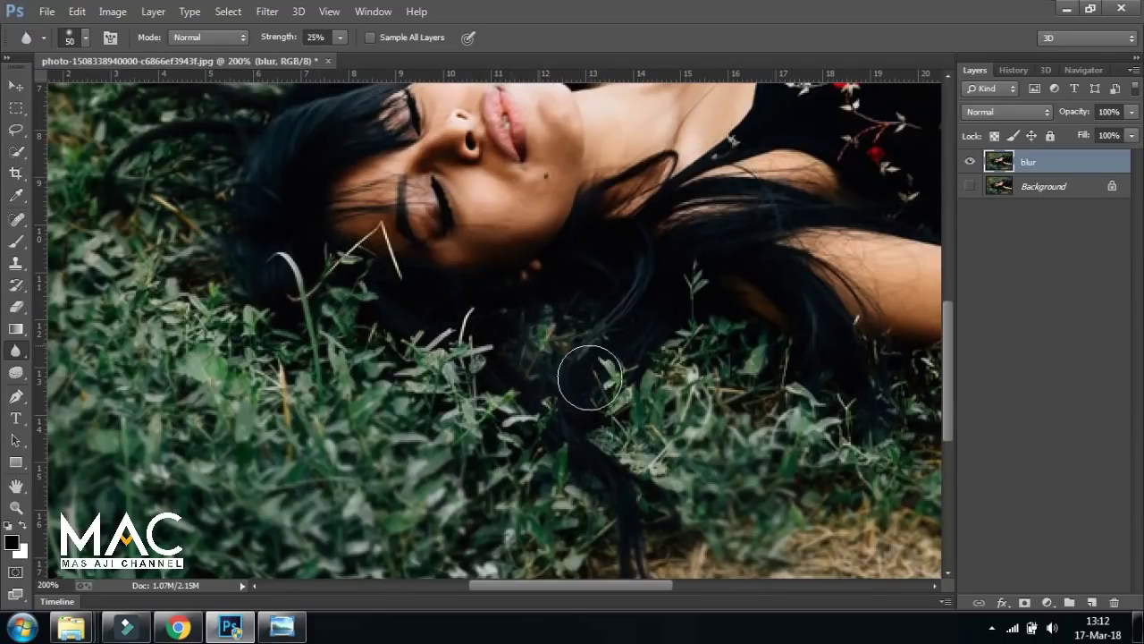
pyautogui.moveTo(569, 429); pyautogui.dragTo(488, 357)
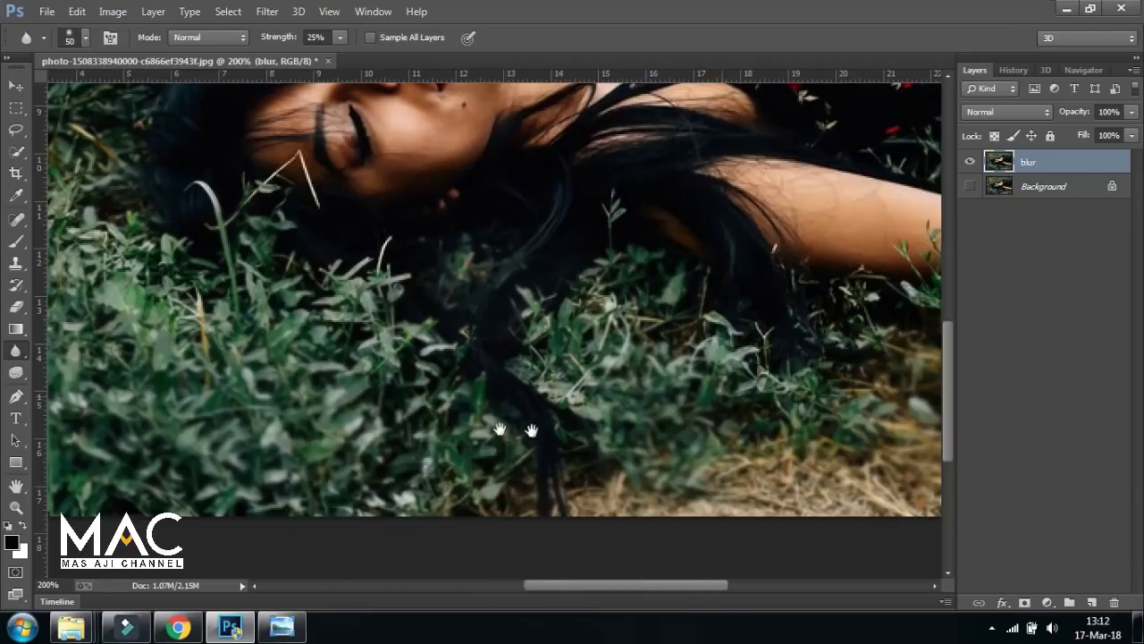
pyautogui.moveTo(531, 432); pyautogui.dragTo(303, 463)
pyautogui.moveTo(600, 348); pyautogui.dragTo(340, 399)
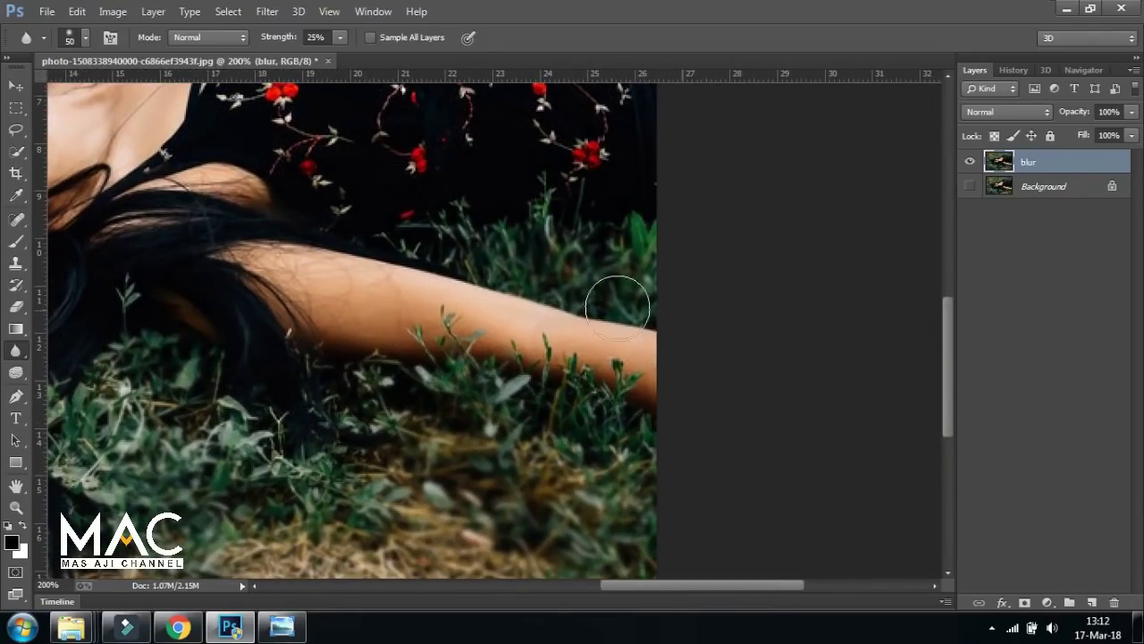
pyautogui.moveTo(664, 209)
pyautogui.mouseDown()
pyautogui.moveTo(686, 388)
pyautogui.moveTo(742, 537)
pyautogui.mouseUp()
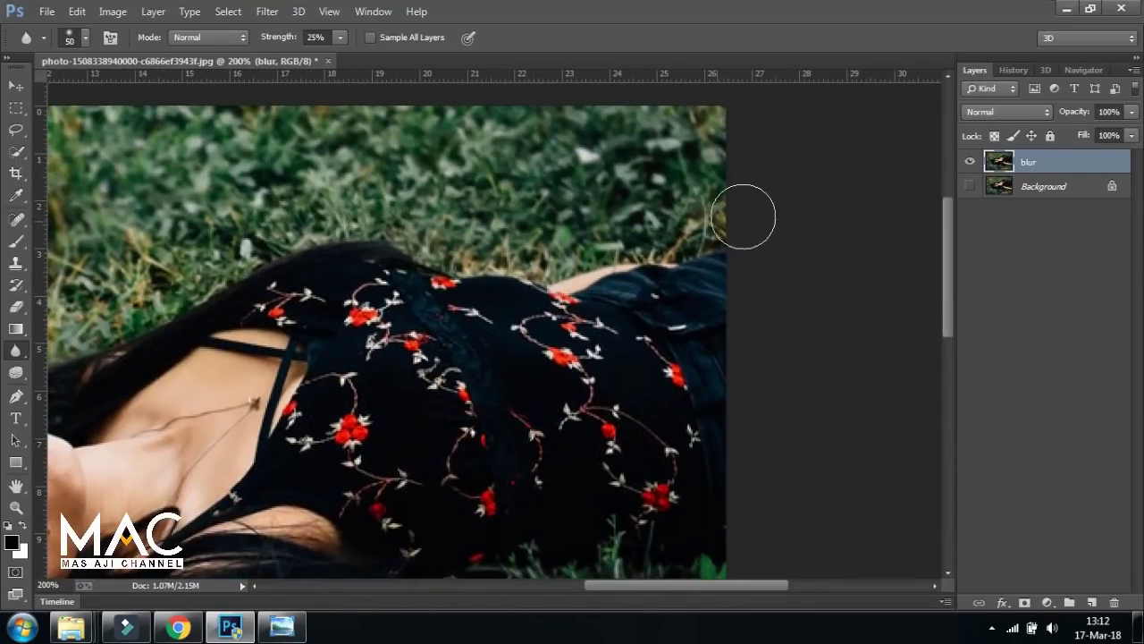
pyautogui.moveTo(636, 136); pyautogui.dragTo(465, 165)
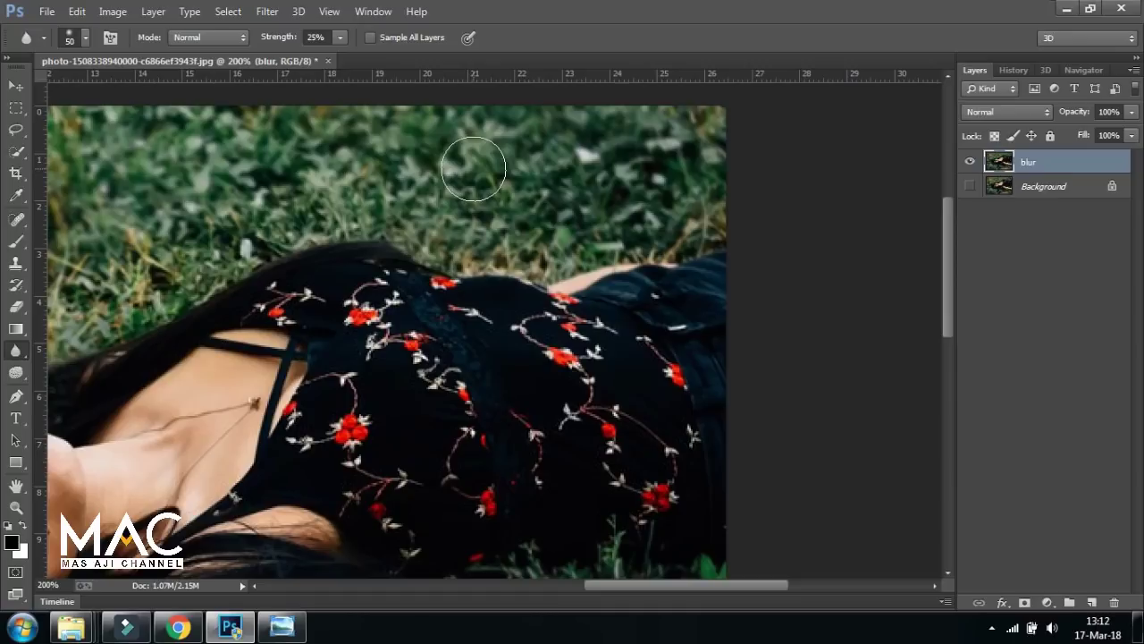
pyautogui.hotkey('ctrl', '-')
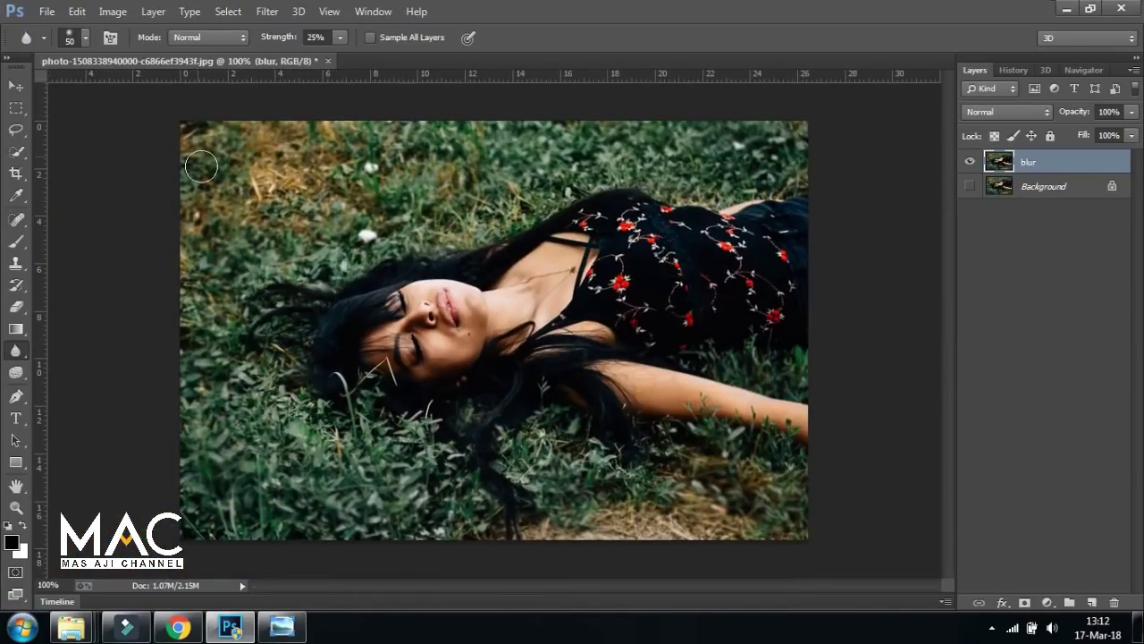
# Blur the surrounding grass at 100% strength with a larger brush, then set strength to 45%.
pyautogui.click(340, 37)
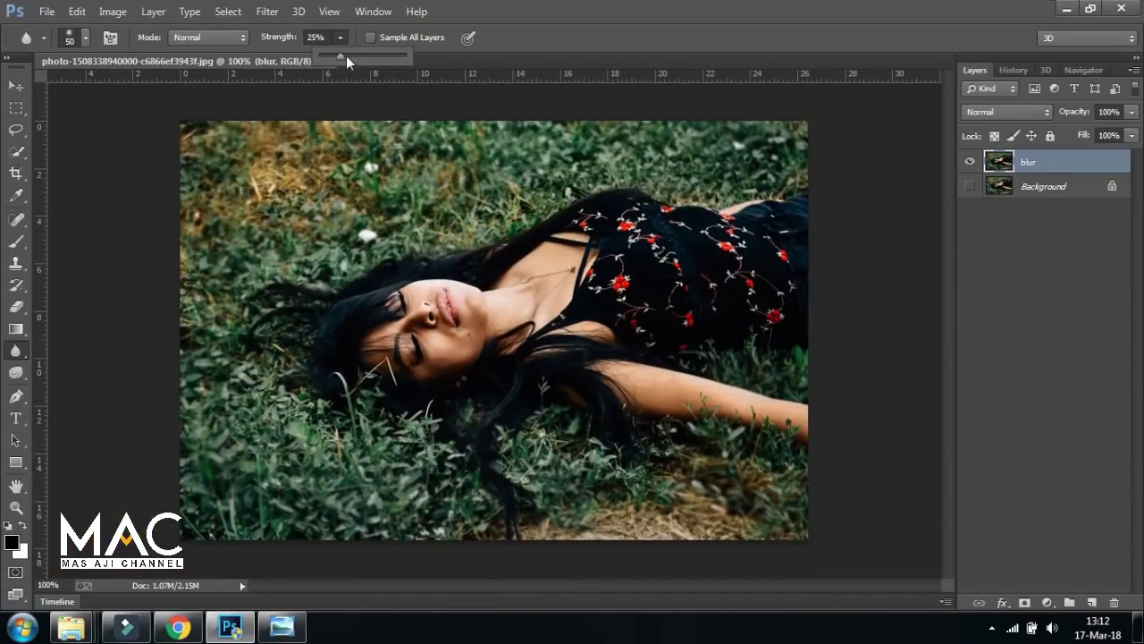
pyautogui.moveTo(367, 56); pyautogui.dragTo(430, 62)
pyautogui.press(']')
pyautogui.press(']')
pyautogui.moveTo(268, 161)
pyautogui.mouseDown()
pyautogui.moveTo(189, 140)
pyautogui.moveTo(653, 135)
pyautogui.moveTo(444, 152)
pyautogui.moveTo(227, 459)
pyautogui.moveTo(176, 173)
pyautogui.moveTo(192, 242)
pyautogui.moveTo(343, 501)
pyautogui.moveTo(218, 516)
pyautogui.moveTo(257, 357)
pyautogui.moveTo(374, 486)
pyautogui.moveTo(510, 490)
pyautogui.moveTo(755, 531)
pyautogui.moveTo(606, 523)
pyautogui.mouseUp()
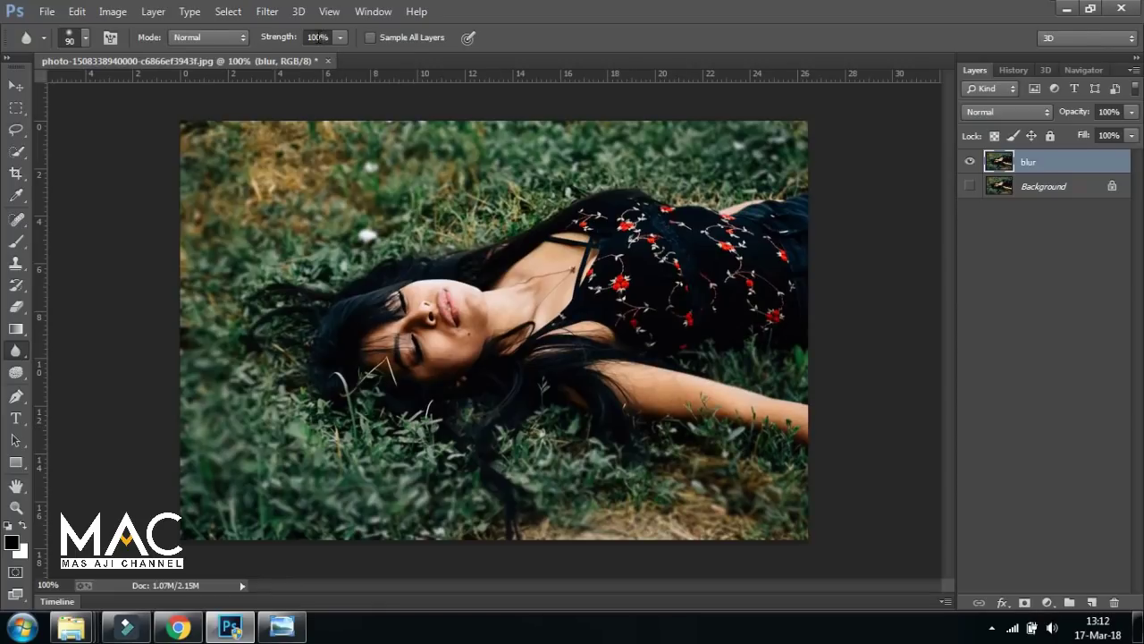
pyautogui.write('45')
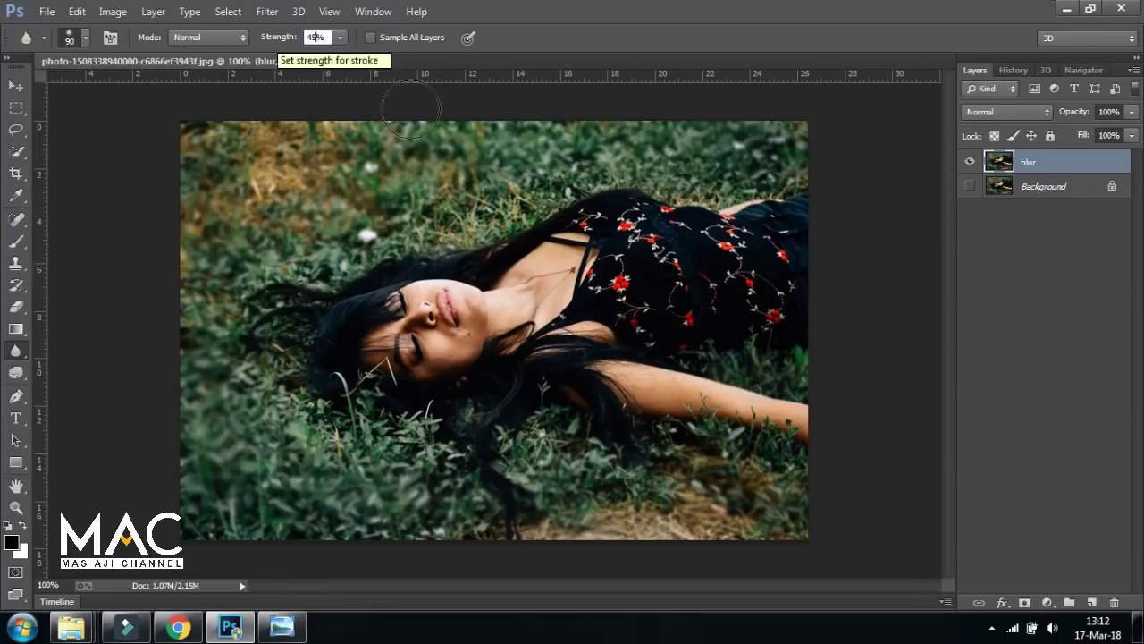
pyautogui.press('Return')
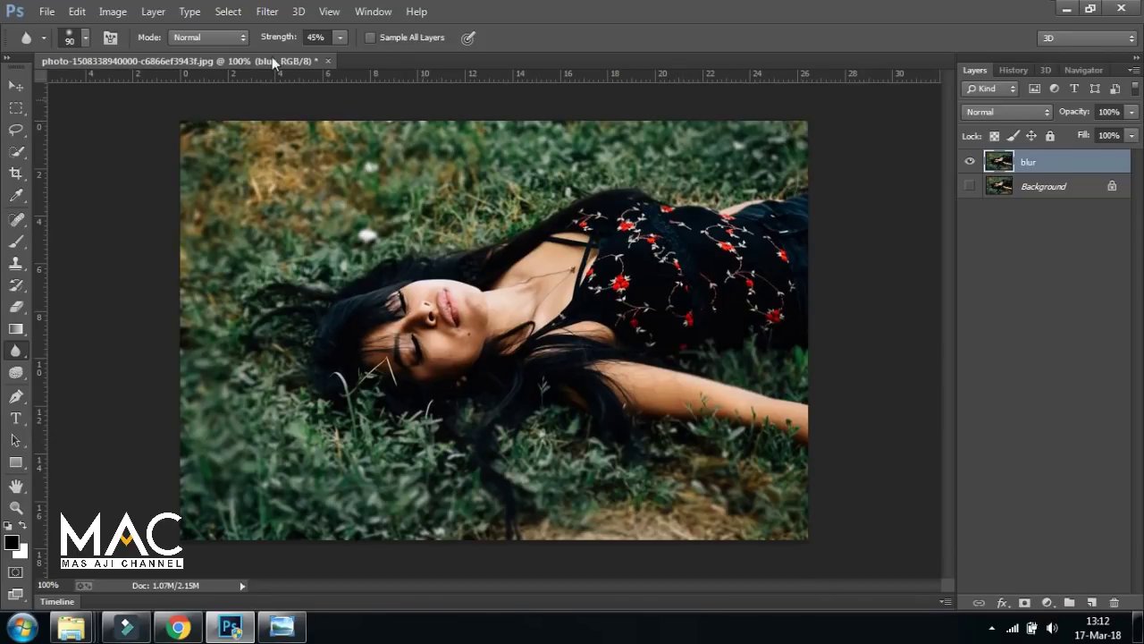
pyautogui.click(14, 86)
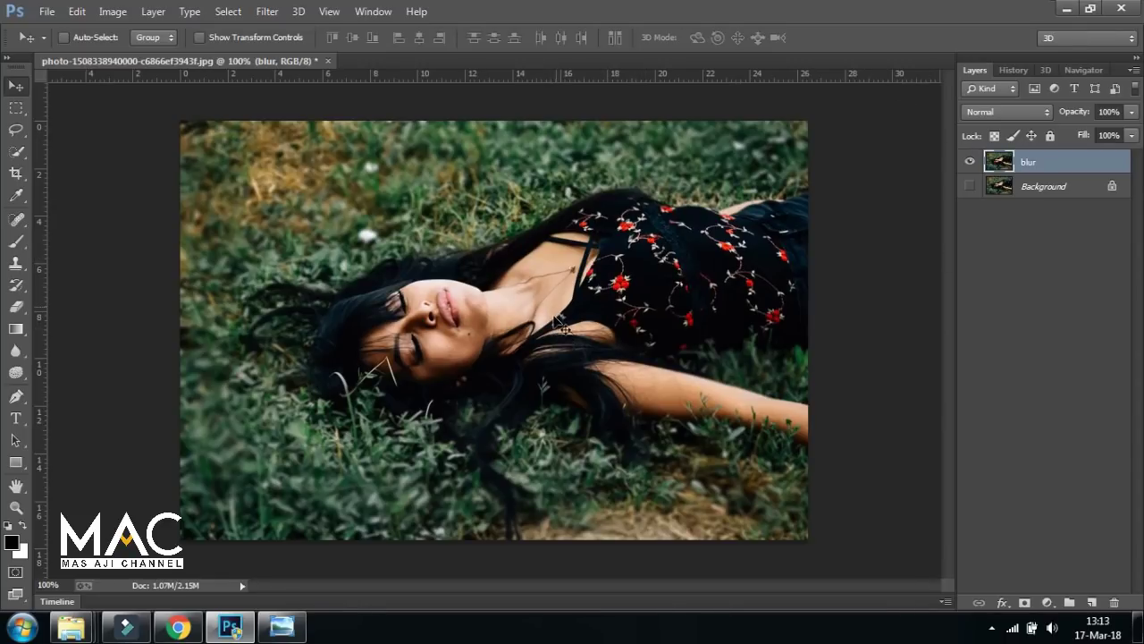
# Hide the blur layer, show the sharp Background to compare, then show the blur layer again.
pyautogui.click(972, 162)
pyautogui.click(969, 186)
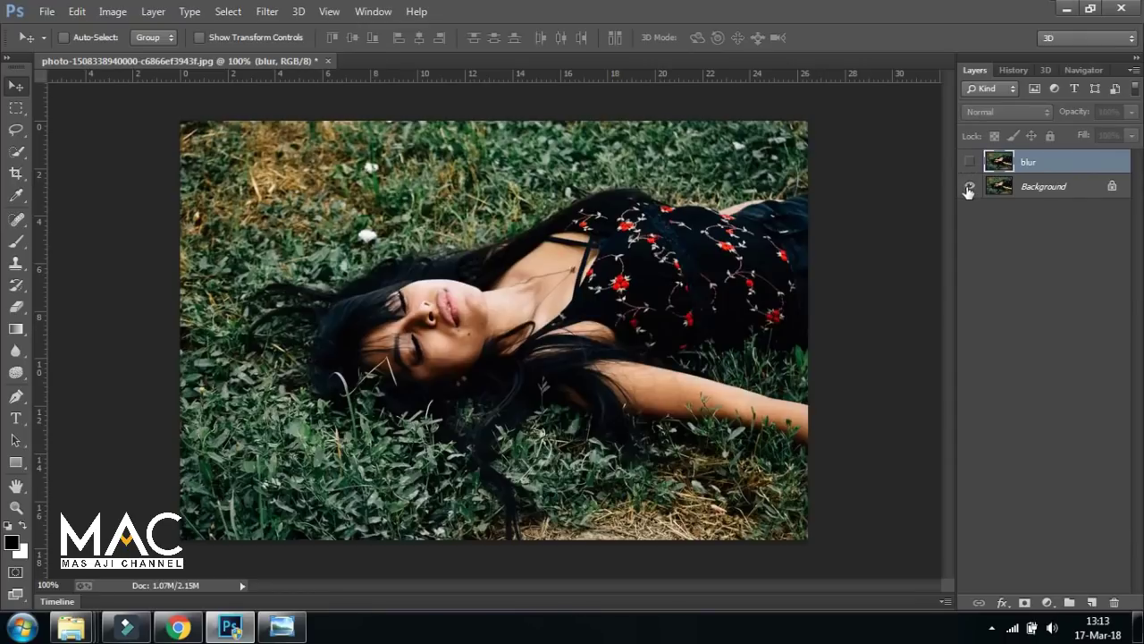
pyautogui.click(971, 162)
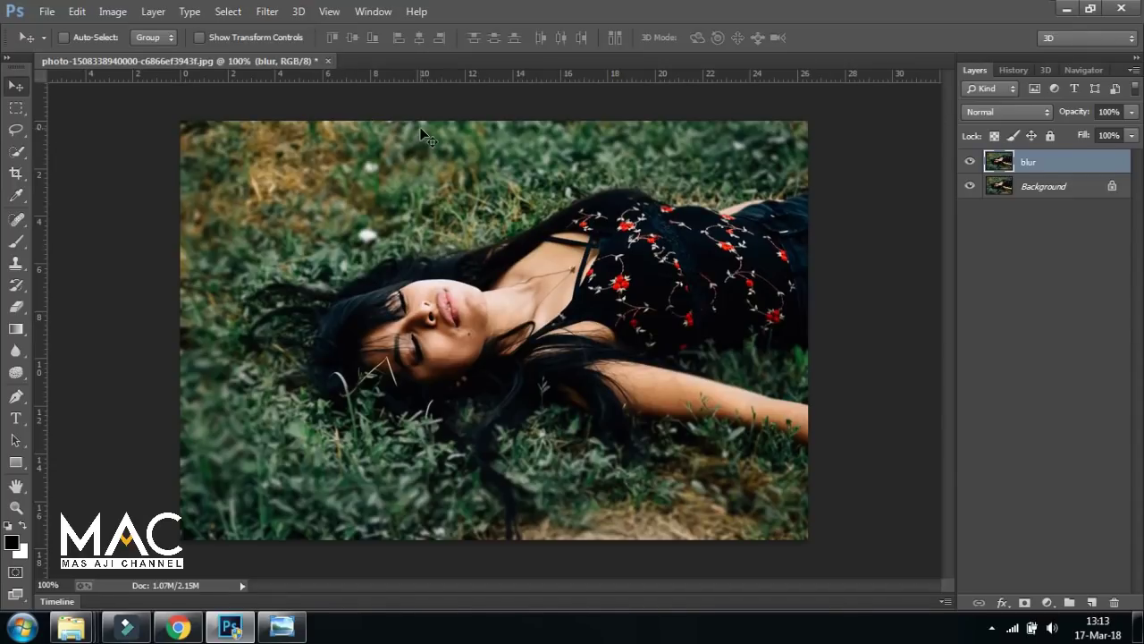
# Close the grass photo without saving and open the close-up face portrait from 1. Blur.
pyautogui.click(328, 62)
pyautogui.click(574, 255)
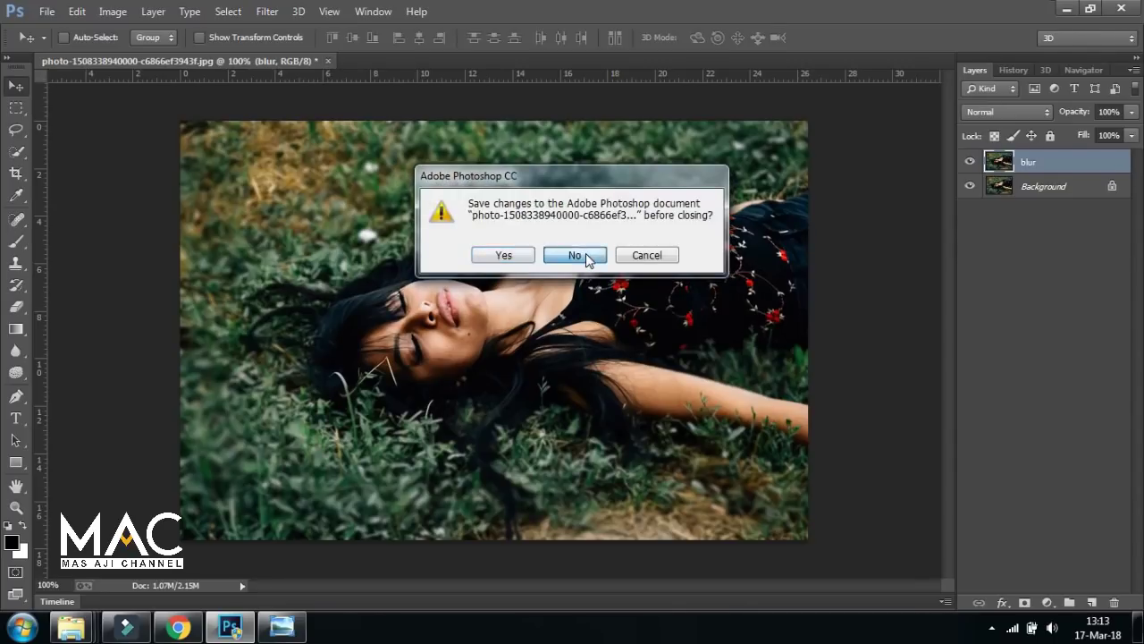
pyautogui.click(46, 11)
pyautogui.click(75, 52)
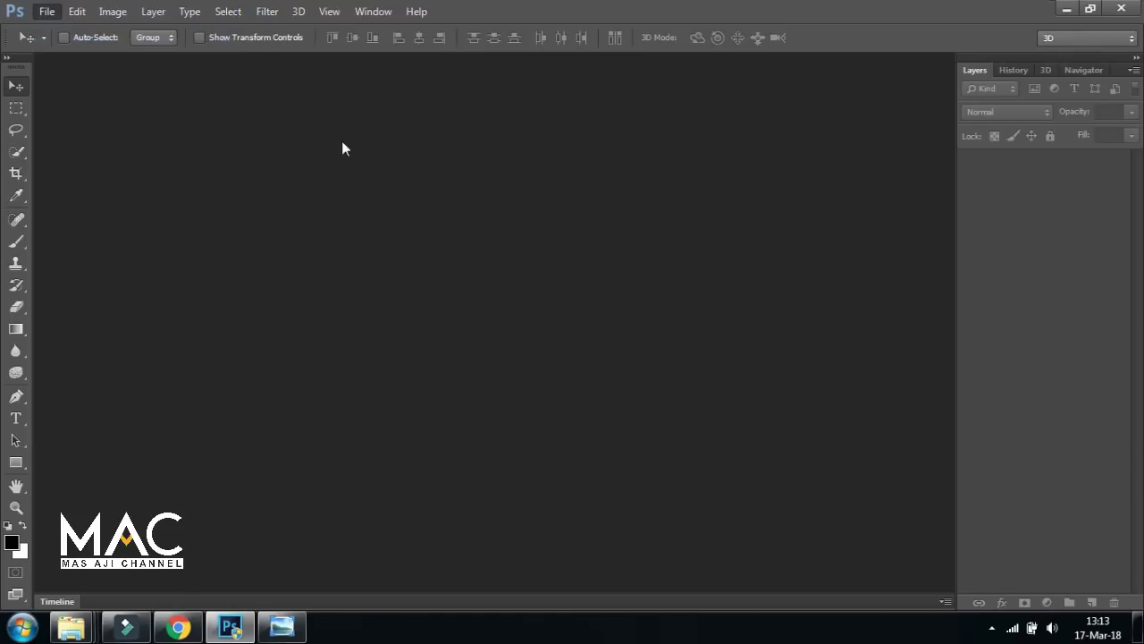
pyautogui.click(464, 272)
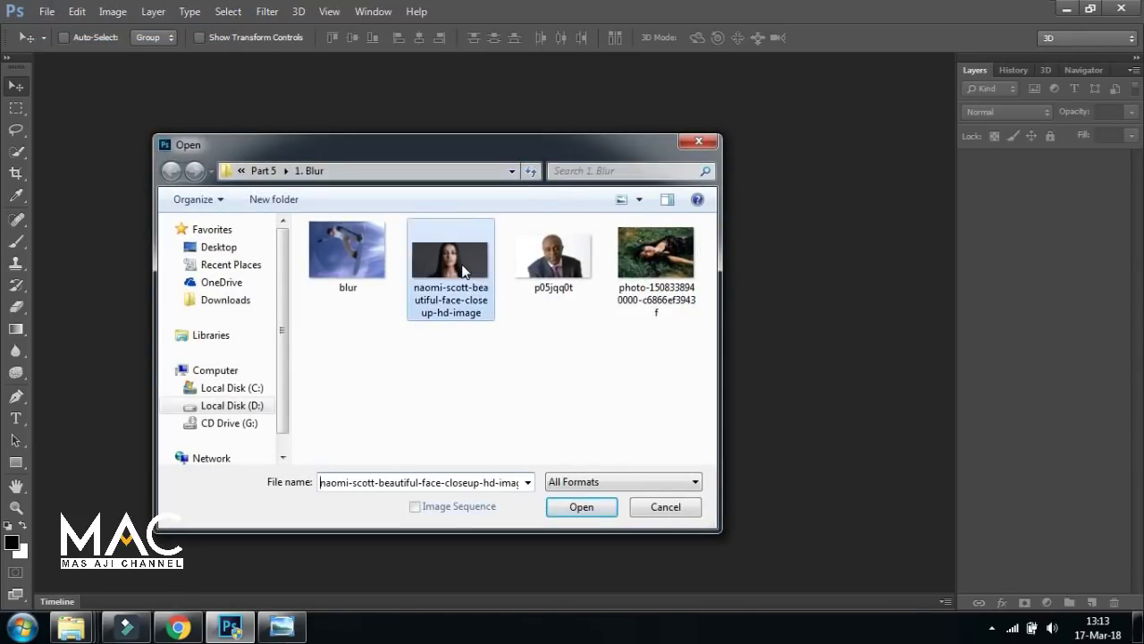
pyautogui.click(589, 511)
pyautogui.moveTo(513, 70)
pyautogui.mouseDown()
pyautogui.moveTo(555, 111)
pyautogui.moveTo(558, 62)
pyautogui.mouseUp()
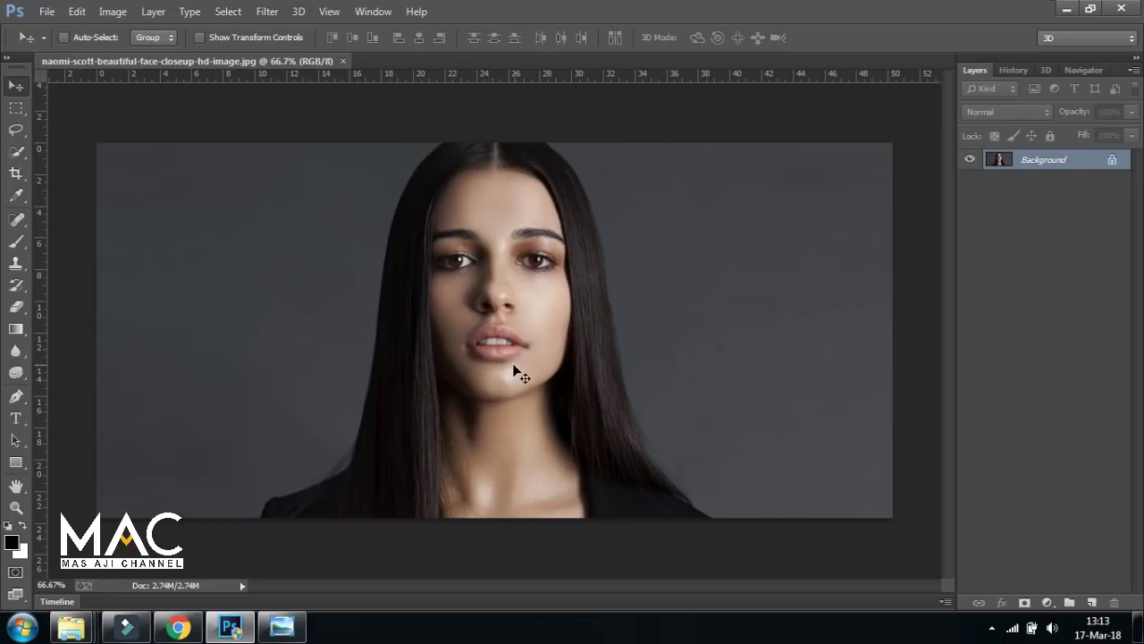
# With Quick Selection at 100% zoom, select the woman's face, left hair, chin and neck.
pyautogui.click(17, 154)
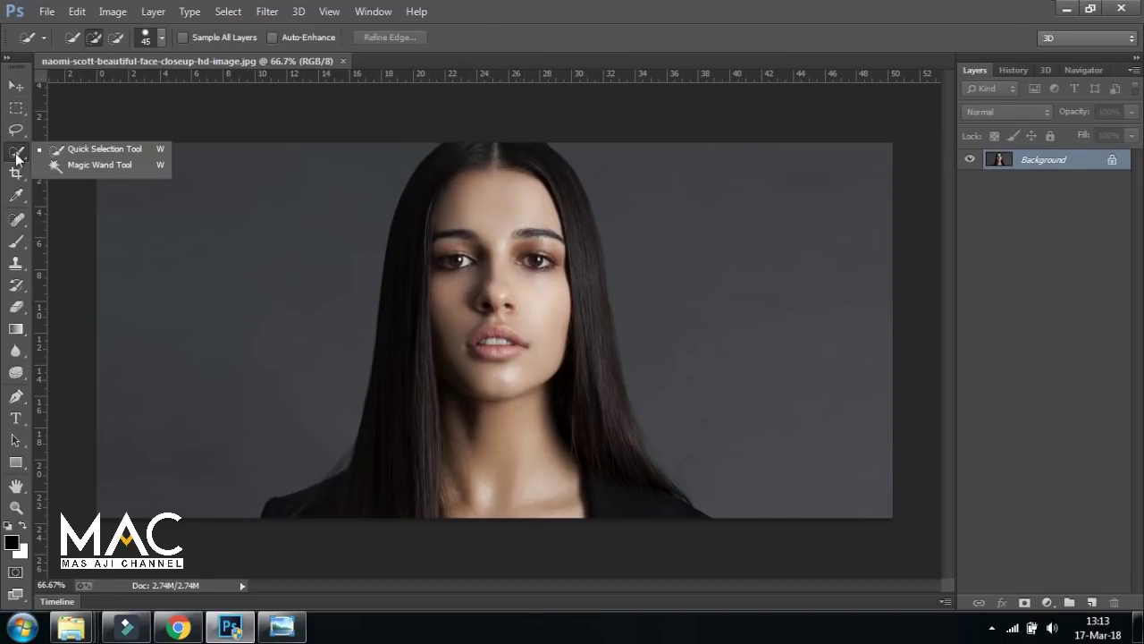
pyautogui.click(108, 149)
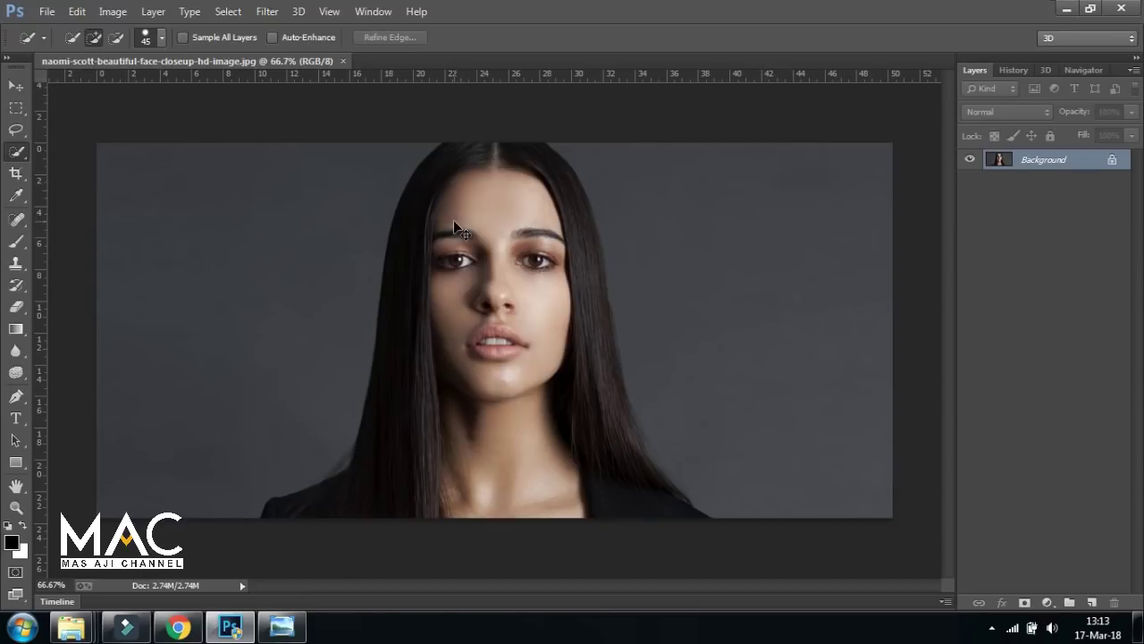
pyautogui.hotkey('ctrl', '+')
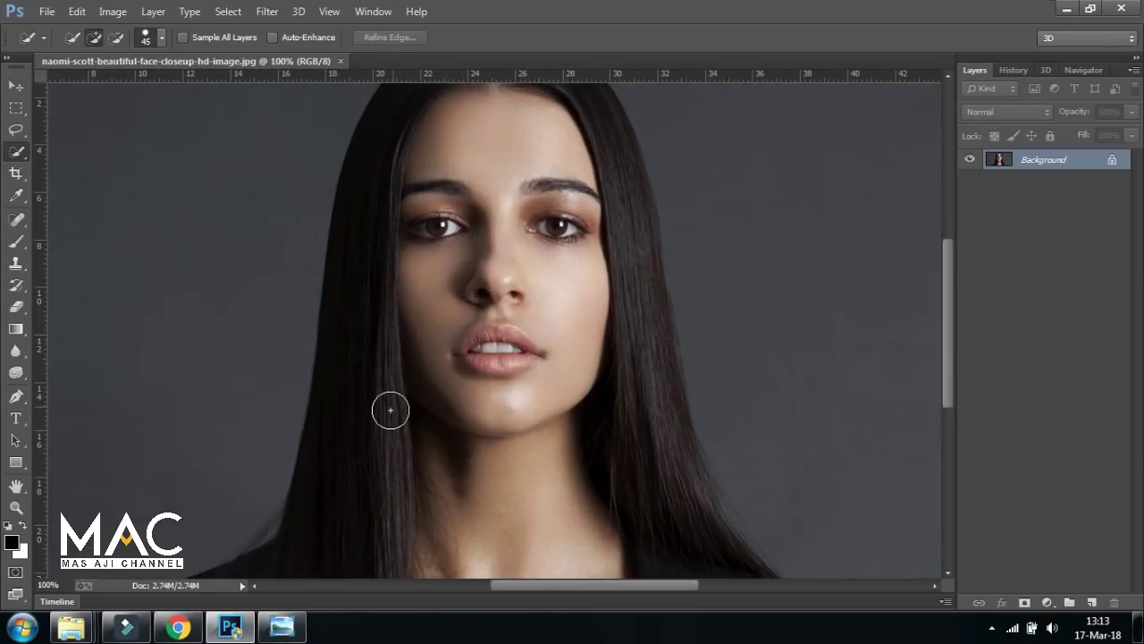
pyautogui.moveTo(393, 155)
pyautogui.mouseDown()
pyautogui.moveTo(388, 230)
pyautogui.moveTo(478, 487)
pyautogui.mouseUp()
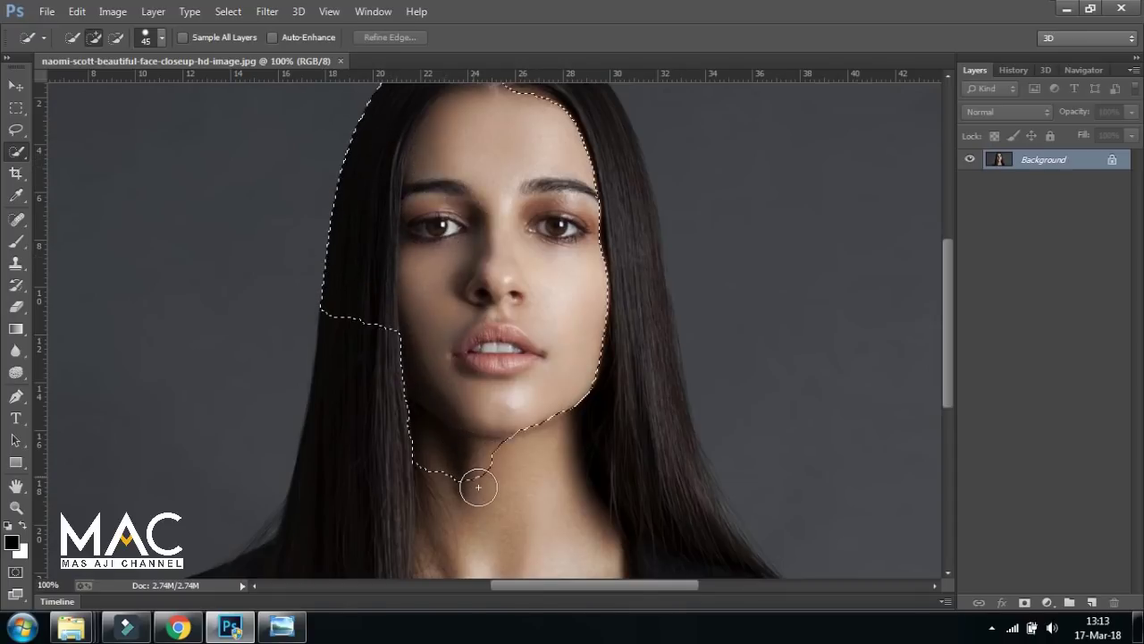
pyautogui.moveTo(403, 491); pyautogui.dragTo(434, 498)
# Extend the selection along the right hair edge and over the top of her hair.
pyautogui.moveTo(443, 458); pyautogui.dragTo(461, 317)
pyautogui.moveTo(580, 353); pyautogui.dragTo(722, 437)
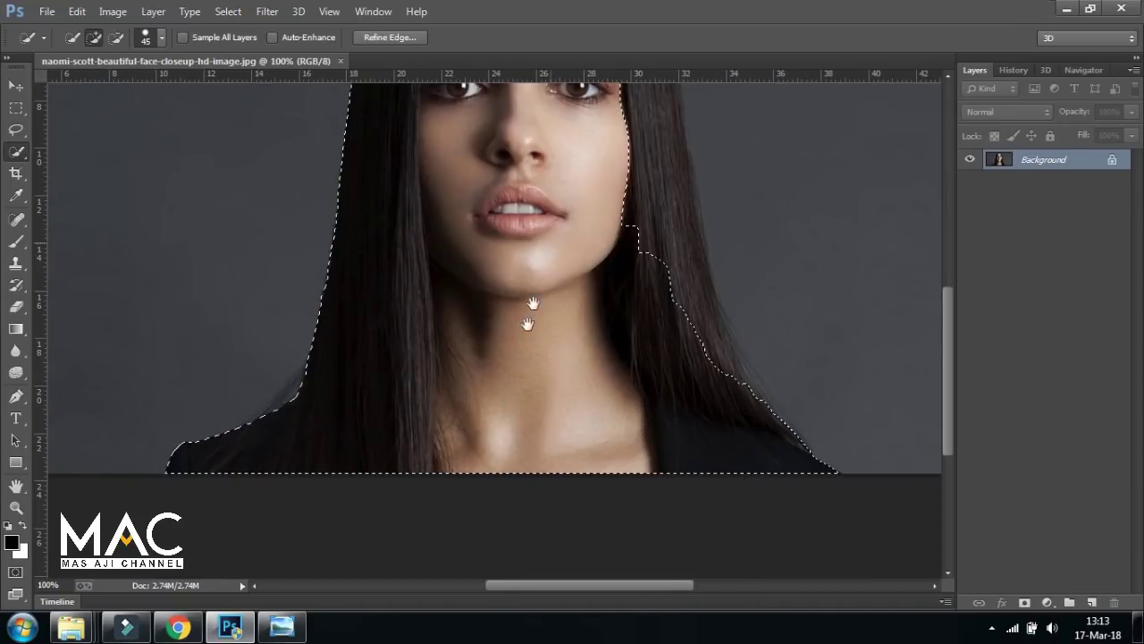
pyautogui.moveTo(533, 304); pyautogui.dragTo(510, 385)
pyautogui.moveTo(593, 393)
pyautogui.mouseDown()
pyautogui.moveTo(613, 294)
pyautogui.moveTo(682, 444)
pyautogui.moveTo(632, 199)
pyautogui.mouseUp()
pyautogui.moveTo(597, 159)
pyautogui.mouseDown()
pyautogui.moveTo(608, 340)
pyautogui.moveTo(575, 224)
pyautogui.mouseUp()
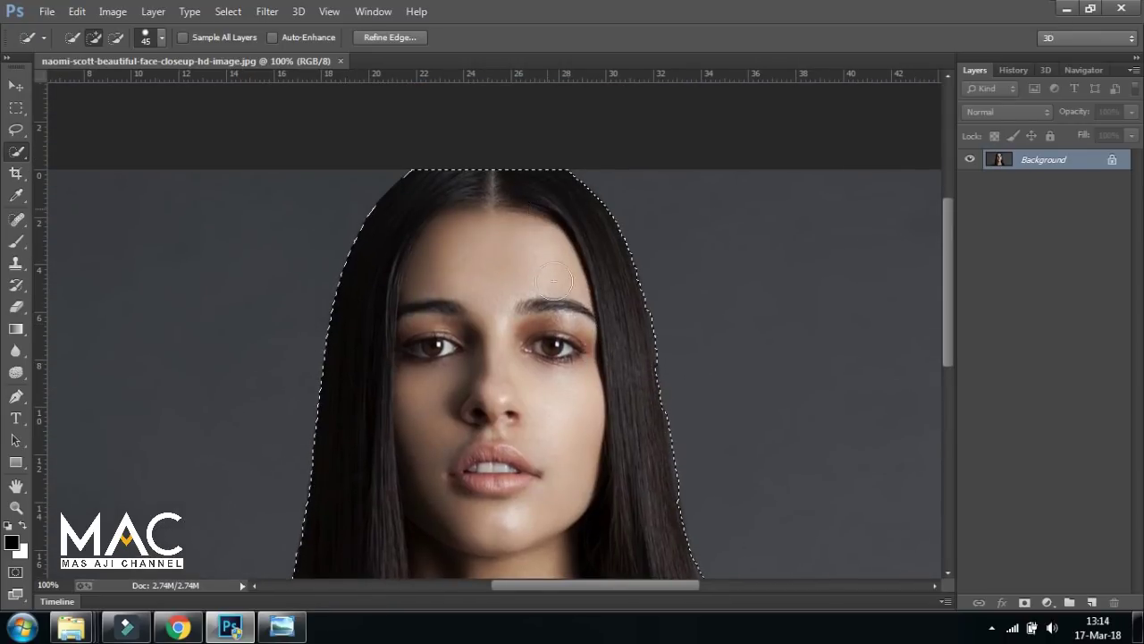
pyautogui.scroll(-3, 554, 281)
pyautogui.moveTo(524, 259); pyautogui.dragTo(536, 334)
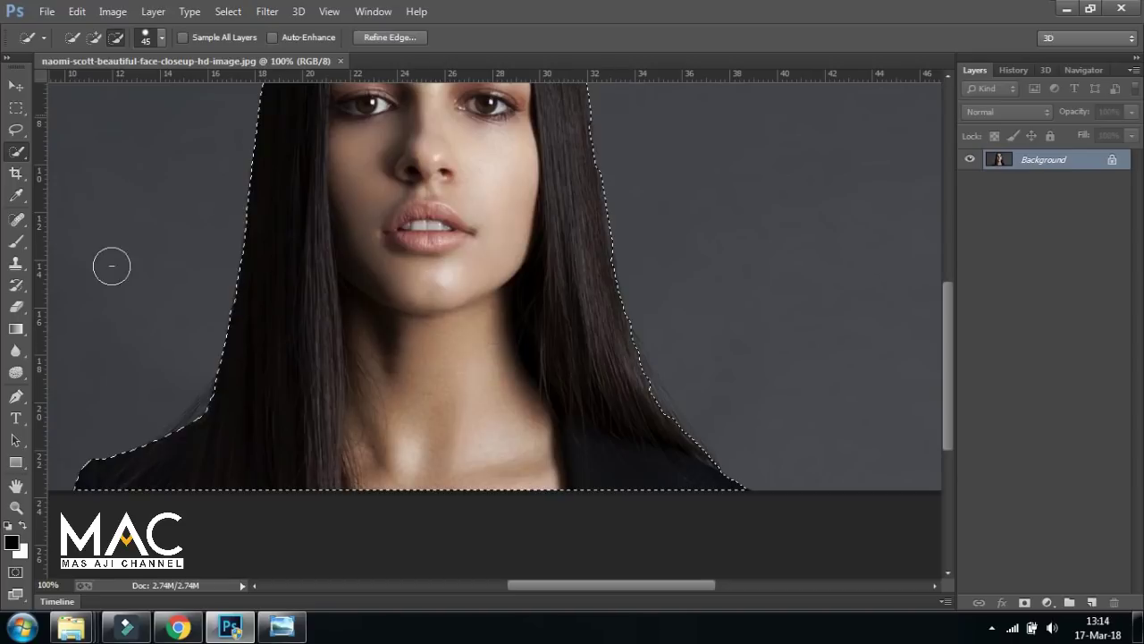
pyautogui.click(17, 87)
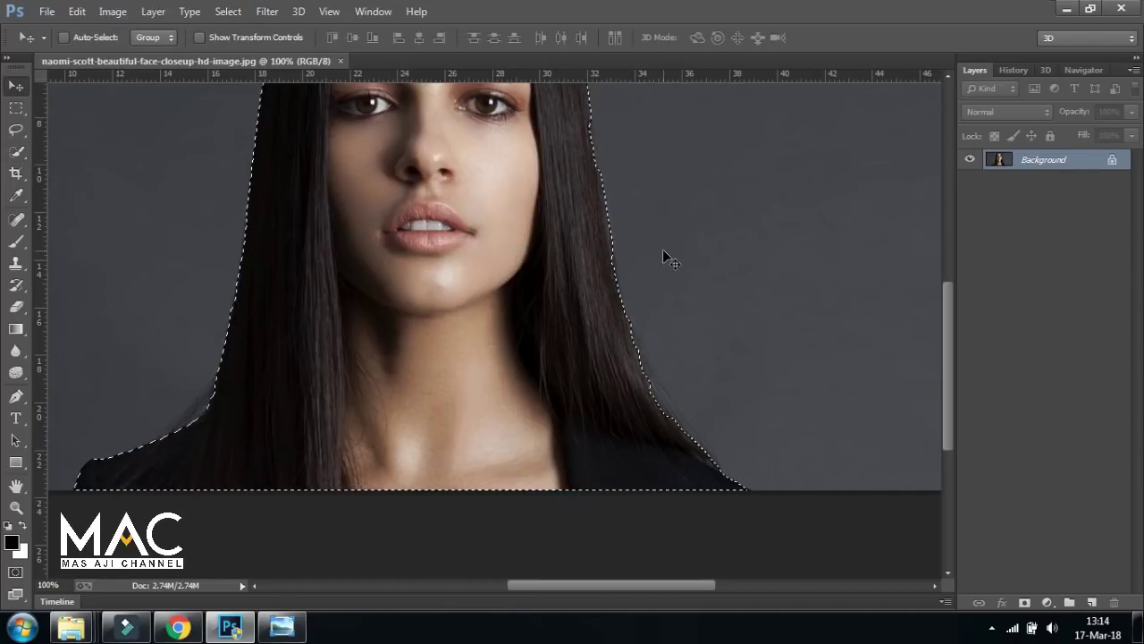
# Copy the cut-out woman onto a new layer named 'blur tepian' and hide the Background.
pyautogui.hotkey('ctrl', 'j')
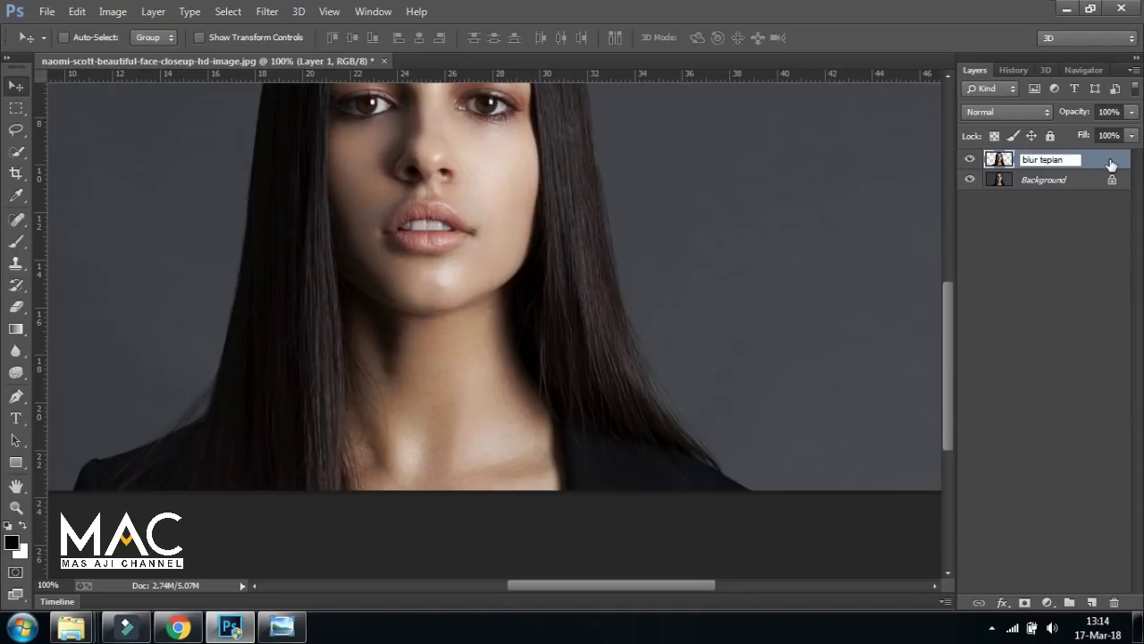
pyautogui.press('Return')
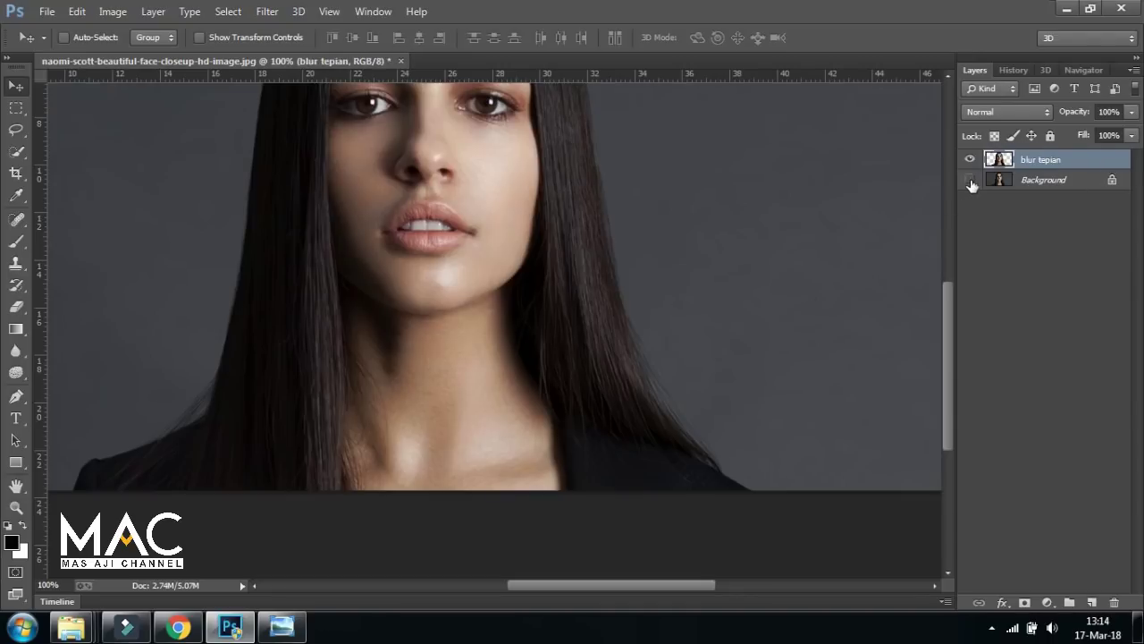
pyautogui.click(971, 181)
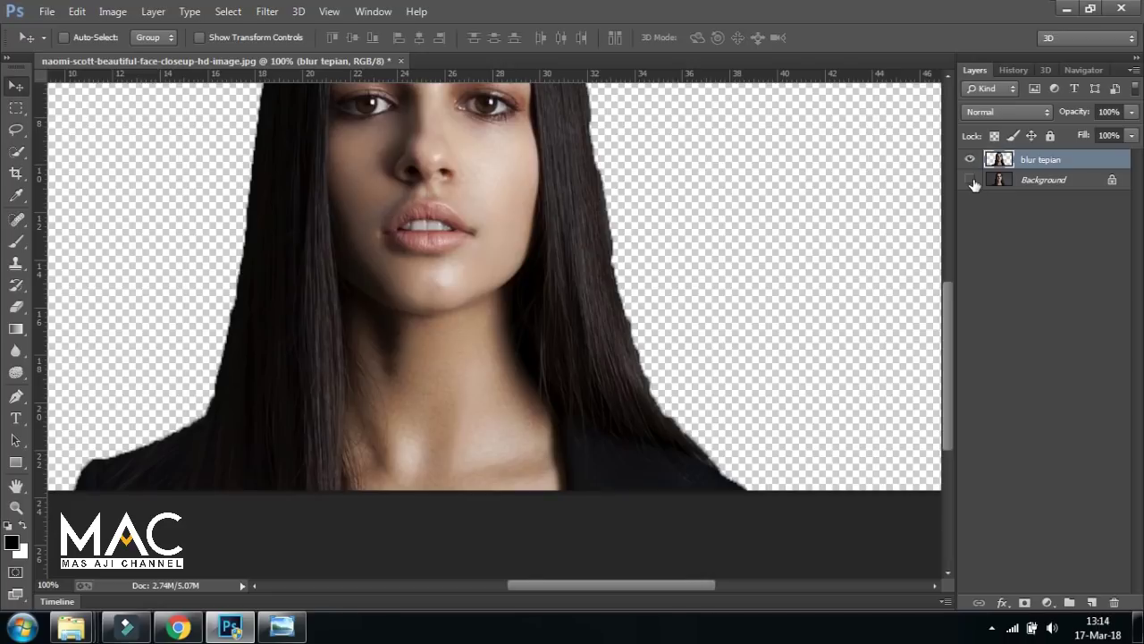
# Zoom to 200% and pan to inspect the shoulder and hair cut-out edges.
pyautogui.hotkey('ctrl', '+')
pyautogui.moveTo(306, 369)
pyautogui.mouseDown()
pyautogui.moveTo(572, 348)
pyautogui.moveTo(519, 273)
pyautogui.mouseUp()
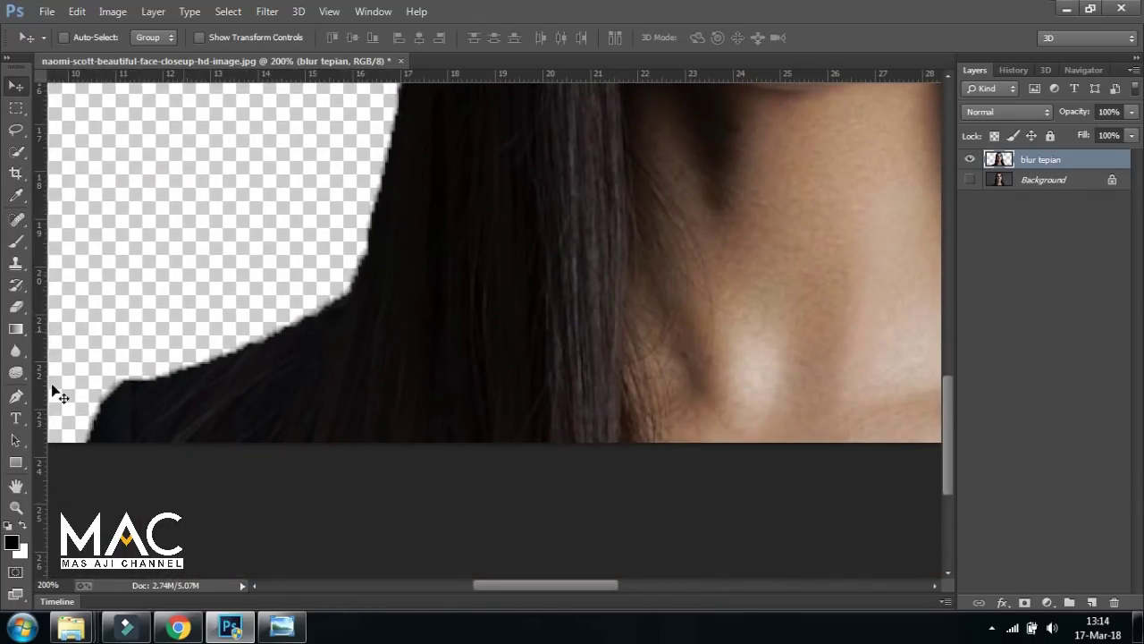
pyautogui.moveTo(478, 276)
pyautogui.mouseDown()
pyautogui.moveTo(456, 268)
pyautogui.moveTo(529, 277)
pyautogui.moveTo(446, 438)
pyautogui.mouseUp()
# Select the Blur Tool with a 36 px brush and 100% strength.
pyautogui.moveTo(16, 350); pyautogui.dragTo(61, 357)
pyautogui.click(85, 351)
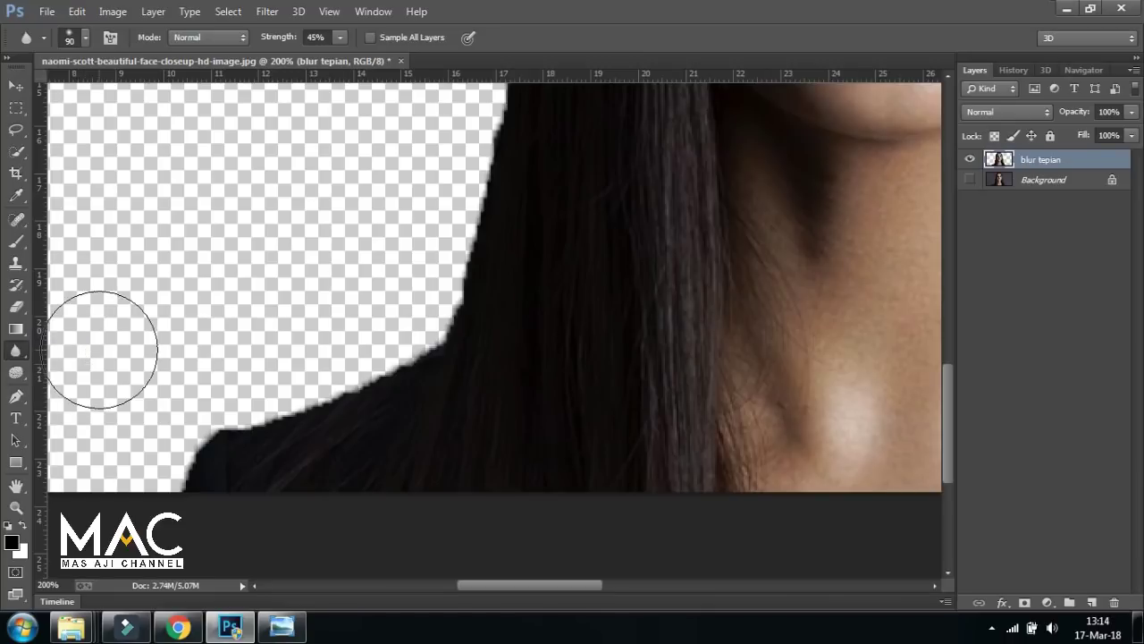
pyautogui.click(85, 42)
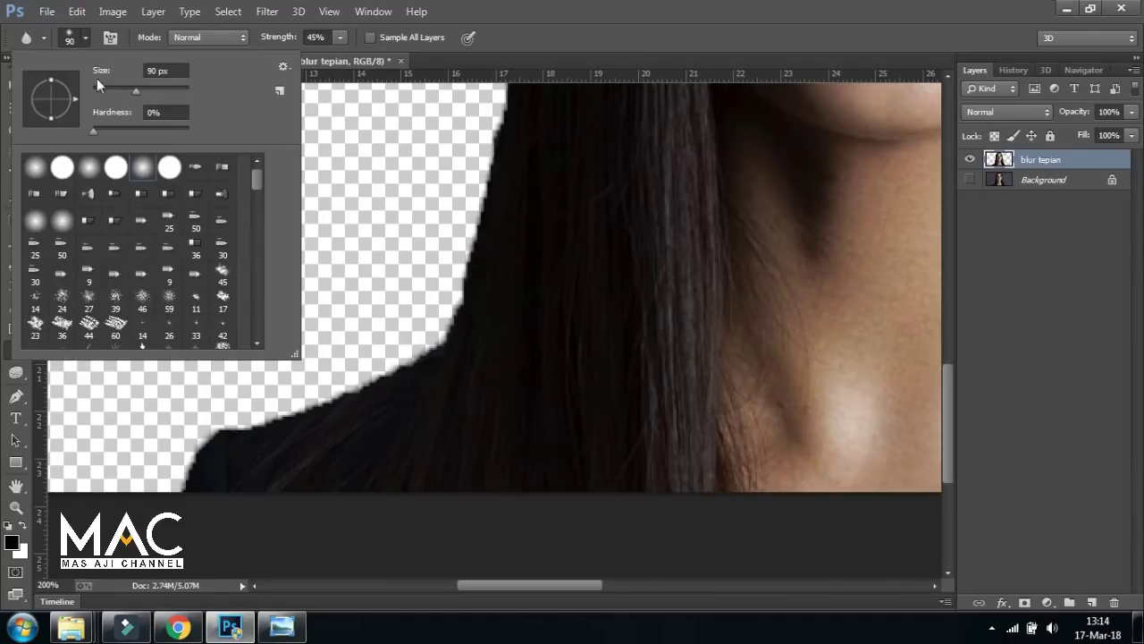
pyautogui.moveTo(110, 93); pyautogui.dragTo(121, 92)
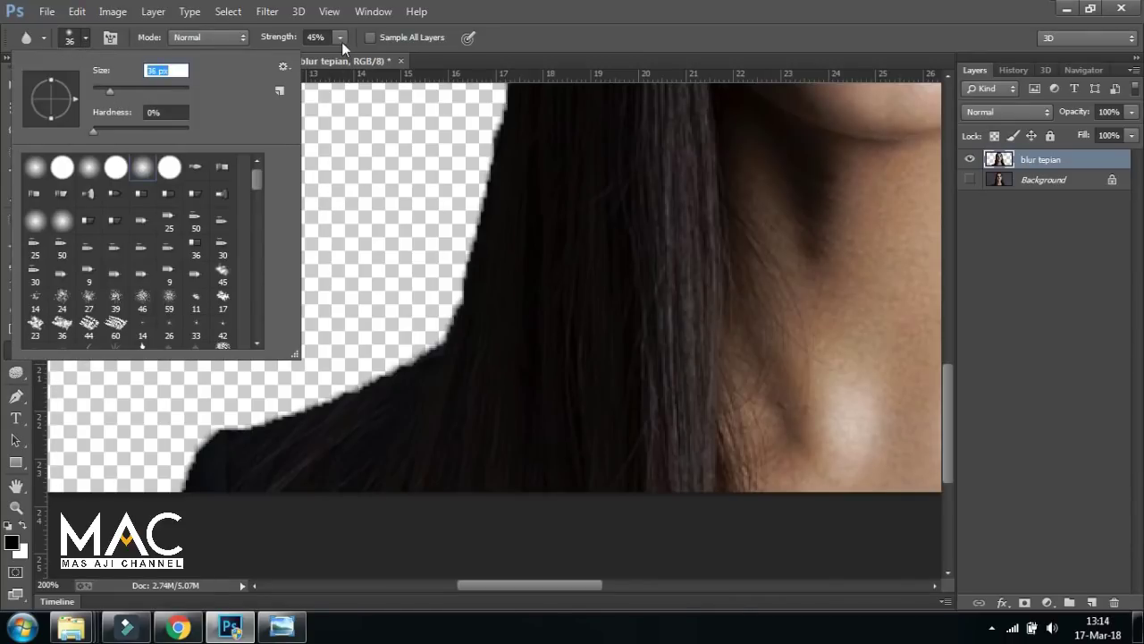
pyautogui.click(341, 38)
pyautogui.click(315, 38)
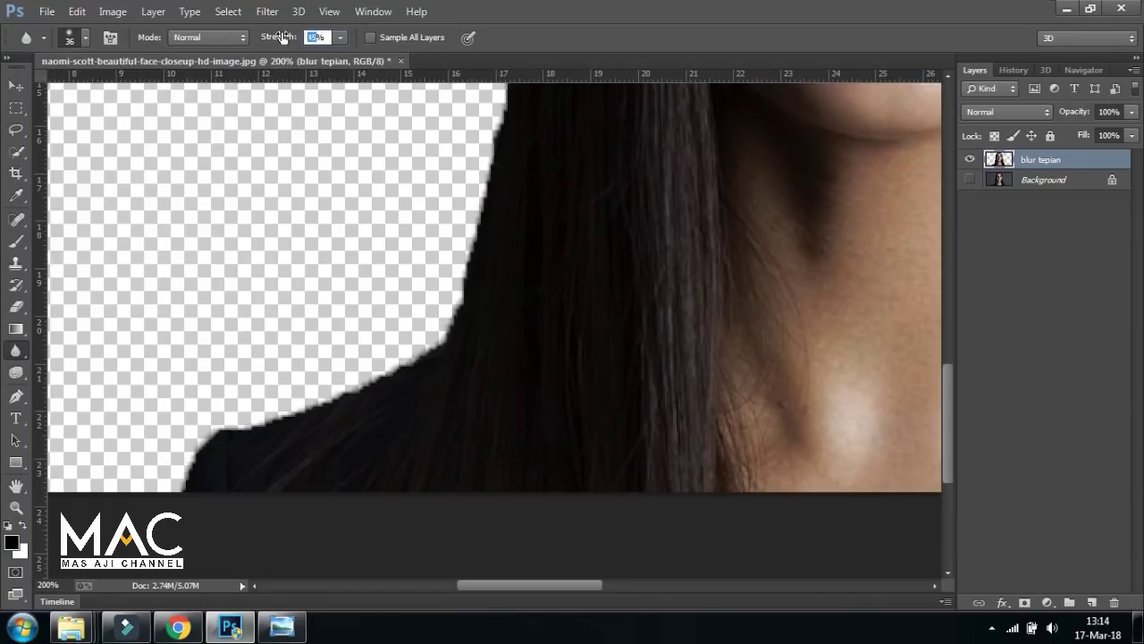
pyautogui.write('10')
pyautogui.press('Return')
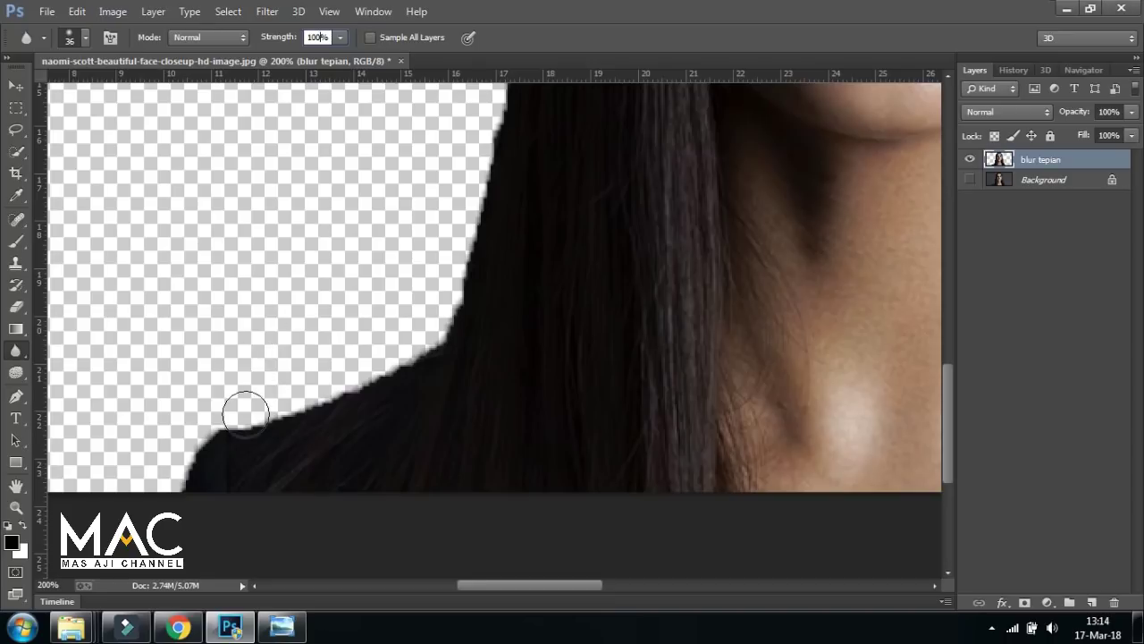
# Blur the left shoulder and left hair edges up to the crown with a 25 px brush.
pyautogui.moveTo(191, 455); pyautogui.dragTo(200, 455)
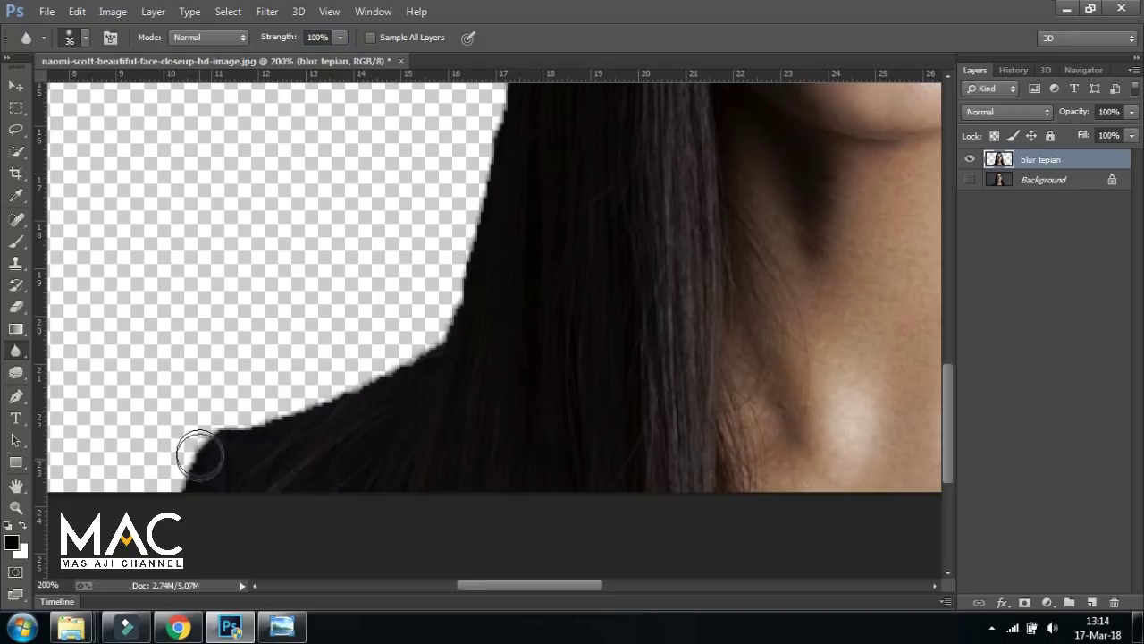
pyautogui.press('[')
pyautogui.press('[')
pyautogui.press('[')
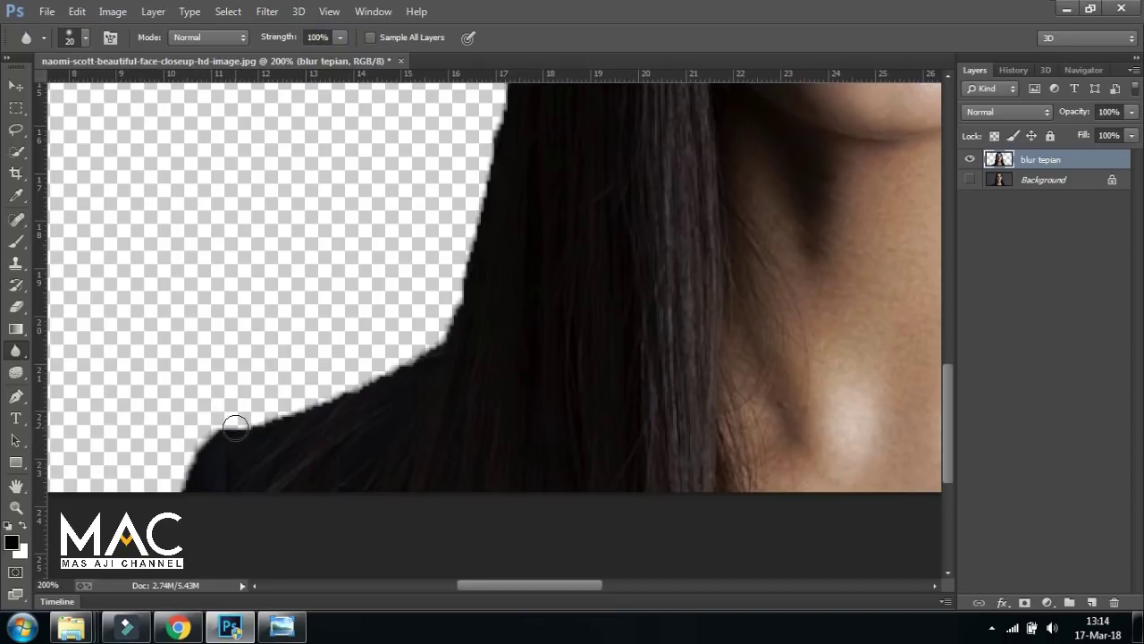
pyautogui.press(']')
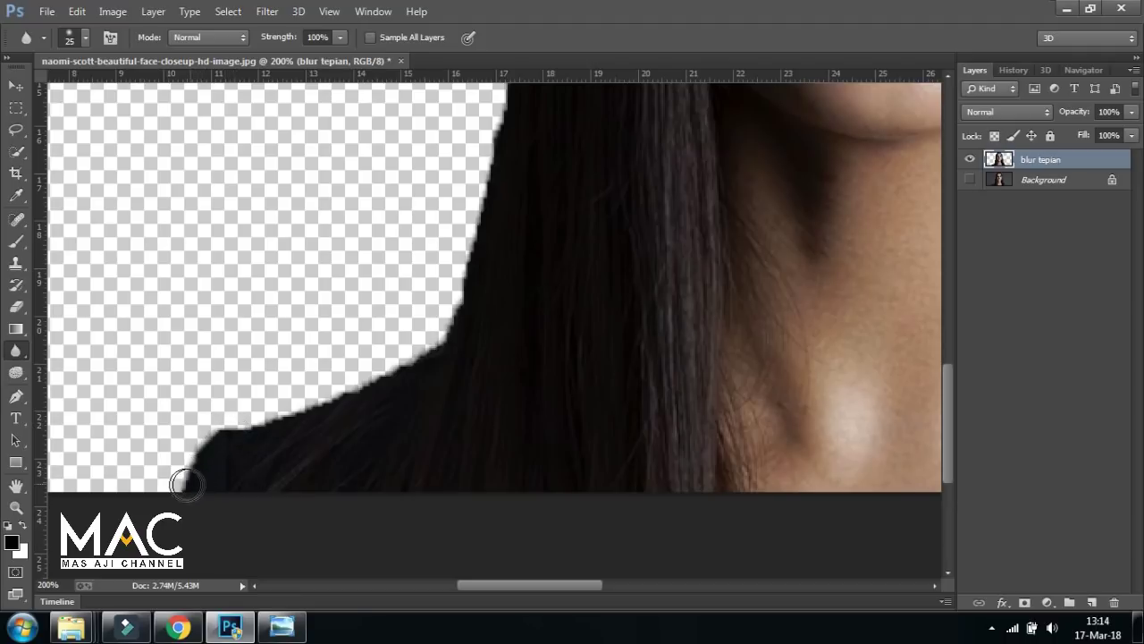
pyautogui.moveTo(179, 483)
pyautogui.mouseDown()
pyautogui.moveTo(275, 413)
pyautogui.moveTo(379, 370)
pyautogui.moveTo(443, 319)
pyautogui.mouseUp()
pyautogui.moveTo(429, 242); pyautogui.dragTo(383, 327)
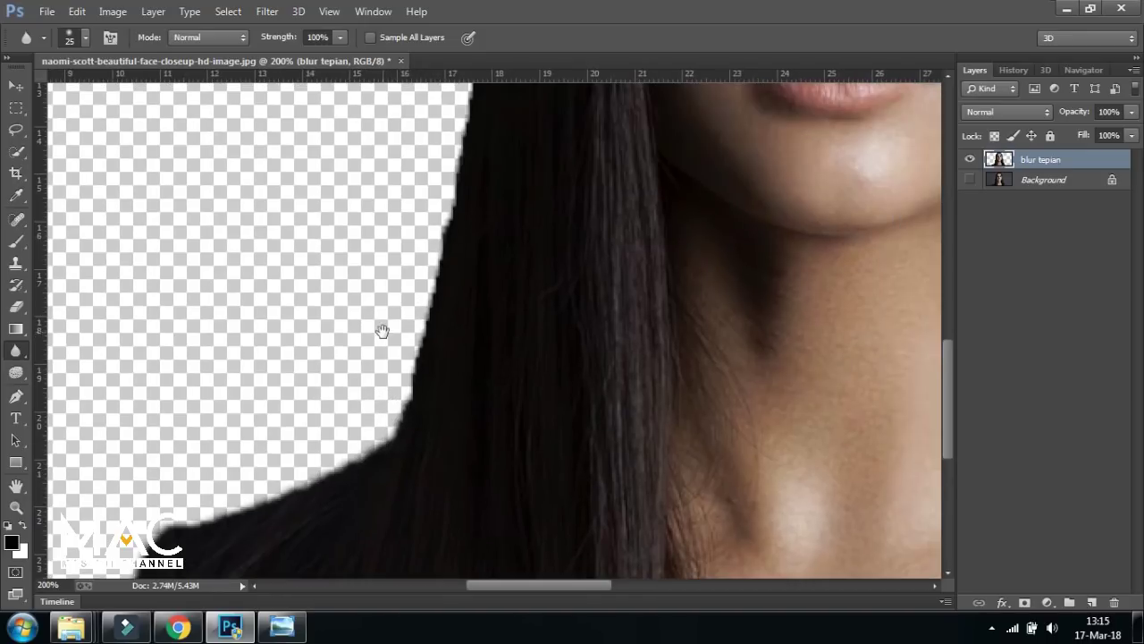
pyautogui.moveTo(401, 402)
pyautogui.mouseDown()
pyautogui.moveTo(456, 181)
pyautogui.moveTo(414, 325)
pyautogui.moveTo(445, 185)
pyautogui.moveTo(399, 331)
pyautogui.mouseUp()
pyautogui.moveTo(363, 369)
pyautogui.mouseDown()
pyautogui.moveTo(386, 261)
pyautogui.moveTo(388, 161)
pyautogui.mouseUp()
pyautogui.moveTo(414, 225)
pyautogui.mouseDown()
pyautogui.moveTo(383, 380)
pyautogui.moveTo(378, 294)
pyautogui.moveTo(391, 219)
pyautogui.moveTo(309, 420)
pyautogui.moveTo(432, 202)
pyautogui.mouseUp()
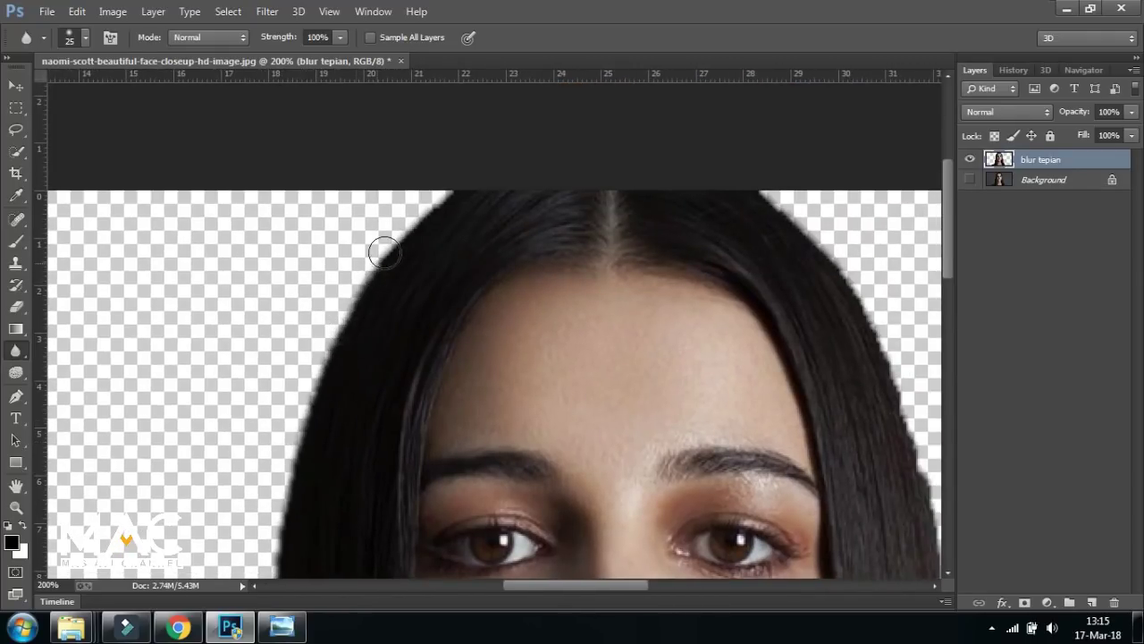
# Soften the right hair edge from beside the eyes down to the shoulder.
pyautogui.moveTo(516, 191)
pyautogui.mouseDown()
pyautogui.moveTo(390, 201)
pyautogui.moveTo(511, 429)
pyautogui.moveTo(543, 526)
pyautogui.moveTo(541, 256)
pyautogui.mouseUp()
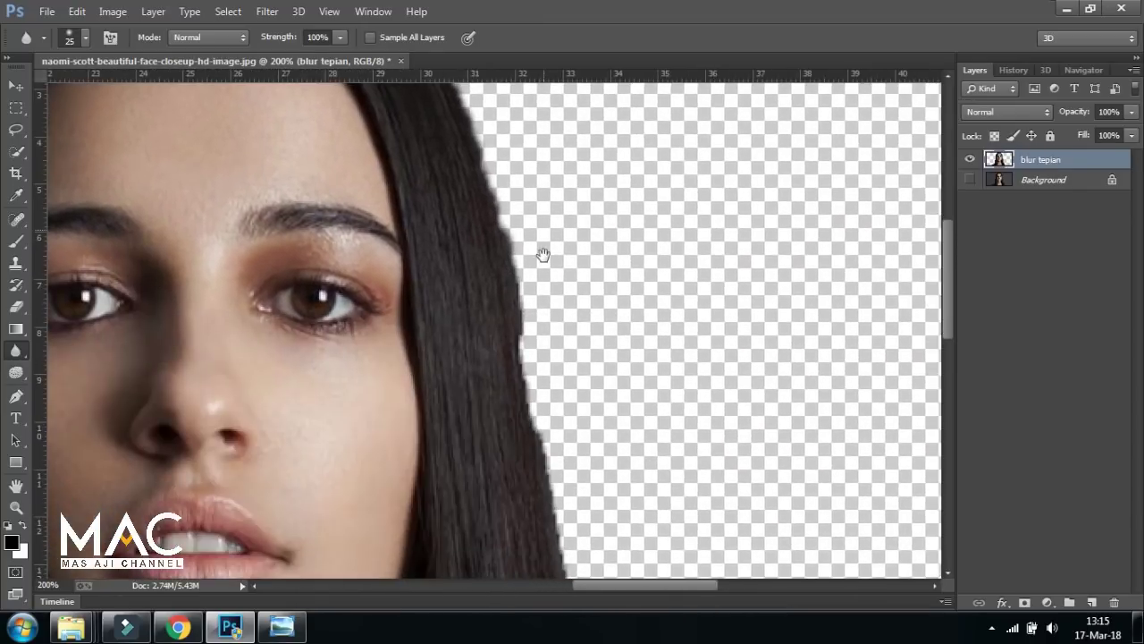
pyautogui.moveTo(501, 195)
pyautogui.mouseDown()
pyautogui.moveTo(542, 301)
pyautogui.moveTo(529, 271)
pyautogui.moveTo(550, 460)
pyautogui.moveTo(518, 272)
pyautogui.moveTo(537, 397)
pyautogui.mouseUp()
pyautogui.moveTo(575, 447); pyautogui.dragTo(575, 294)
pyautogui.moveTo(524, 230)
pyautogui.mouseDown()
pyautogui.moveTo(572, 444)
pyautogui.moveTo(549, 396)
pyautogui.mouseUp()
pyautogui.moveTo(516, 217)
pyautogui.mouseDown()
pyautogui.moveTo(532, 336)
pyautogui.moveTo(582, 467)
pyautogui.moveTo(529, 301)
pyautogui.moveTo(541, 380)
pyautogui.moveTo(715, 531)
pyautogui.moveTo(619, 454)
pyautogui.mouseUp()
# Add a white (ffffff) Solid Color fill layer and place it beneath 'blur tepian'.
pyautogui.click(16, 86)
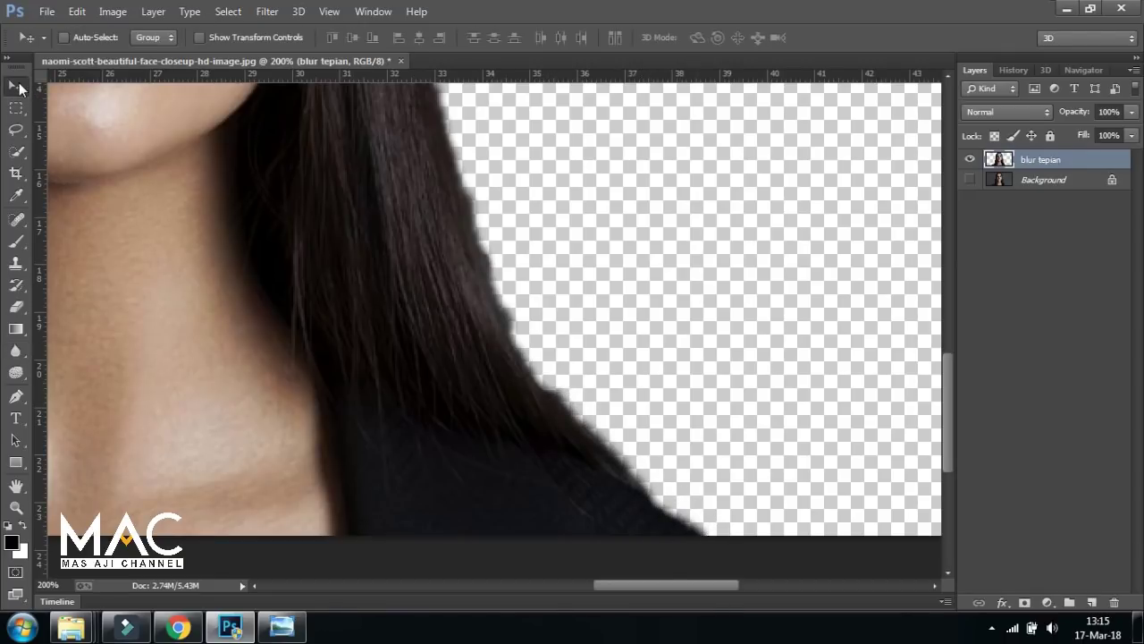
pyautogui.hotkey('ctrl', '-')
pyautogui.hotkey('ctrl', '-')
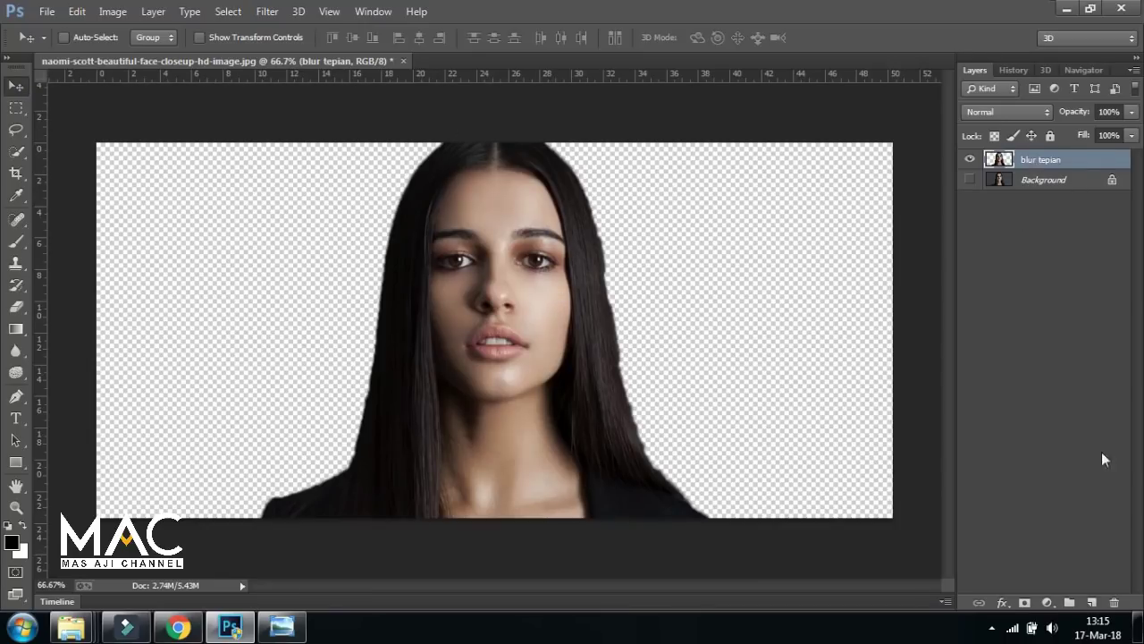
pyautogui.click(1048, 603)
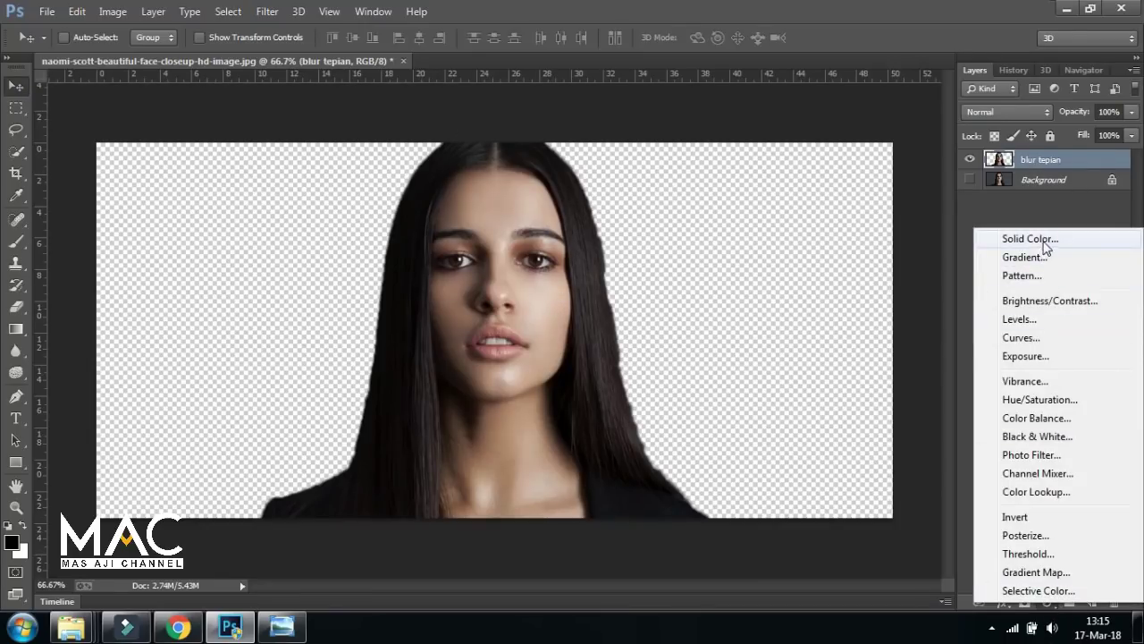
pyautogui.click(1030, 238)
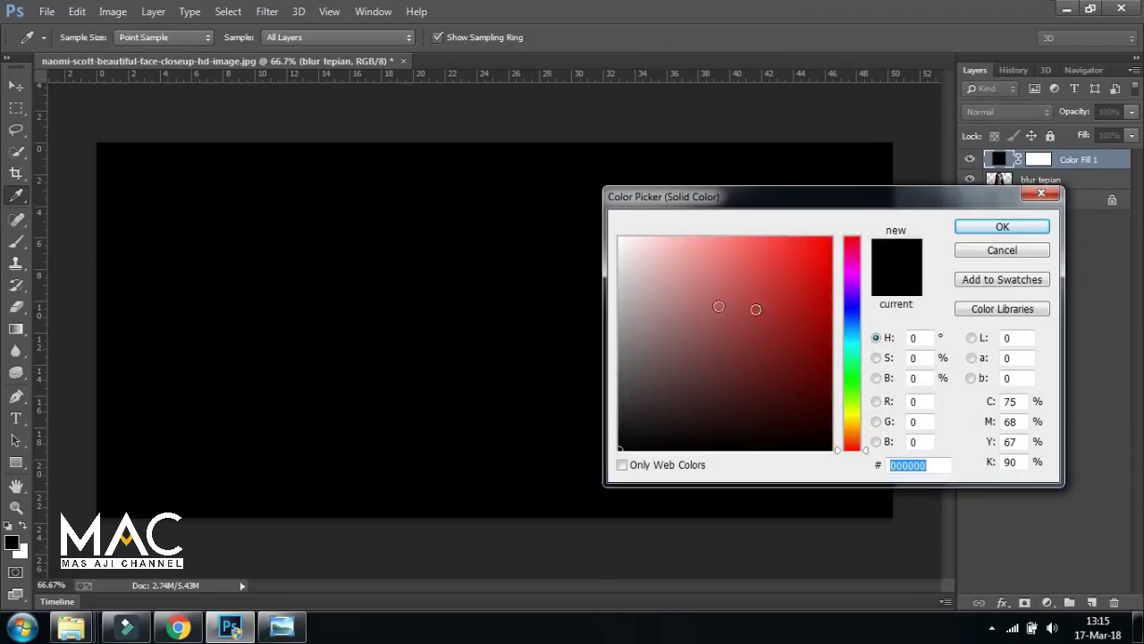
pyautogui.write('ffffff')
pyautogui.click(980, 231)
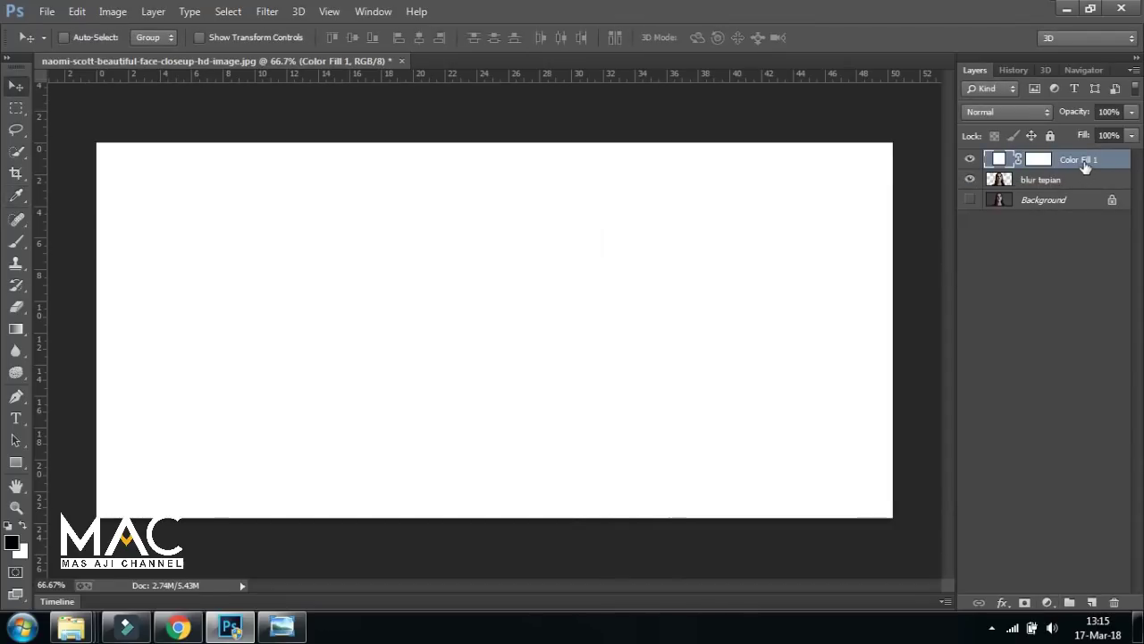
pyautogui.moveTo(1085, 166); pyautogui.dragTo(1077, 183)
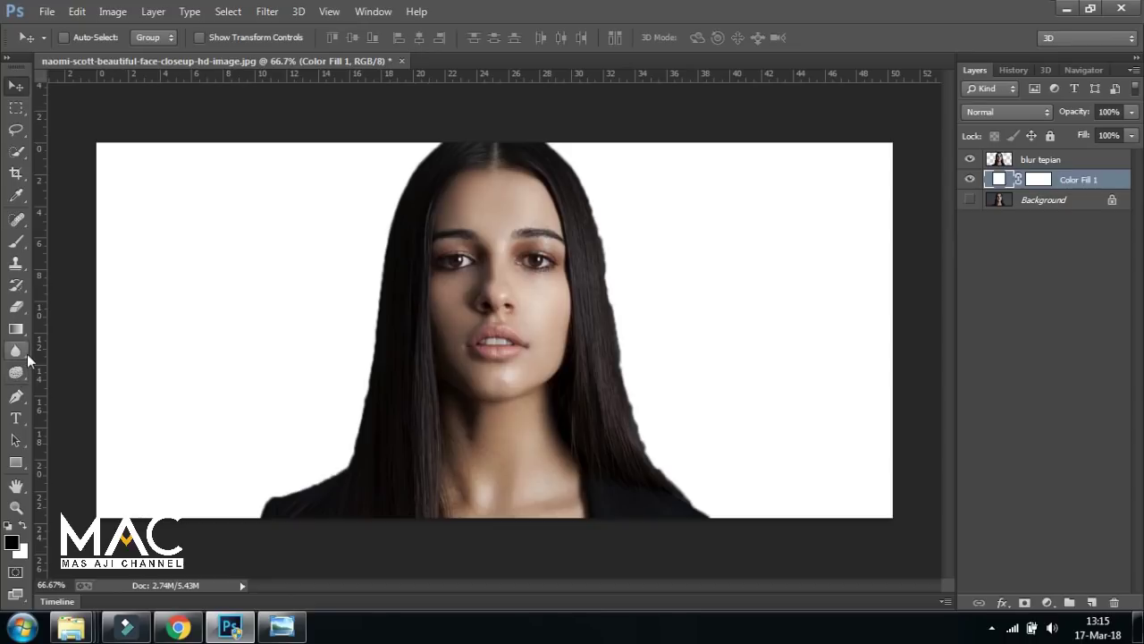
pyautogui.click(15, 356)
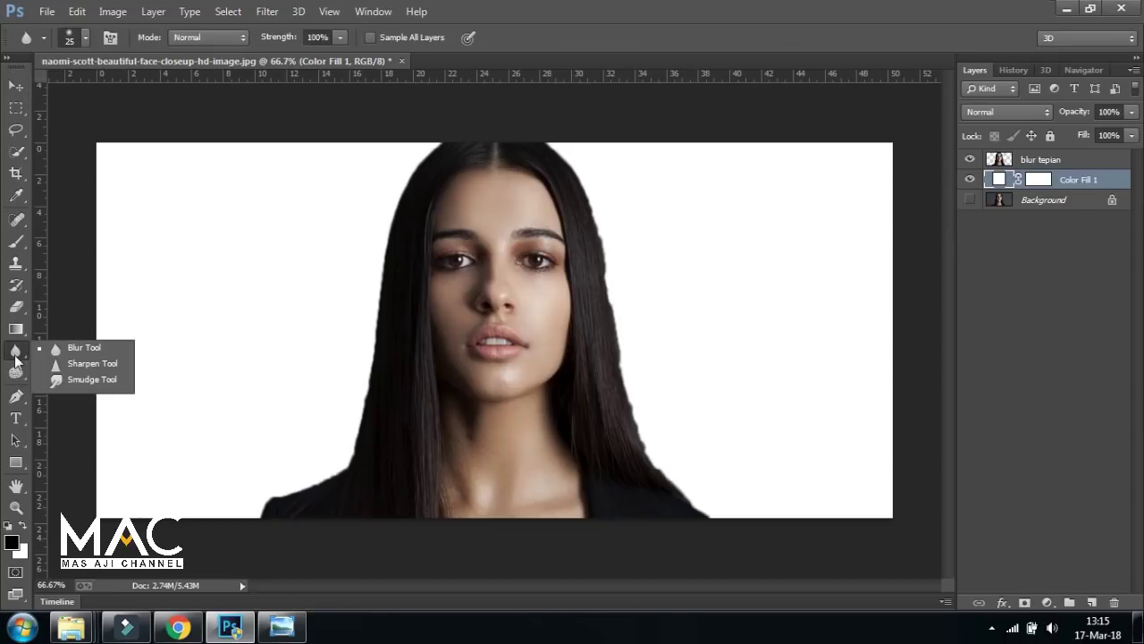
pyautogui.click(96, 356)
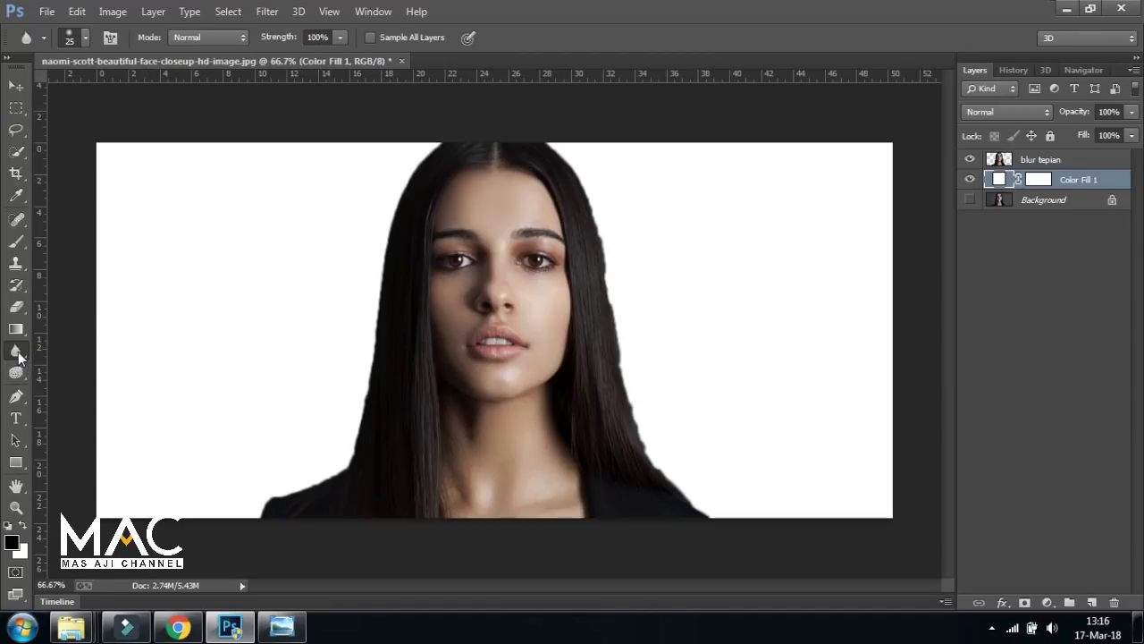
pyautogui.click(17, 351)
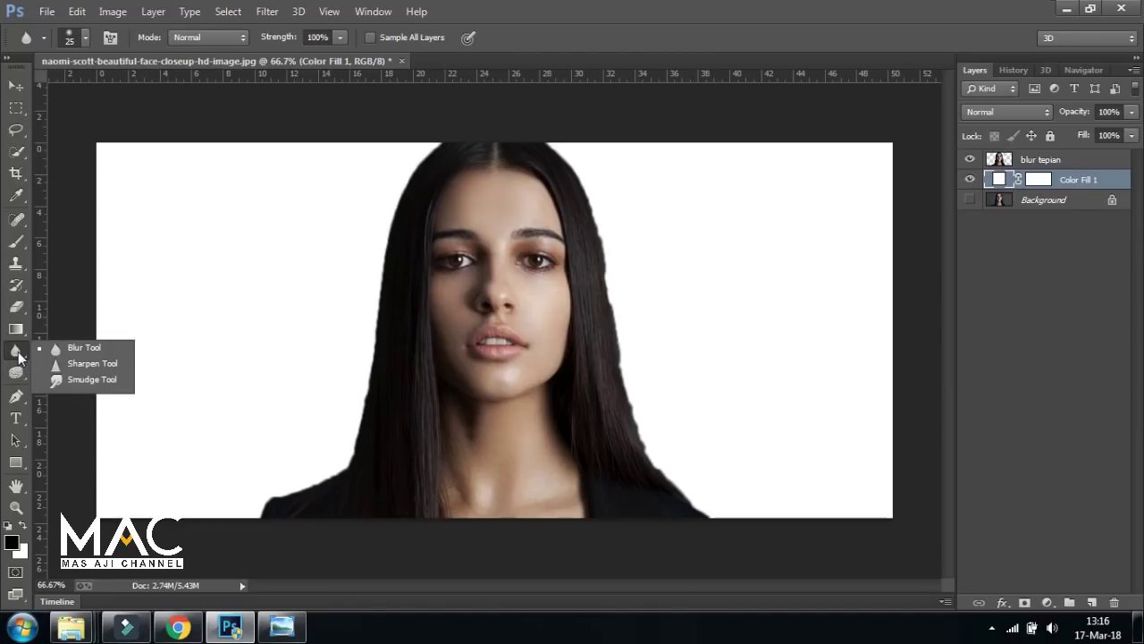
pyautogui.click(88, 367)
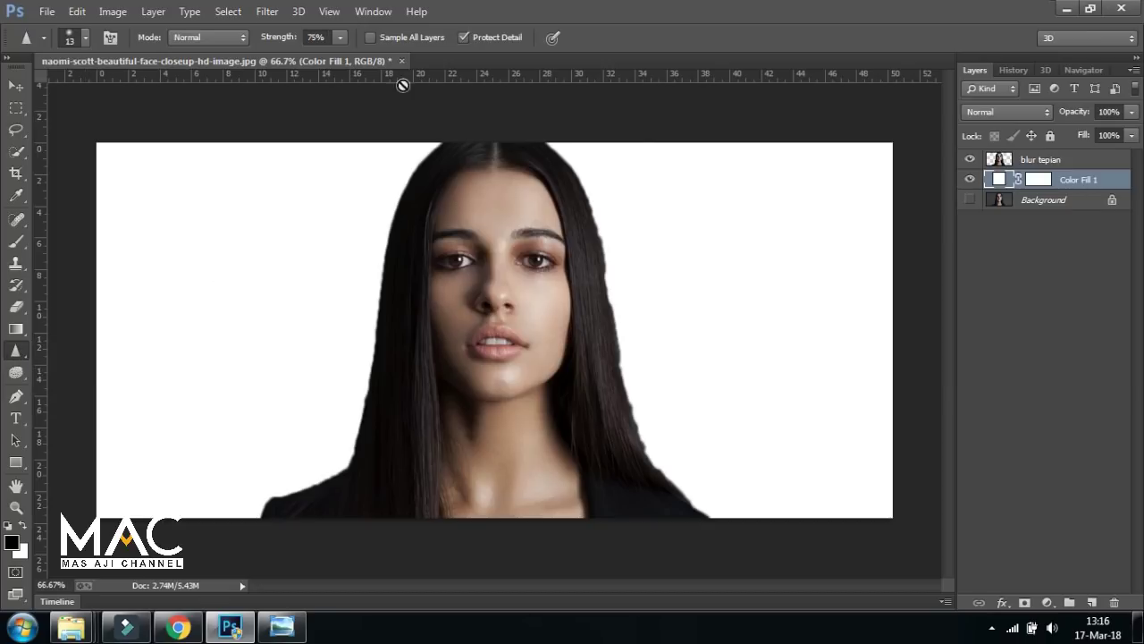
pyautogui.press('v')
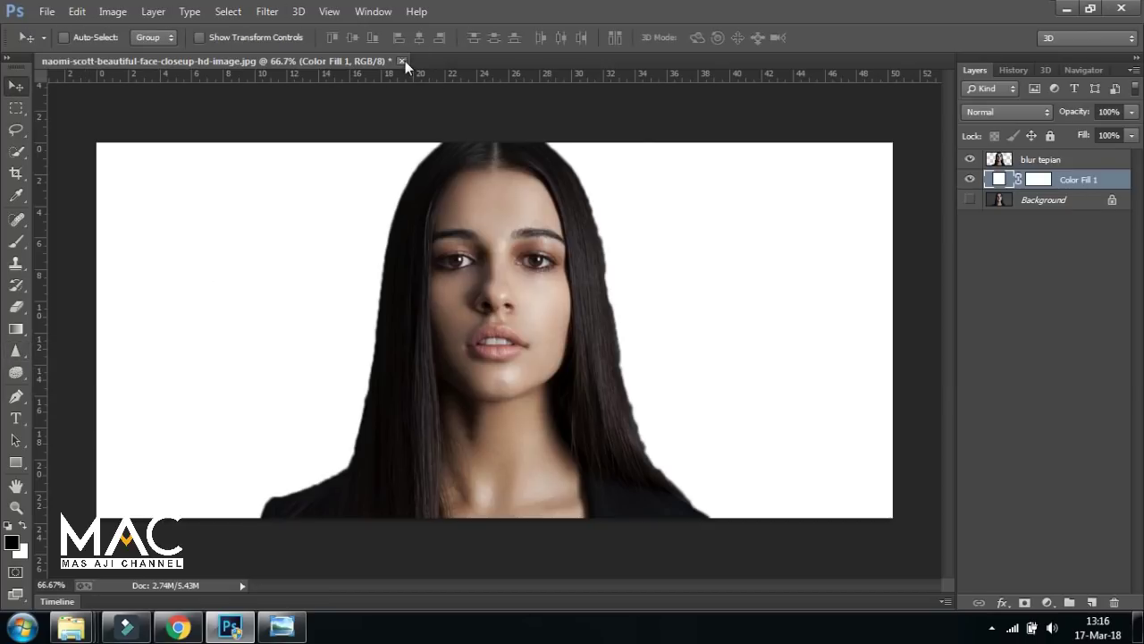
# Close the portrait without saving and open gambarasli1.jpg from the '2. Sharpen' folder.
pyautogui.click(402, 61)
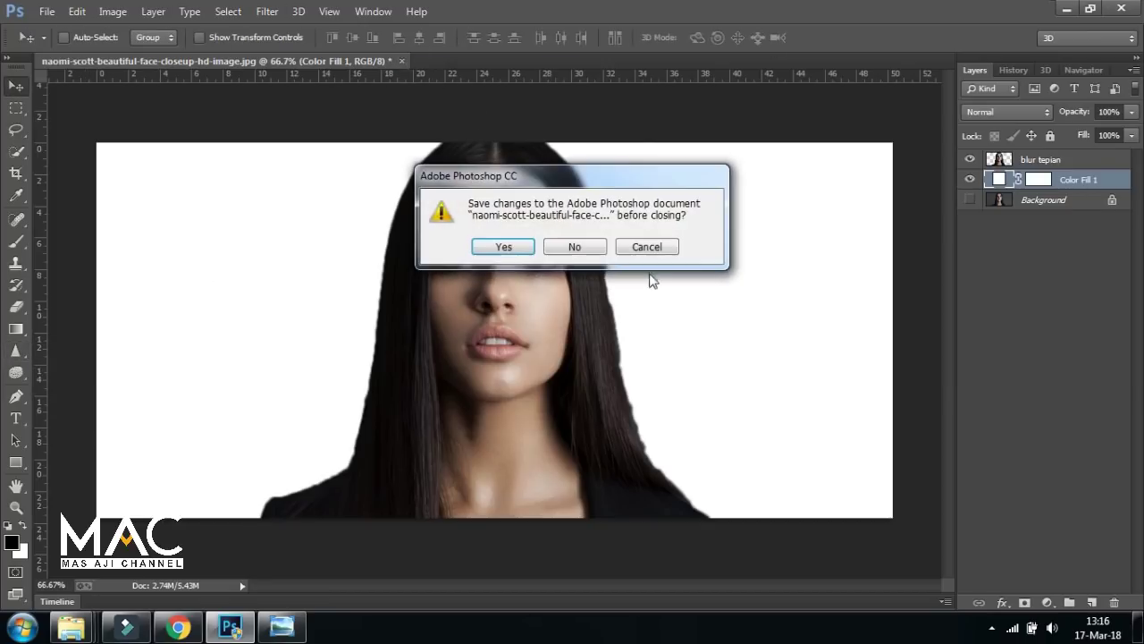
pyautogui.click(566, 243)
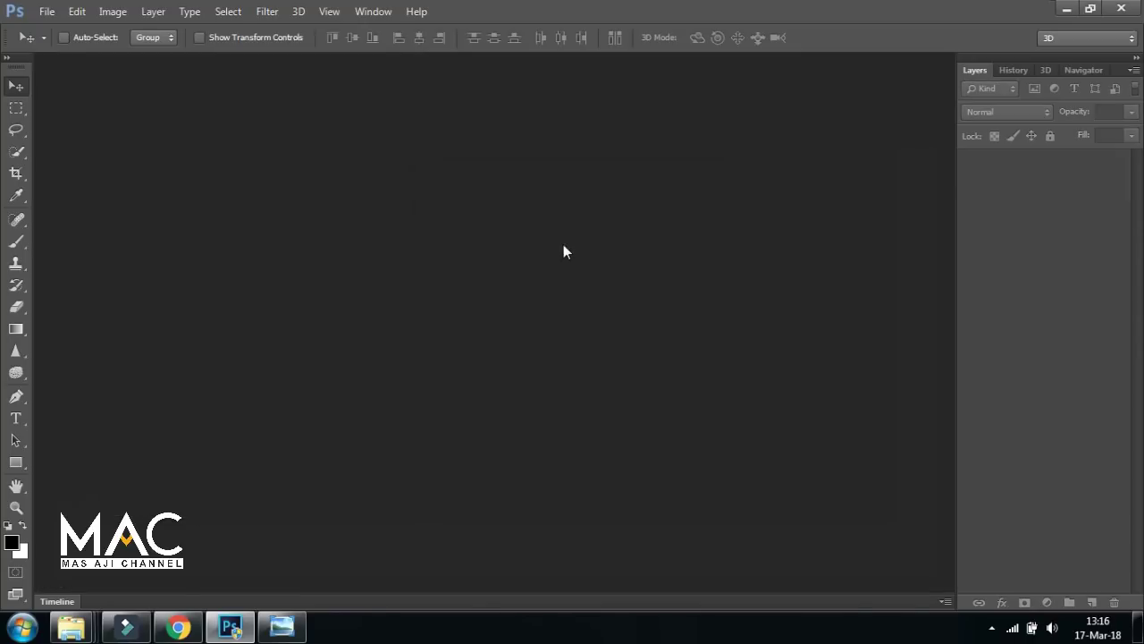
pyautogui.click(47, 11)
pyautogui.click(76, 49)
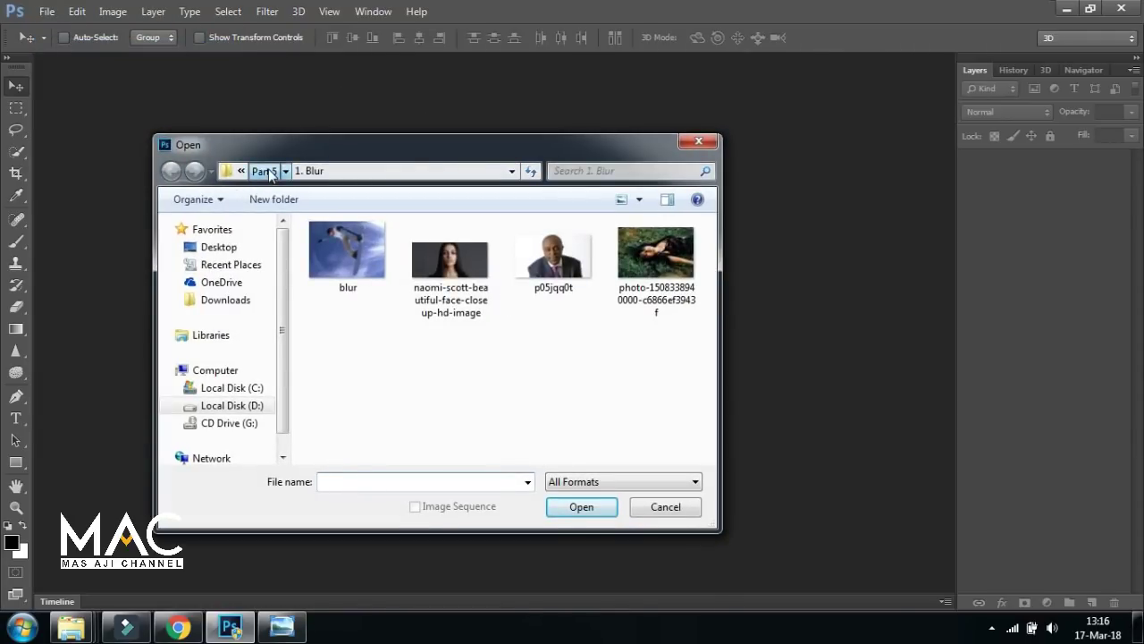
pyautogui.click(263, 170)
pyautogui.doubleClick(447, 259)
pyautogui.click(389, 264)
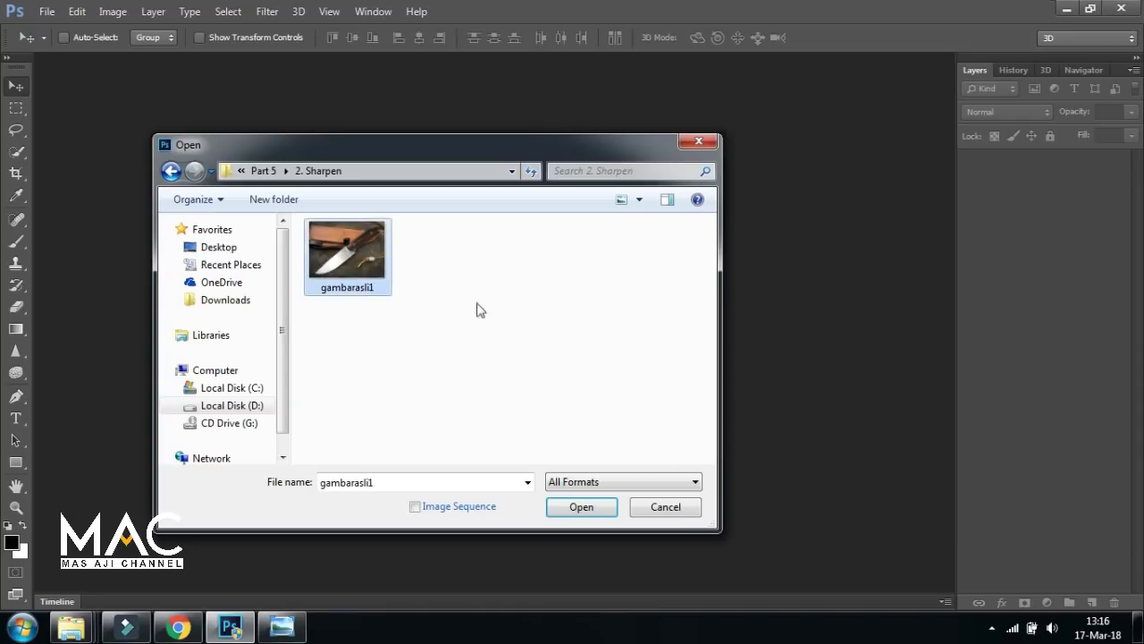
pyautogui.click(604, 516)
pyautogui.moveTo(354, 57)
pyautogui.mouseDown()
pyautogui.moveTo(507, 116)
pyautogui.moveTo(532, 61)
pyautogui.mouseUp()
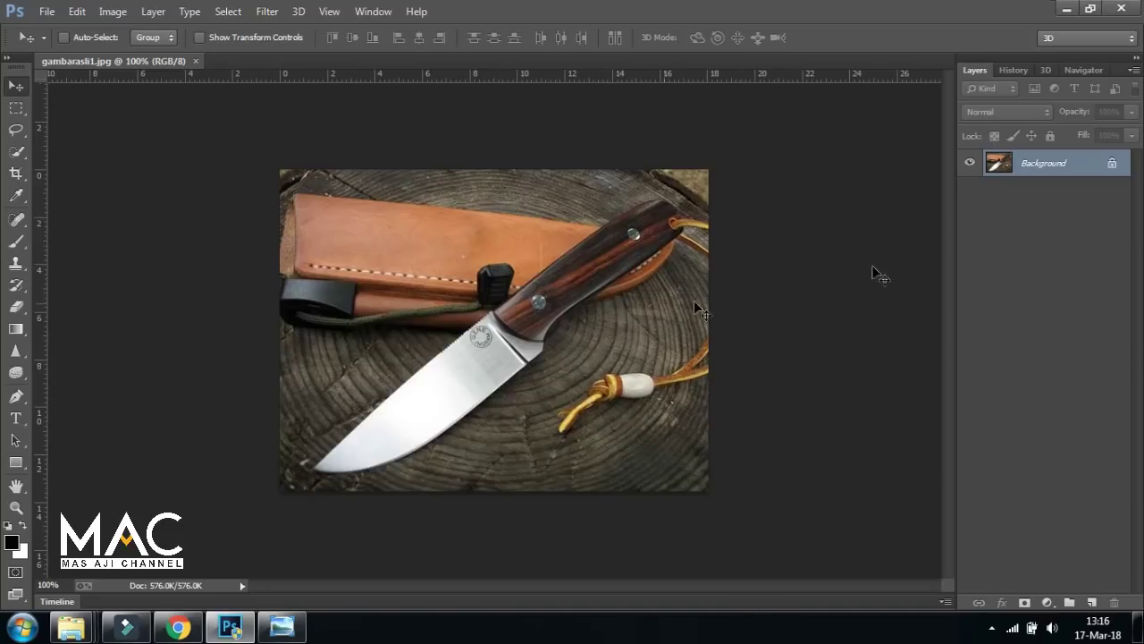
# Switch to the Sharpen Tool from the blur, sharpen and smudge group.
pyautogui.click(15, 350)
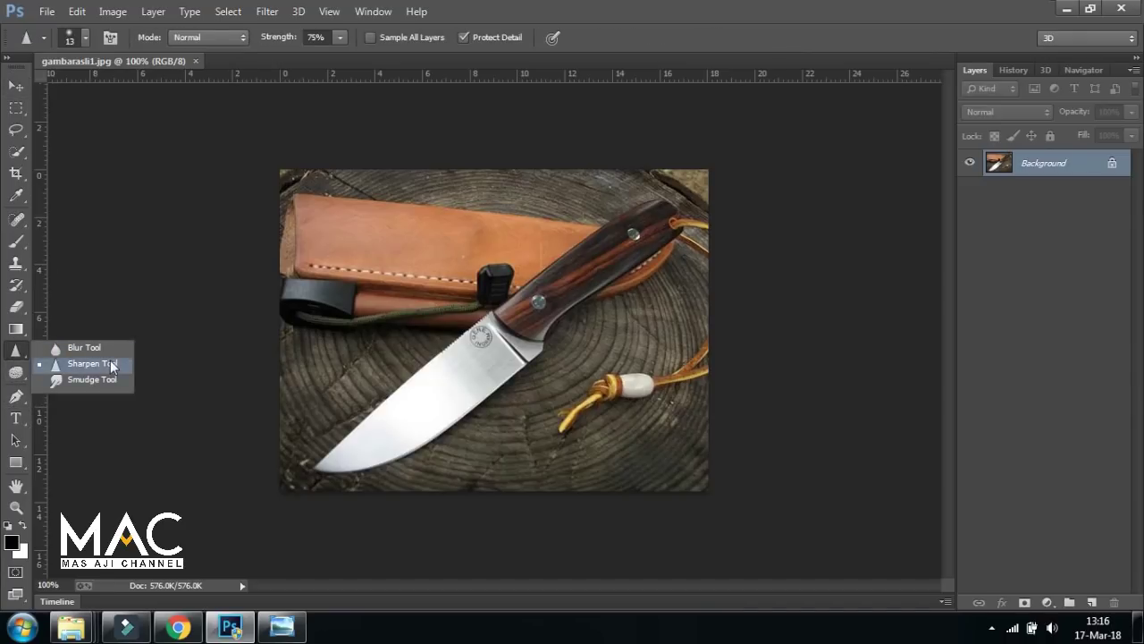
pyautogui.click(92, 363)
pyautogui.click(85, 37)
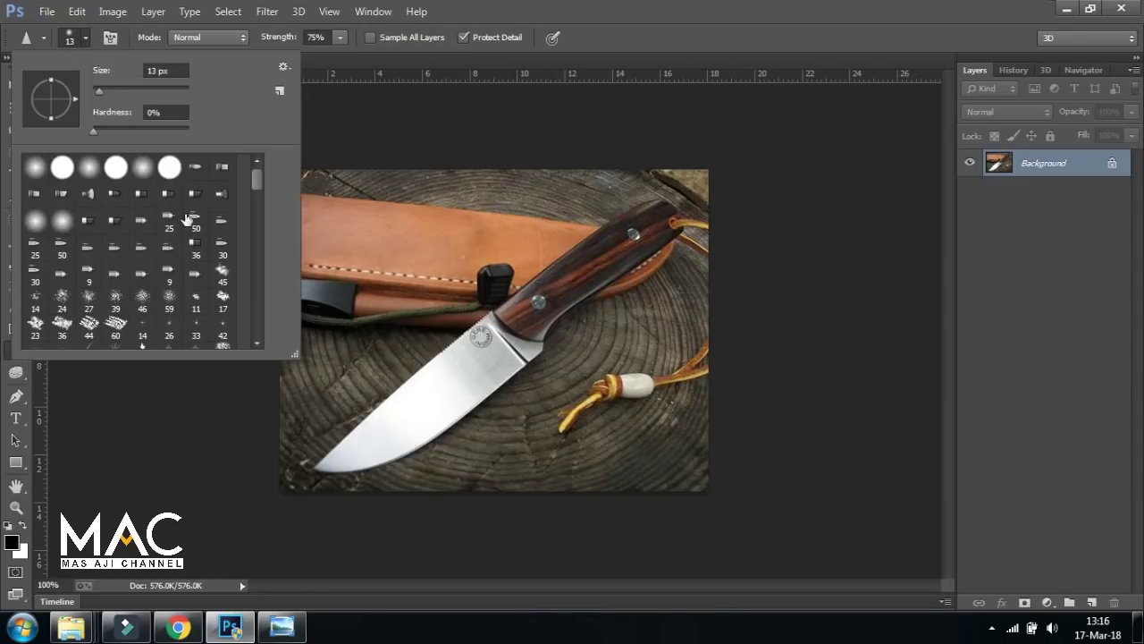
pyautogui.click(152, 445)
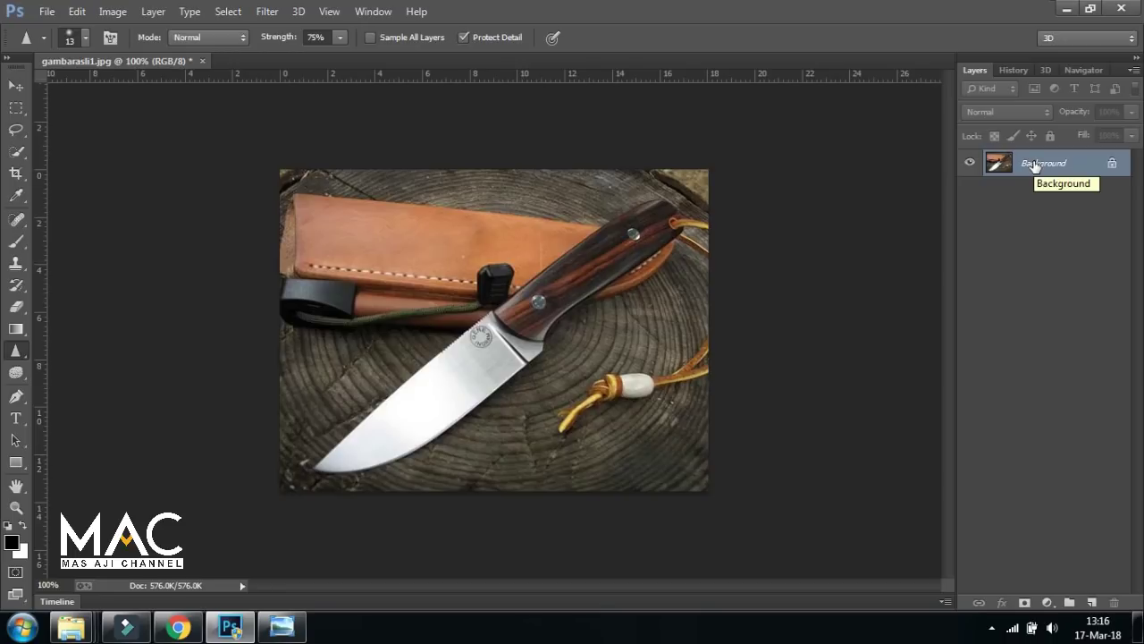
# Duplicate the knife photo's Background onto a new layer named 'Sharpen'.
pyautogui.hotkey('ctrl', 'j')
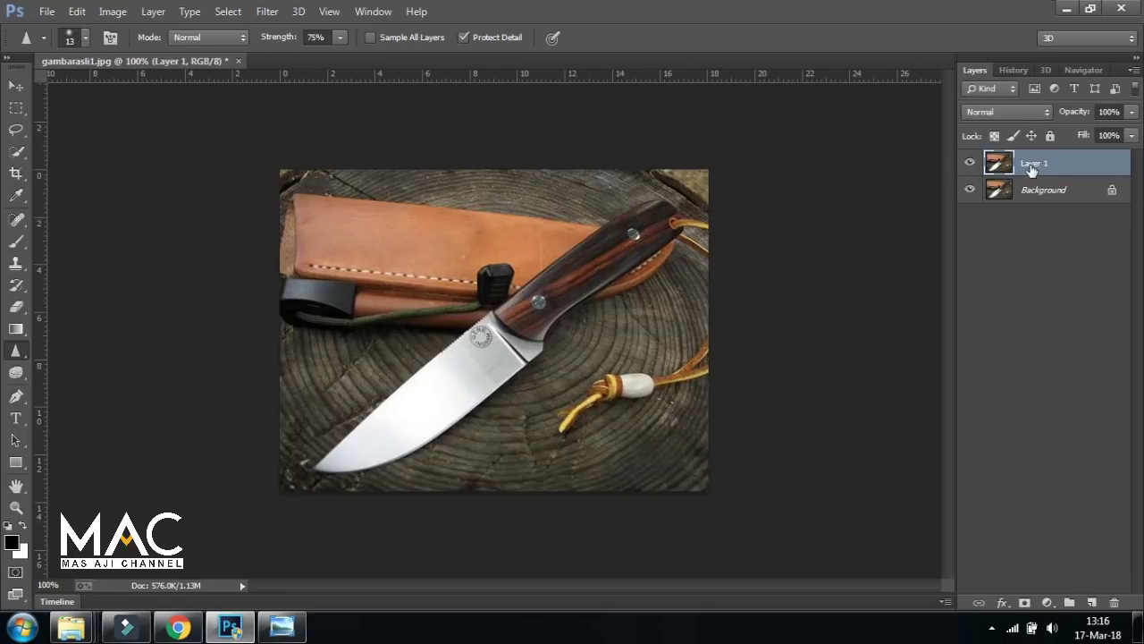
pyautogui.doubleClick(1034, 163)
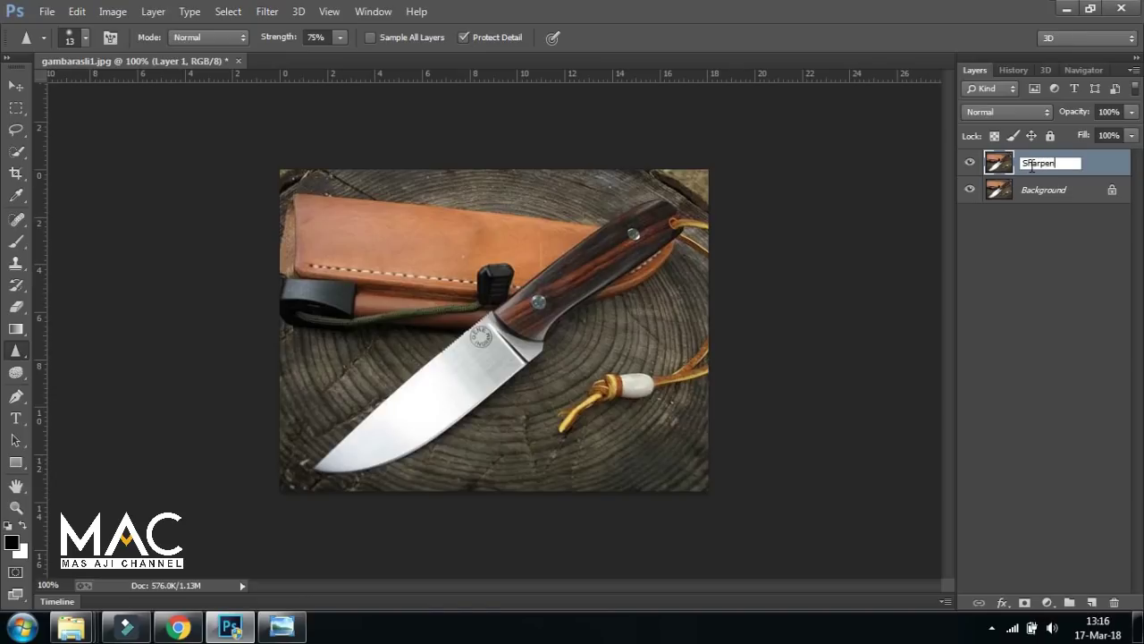
pyautogui.press('Return')
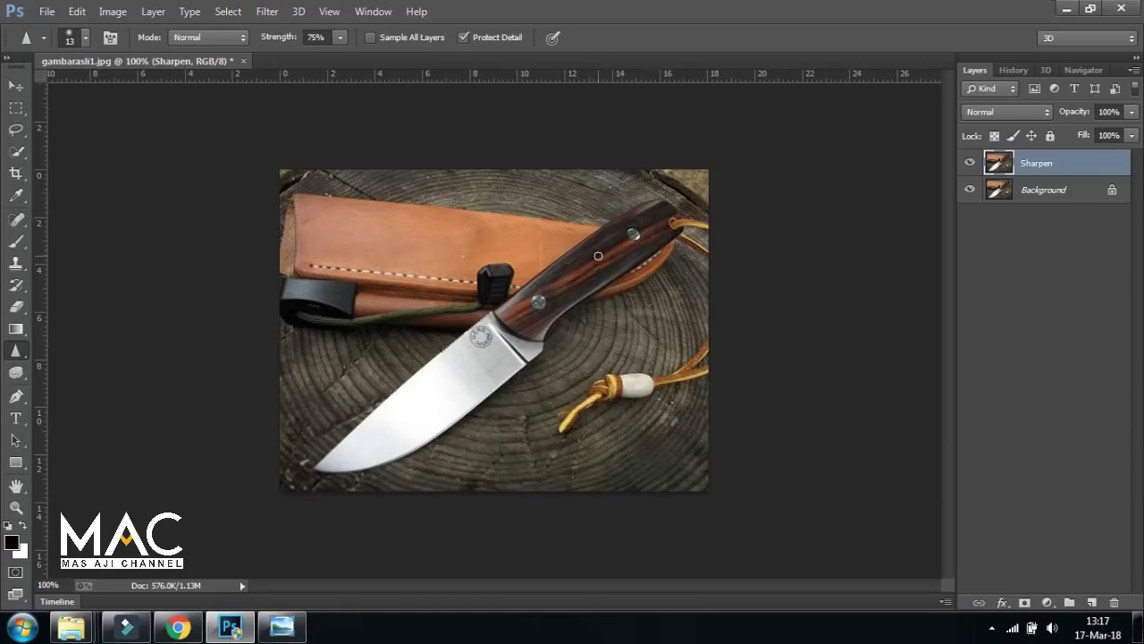
# Hide the Background layer and set the Sharpen strength to 50%.
pyautogui.click(971, 190)
pyautogui.rightClick(20, 356)
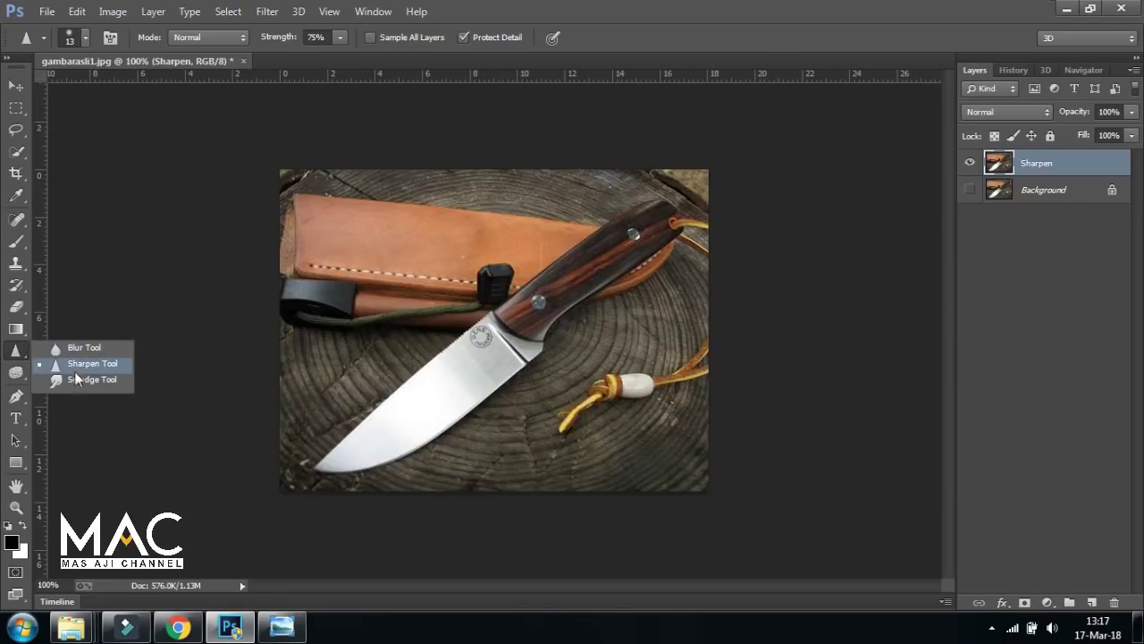
pyautogui.click(81, 363)
pyautogui.click(279, 36)
pyautogui.write('50')
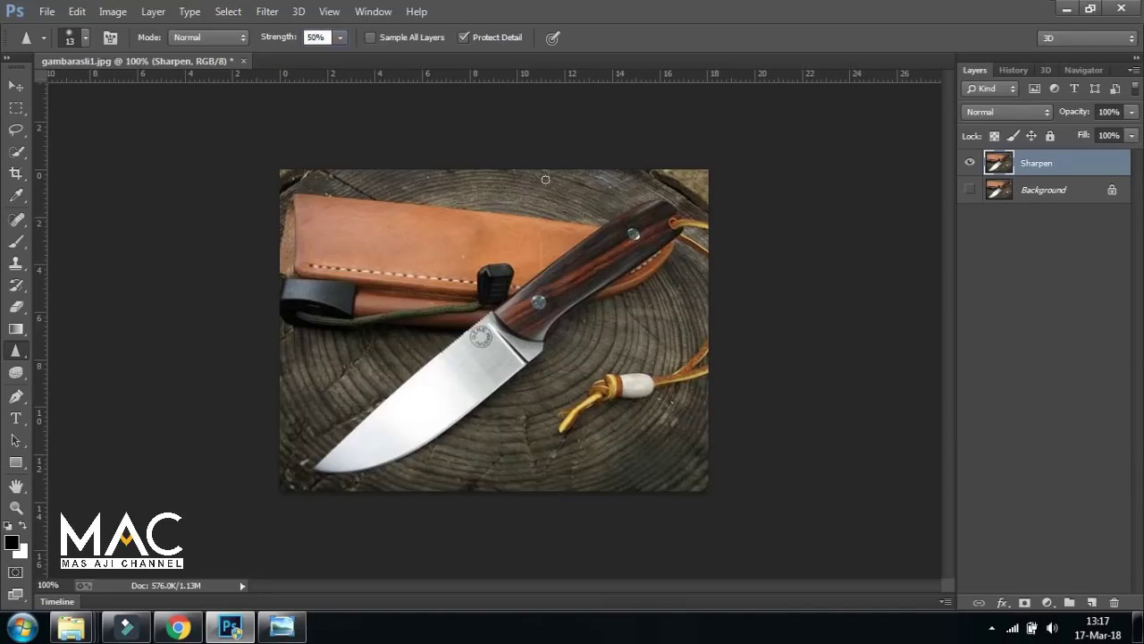
# Zoom to 300% on the knife handle and set the brush to 16 px.
pyautogui.hotkey('ctrl', '+')
pyautogui.hotkey('ctrl', '+')
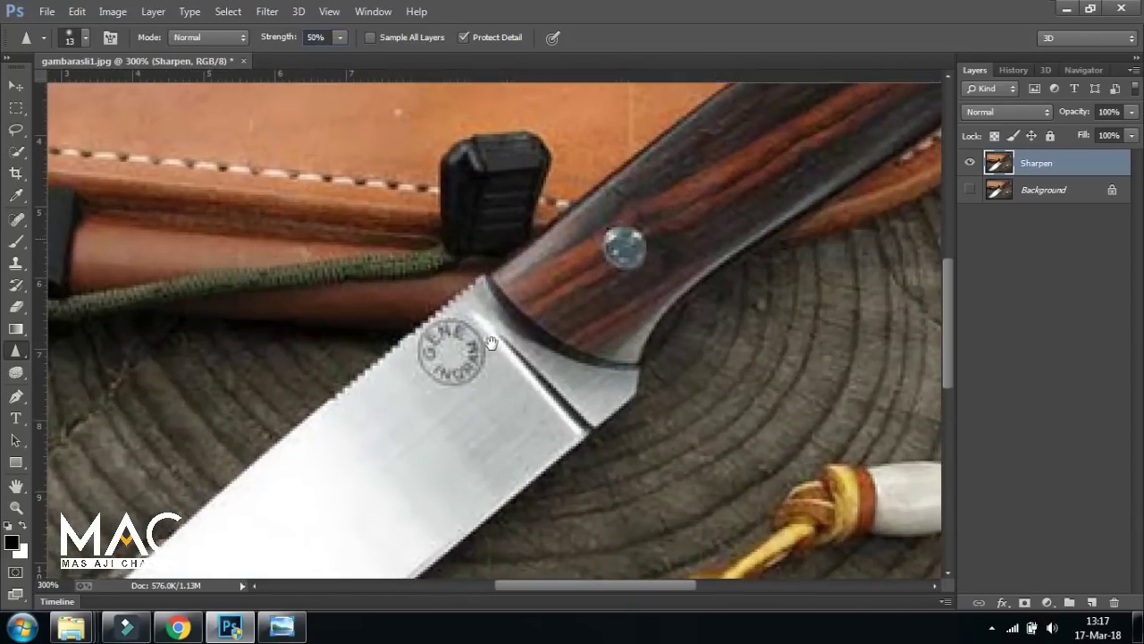
pyautogui.moveTo(491, 342); pyautogui.dragTo(439, 396)
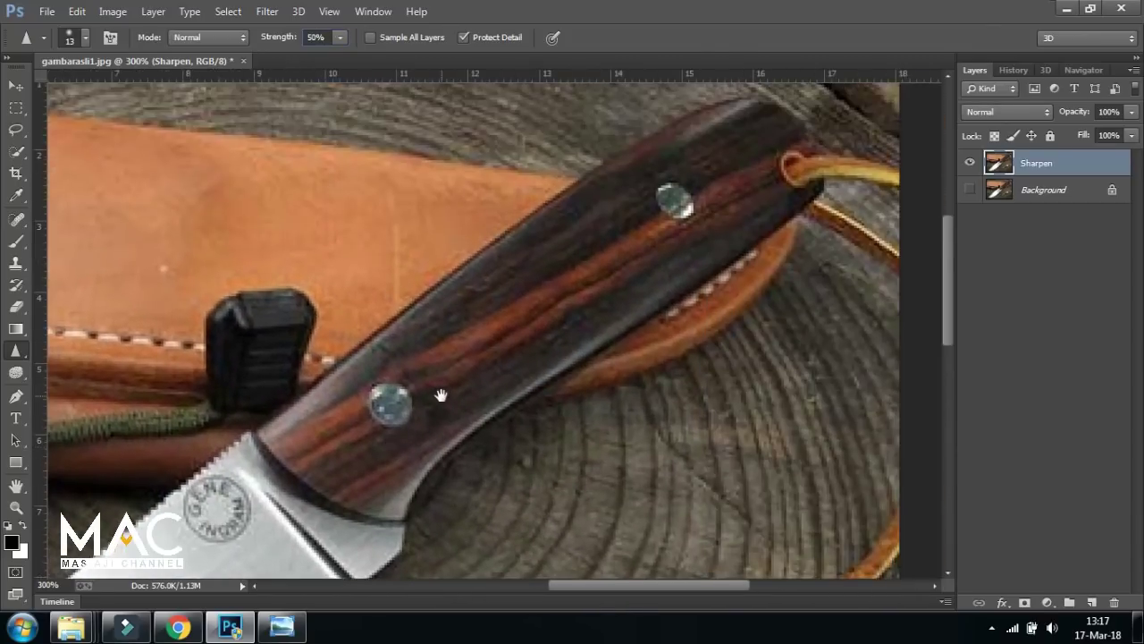
pyautogui.click(77, 42)
pyautogui.moveTo(156, 69); pyautogui.dragTo(131, 65)
pyautogui.write('16')
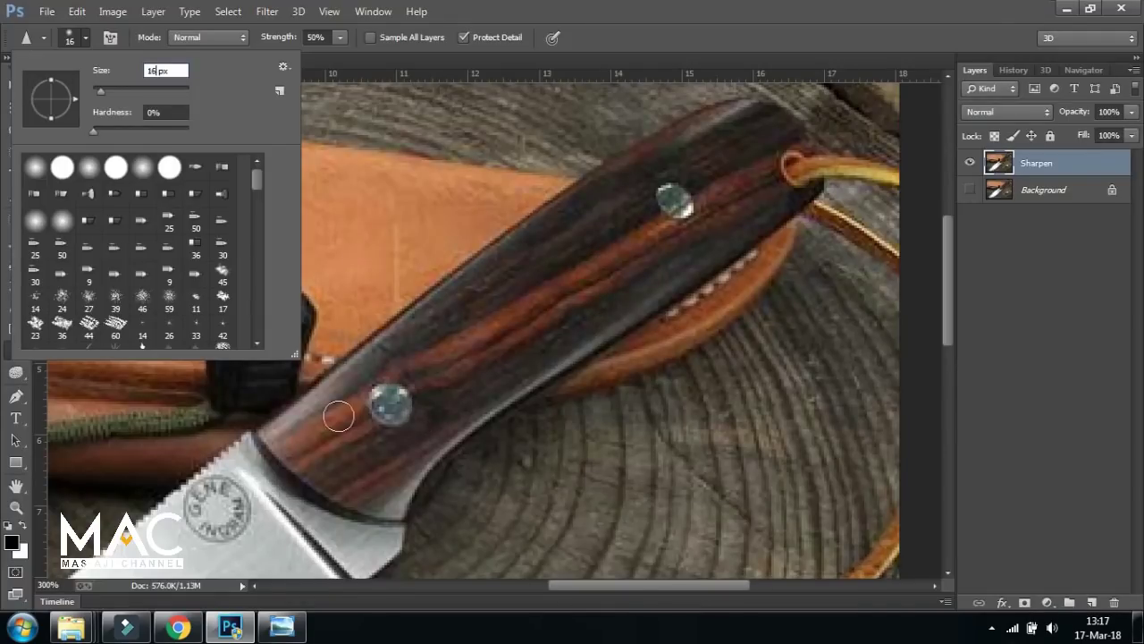
pyautogui.press('Return')
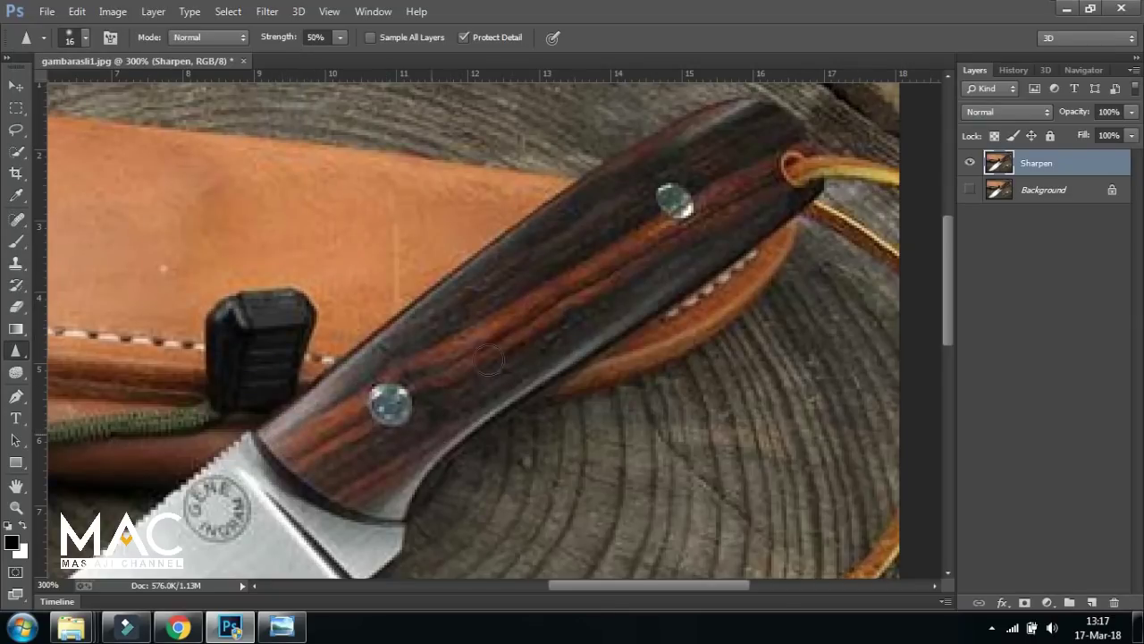
# Sharpen the handle's wood grain and the blade's stamped logo.
pyautogui.moveTo(515, 312); pyautogui.dragTo(644, 277)
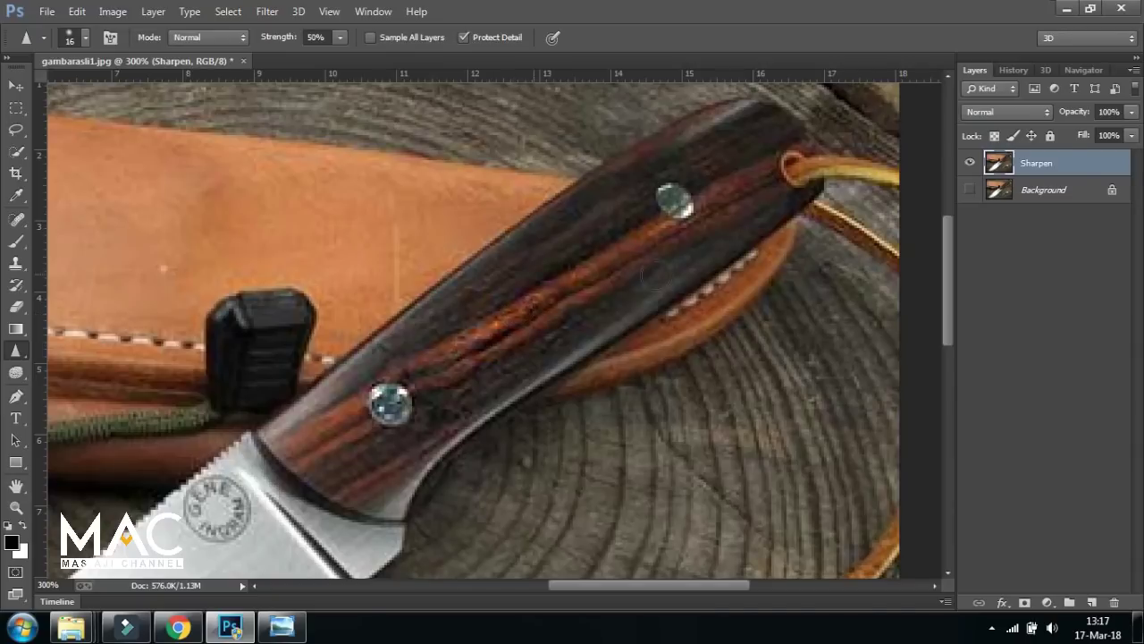
pyautogui.moveTo(595, 244); pyautogui.dragTo(496, 310)
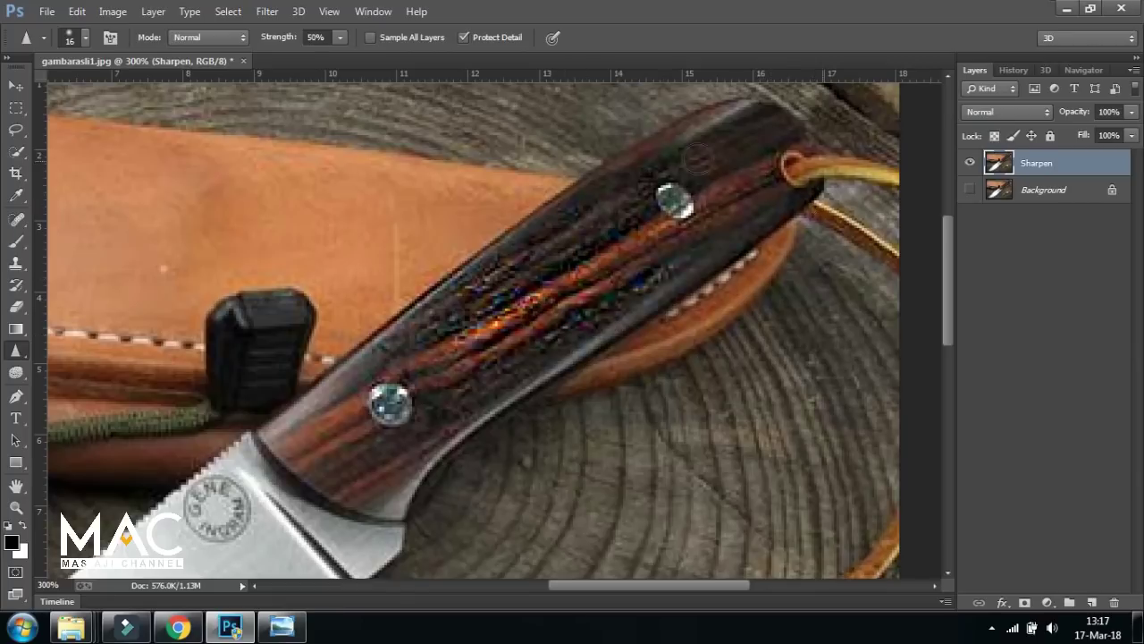
pyautogui.moveTo(552, 304); pyautogui.dragTo(746, 165)
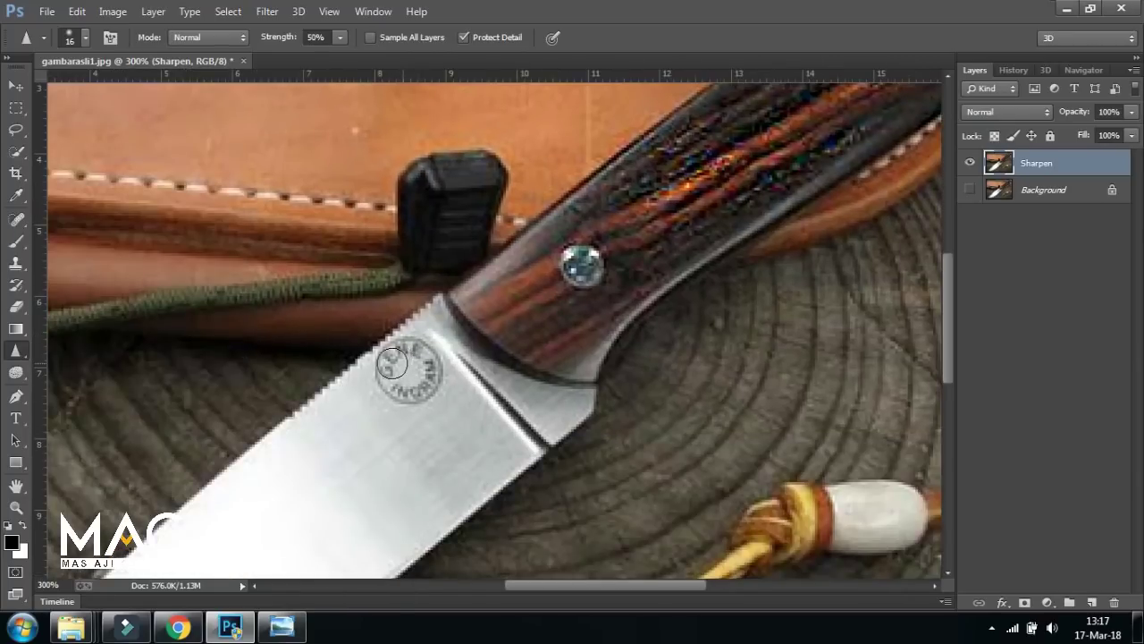
pyautogui.moveTo(438, 367)
pyautogui.mouseDown()
pyautogui.moveTo(404, 386)
pyautogui.moveTo(455, 433)
pyautogui.mouseUp()
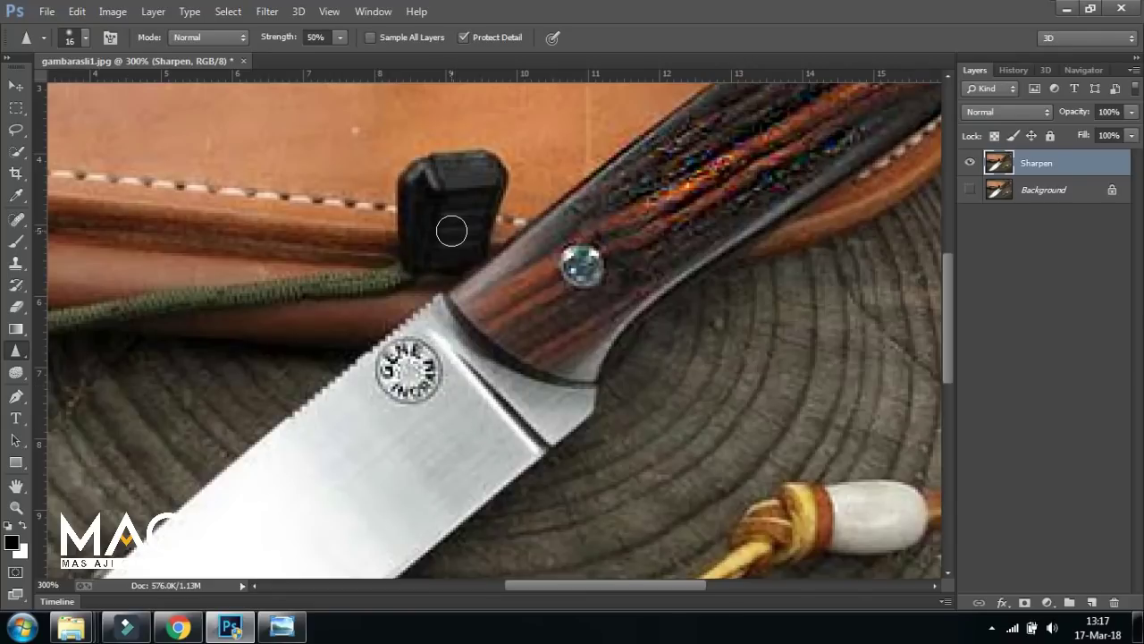
pyautogui.scroll(-2, 451, 230)
pyautogui.scroll(1, 451, 230)
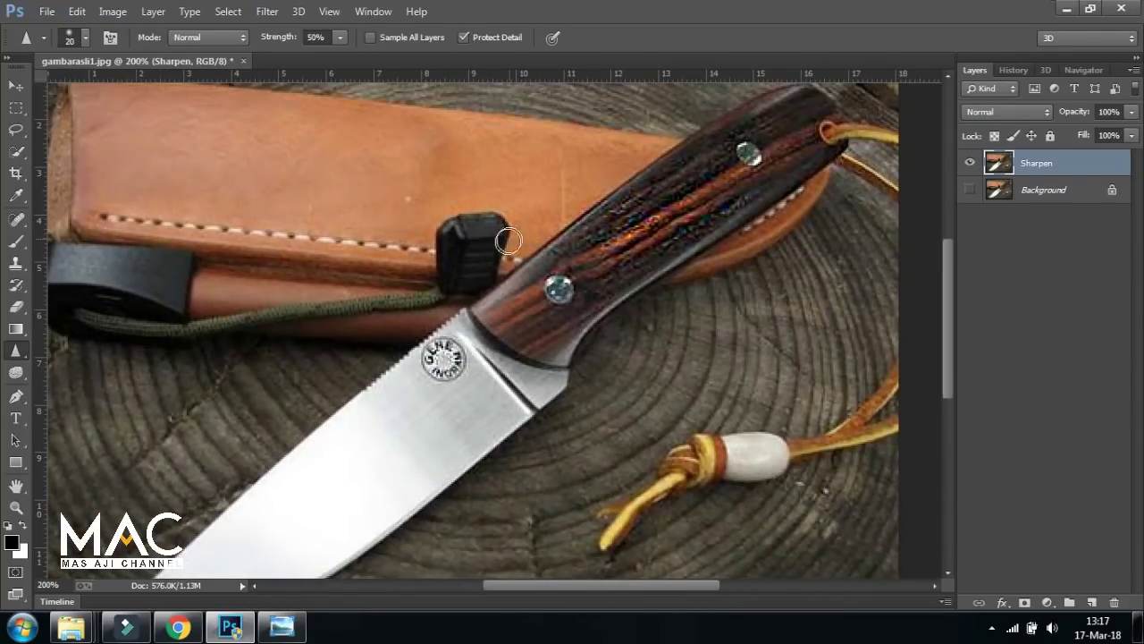
# Enlarge the brush to 60 px and sharpen the wood grain, logo and blade.
pyautogui.press(']')
pyautogui.press(']')
pyautogui.press(']')
pyautogui.moveTo(494, 371); pyautogui.dragTo(546, 290)
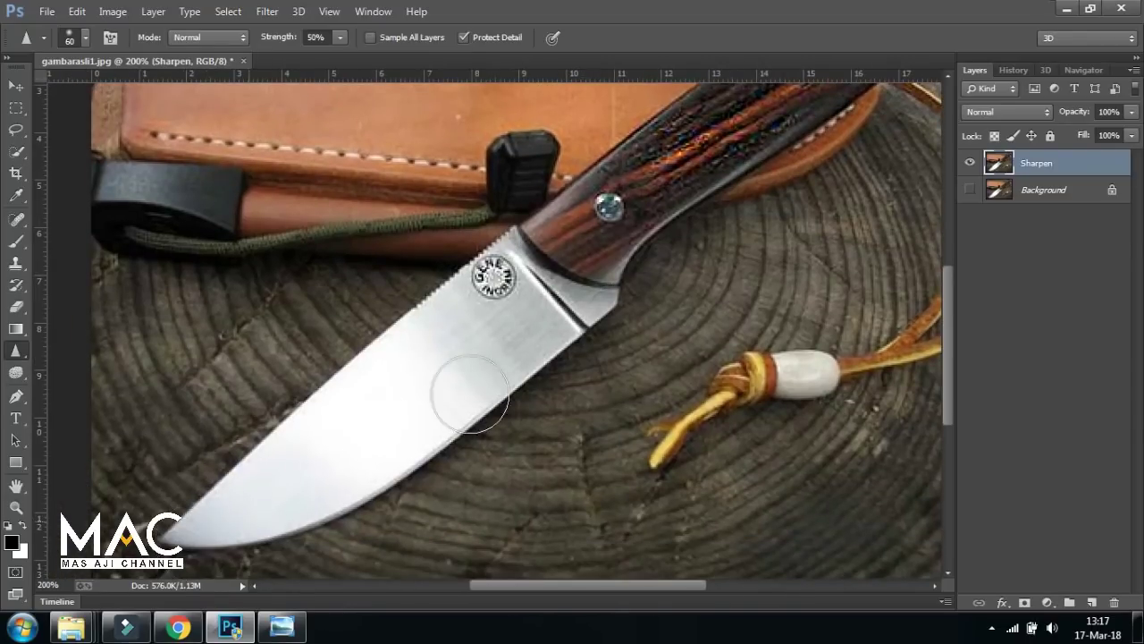
pyautogui.moveTo(170, 313)
pyautogui.mouseDown()
pyautogui.moveTo(120, 286)
pyautogui.moveTo(153, 319)
pyautogui.moveTo(107, 467)
pyautogui.moveTo(184, 407)
pyautogui.mouseUp()
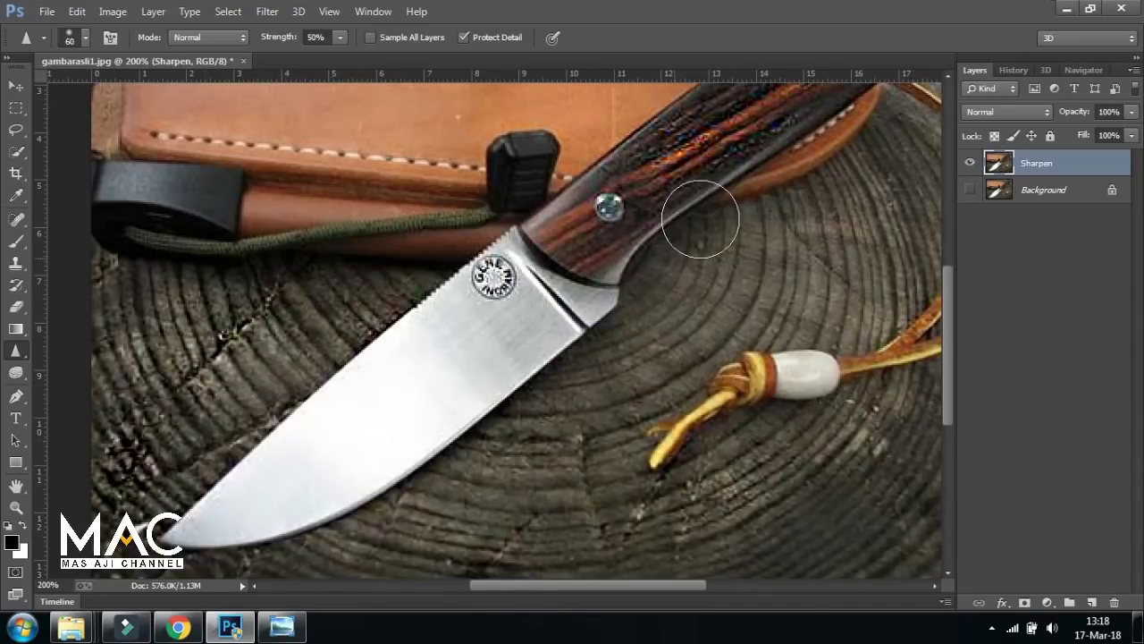
pyautogui.moveTo(488, 273)
pyautogui.mouseDown()
pyautogui.moveTo(626, 280)
pyautogui.moveTo(116, 407)
pyautogui.mouseUp()
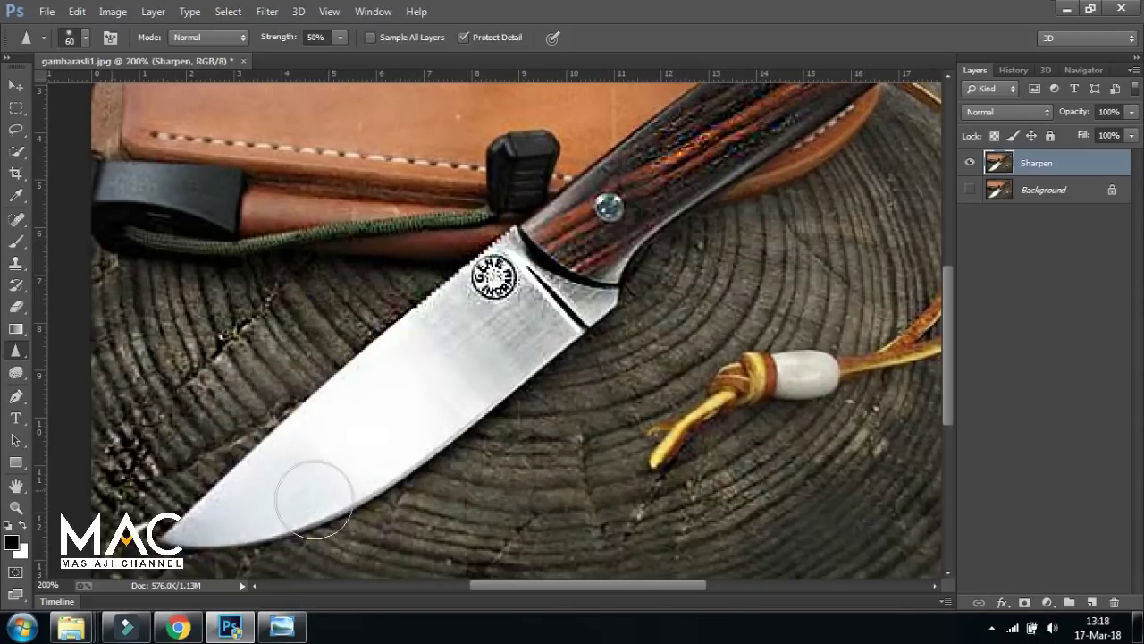
# Sharpen the sheath's stitching, black clip, green cord and upper-left leather.
pyautogui.hscroll(5, 733, 379)
pyautogui.scroll(1, 733, 380)
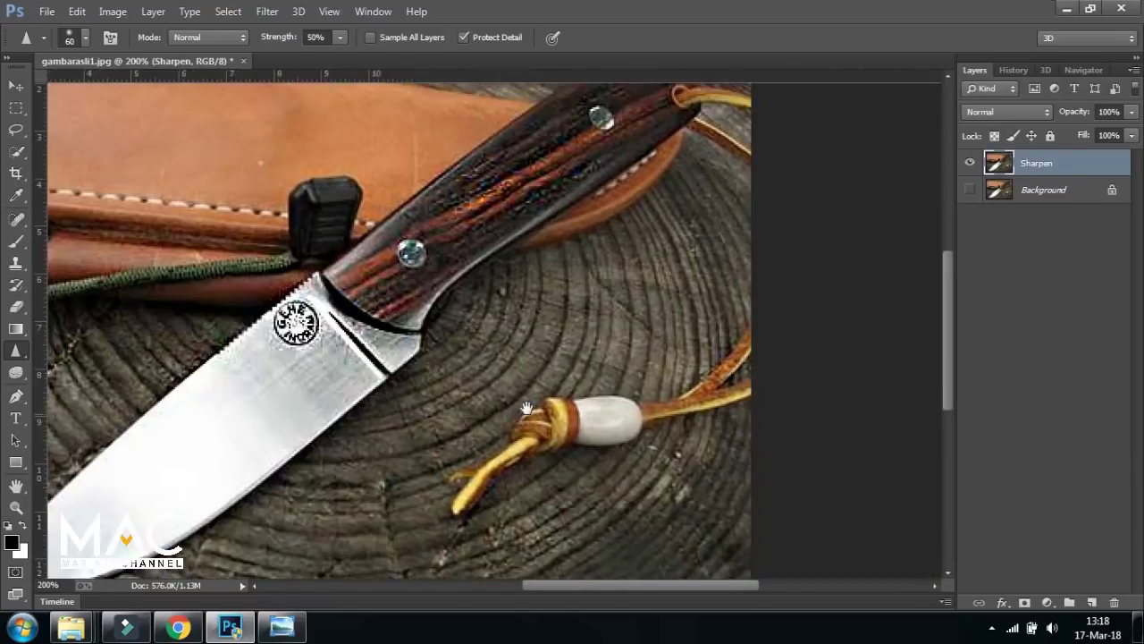
pyautogui.hscroll(-1, 716, 185)
pyautogui.scroll(-3, 715, 185)
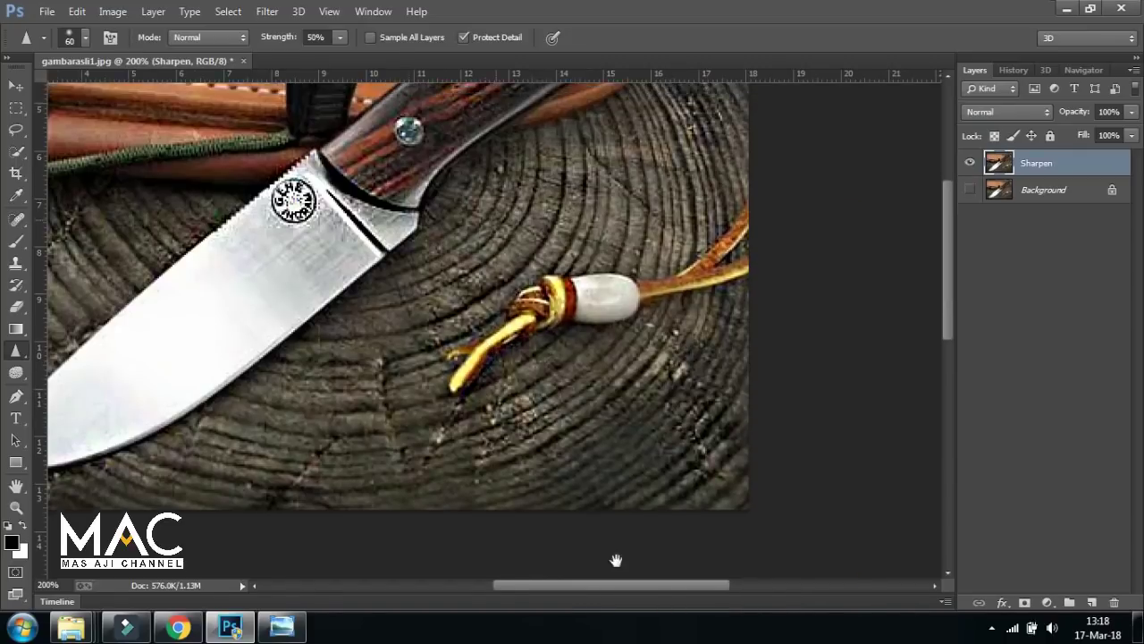
pyautogui.scroll(8, 616, 537)
pyautogui.hscroll(-3, 616, 537)
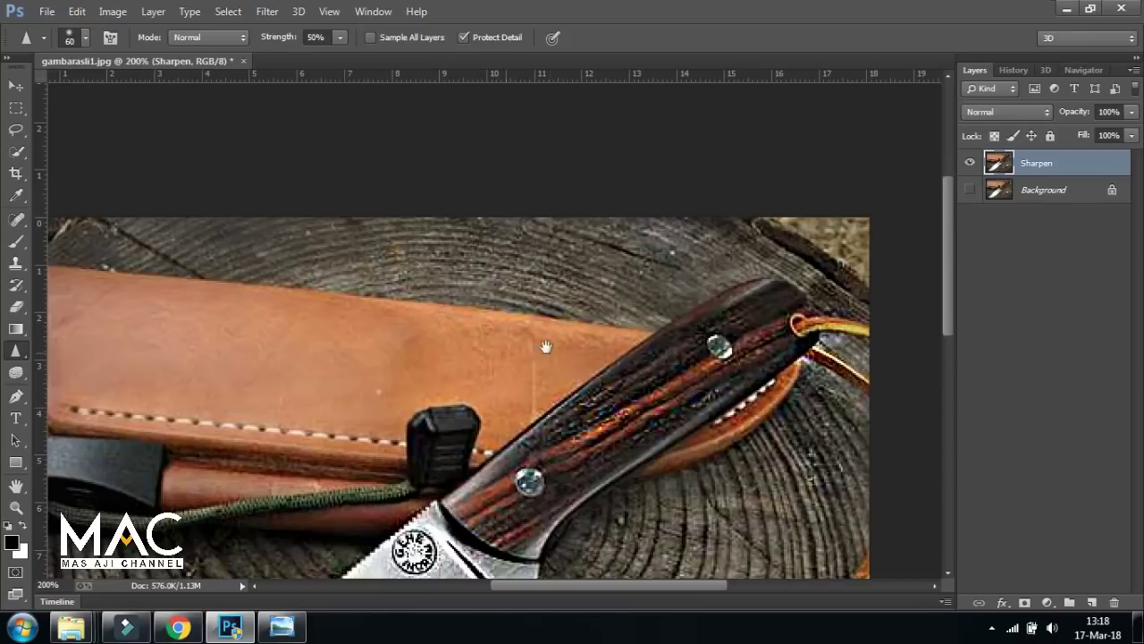
pyautogui.hscroll(-4, 545, 384)
pyautogui.scroll(-1, 546, 385)
pyautogui.moveTo(522, 391); pyautogui.dragTo(741, 358)
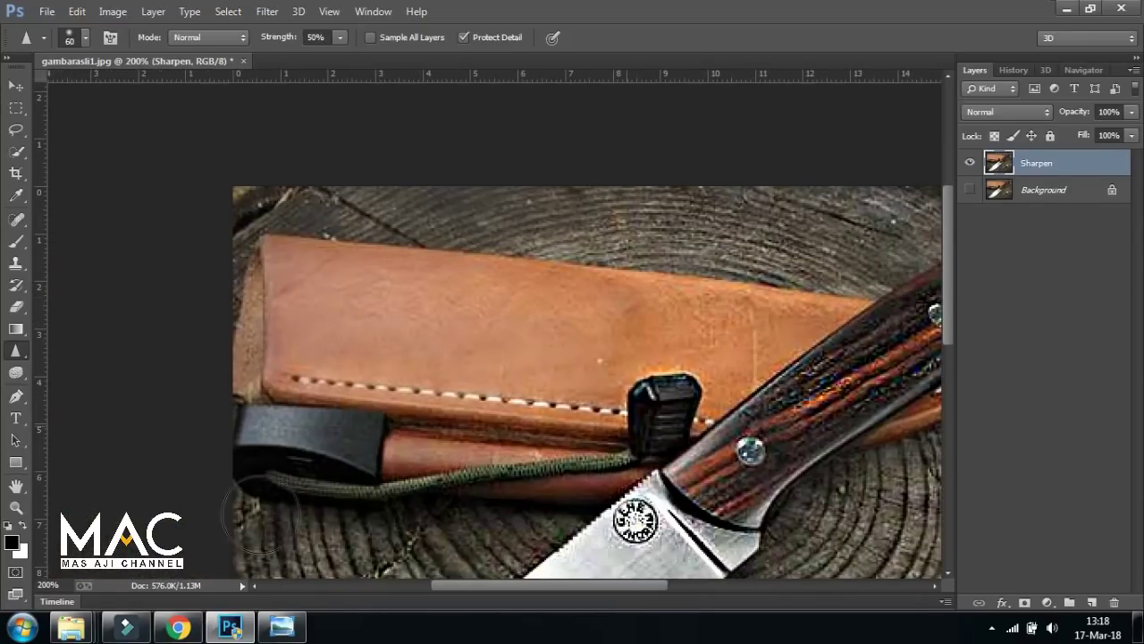
pyautogui.moveTo(288, 454)
pyautogui.mouseDown()
pyautogui.moveTo(409, 353)
pyautogui.moveTo(344, 203)
pyautogui.moveTo(402, 219)
pyautogui.mouseUp()
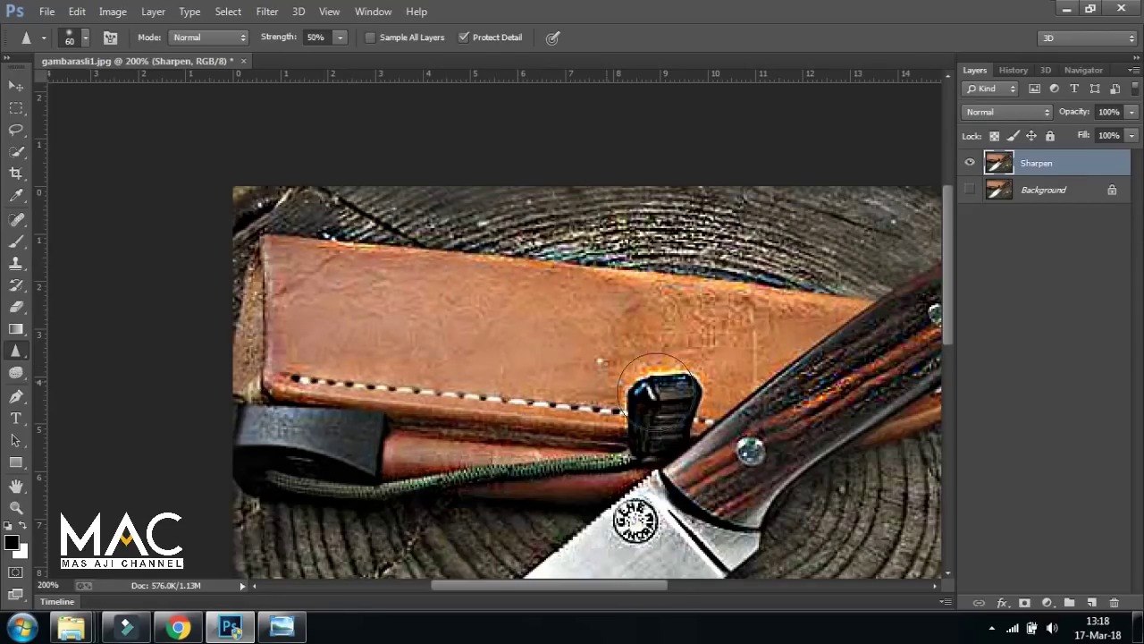
# Pan across the knife and sheath, then zoom out to the whole photo.
pyautogui.moveTo(293, 460); pyautogui.dragTo(210, 301)
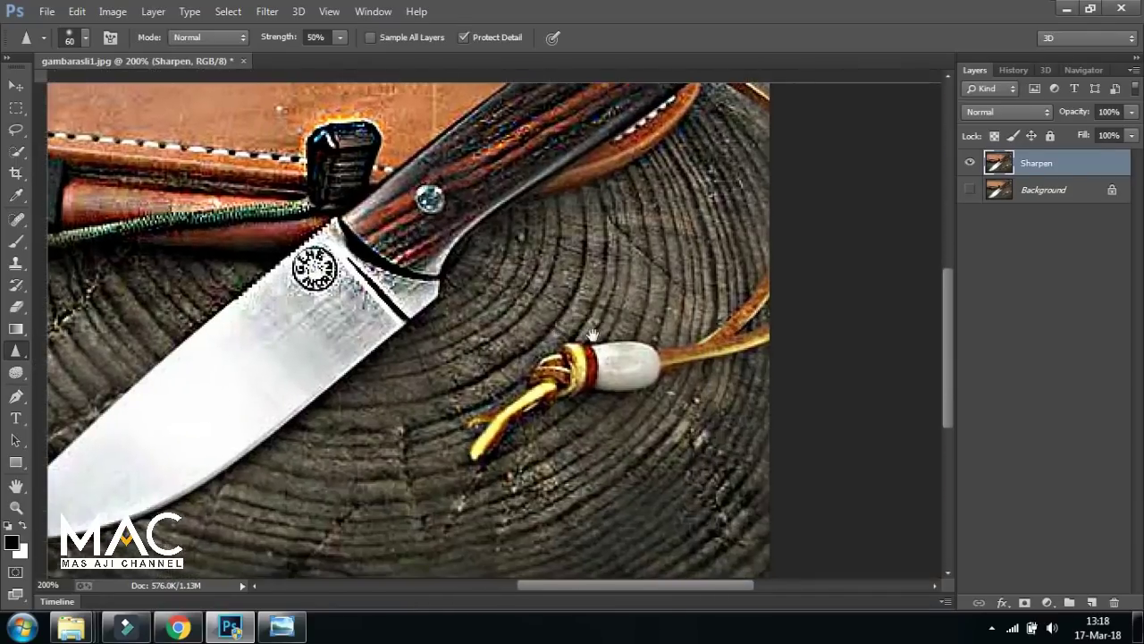
pyautogui.moveTo(840, 438); pyautogui.dragTo(581, 340)
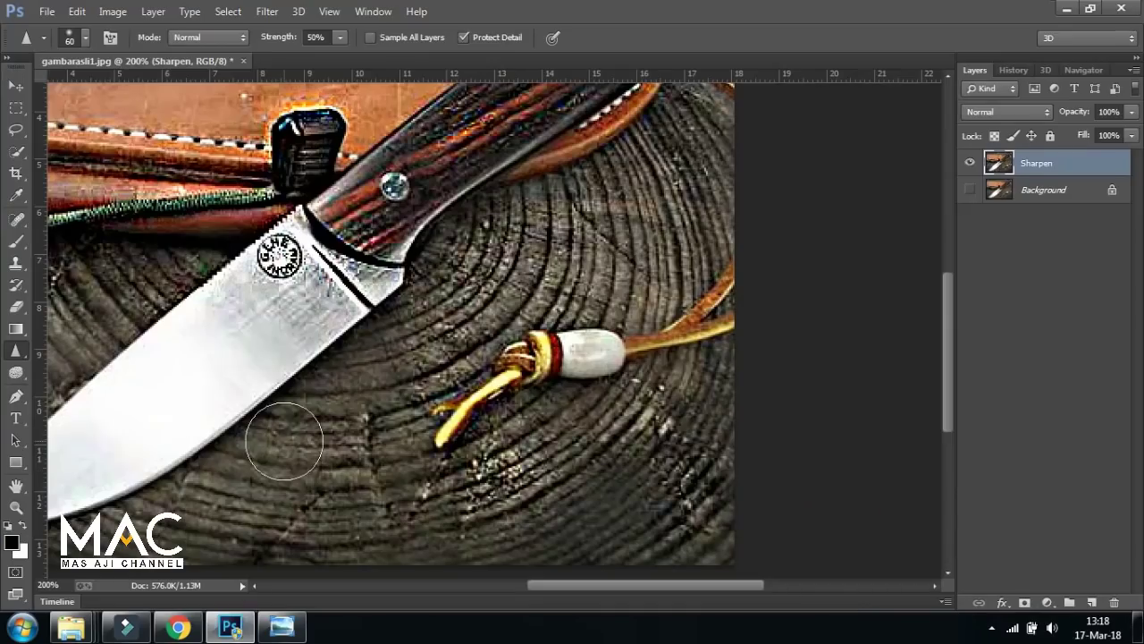
pyautogui.moveTo(706, 468)
pyautogui.mouseDown()
pyautogui.moveTo(679, 269)
pyautogui.moveTo(704, 429)
pyautogui.mouseUp()
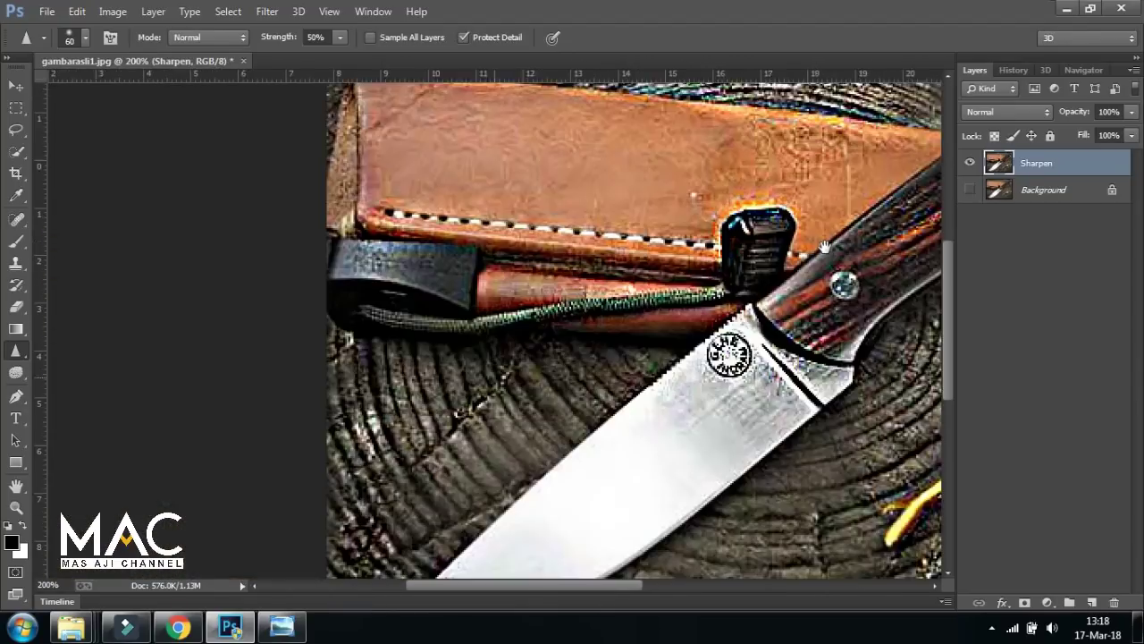
pyautogui.moveTo(307, 332)
pyautogui.mouseDown()
pyautogui.moveTo(320, 478)
pyautogui.moveTo(320, 389)
pyautogui.mouseUp()
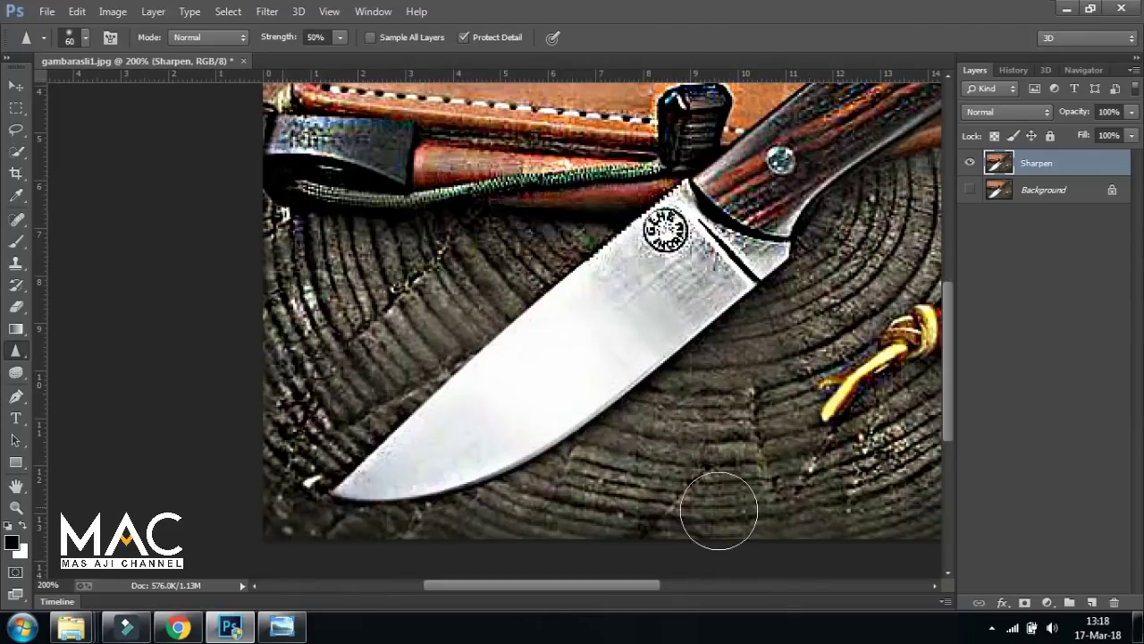
pyautogui.hotkey('ctrl', '-')
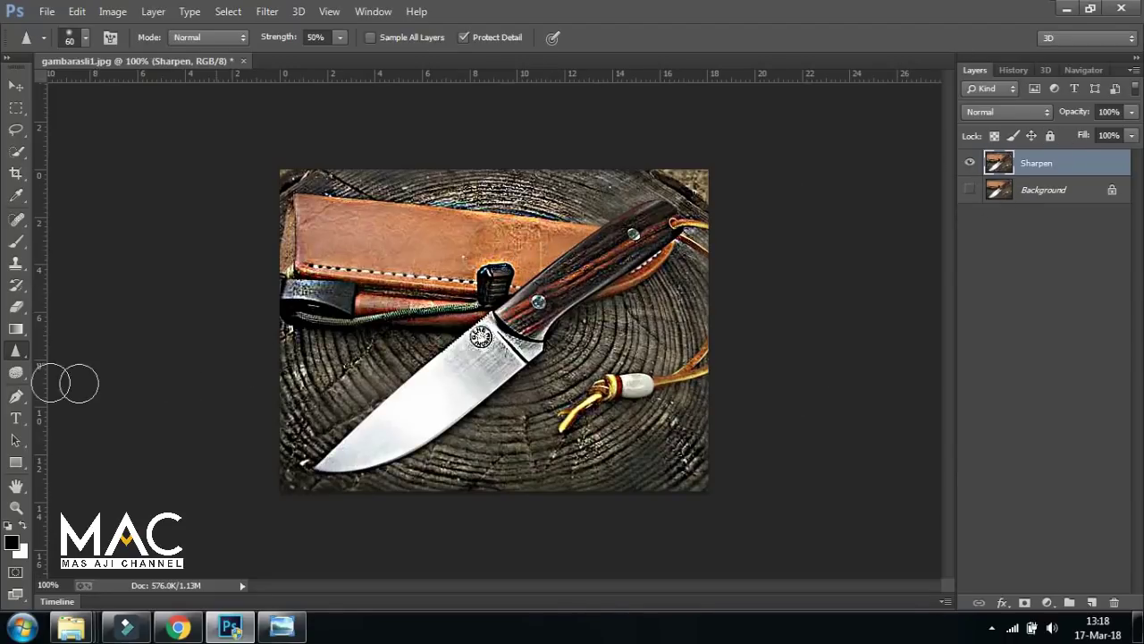
# Toggle the Sharpen layer's visibility to compare it against the original.
pyautogui.click(972, 164)
pyautogui.click(968, 189)
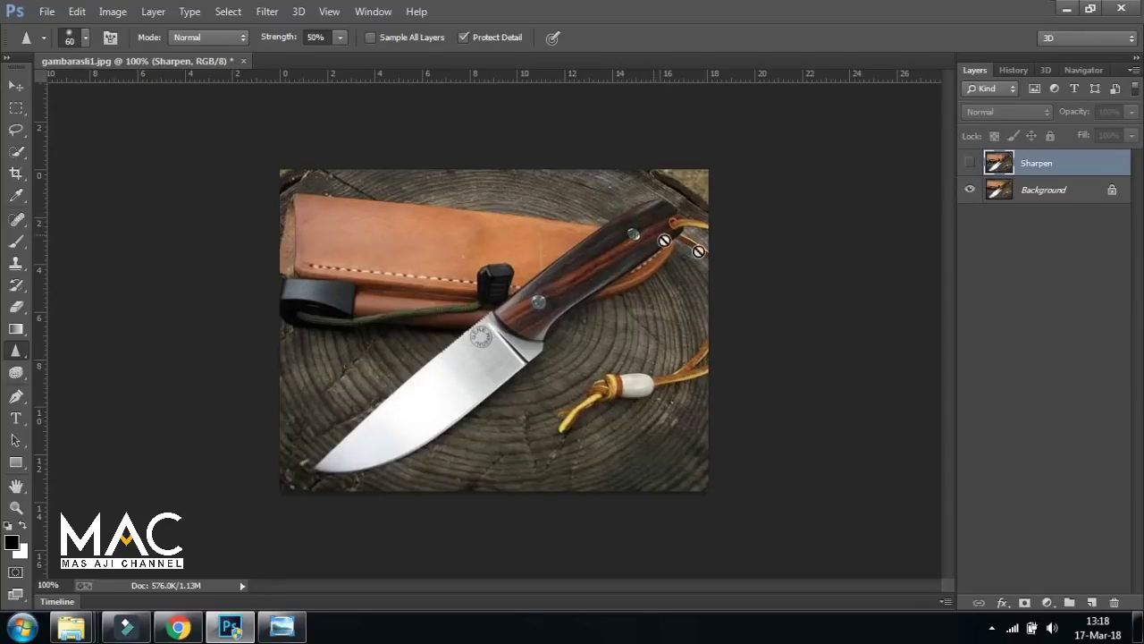
pyautogui.click(971, 163)
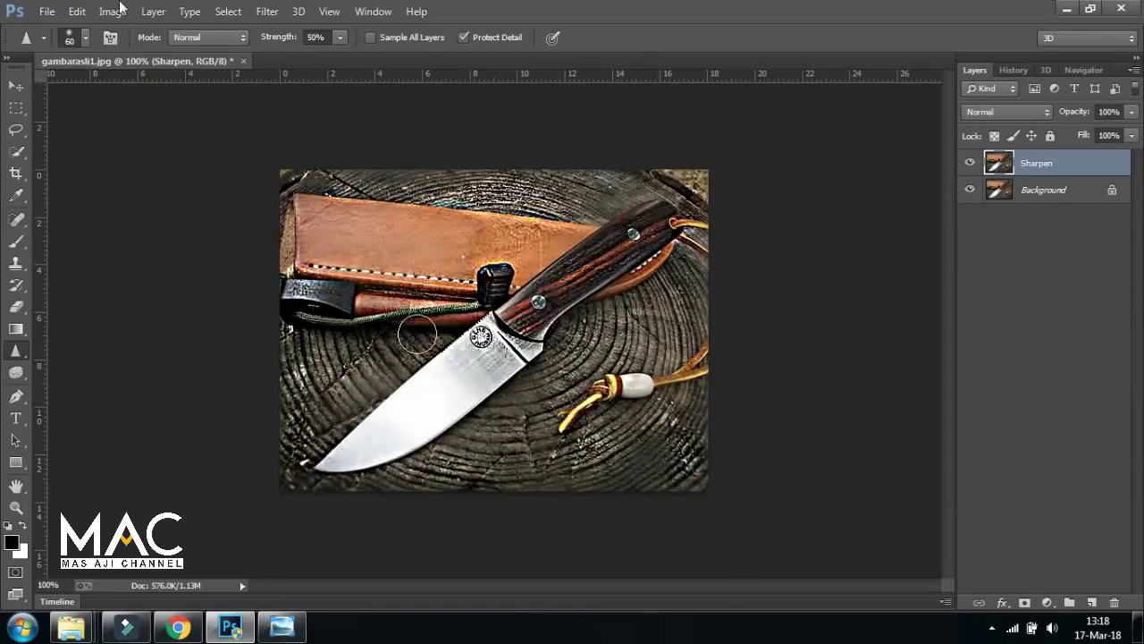
# Switch to the Smudge Tool and close the knife photo without saving.
pyautogui.click(21, 359)
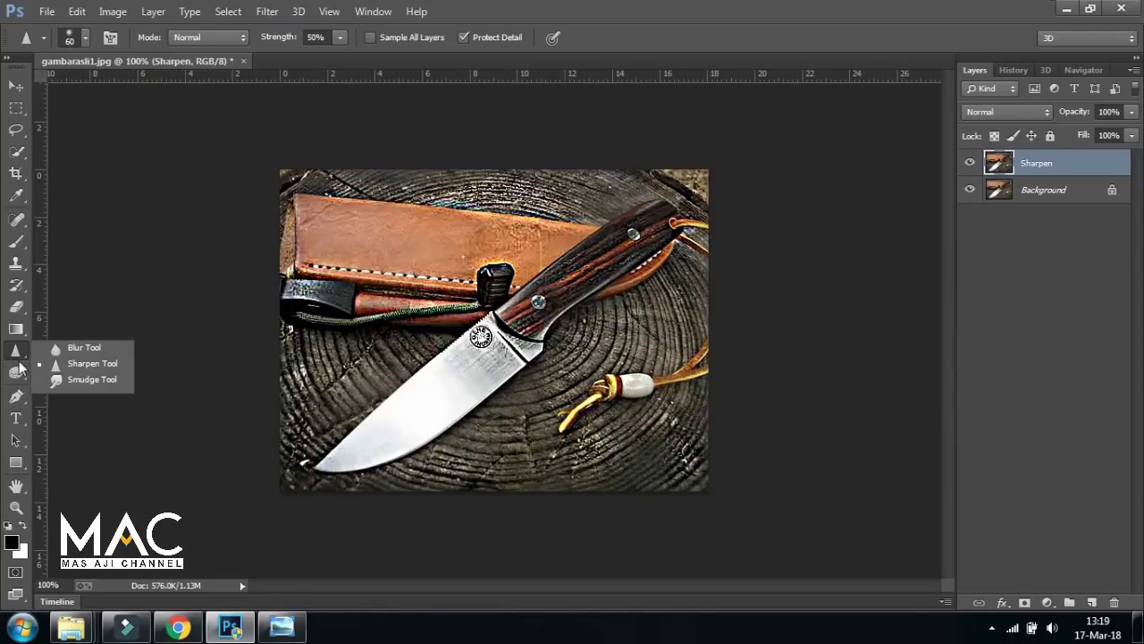
pyautogui.click(94, 381)
pyautogui.click(243, 61)
pyautogui.click(575, 247)
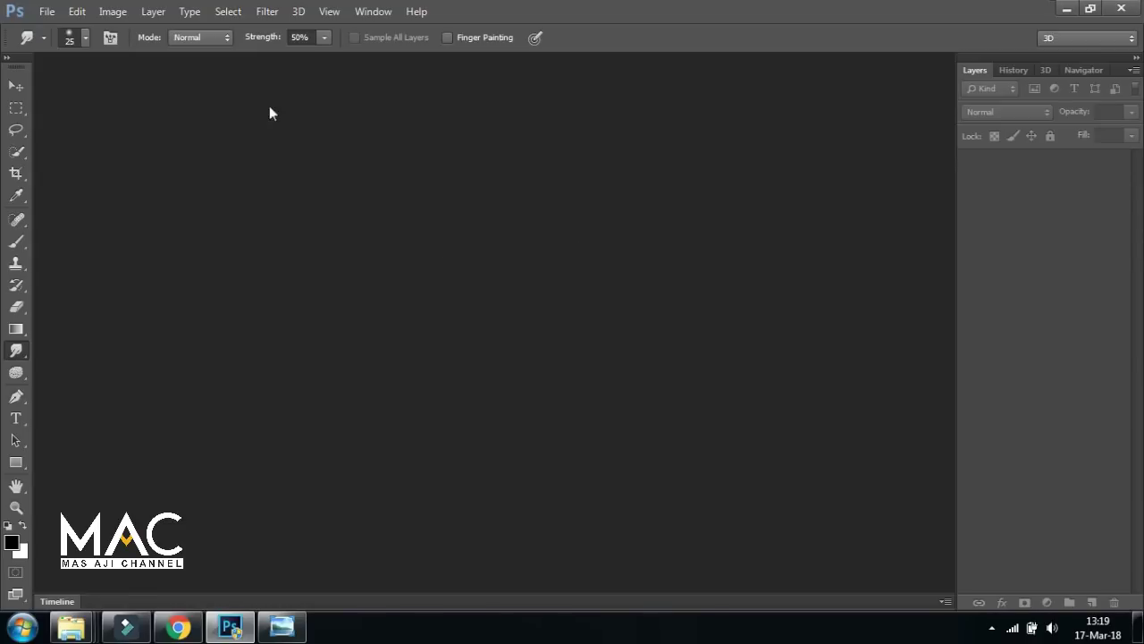
# Look at smudge painting examples in the browser, then return to Photoshop.
pyautogui.click(179, 626)
pyautogui.click(244, 10)
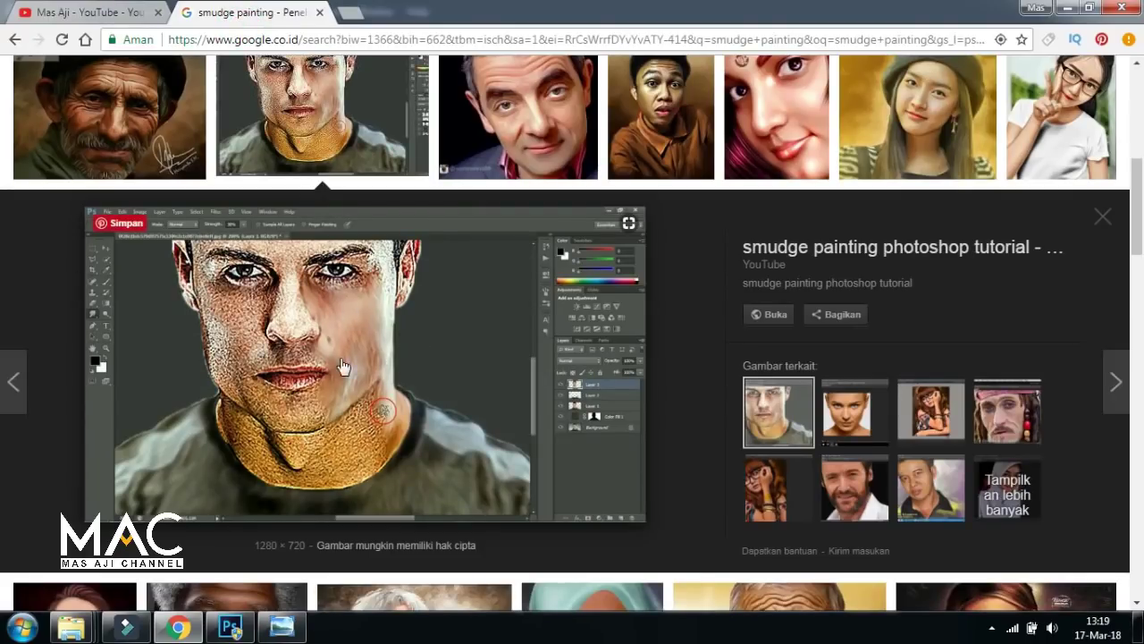
pyautogui.click(230, 626)
pyautogui.rightClick(16, 352)
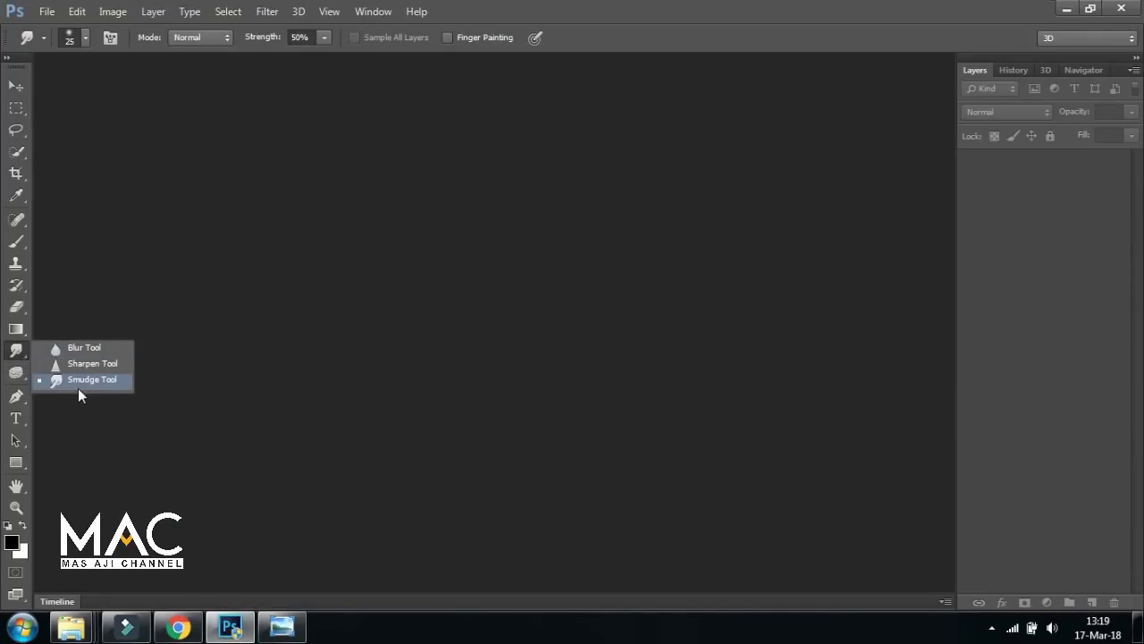
# Open smudge_06 from the '3. Smudge Tool' folder, dock it as a tab, and zoom to 200%.
pyautogui.click(78, 388)
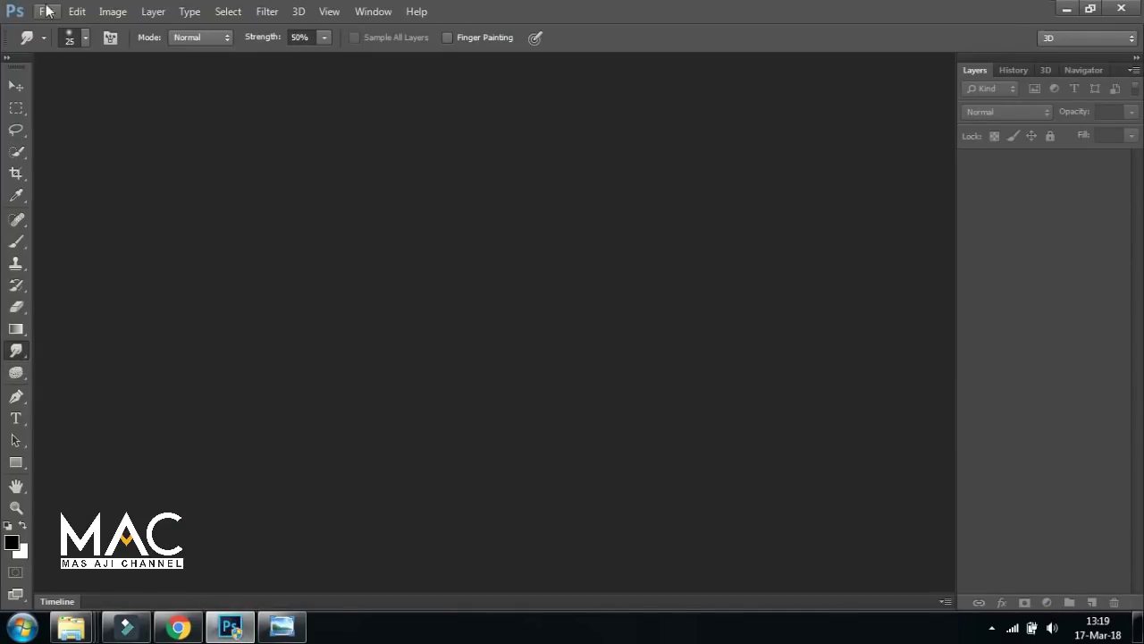
pyautogui.click(47, 11)
pyautogui.click(59, 43)
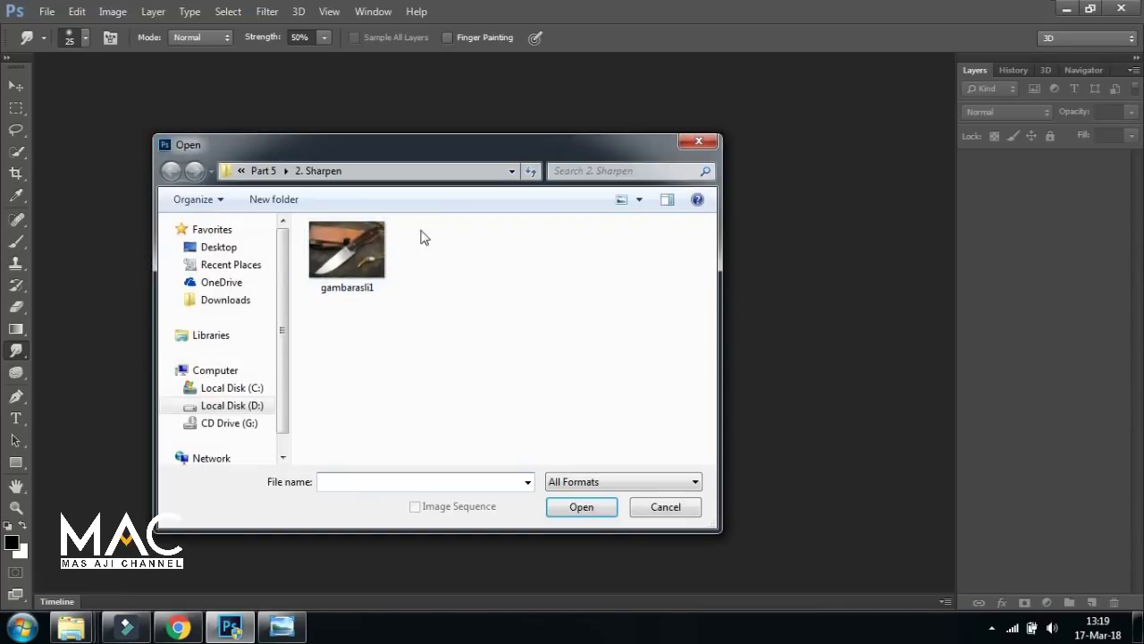
pyautogui.click(264, 170)
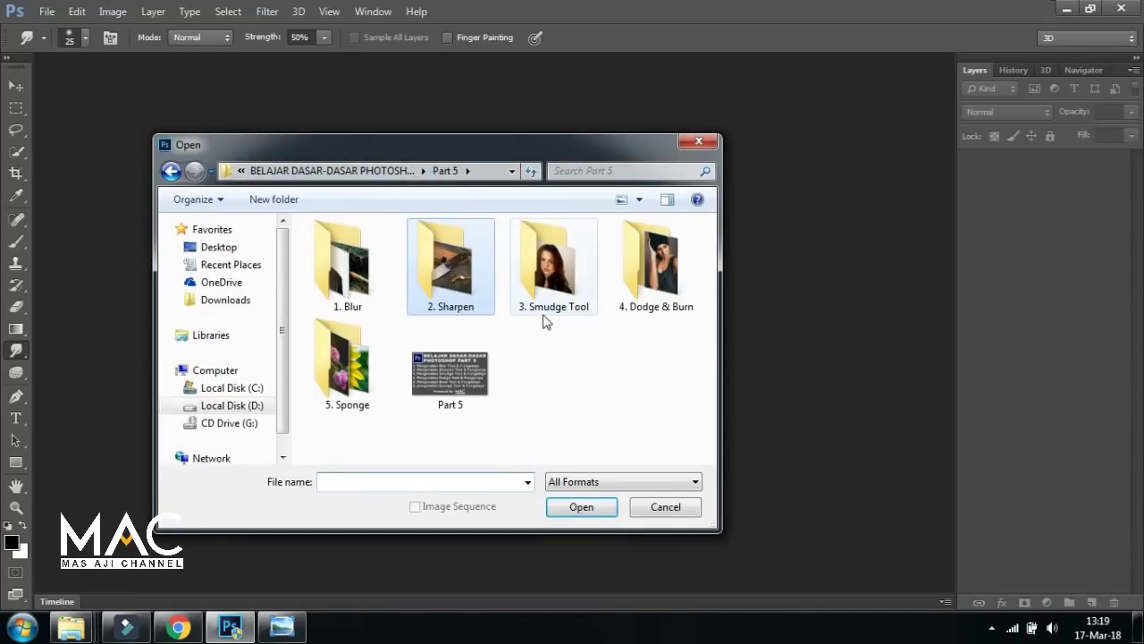
pyautogui.click(550, 262)
pyautogui.doubleClick(550, 262)
pyautogui.click(355, 249)
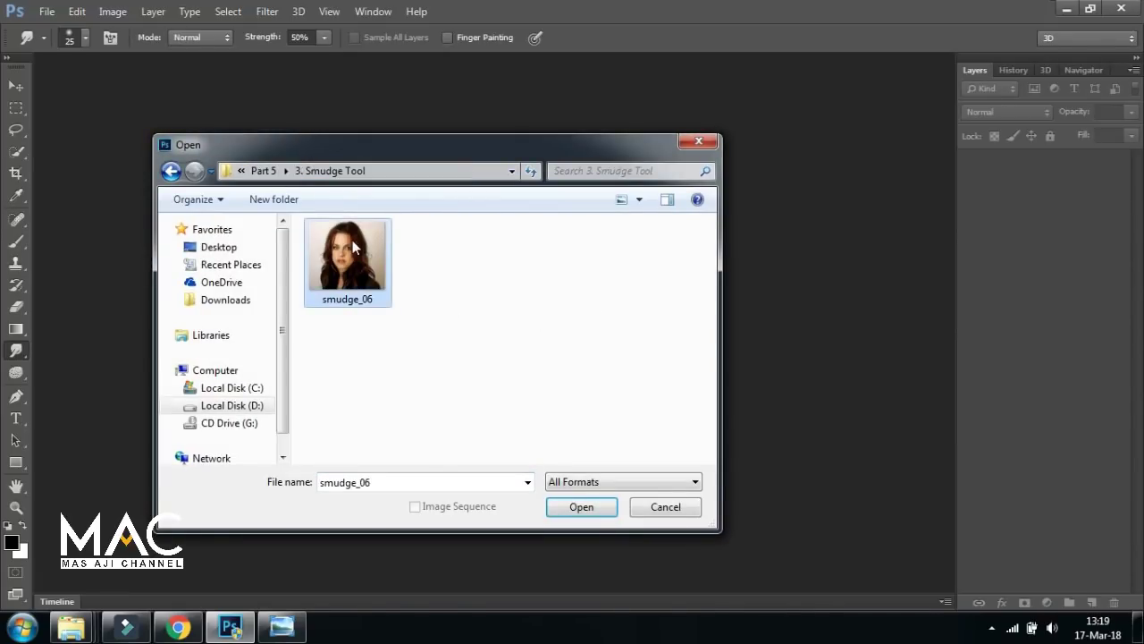
pyautogui.click(607, 514)
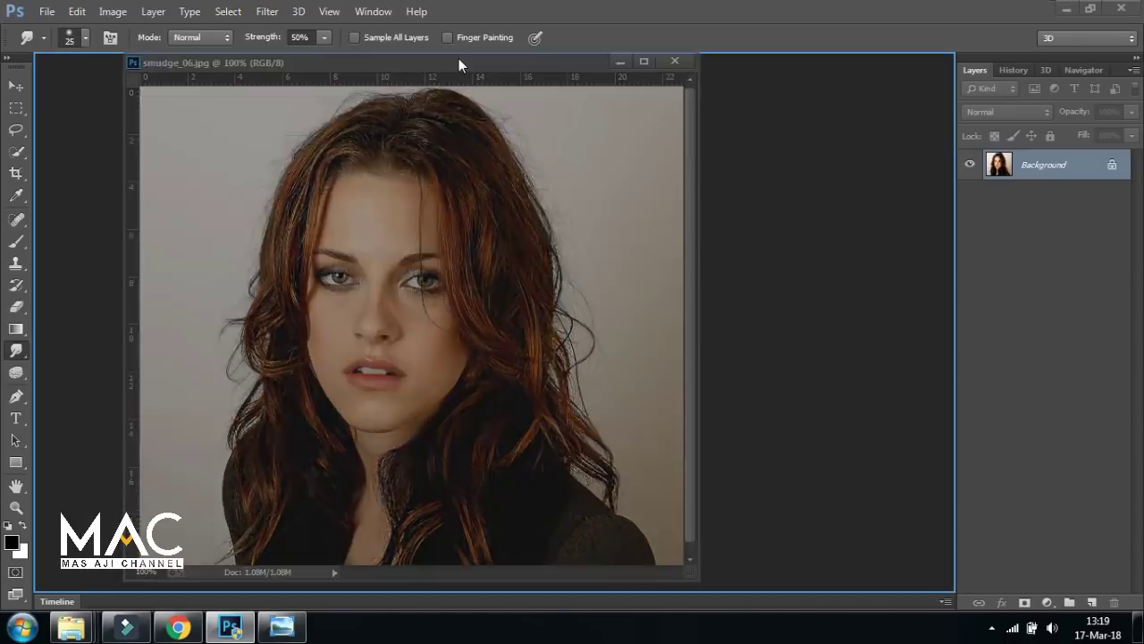
pyautogui.moveTo(417, 63); pyautogui.dragTo(459, 58)
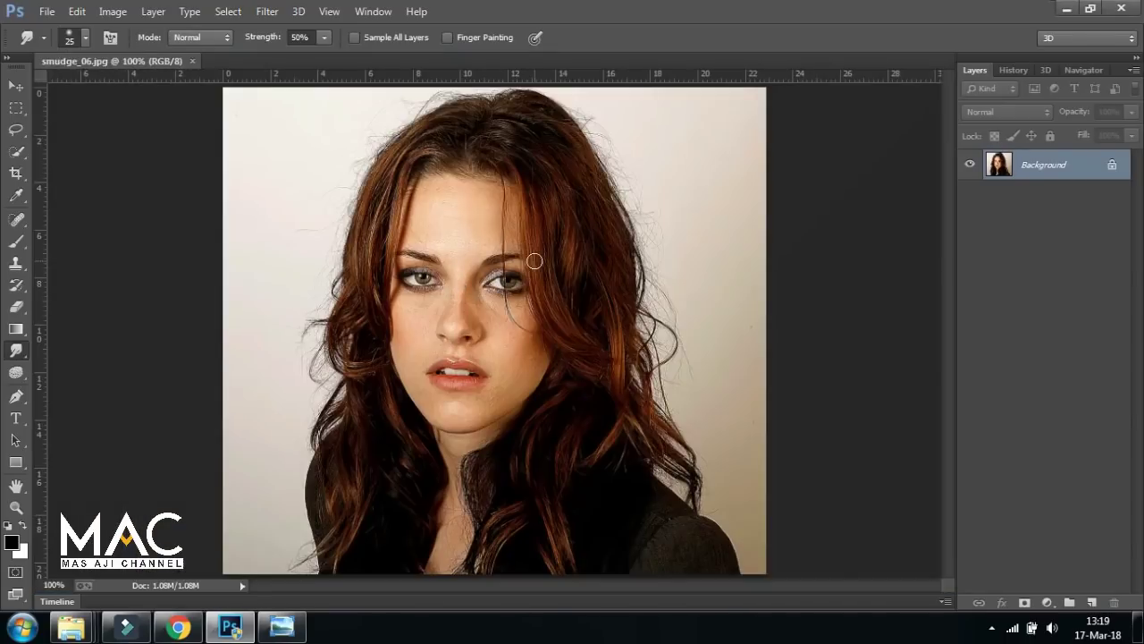
pyautogui.hotkey('ctrl', '+')
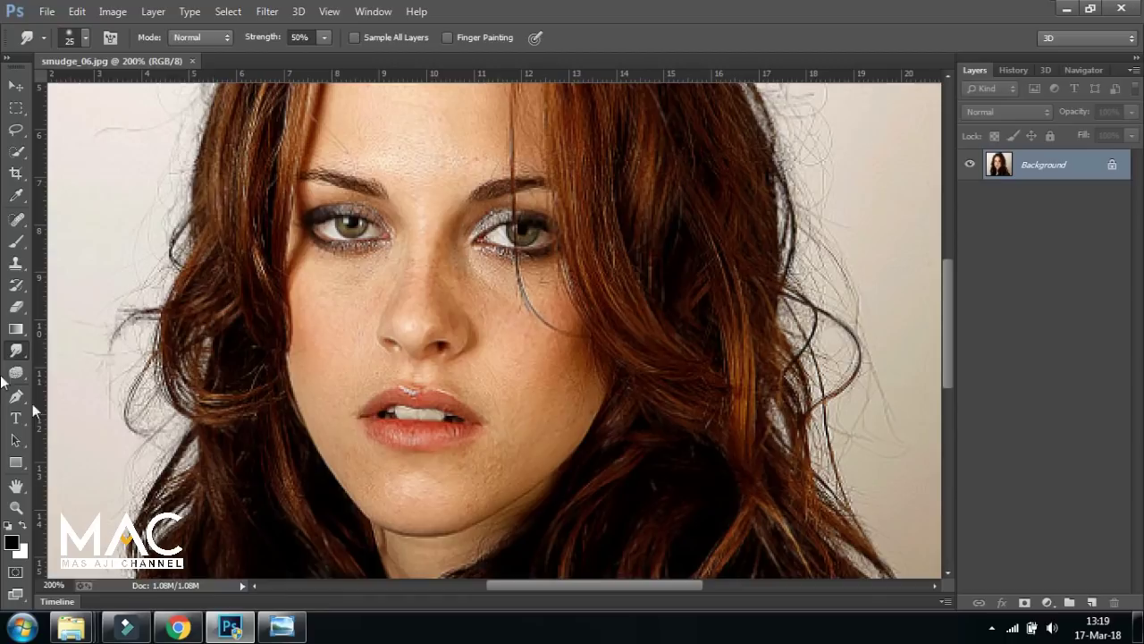
# With the Smudge Tool active, duplicate the Background to a new layer named 'smudge'.
pyautogui.rightClick(16, 353)
pyautogui.click(85, 379)
pyautogui.hotkey('ctrl', 'j')
pyautogui.doubleClick(1035, 166)
pyautogui.write('smudge')
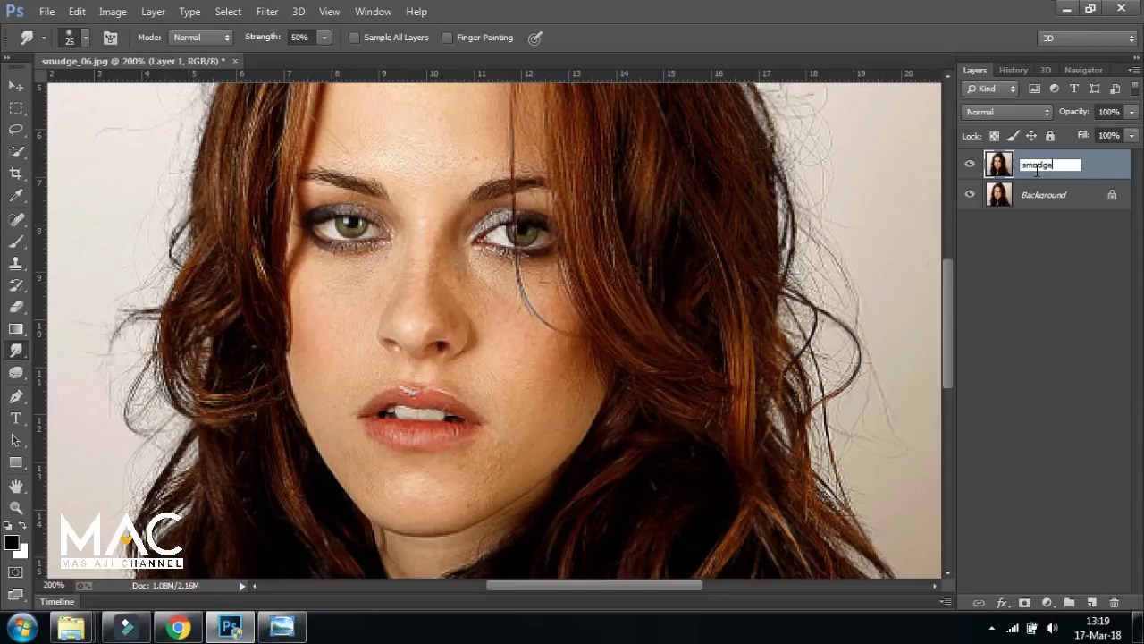
pyautogui.press('Return')
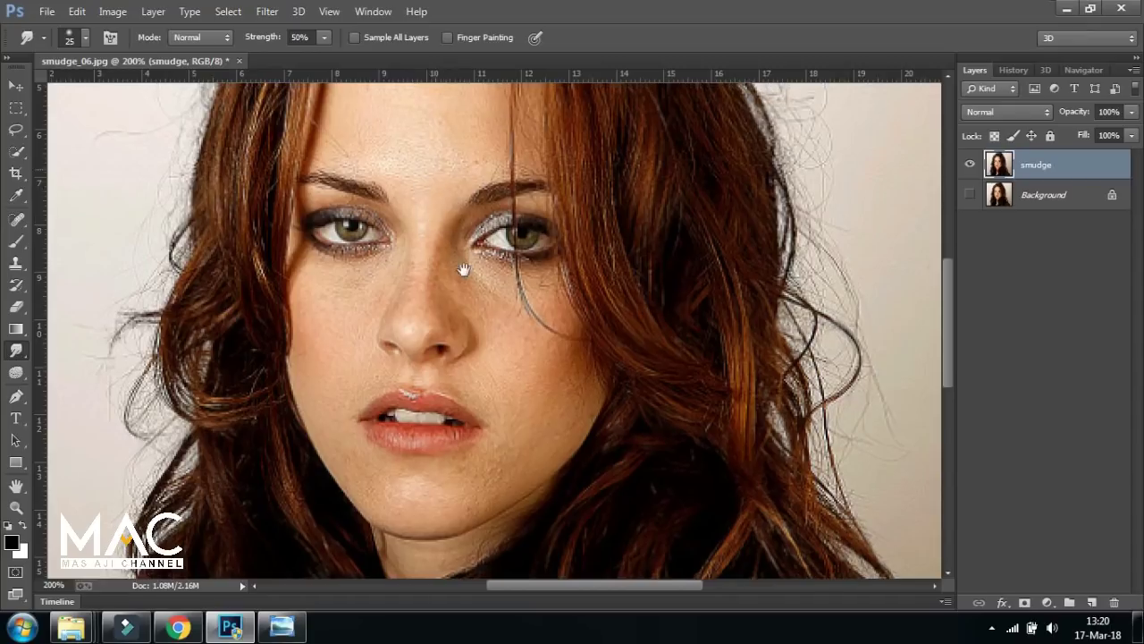
pyautogui.moveTo(431, 159); pyautogui.dragTo(461, 262)
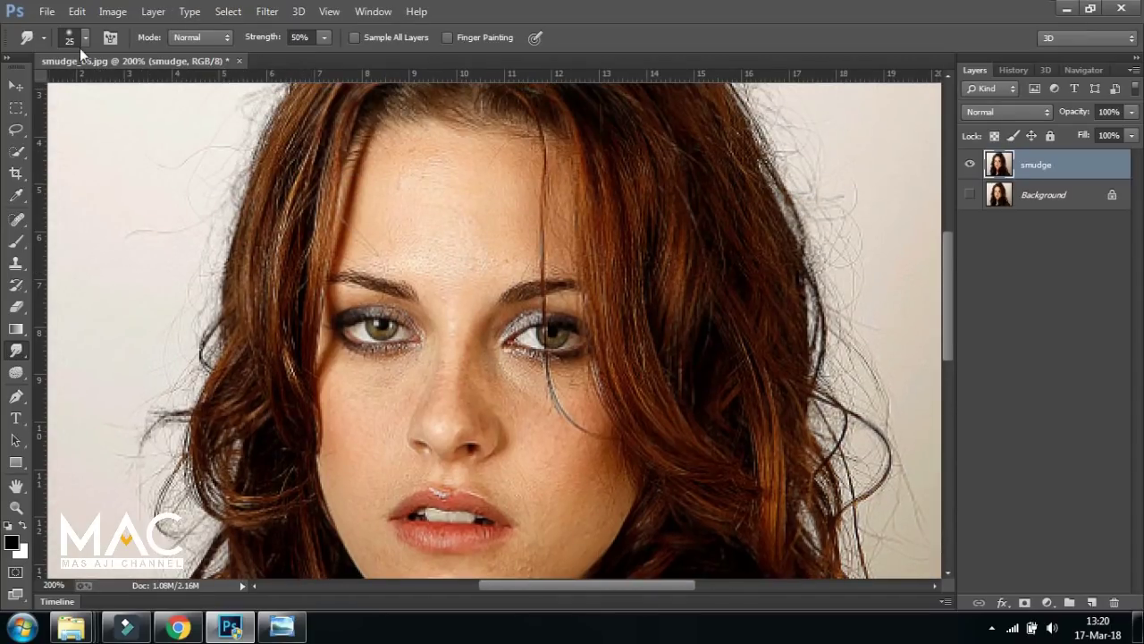
# Pick a soft Smudge brush preset and smooth the speckled skin between the brows.
pyautogui.click(85, 38)
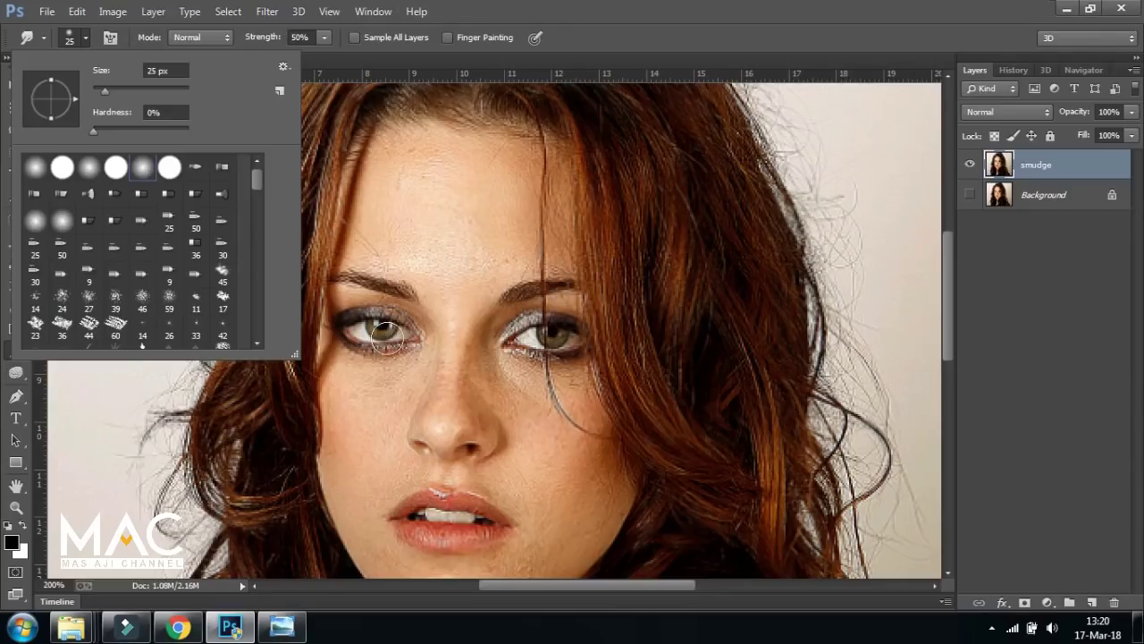
pyautogui.click(454, 334)
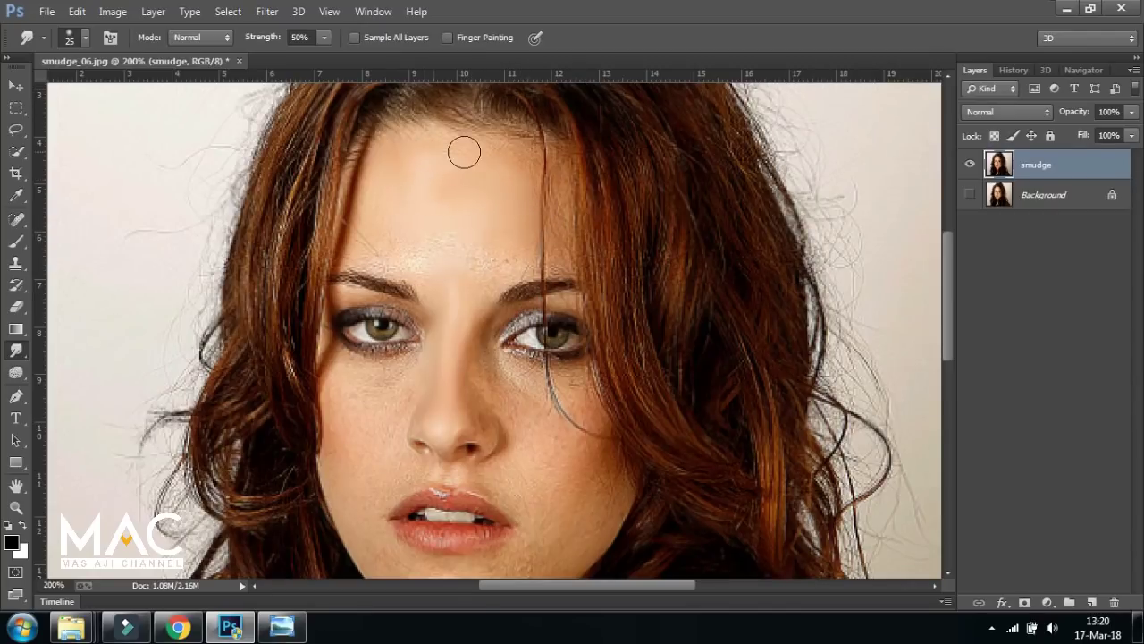
pyautogui.moveTo(430, 260)
pyautogui.mouseDown()
pyautogui.moveTo(424, 245)
pyautogui.moveTo(520, 251)
pyautogui.mouseUp()
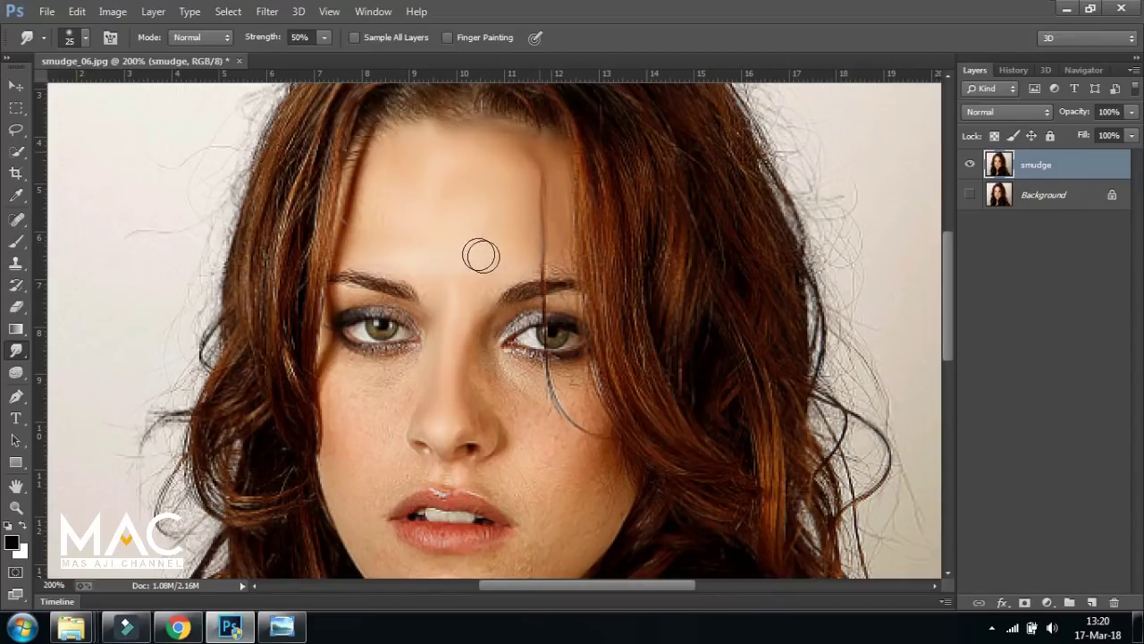
pyautogui.moveTo(461, 264); pyautogui.dragTo(450, 143)
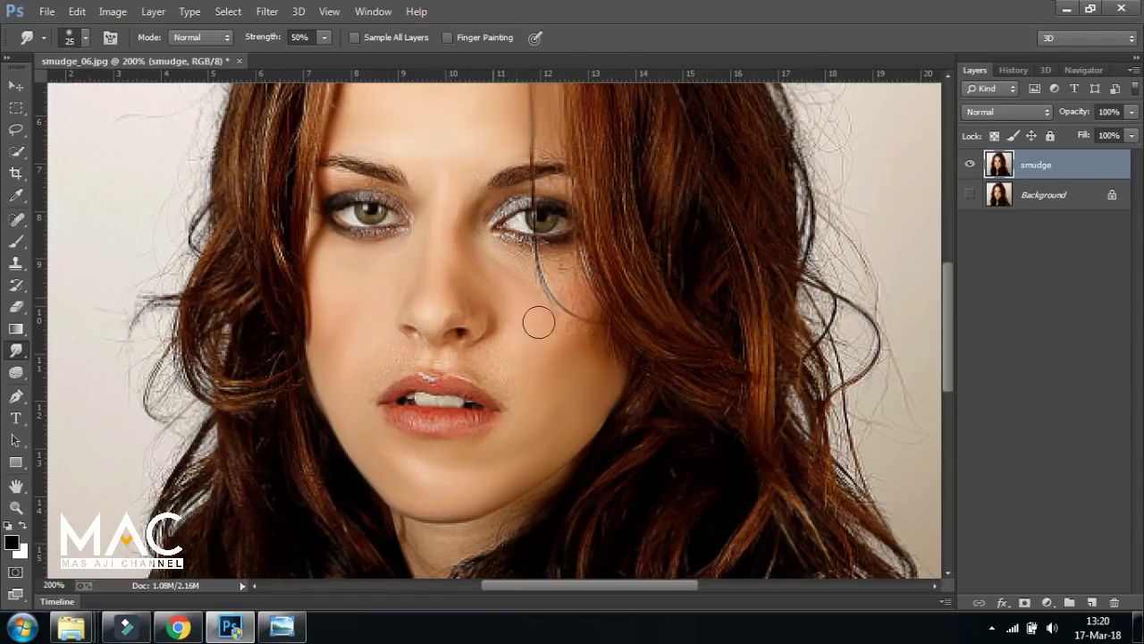
# Smear the hair strand off the right cheek, undoing one stroke via History.
pyautogui.moveTo(573, 279)
pyautogui.mouseDown()
pyautogui.moveTo(561, 304)
pyautogui.moveTo(595, 307)
pyautogui.mouseUp()
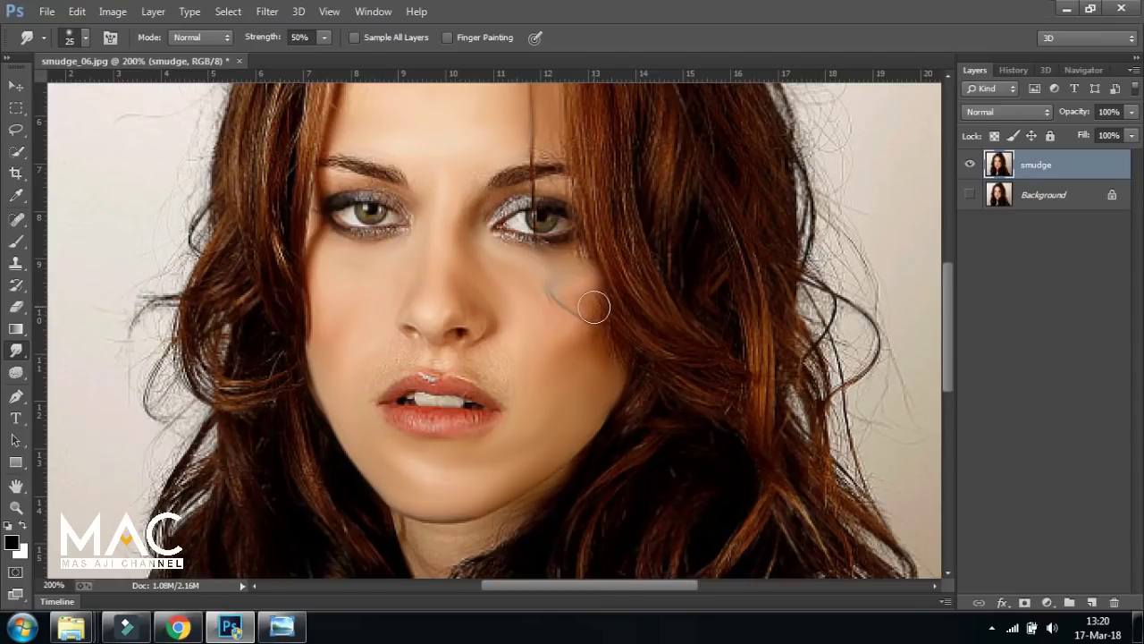
pyautogui.click(1012, 70)
pyautogui.click(1036, 313)
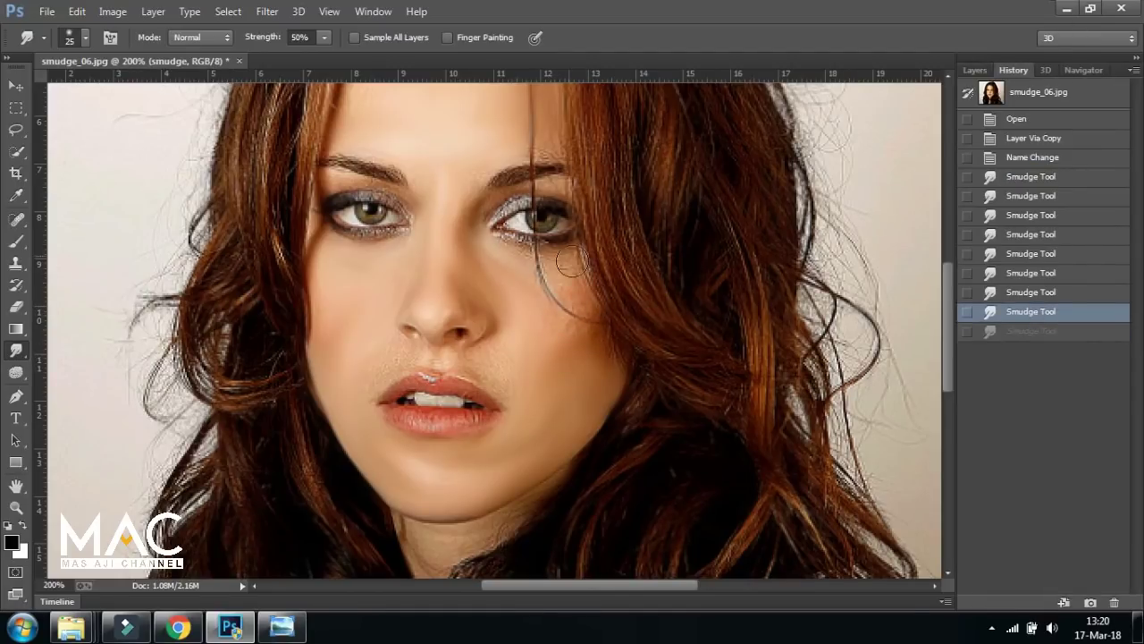
pyautogui.moveTo(575, 317); pyautogui.dragTo(563, 303)
pyautogui.moveTo(608, 356); pyautogui.dragTo(534, 279)
pyautogui.moveTo(519, 350)
pyautogui.mouseDown()
pyautogui.moveTo(500, 331)
pyautogui.moveTo(498, 378)
pyautogui.mouseUp()
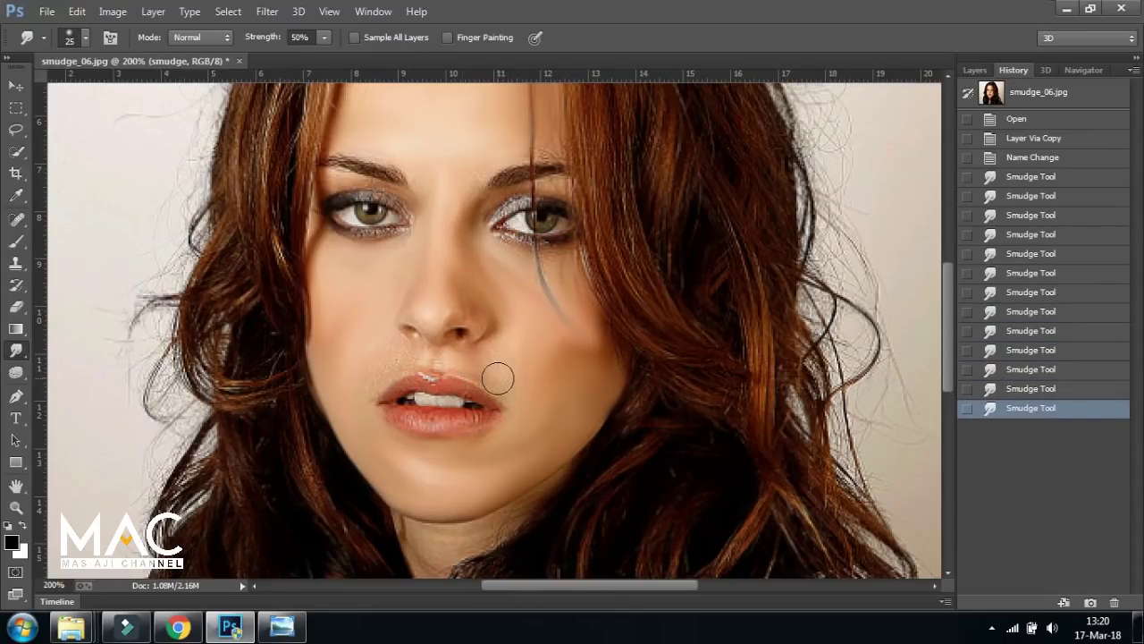
# Smooth the skin on and around the nose and above the lips.
pyautogui.moveTo(362, 392); pyautogui.dragTo(405, 367)
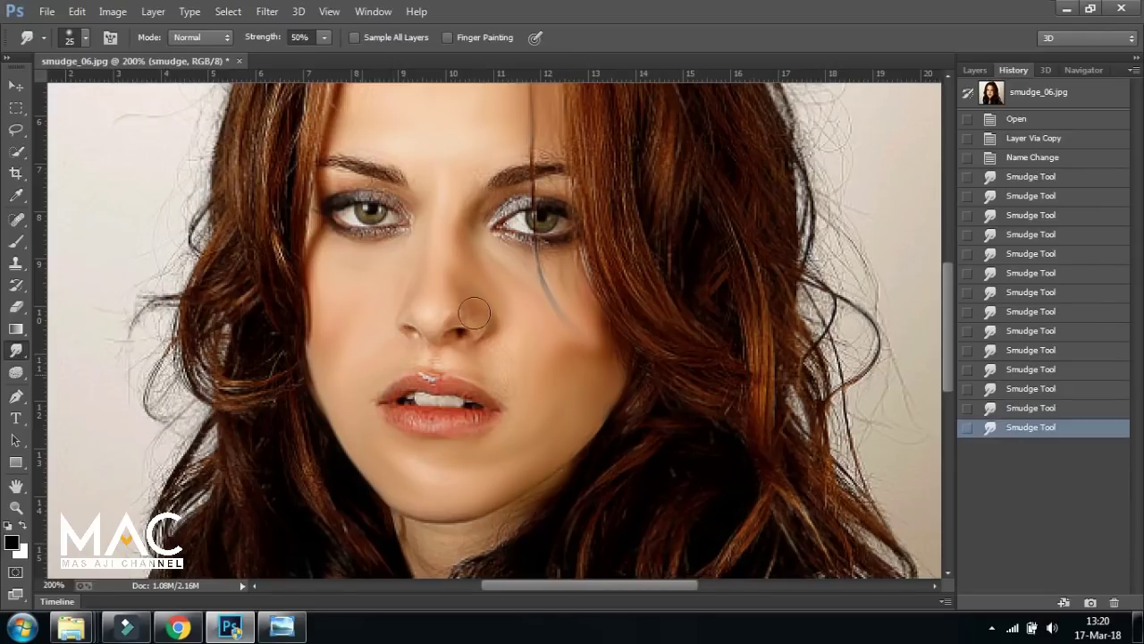
pyautogui.moveTo(474, 313); pyautogui.dragTo(460, 295)
pyautogui.moveTo(503, 327); pyautogui.dragTo(462, 341)
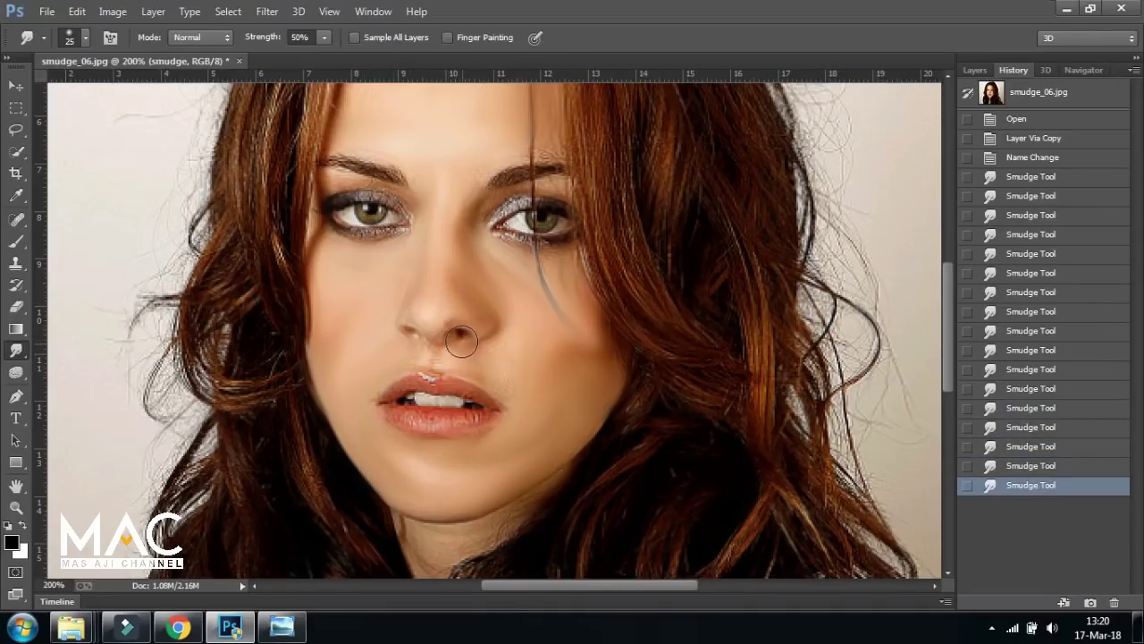
pyautogui.moveTo(474, 379); pyautogui.dragTo(390, 363)
pyautogui.scroll(2, 375, 296)
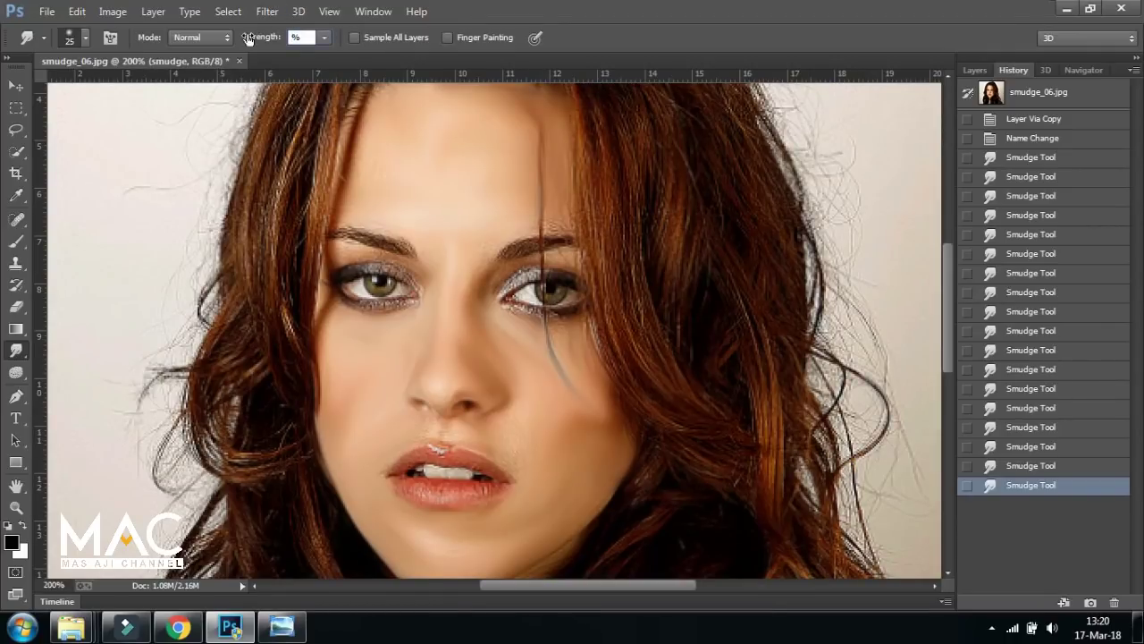
pyautogui.write('25')
# Smudge the left eyebrow at 25% strength, undoing and redoing the stroke.
pyautogui.press('Return')
pyautogui.moveTo(340, 250); pyautogui.dragTo(345, 224)
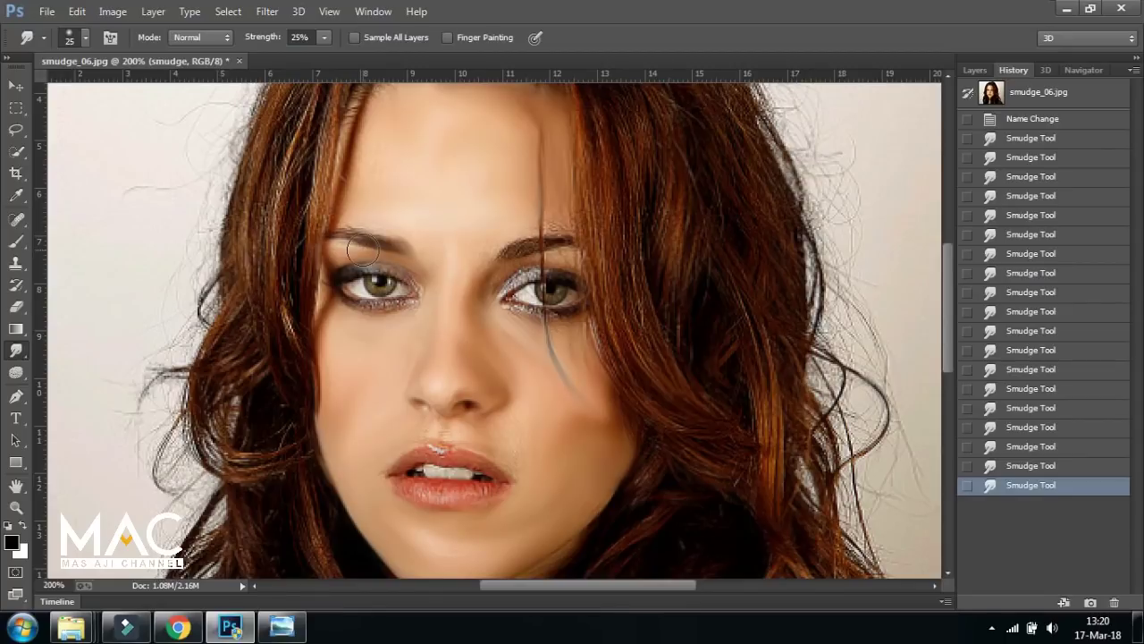
pyautogui.hotkey('ctrl', 'z')
pyautogui.moveTo(405, 258); pyautogui.dragTo(348, 249)
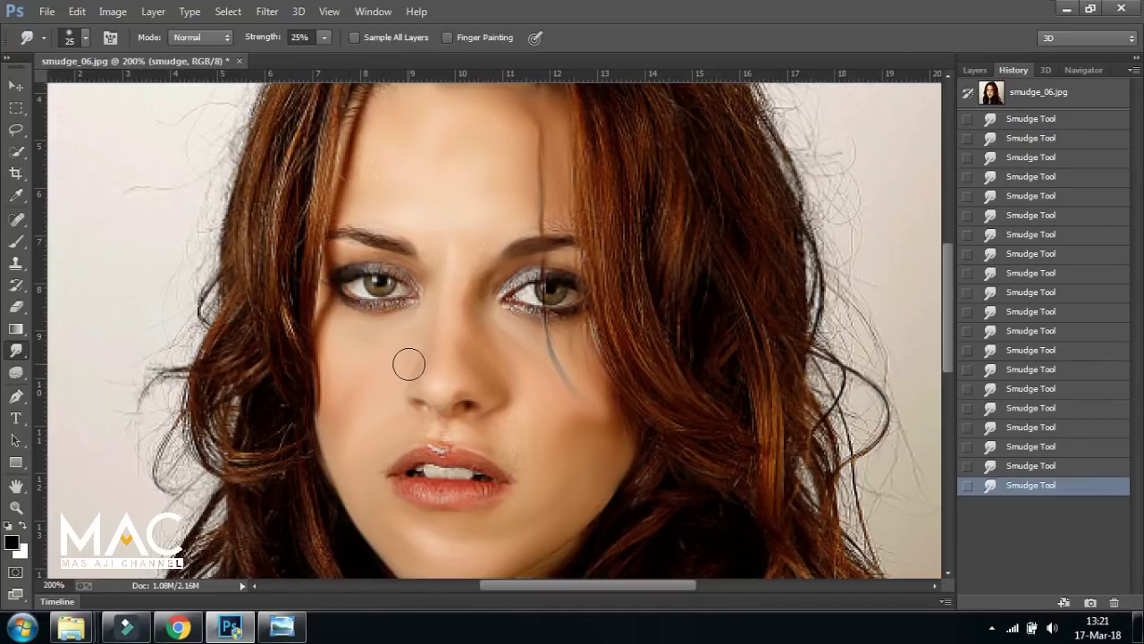
# Show the Layers panel and zoom out to view the whole photo.
pyautogui.moveTo(497, 339); pyautogui.dragTo(483, 297)
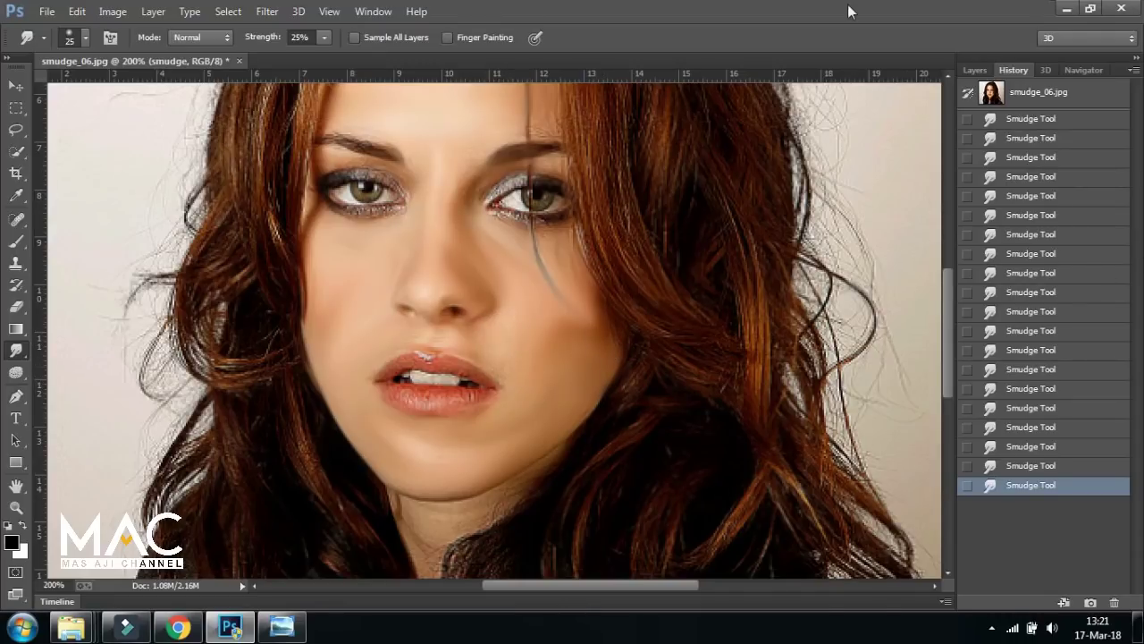
pyautogui.click(975, 71)
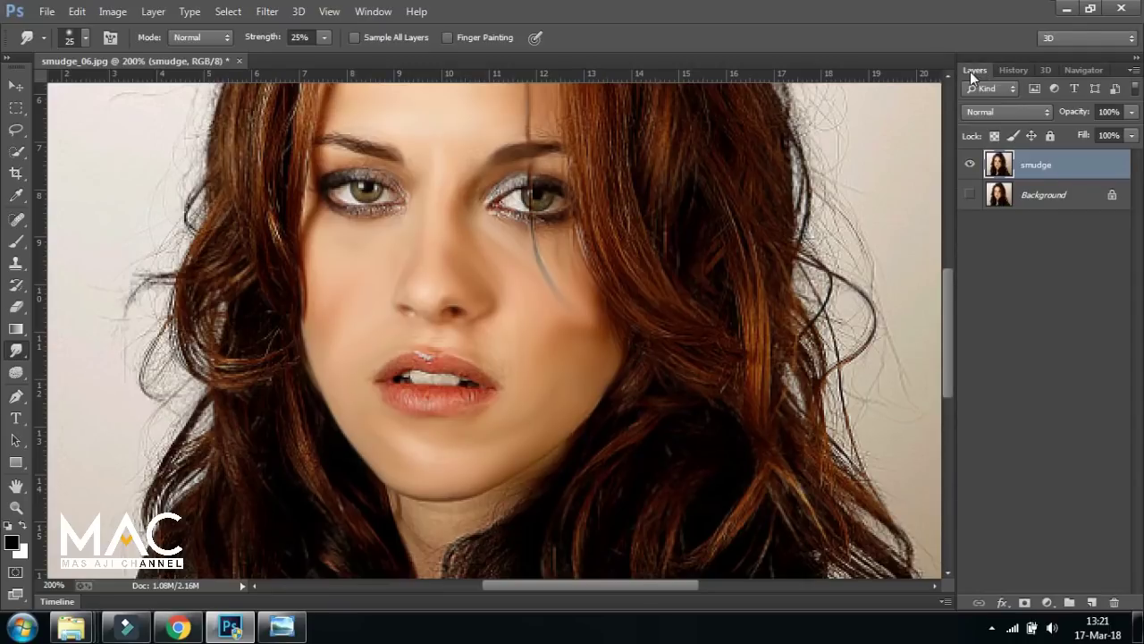
pyautogui.hotkey('ctrl', '-')
# Browse the Google Images smudge-painting results and preview the woman's painted portrait.
pyautogui.click(179, 626)
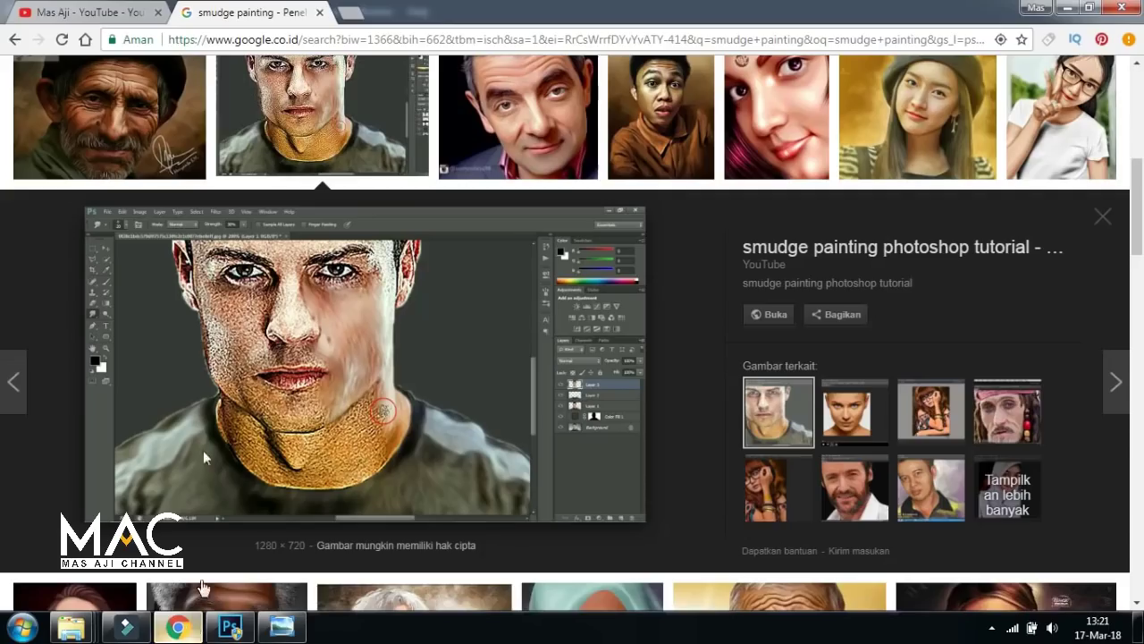
pyautogui.scroll(1, 742, 280)
pyautogui.scroll(1, 769, 281)
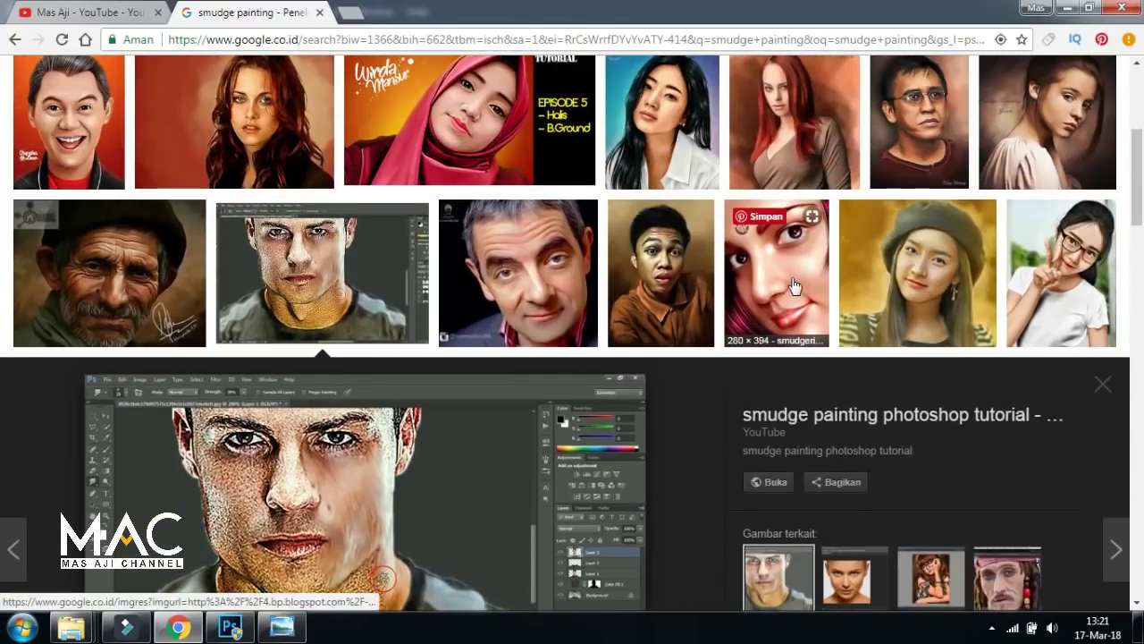
pyautogui.scroll(1, 680, 339)
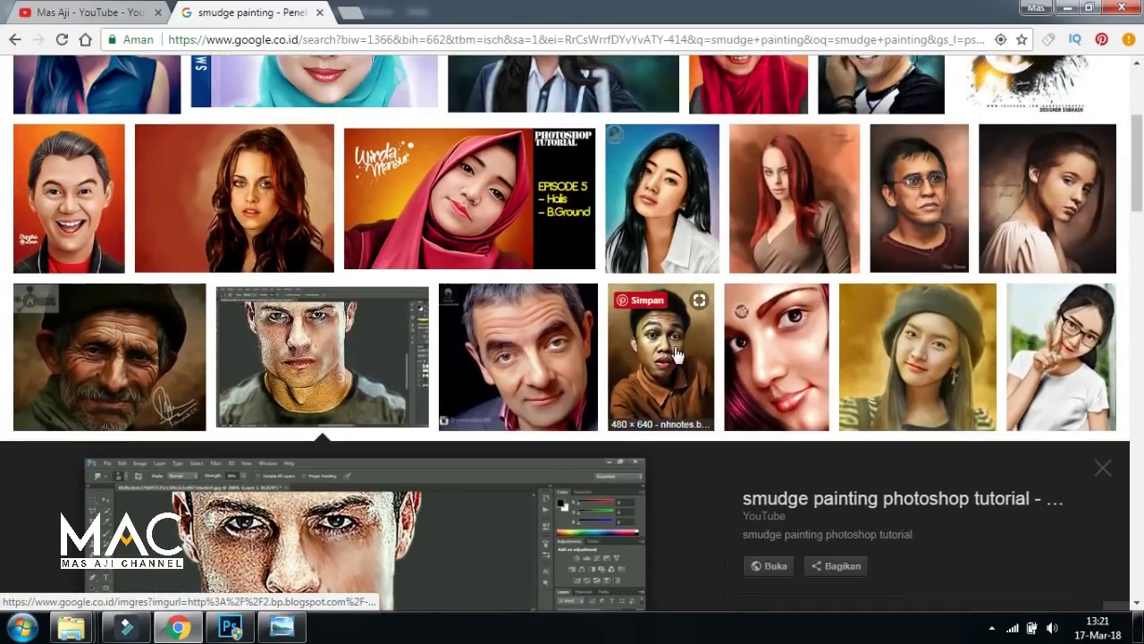
pyautogui.scroll(1, 676, 354)
pyautogui.scroll(2, 702, 370)
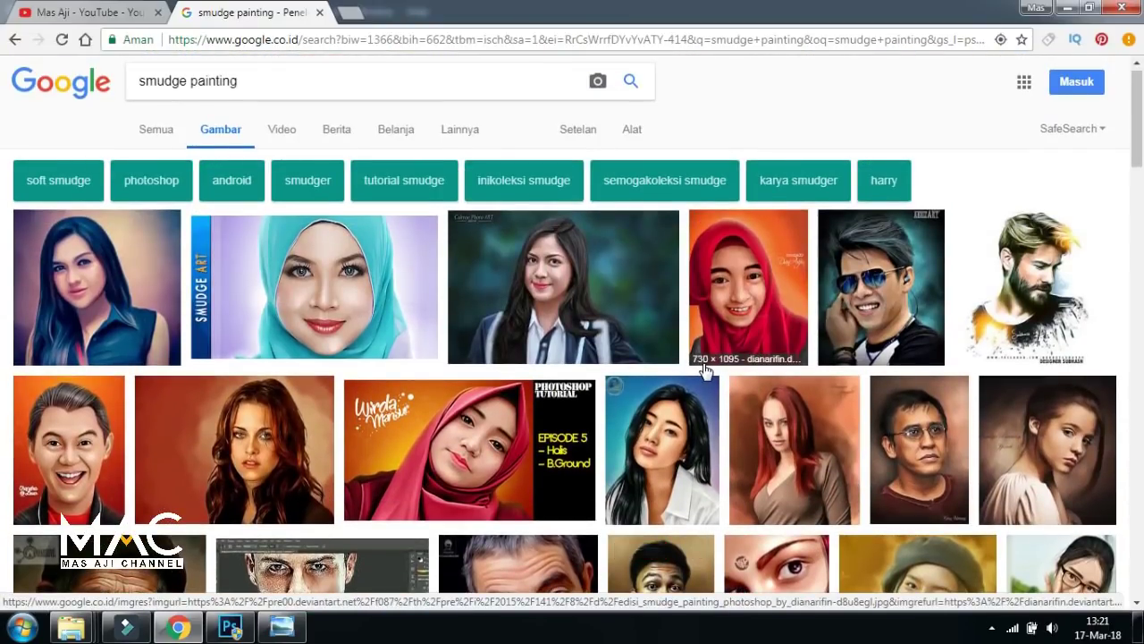
pyautogui.scroll(-2, 347, 324)
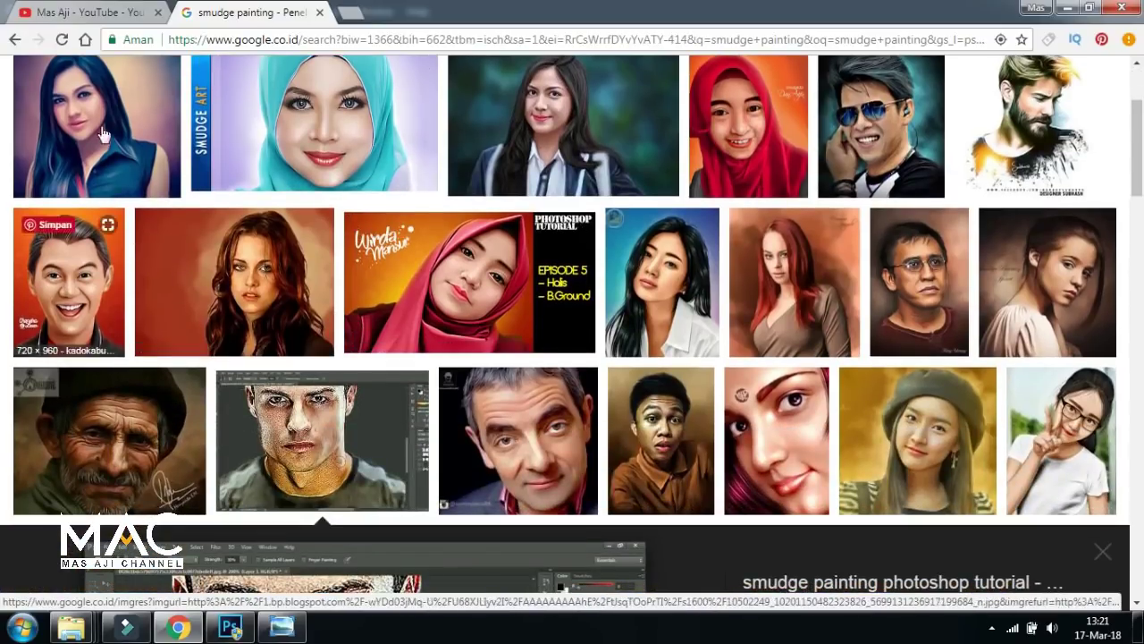
pyautogui.click(102, 134)
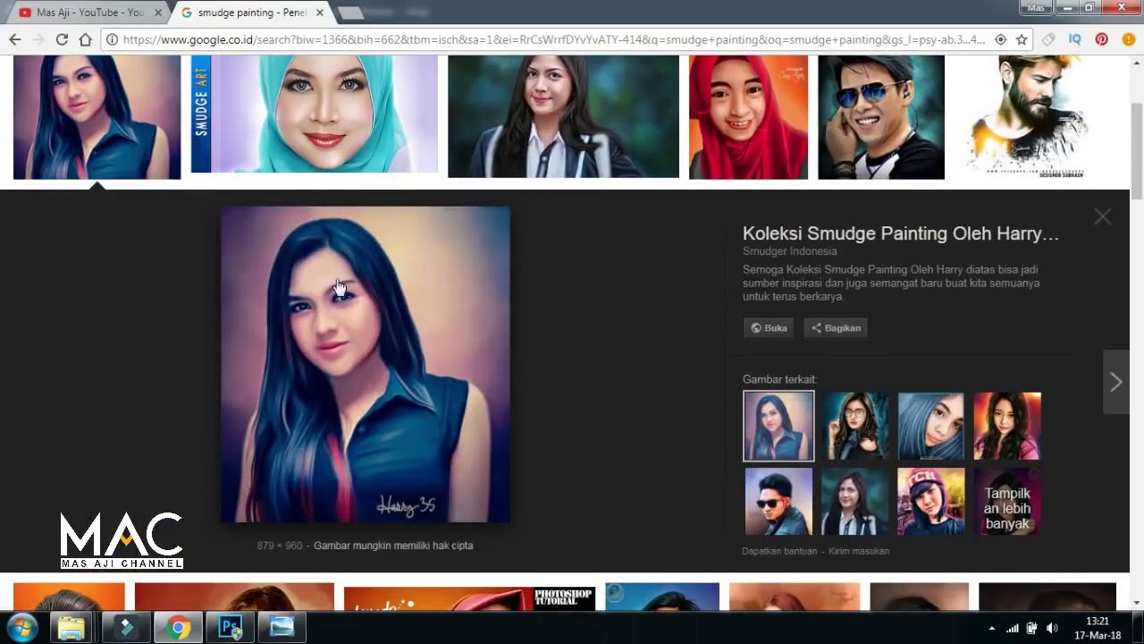
pyautogui.moveTo(365, 365)
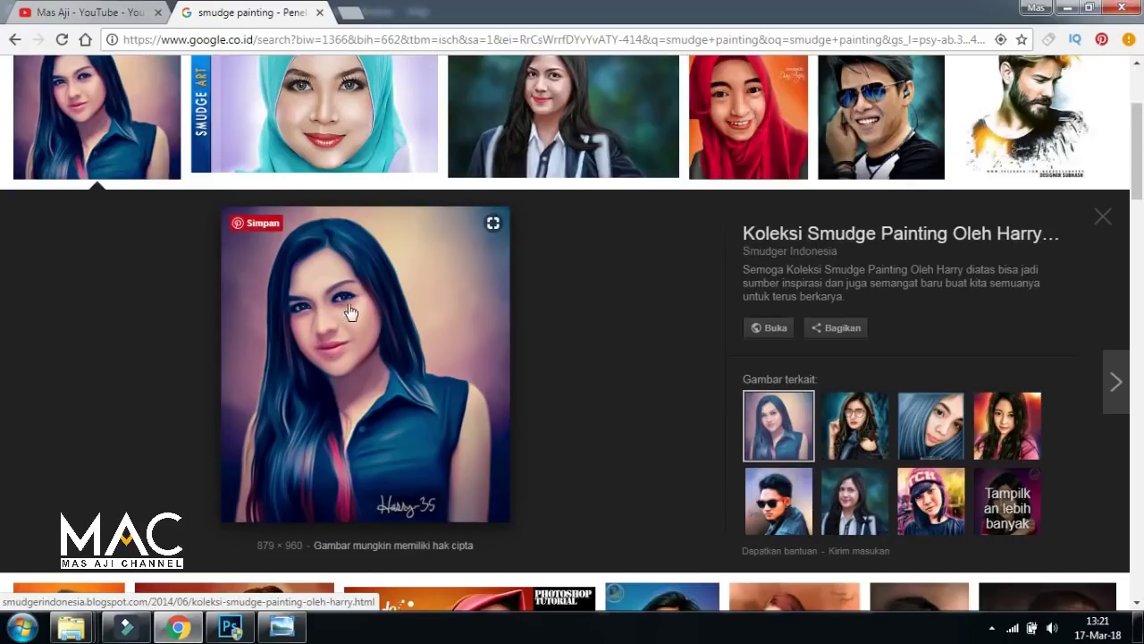
# Back in Photoshop, zoom the face to 200%, checking the reference results once more.
pyautogui.click(230, 628)
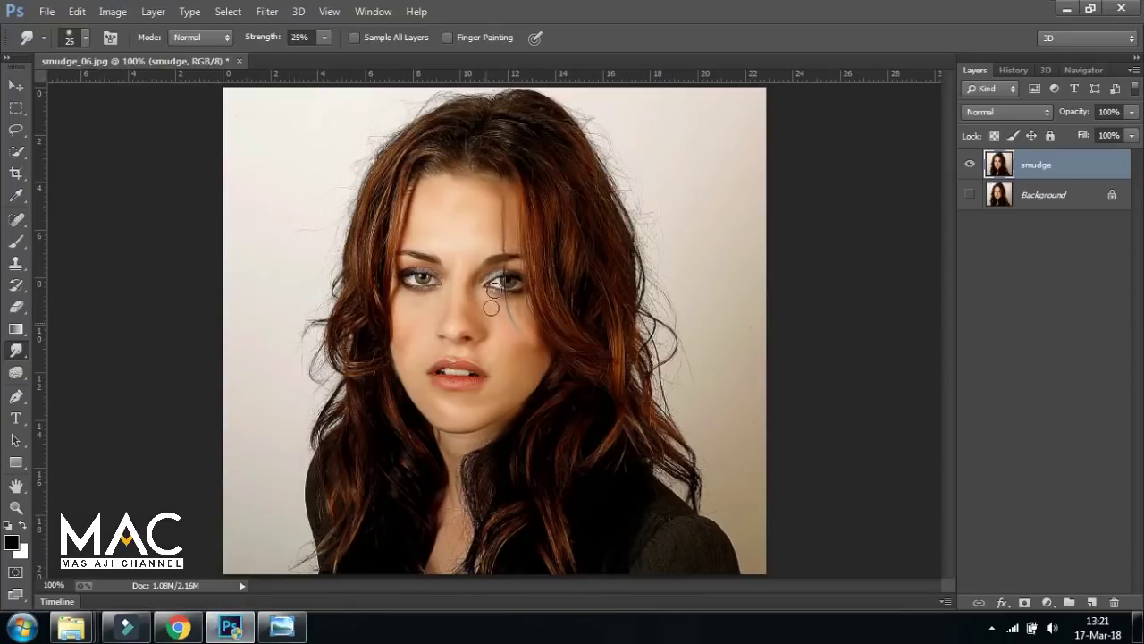
pyautogui.hotkey('ctrl', '+')
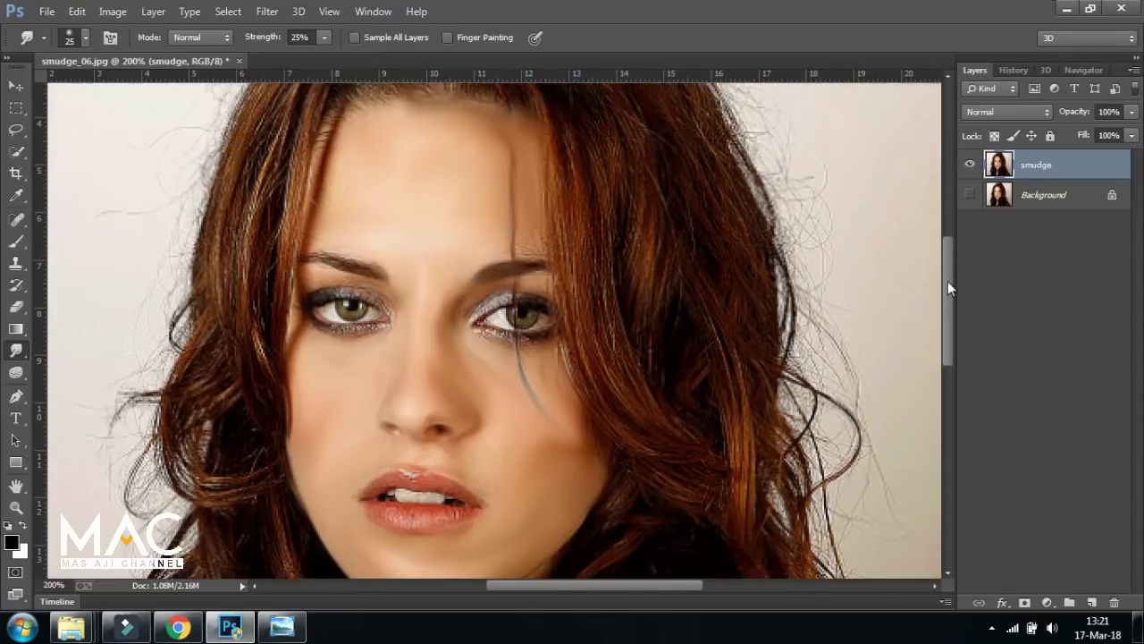
pyautogui.click(179, 628)
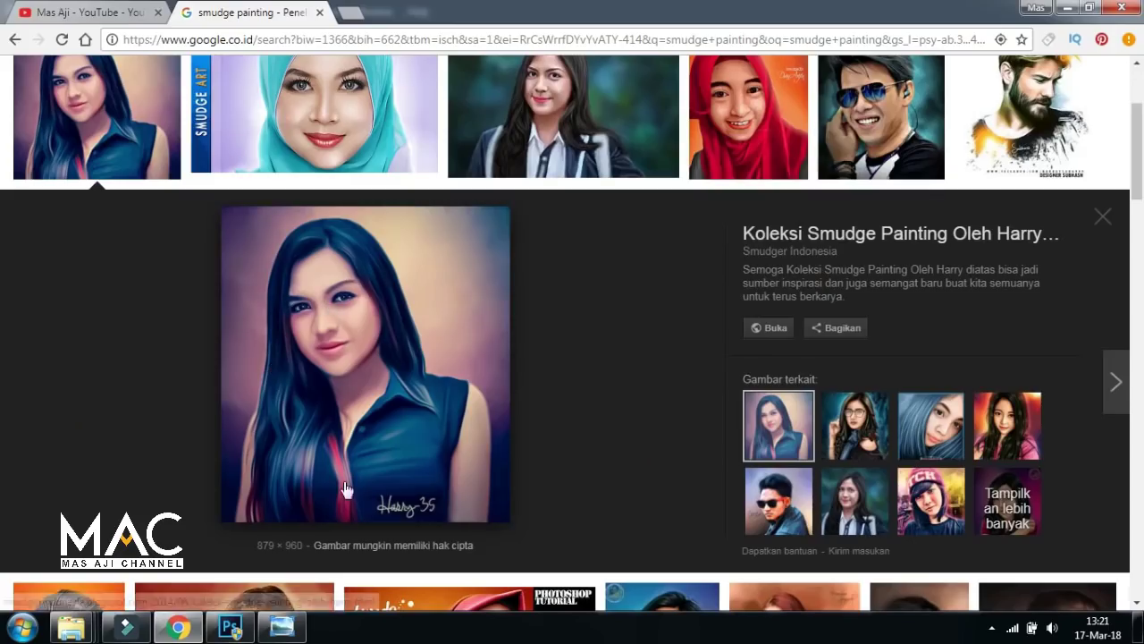
pyautogui.click(231, 627)
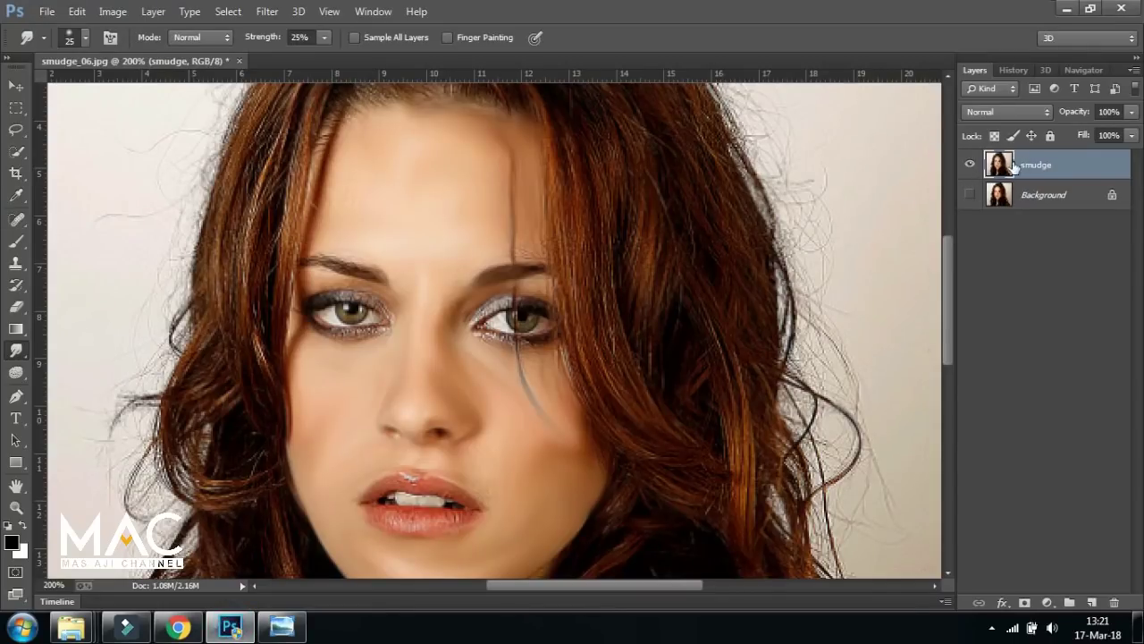
# Show the original Background instead of the smudge layer, dismissing the hidden-layer warning.
pyautogui.click(970, 166)
pyautogui.click(969, 194)
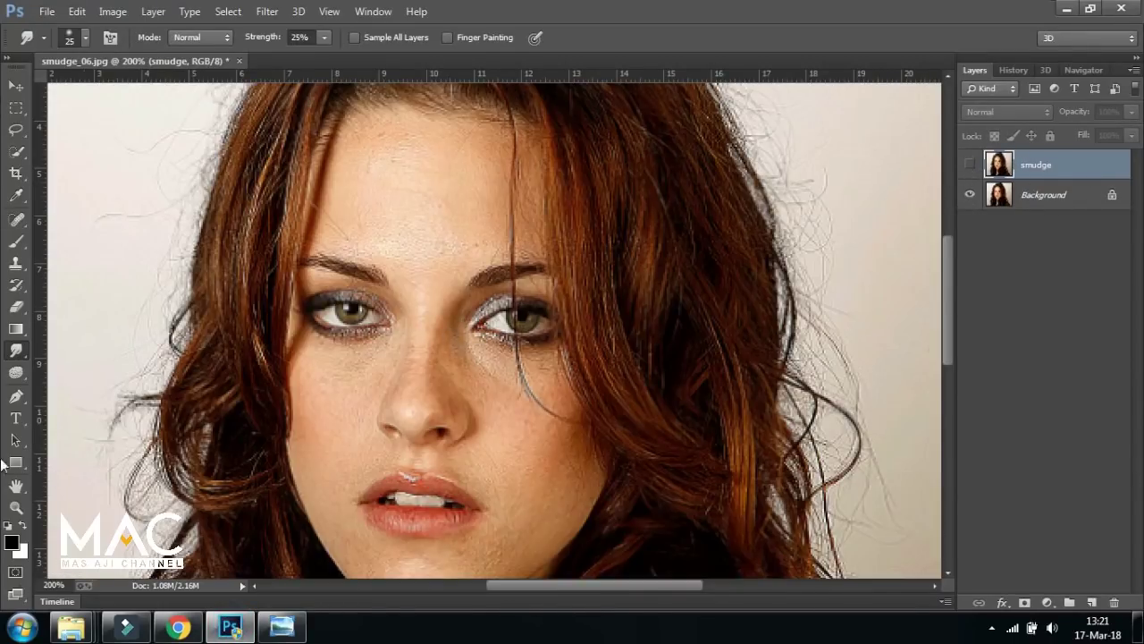
pyautogui.rightClick(17, 358)
pyautogui.click(89, 382)
pyautogui.click(388, 284)
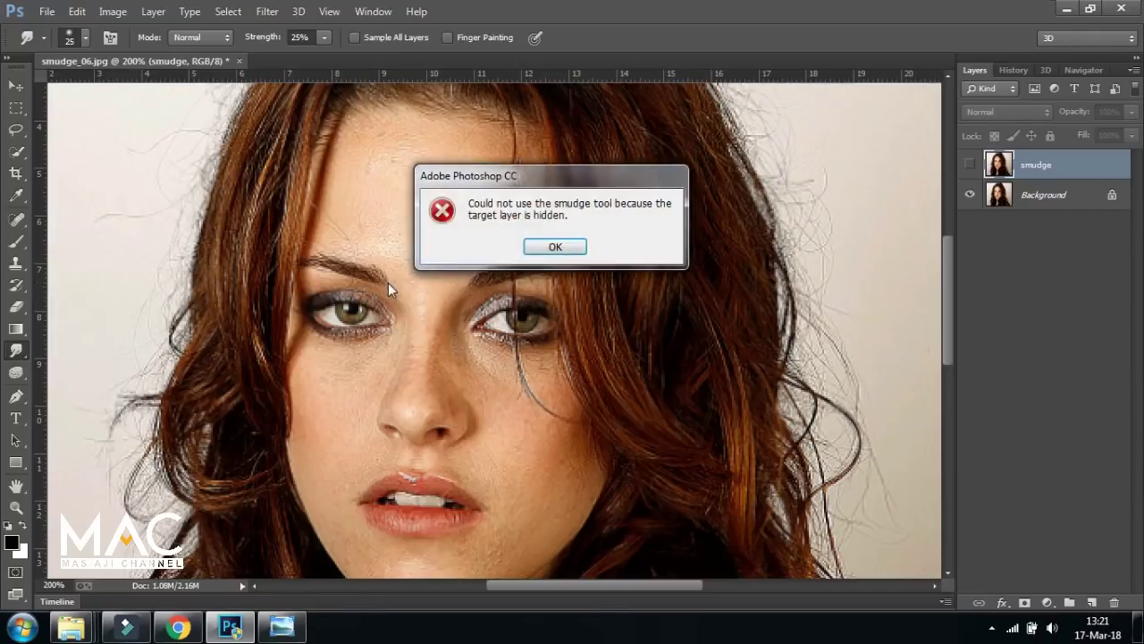
pyautogui.click(548, 249)
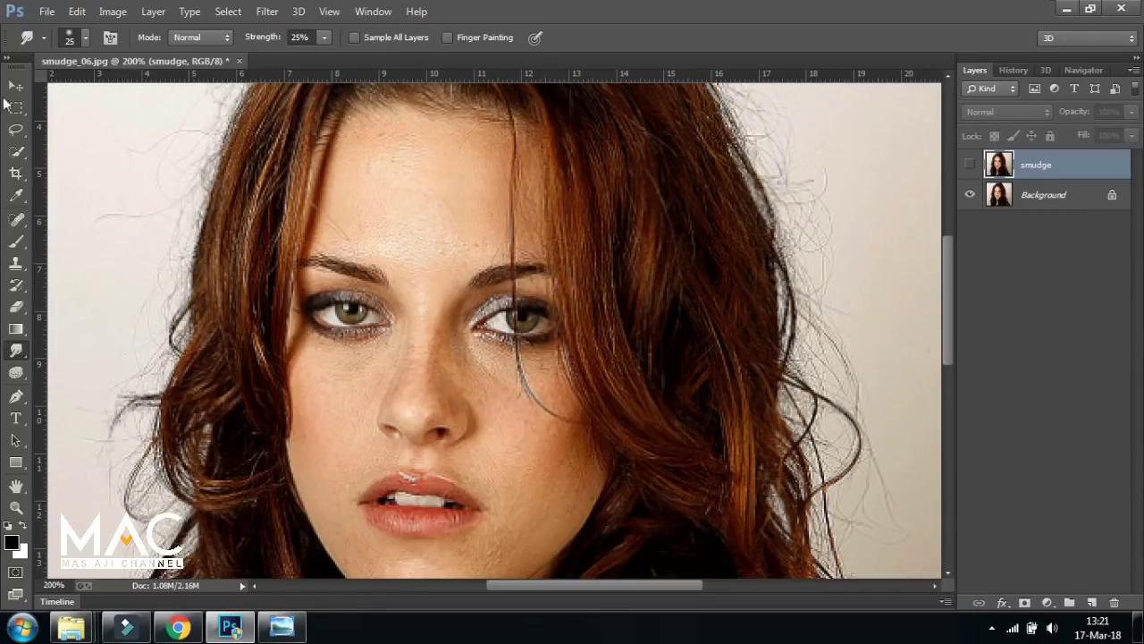
# Close smudge_06.jpg without saving, leaving the Move tool active.
pyautogui.click(22, 87)
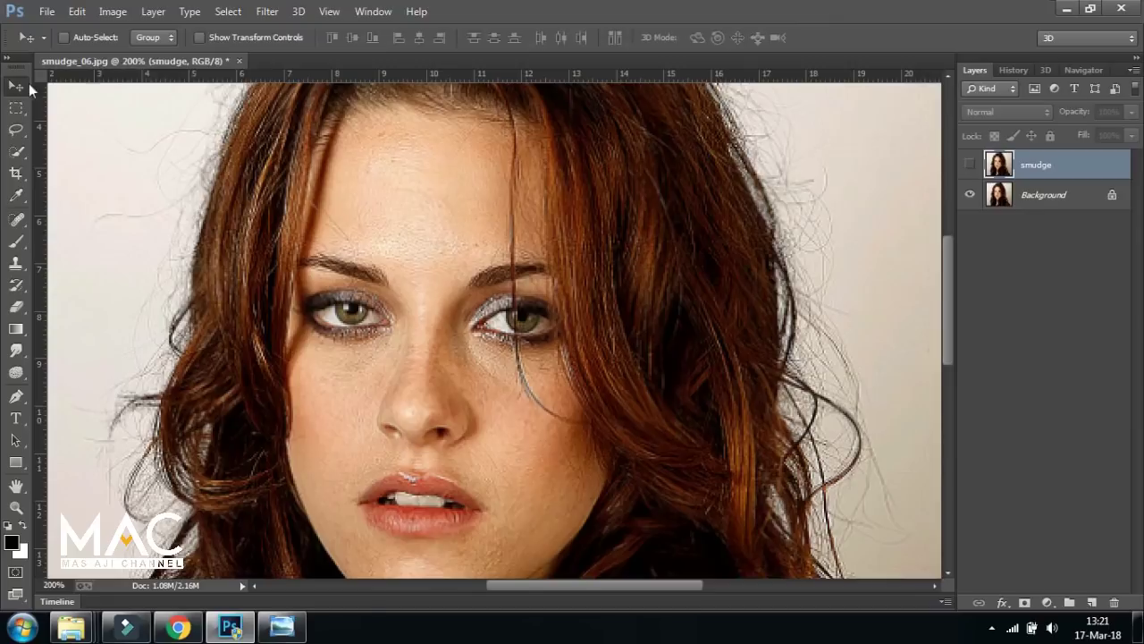
pyautogui.click(239, 61)
pyautogui.click(573, 248)
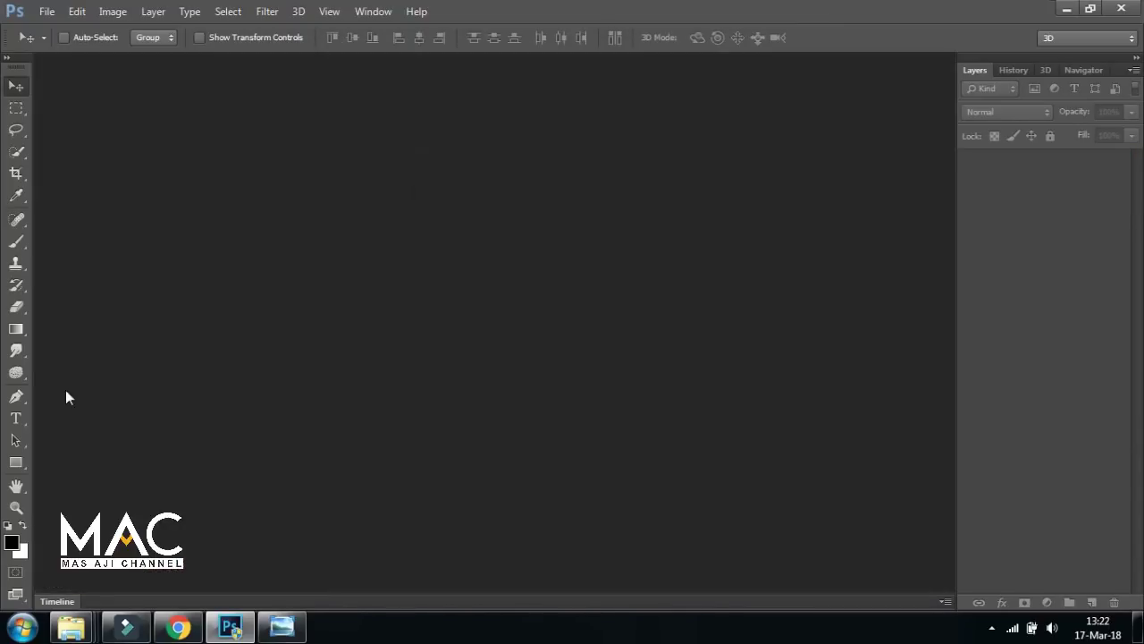
# Make the Dodge Tool active from the Dodge/Burn/Sponge flyout.
pyautogui.click(16, 371)
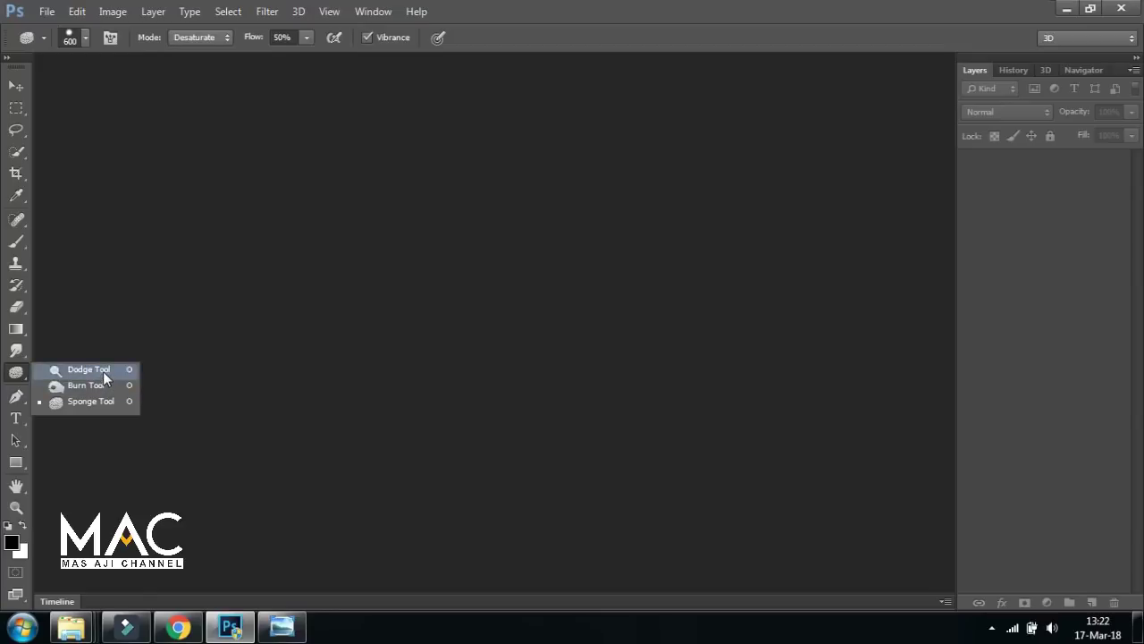
pyautogui.click(104, 375)
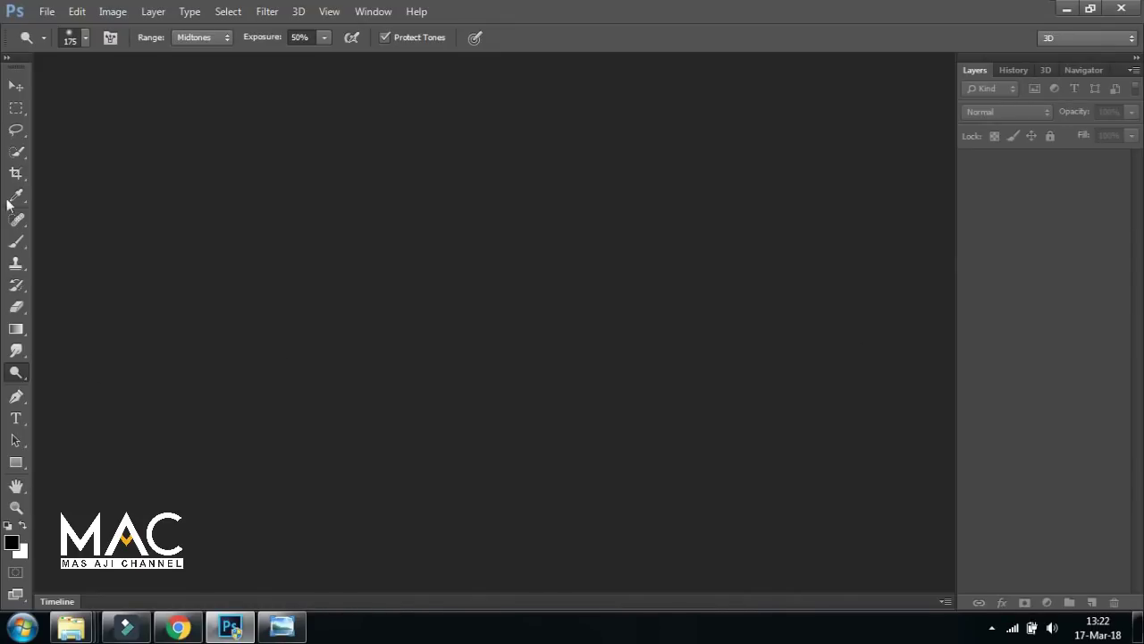
pyautogui.click(15, 372)
pyautogui.click(74, 372)
# Open the portrait photo from the Part 5 > 4. Dodge & Burn folder.
pyautogui.click(42, 12)
pyautogui.click(79, 44)
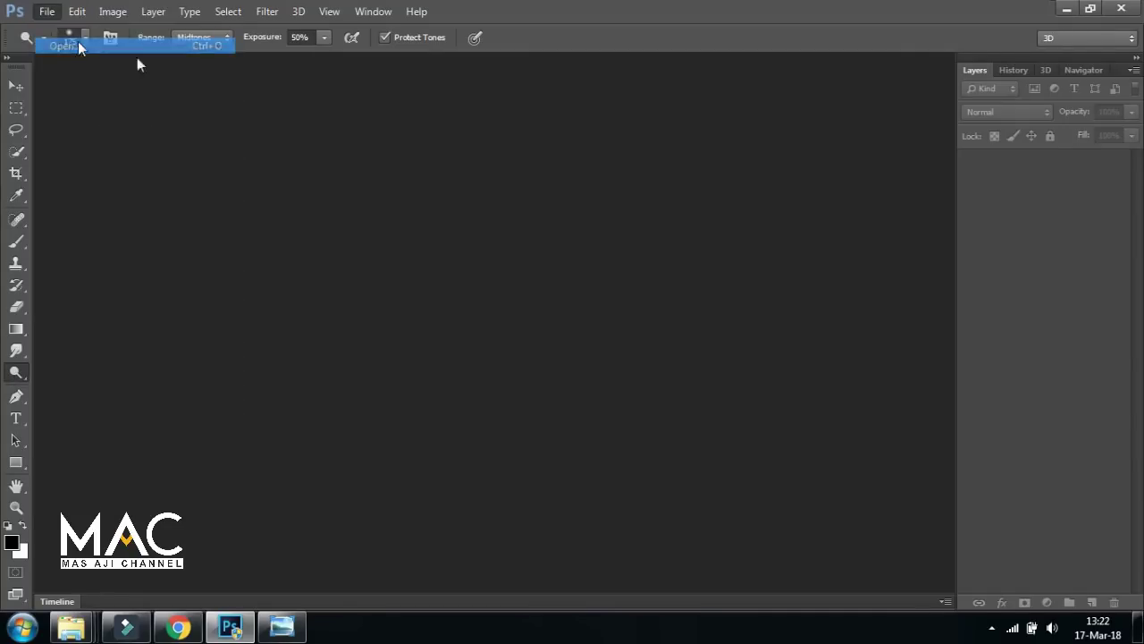
pyautogui.click(264, 171)
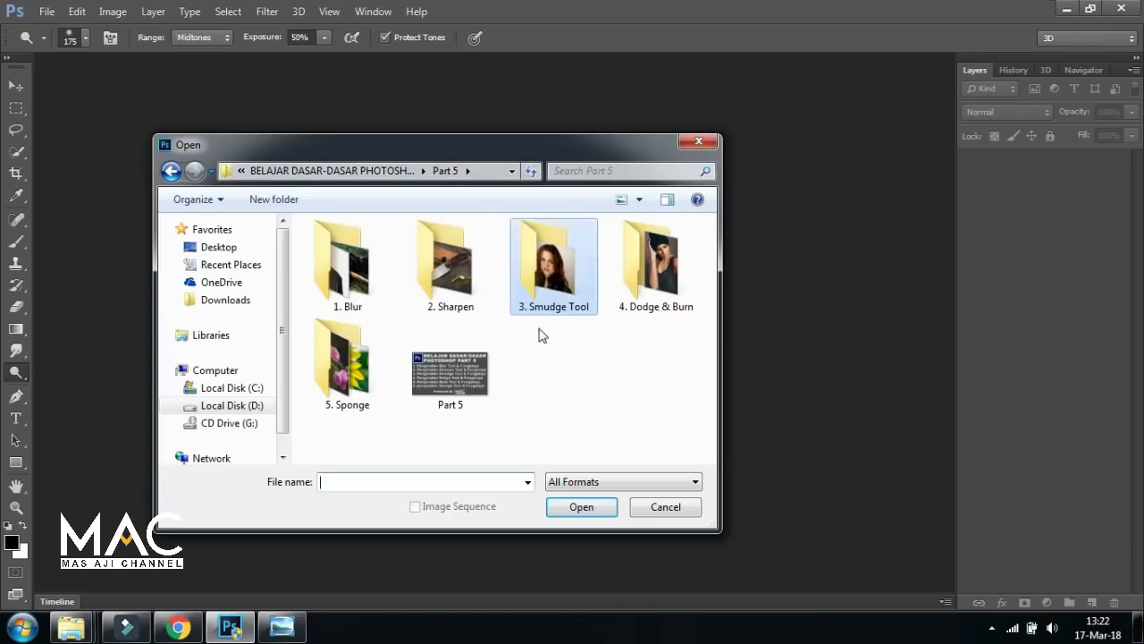
pyautogui.doubleClick(673, 282)
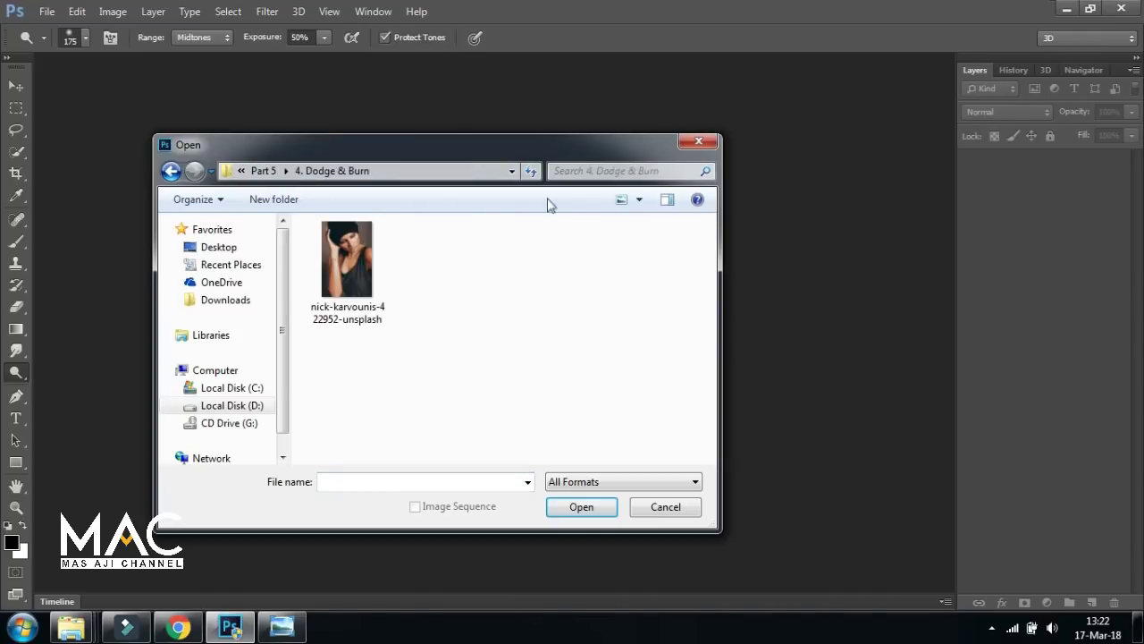
pyautogui.click(354, 270)
pyautogui.click(580, 507)
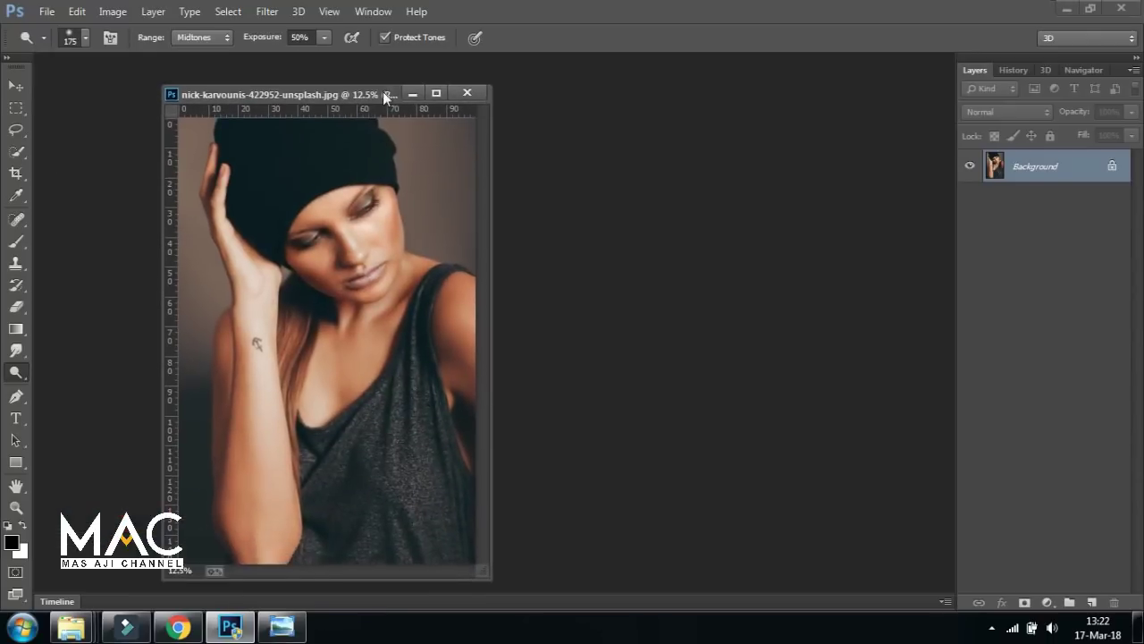
# Dock the photo as a tab and duplicate the Background into a layer named Dodge.
pyautogui.moveTo(218, 69); pyautogui.dragTo(439, 70)
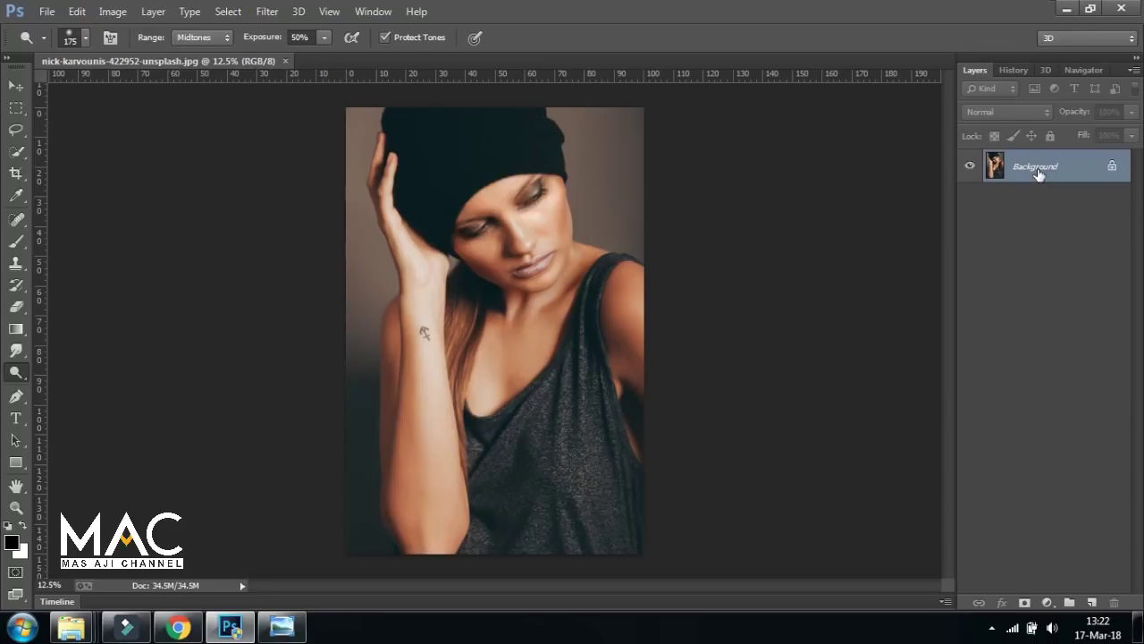
pyautogui.hotkey('ctrl', 'j')
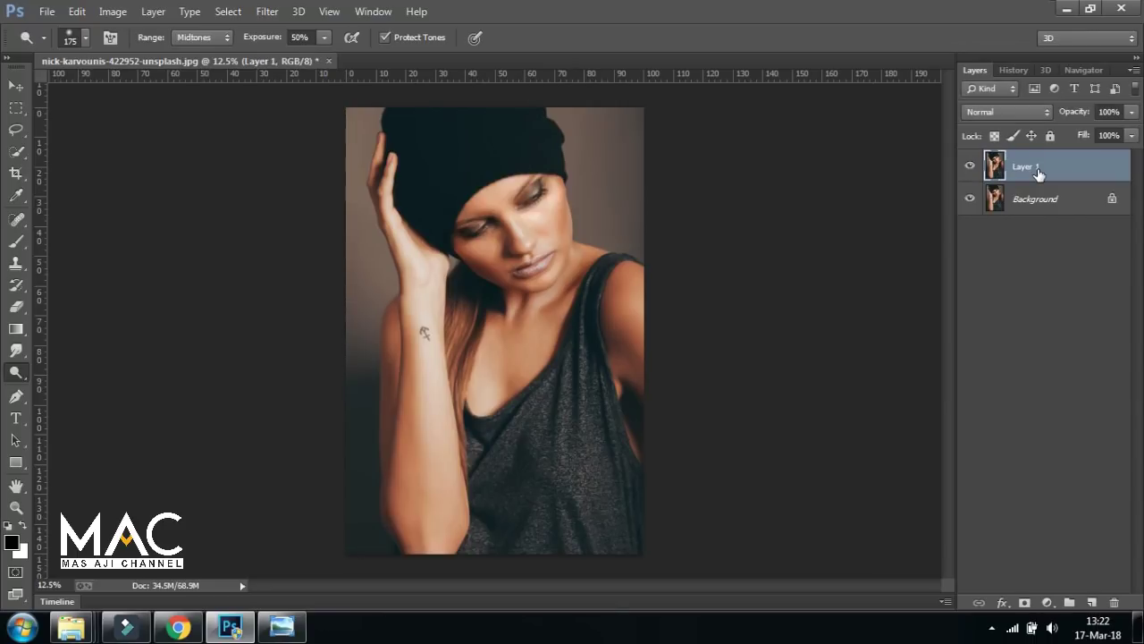
pyautogui.doubleClick(1028, 167)
pyautogui.write('Dodge')
pyautogui.press('Return')
pyautogui.click(1044, 203)
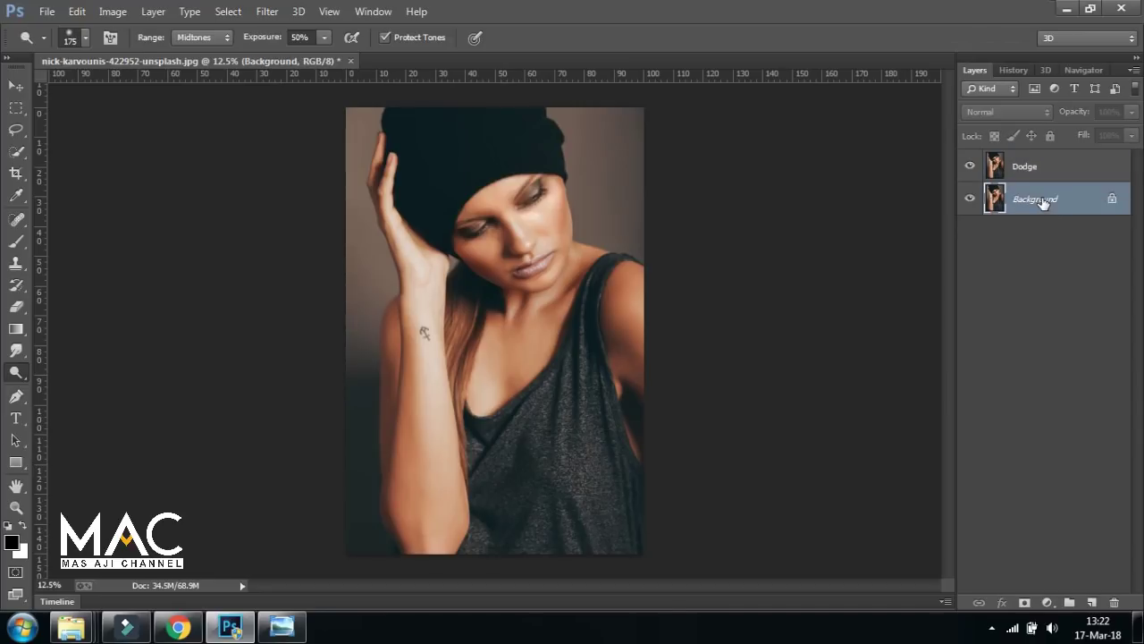
pyautogui.click(1044, 168)
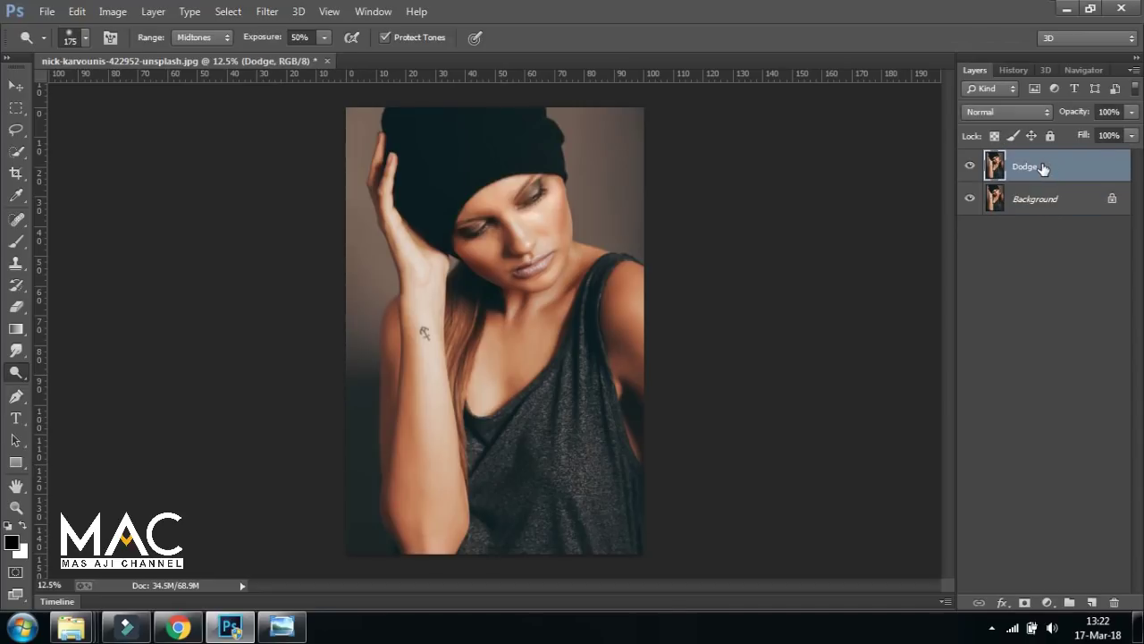
# Duplicate the Dodge layer and rename the copy burn.
pyautogui.hotkey('ctrl', 'j')
pyautogui.doubleClick(1044, 167)
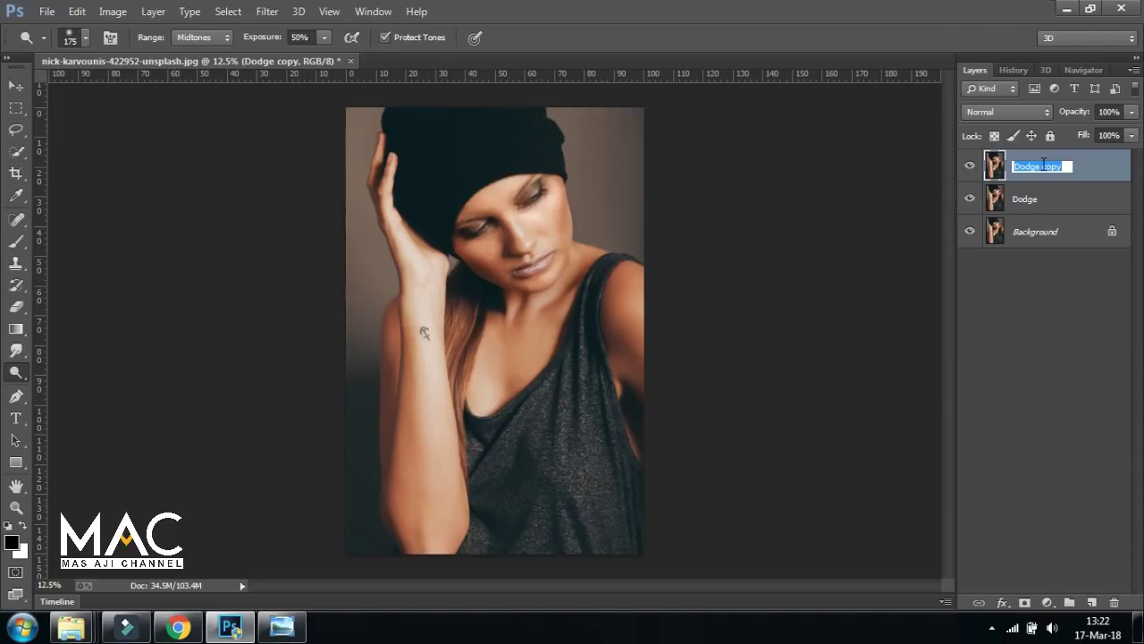
pyautogui.press('BackSpace')
pyautogui.write('burn')
pyautogui.press('Return')
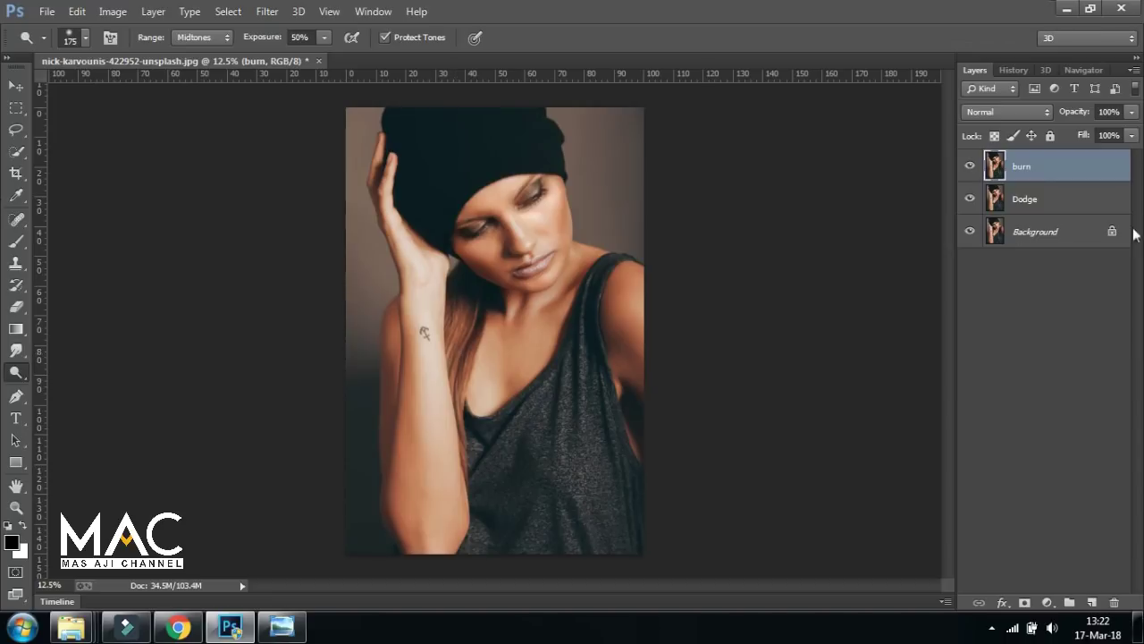
# Set layer visibility so only Dodge shows, ending with the Dodge layer active.
pyautogui.click(1043, 202)
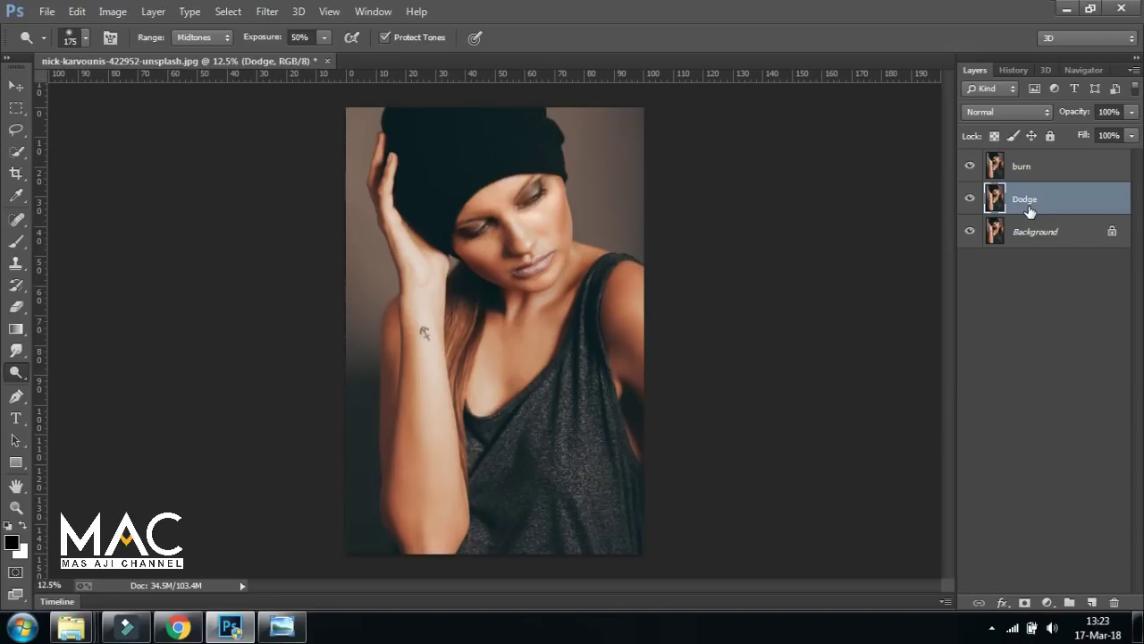
pyautogui.scroll(3, 566, 289)
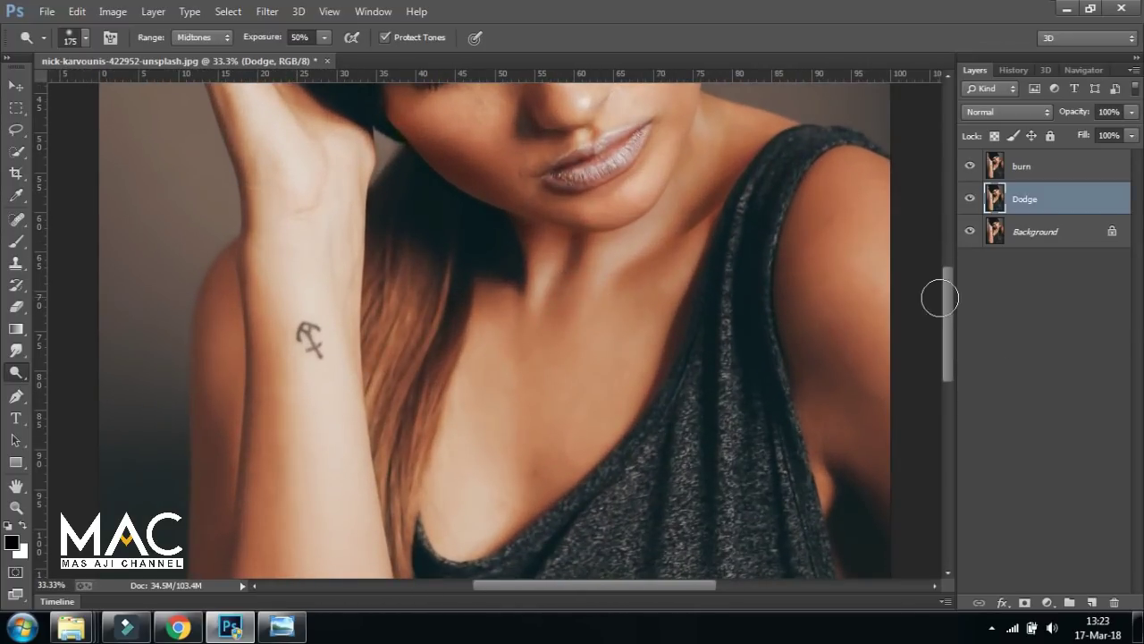
pyautogui.moveTo(945, 299); pyautogui.dragTo(936, 242)
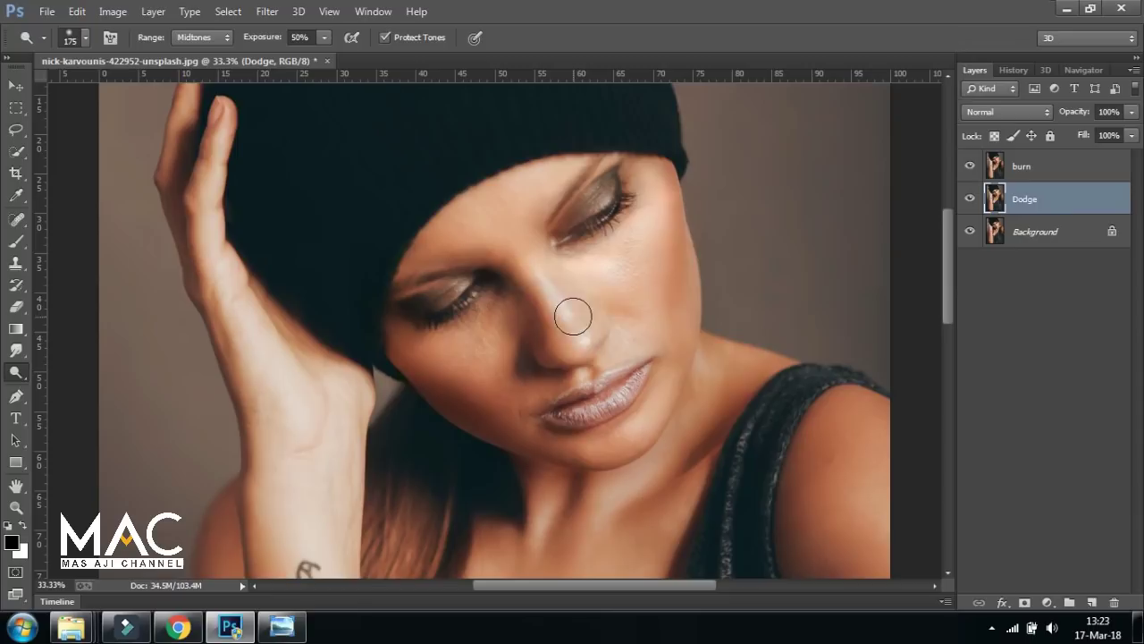
pyautogui.click(1041, 175)
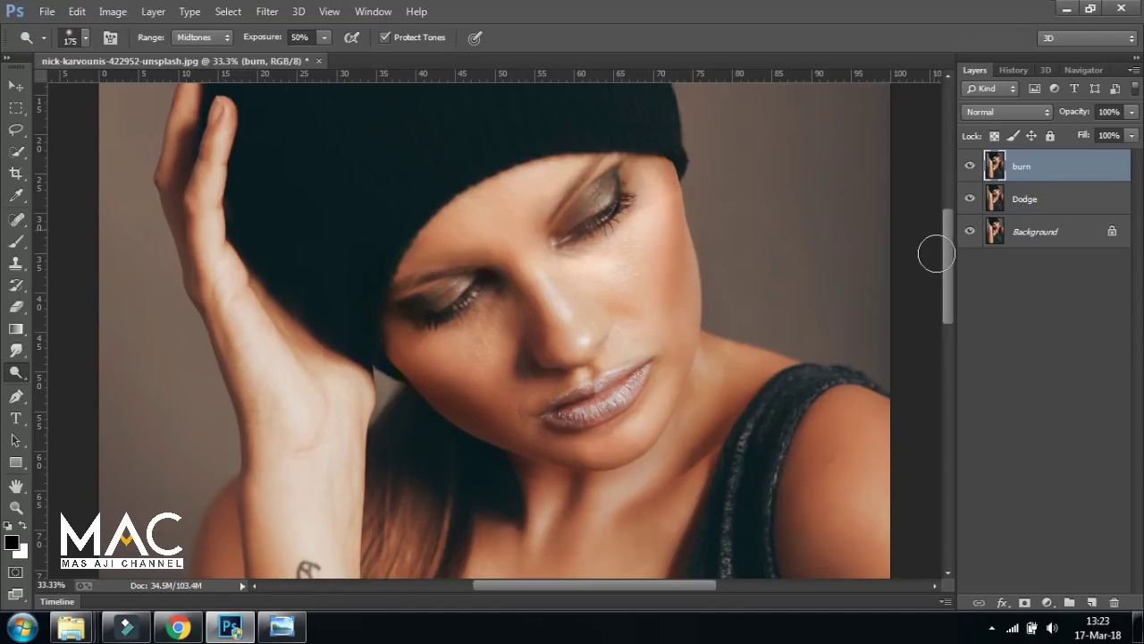
pyautogui.click(1022, 200)
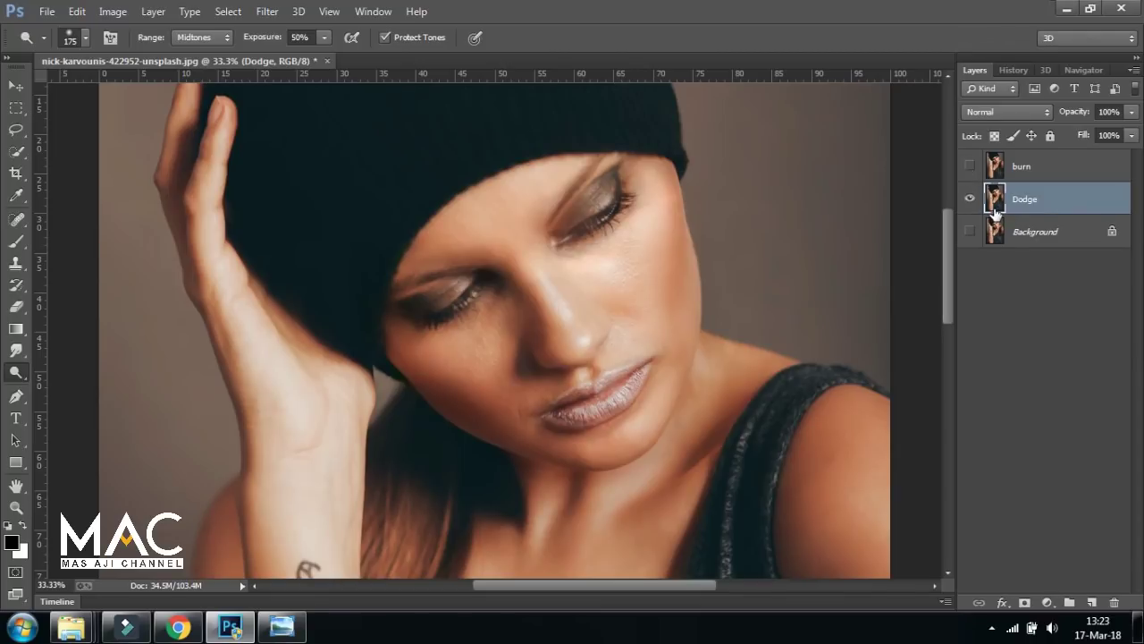
# Zoom to 50% with the Dodge Tool and lighten the nose bridge and forehead.
pyautogui.hotkey('ctrl', '+')
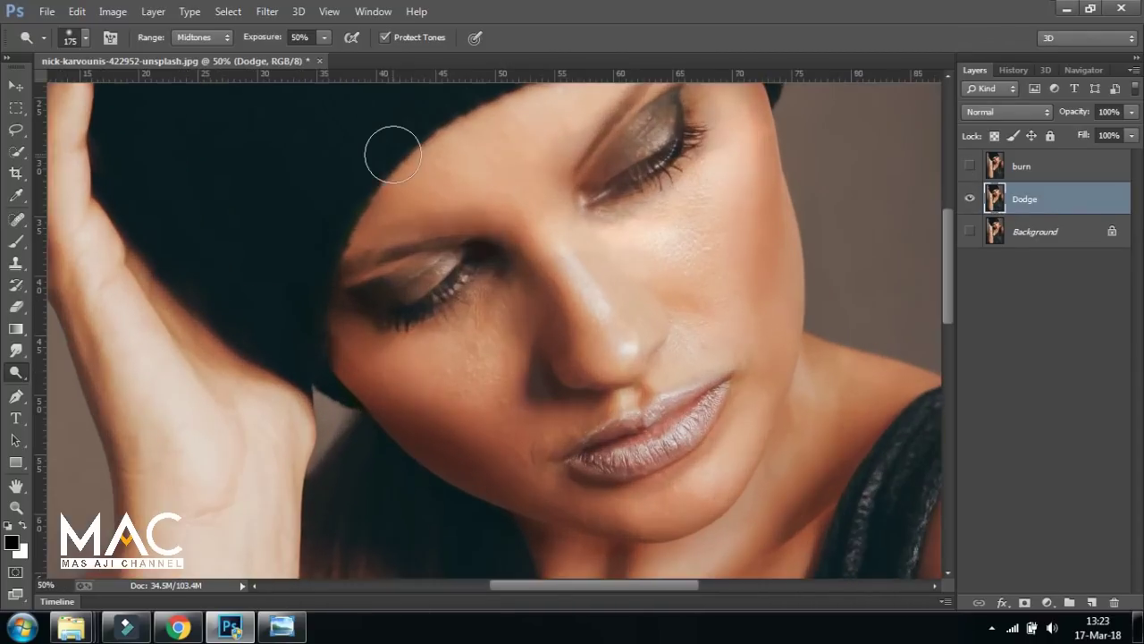
pyautogui.moveTo(604, 324); pyautogui.dragTo(471, 289)
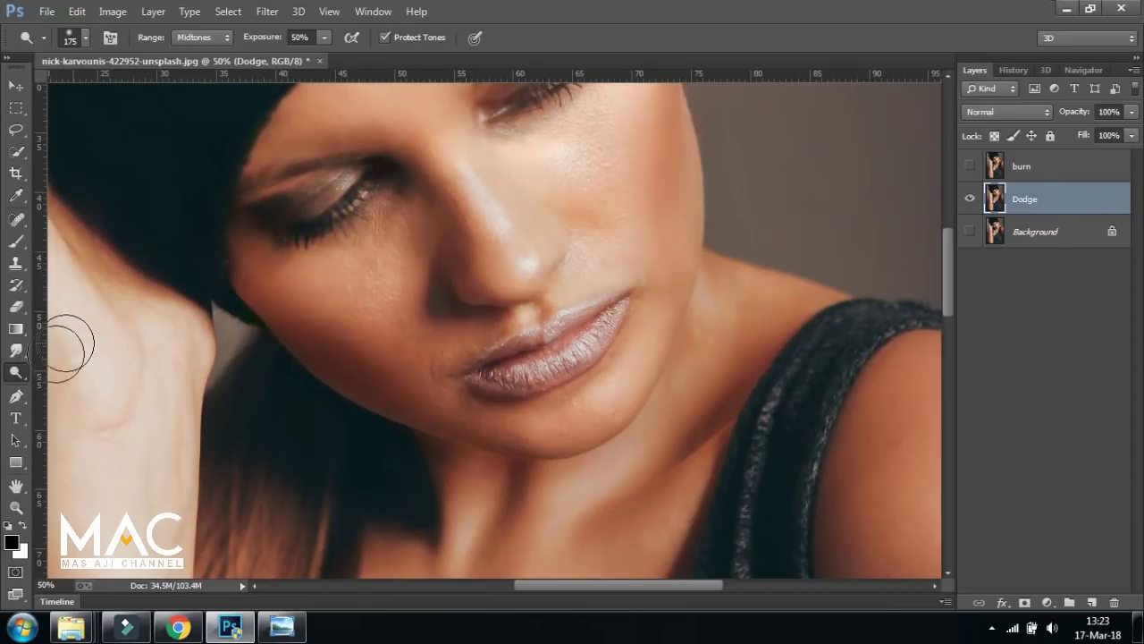
pyautogui.rightClick(16, 374)
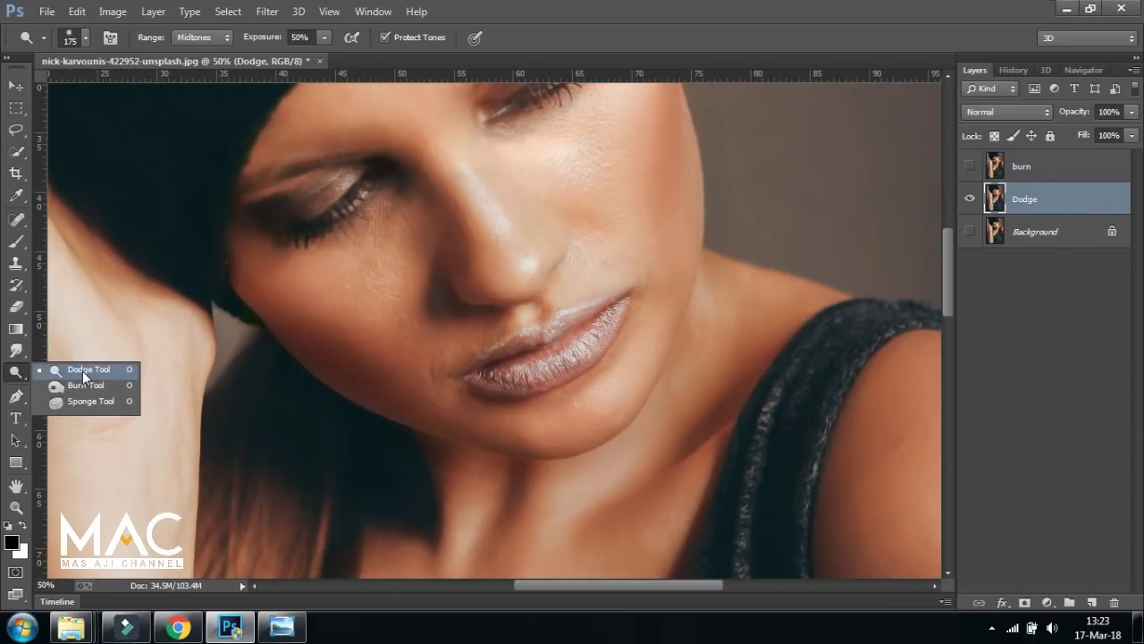
pyautogui.click(83, 375)
pyautogui.click(23, 527)
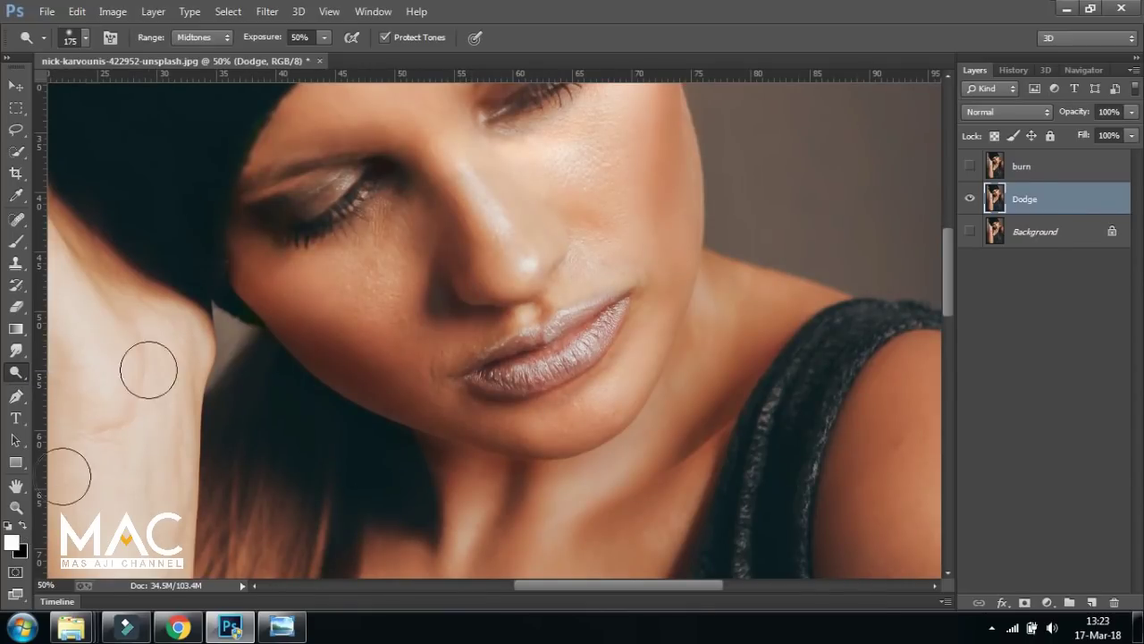
pyautogui.moveTo(492, 214); pyautogui.dragTo(501, 253)
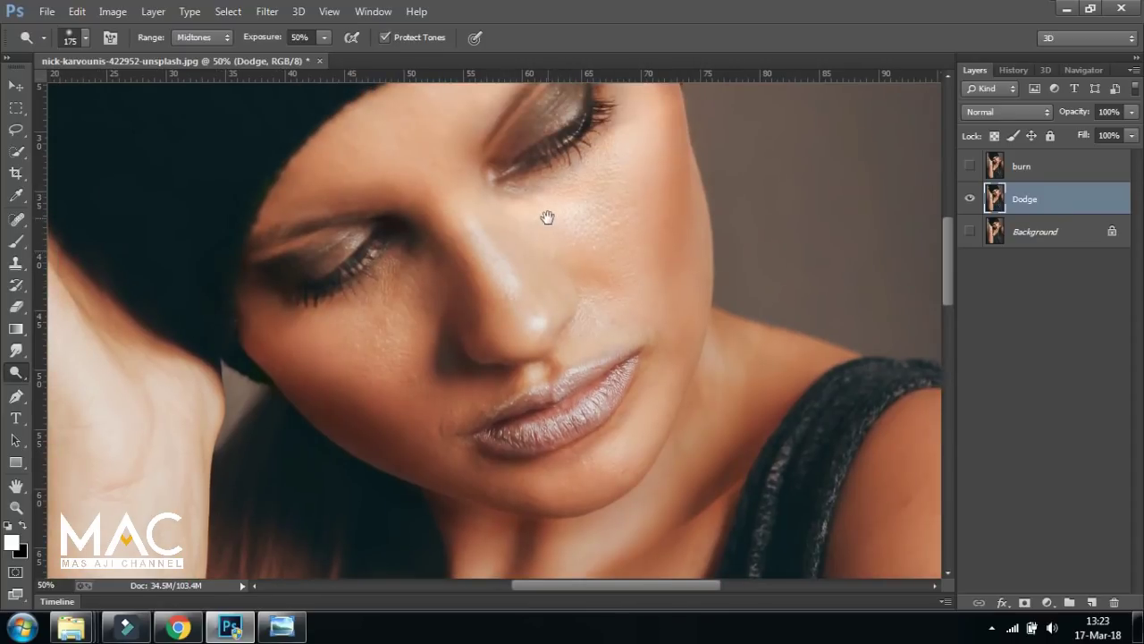
pyautogui.moveTo(547, 218); pyautogui.dragTo(534, 227)
pyautogui.moveTo(486, 268)
pyautogui.mouseDown()
pyautogui.moveTo(506, 312)
pyautogui.moveTo(406, 164)
pyautogui.moveTo(513, 322)
pyautogui.mouseUp()
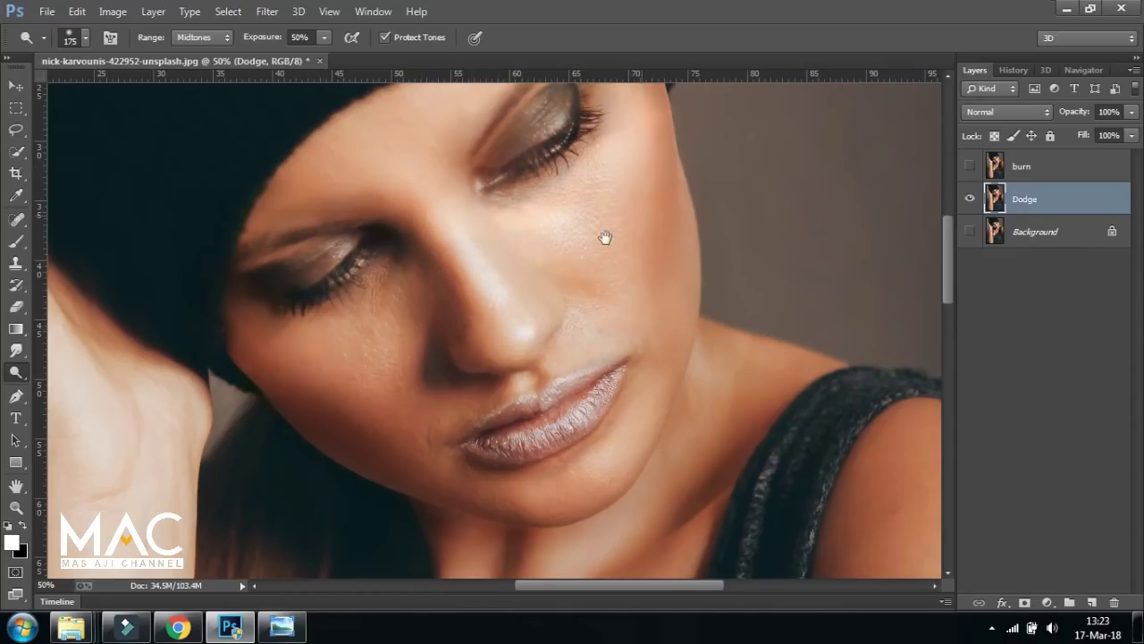
# Lighten the cheek below the eye, the forehead toward the brow, and the neck.
pyautogui.moveTo(605, 237); pyautogui.dragTo(526, 264)
pyautogui.moveTo(545, 140)
pyautogui.mouseDown()
pyautogui.moveTo(485, 242)
pyautogui.moveTo(519, 324)
pyautogui.moveTo(541, 246)
pyautogui.mouseUp()
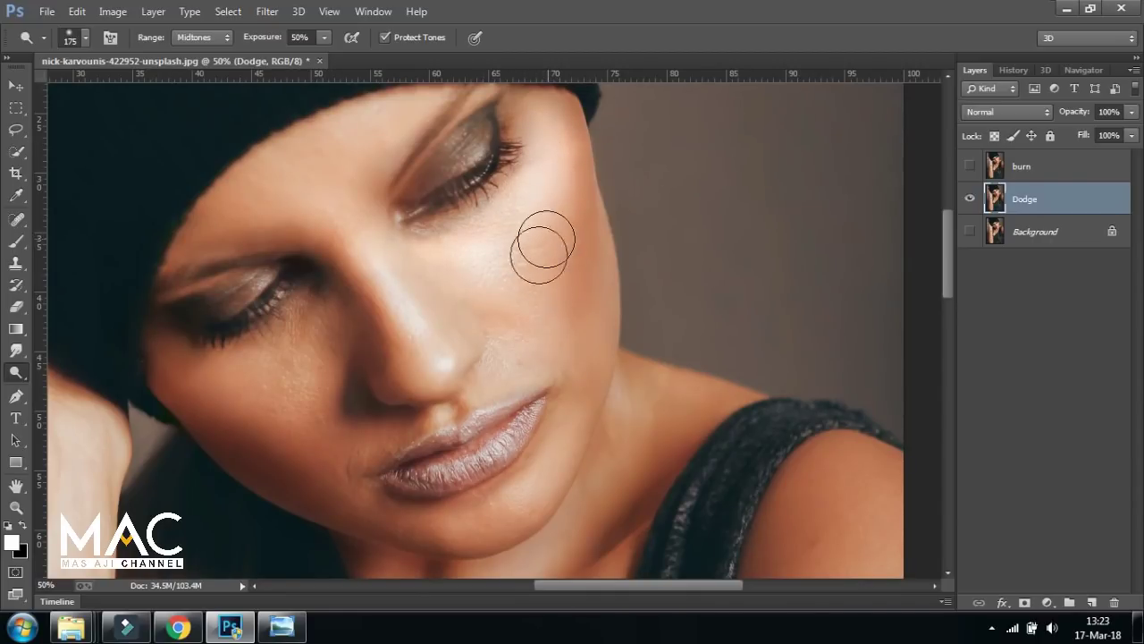
pyautogui.moveTo(332, 172); pyautogui.dragTo(337, 191)
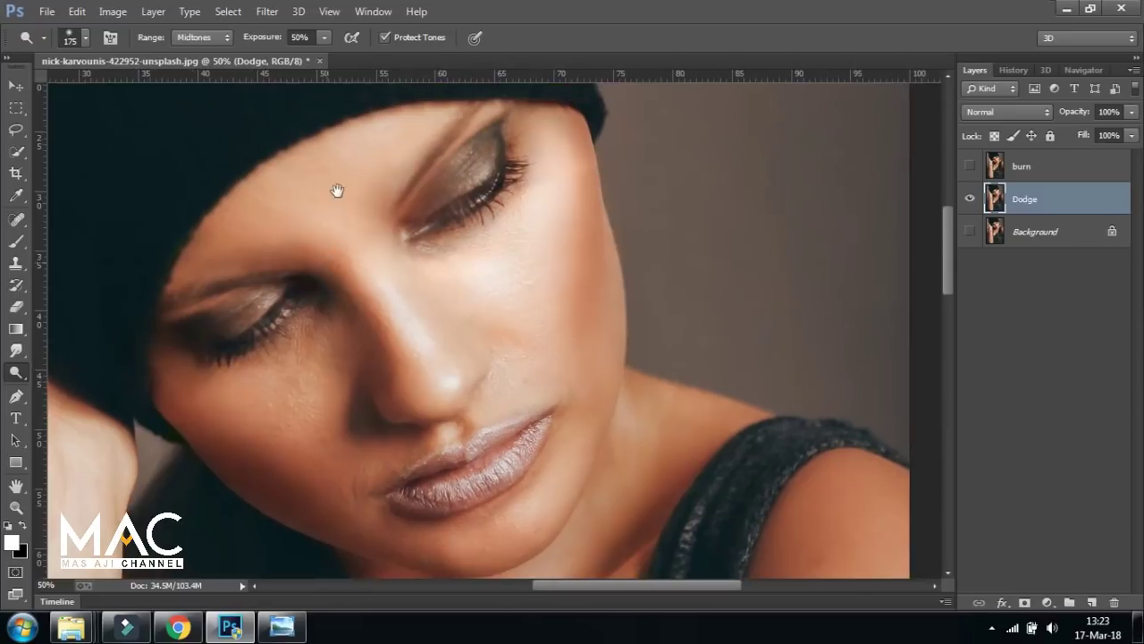
pyautogui.moveTo(403, 133)
pyautogui.mouseDown()
pyautogui.moveTo(352, 158)
pyautogui.moveTo(304, 248)
pyautogui.moveTo(360, 237)
pyautogui.mouseUp()
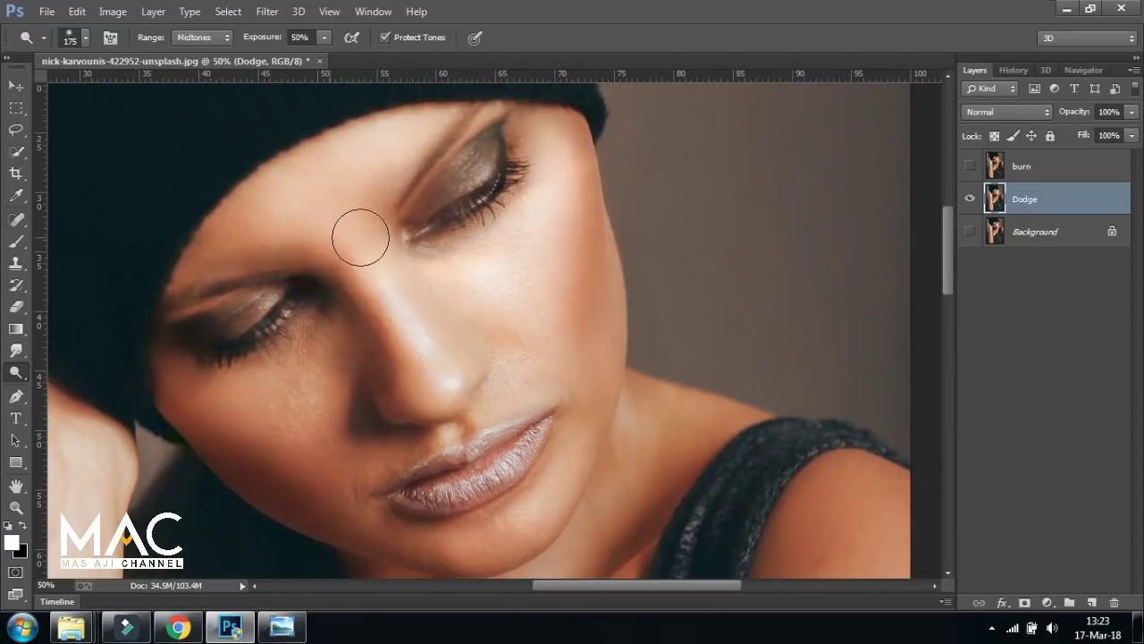
pyautogui.moveTo(527, 312); pyautogui.dragTo(492, 187)
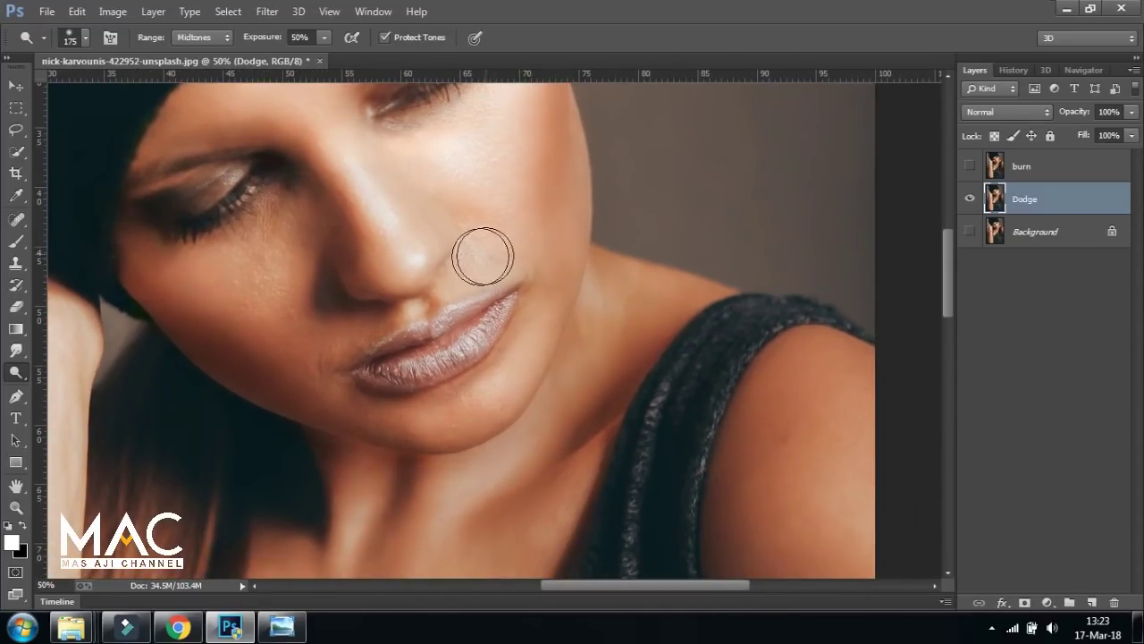
pyautogui.moveTo(454, 332); pyautogui.dragTo(457, 257)
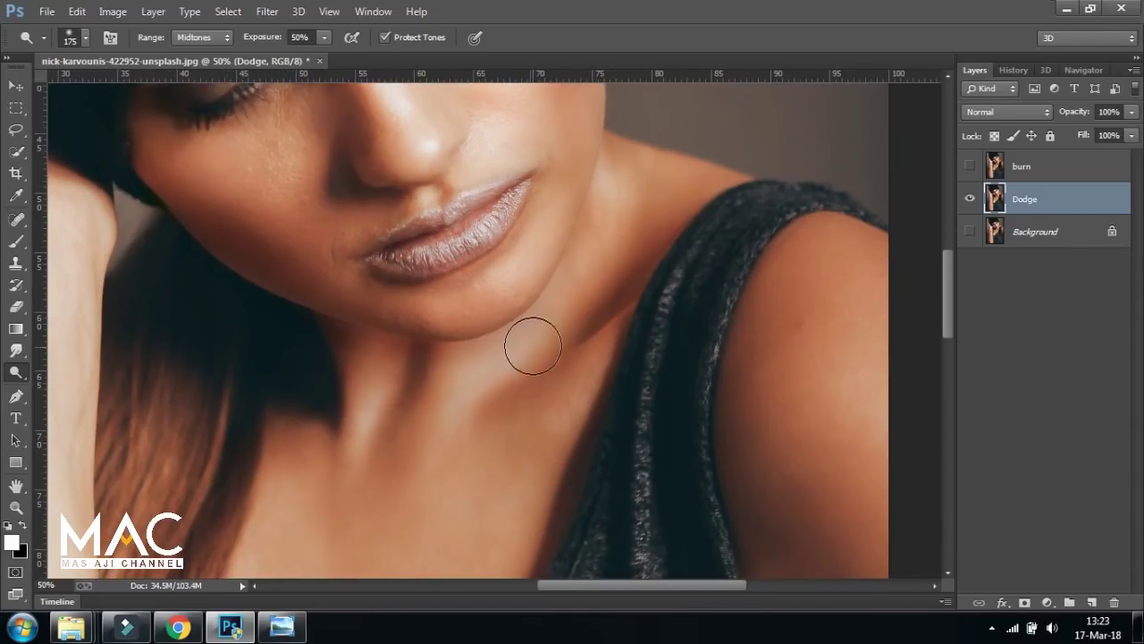
pyautogui.moveTo(396, 384); pyautogui.dragTo(373, 455)
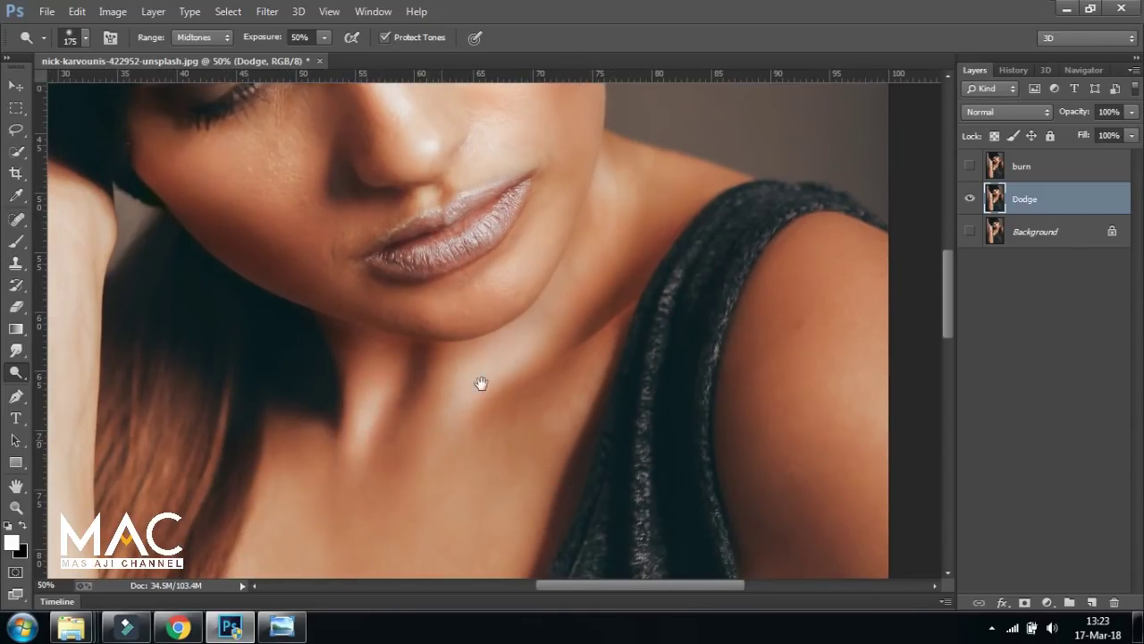
# Lighten the tattooed forearm, the arm's edge, the wrist and up to the fingers.
pyautogui.moveTo(481, 383); pyautogui.dragTo(510, 187)
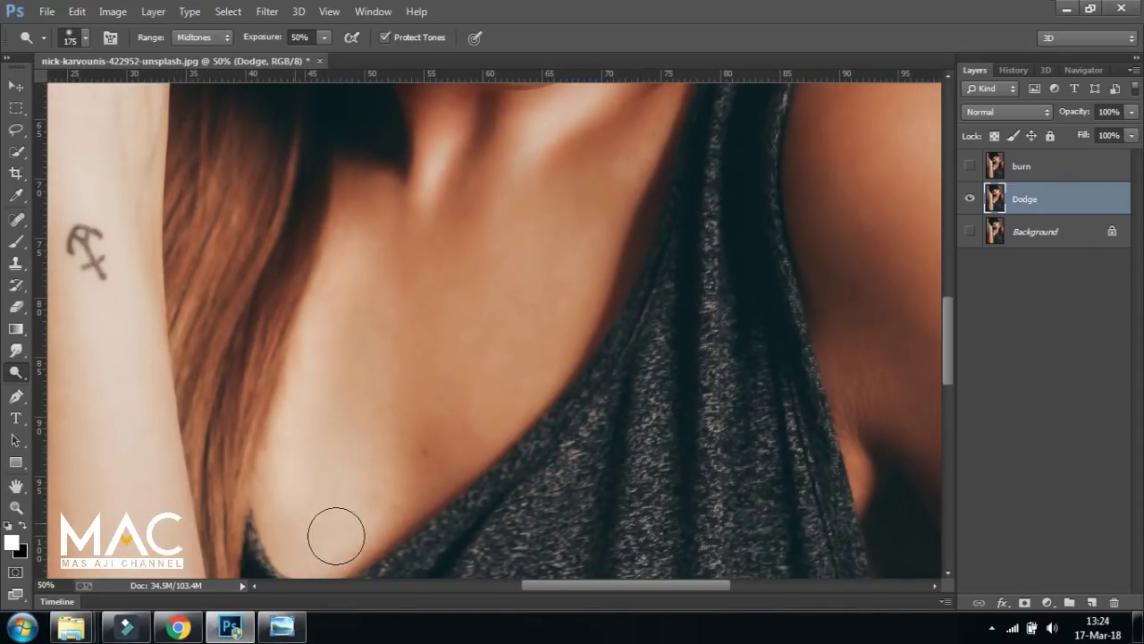
pyautogui.moveTo(349, 327); pyautogui.dragTo(582, 263)
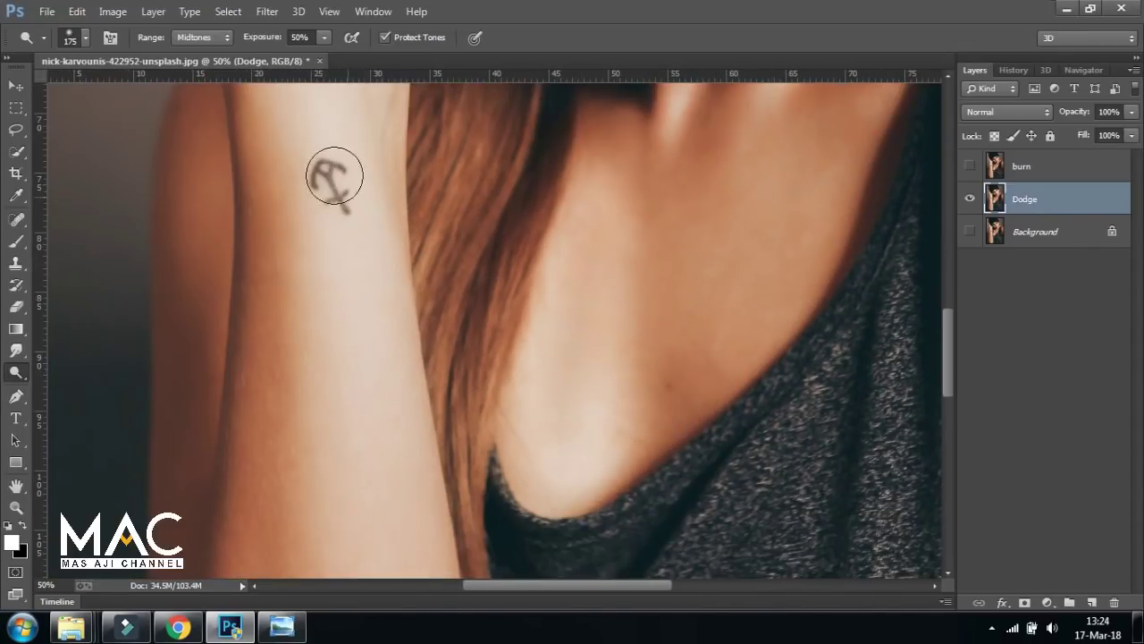
pyautogui.moveTo(335, 176)
pyautogui.mouseDown()
pyautogui.moveTo(396, 453)
pyautogui.moveTo(332, 194)
pyautogui.mouseUp()
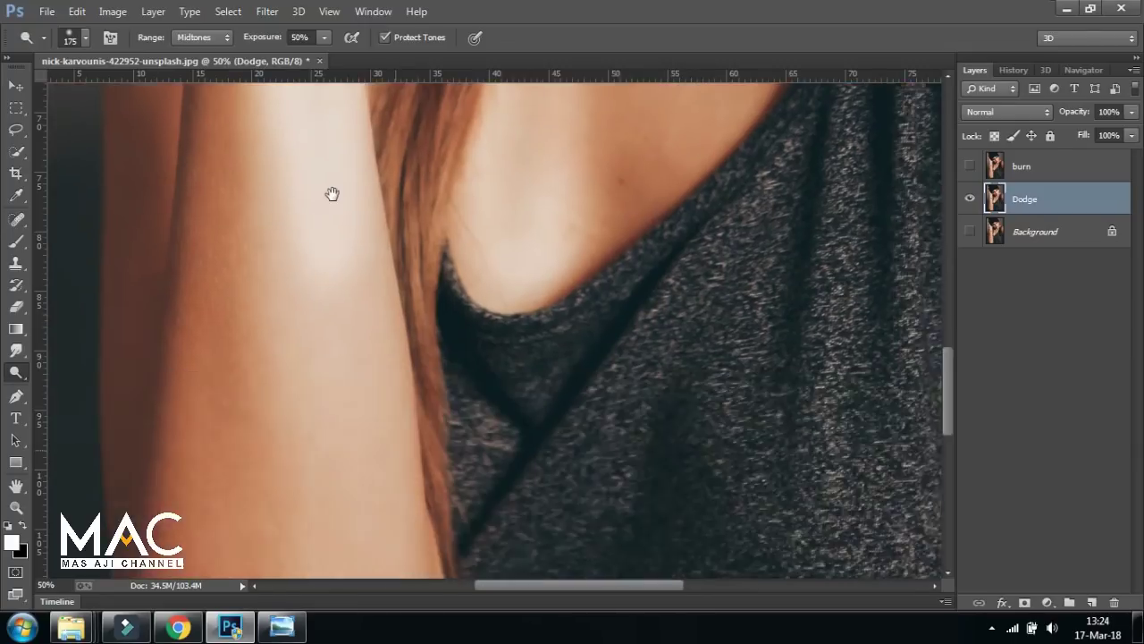
pyautogui.moveTo(365, 491); pyautogui.dragTo(339, 511)
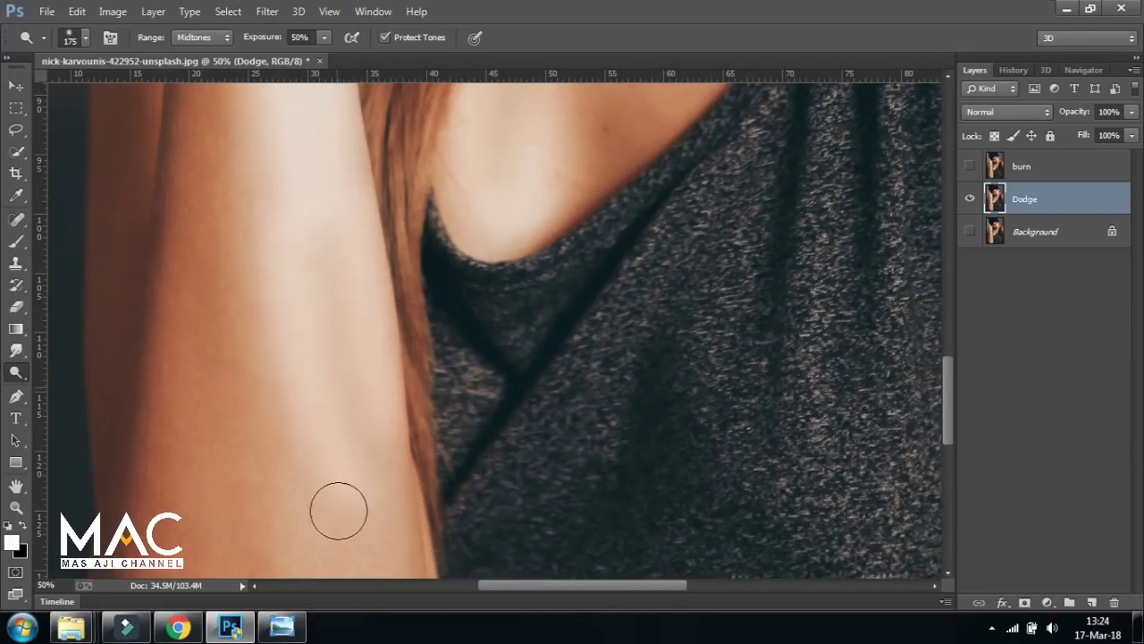
pyautogui.scroll(-5, 346, 286)
pyautogui.moveTo(316, 262)
pyautogui.mouseDown()
pyautogui.moveTo(364, 224)
pyautogui.moveTo(366, 161)
pyautogui.moveTo(401, 286)
pyautogui.moveTo(318, 402)
pyautogui.moveTo(358, 504)
pyautogui.moveTo(388, 528)
pyautogui.moveTo(345, 531)
pyautogui.moveTo(400, 416)
pyautogui.mouseUp()
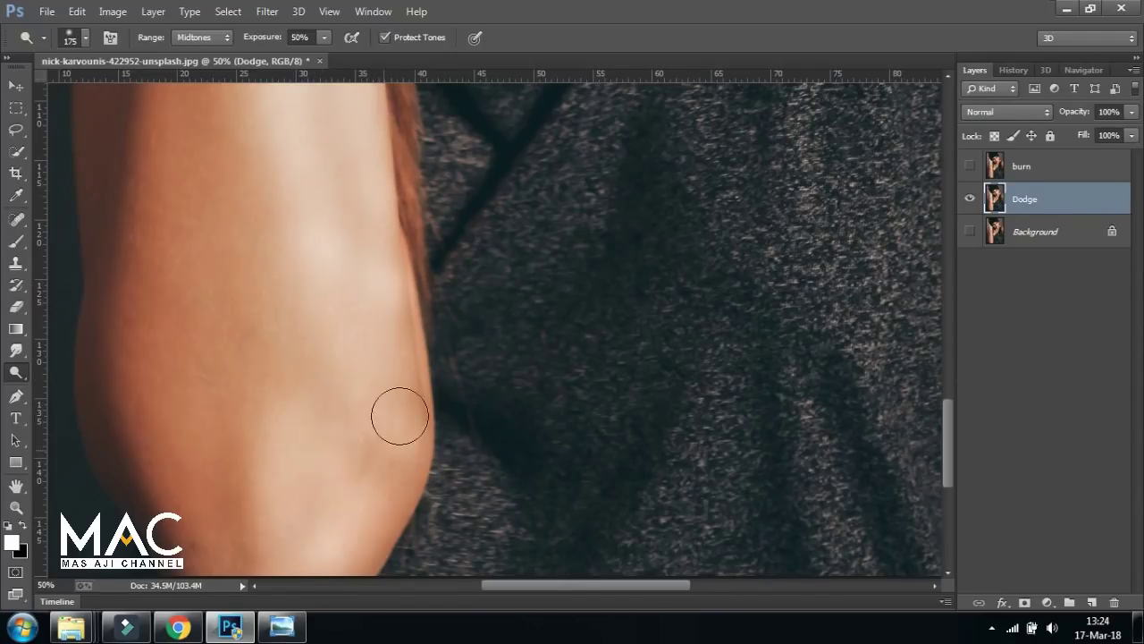
pyautogui.scroll(-3, 383, 384)
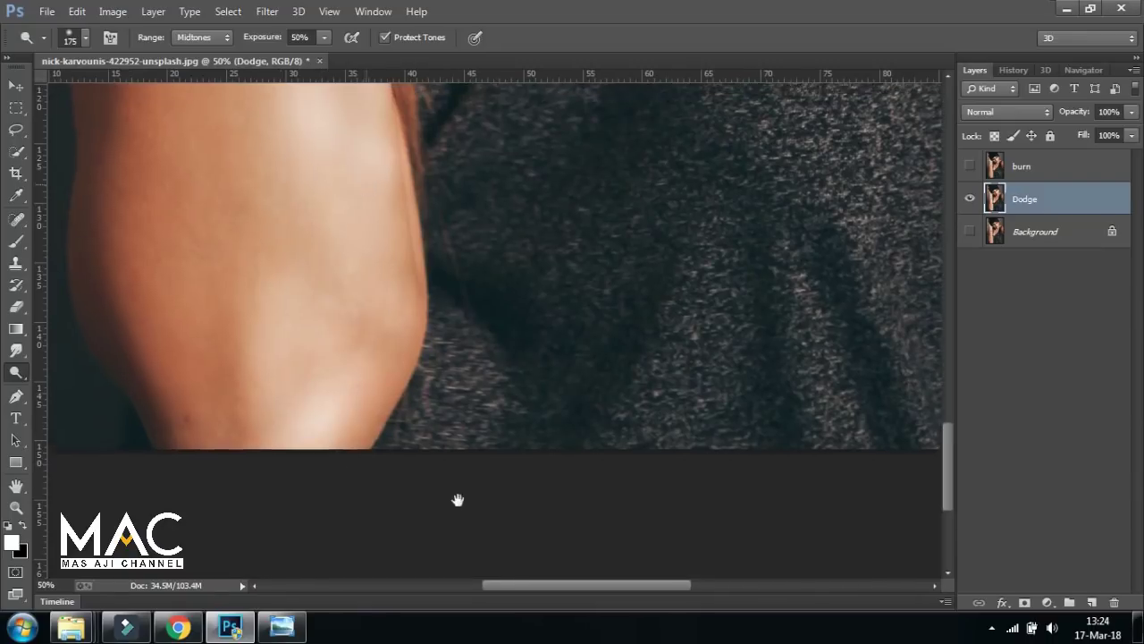
pyautogui.scroll(5, 458, 499)
pyautogui.scroll(2, 414, 391)
pyautogui.scroll(2, 426, 385)
pyautogui.scroll(3, 438, 421)
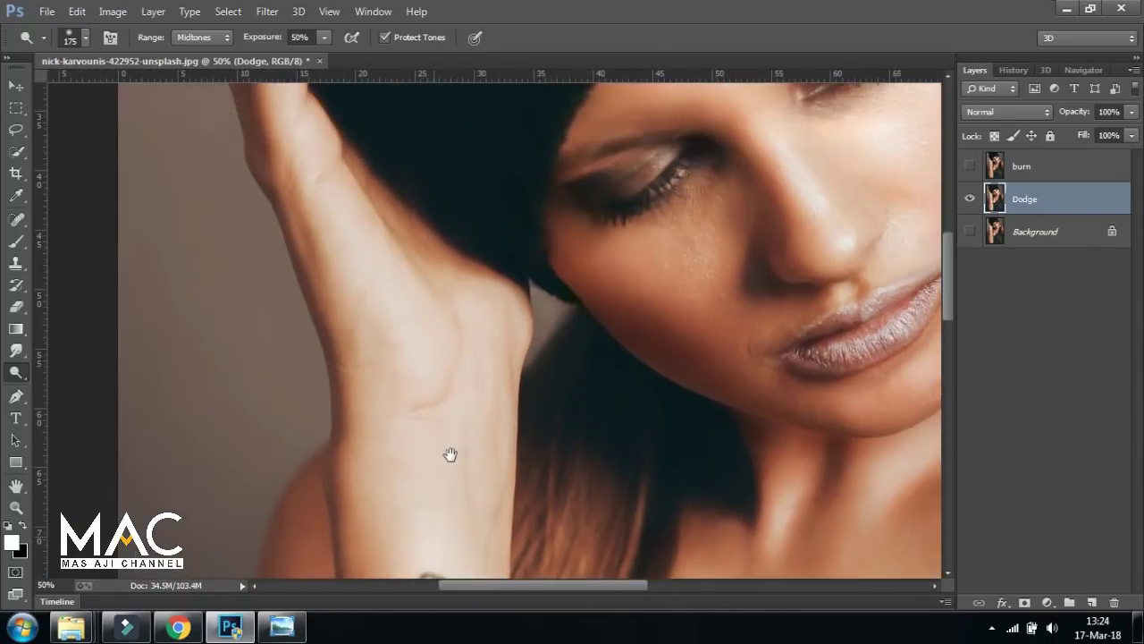
pyautogui.moveTo(421, 465)
pyautogui.mouseDown()
pyautogui.moveTo(332, 223)
pyautogui.moveTo(403, 316)
pyautogui.moveTo(451, 301)
pyautogui.moveTo(504, 357)
pyautogui.moveTo(493, 423)
pyautogui.mouseUp()
pyautogui.moveTo(402, 253); pyautogui.dragTo(473, 480)
pyautogui.moveTo(415, 408)
pyautogui.mouseDown()
pyautogui.moveTo(357, 277)
pyautogui.moveTo(366, 161)
pyautogui.mouseUp()
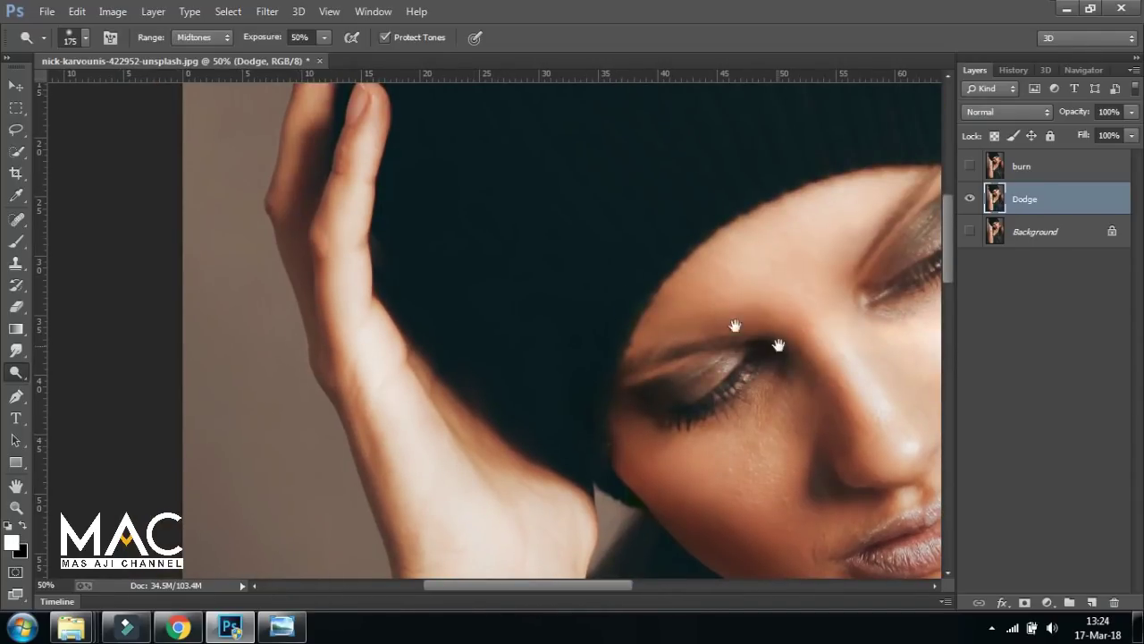
# Pan back to the face and lighten the nose bridge again.
pyautogui.moveTo(778, 345); pyautogui.dragTo(590, 260)
pyautogui.moveTo(736, 242); pyautogui.dragTo(680, 217)
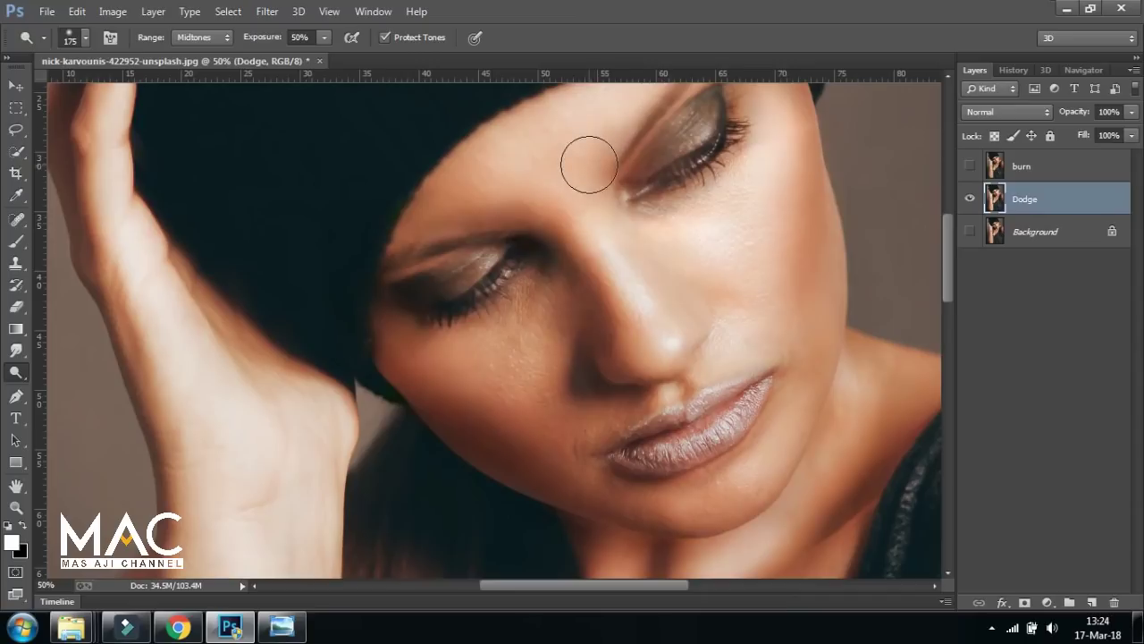
pyautogui.moveTo(589, 165); pyautogui.dragTo(659, 337)
# Switch to the Move tool, fit the portrait, and show the Background with Dodge hidden.
pyautogui.press('v')
pyautogui.hotkey('ctrl', '-')
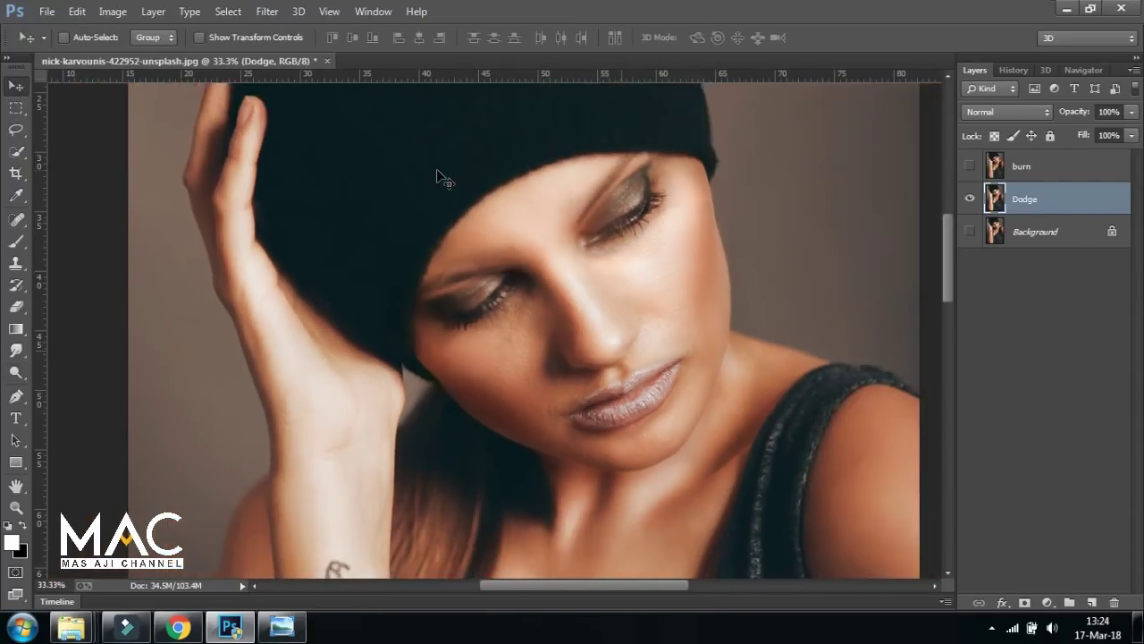
pyautogui.hotkey('ctrl', '-')
pyautogui.hotkey('ctrl', '-')
pyautogui.hotkey('ctrl', '-')
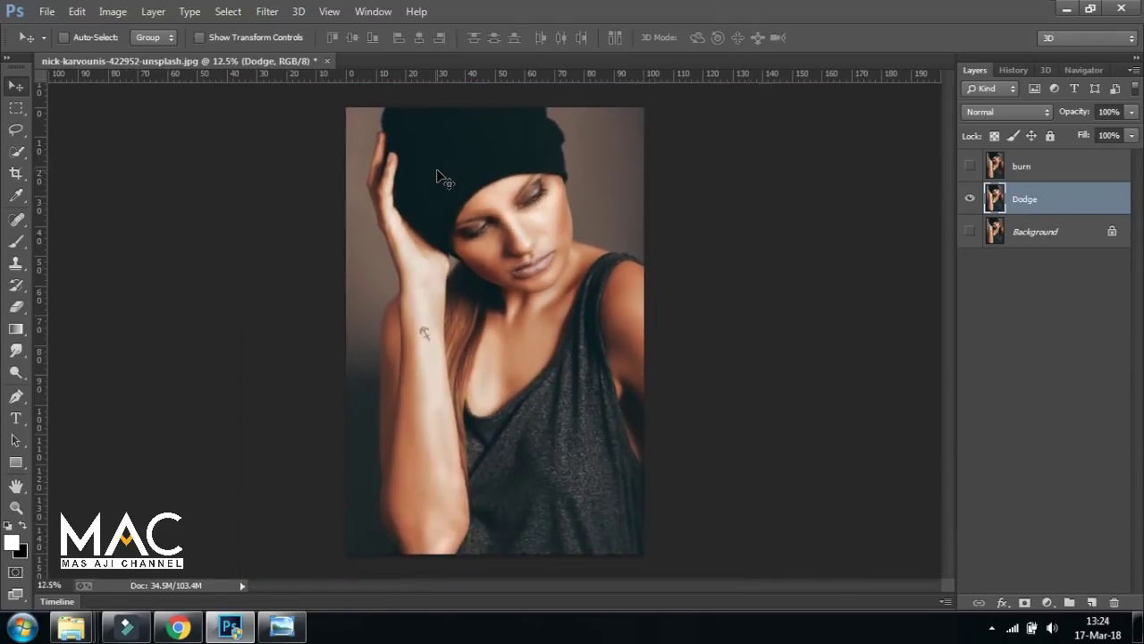
pyautogui.hotkey('ctrl', '+')
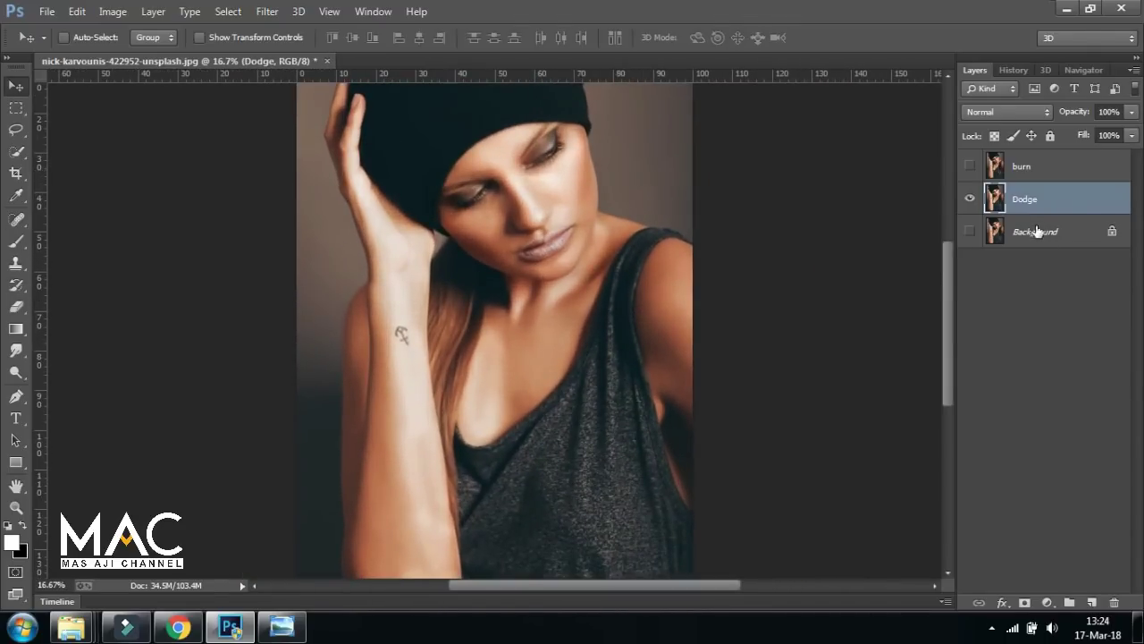
pyautogui.click(971, 200)
pyautogui.click(971, 231)
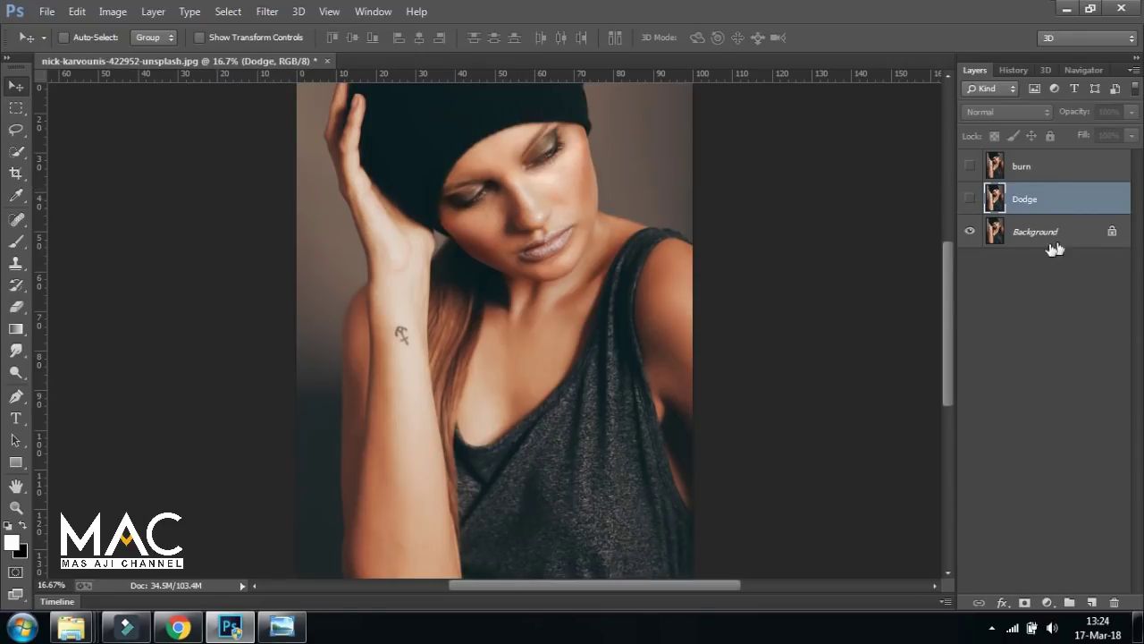
pyautogui.click(1030, 236)
pyautogui.click(989, 200)
# Toggle the Dodge layer's visibility repeatedly to compare with and without dodging.
pyautogui.click(969, 200)
pyautogui.click(969, 200)
pyautogui.click(968, 200)
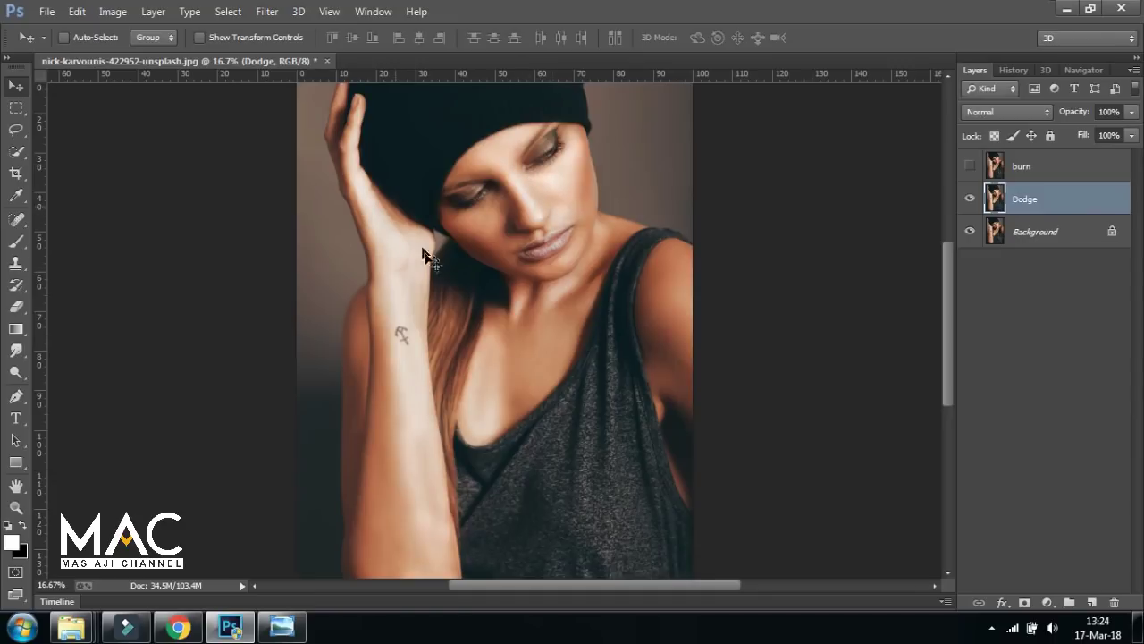
pyautogui.click(970, 199)
pyautogui.click(970, 200)
pyautogui.click(970, 199)
pyautogui.click(970, 199)
pyautogui.click(970, 199)
pyautogui.click(970, 199)
pyautogui.click(971, 200)
# Show the burn layer with Dodge hidden, zoom to the chin, and set black foreground.
pyautogui.click(998, 170)
pyautogui.click(970, 200)
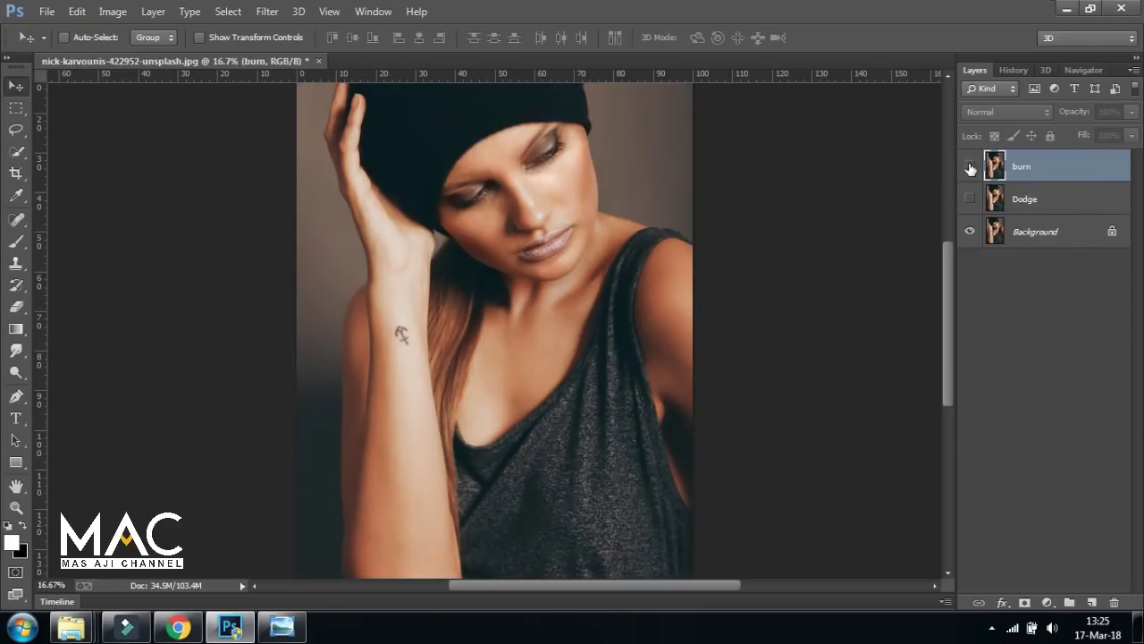
pyautogui.click(970, 167)
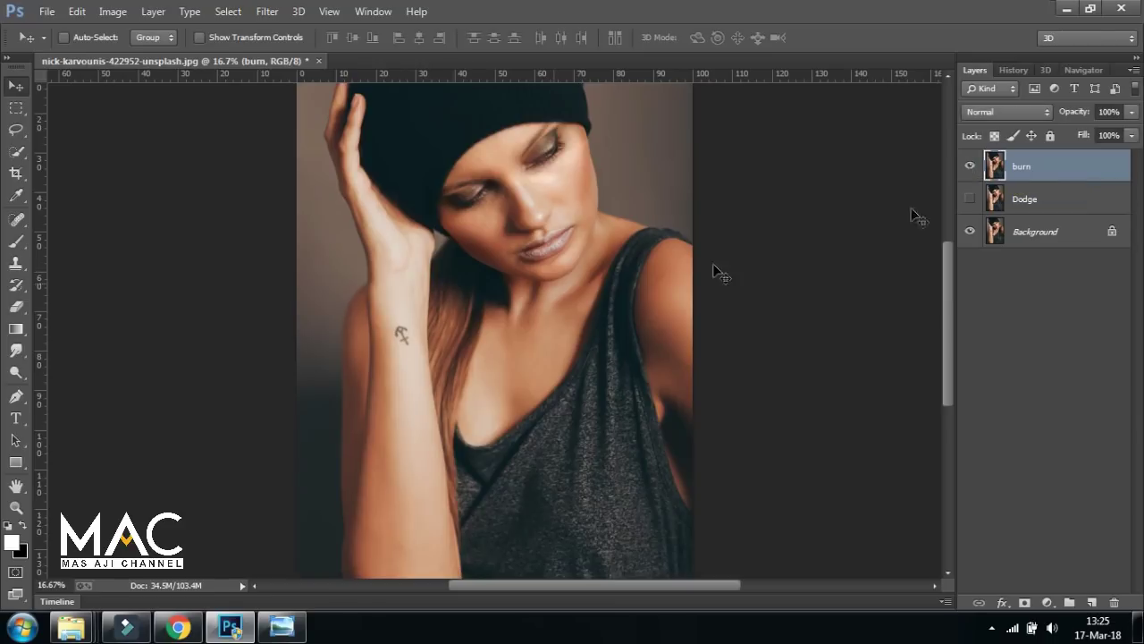
pyautogui.hotkey('ctrl', '+')
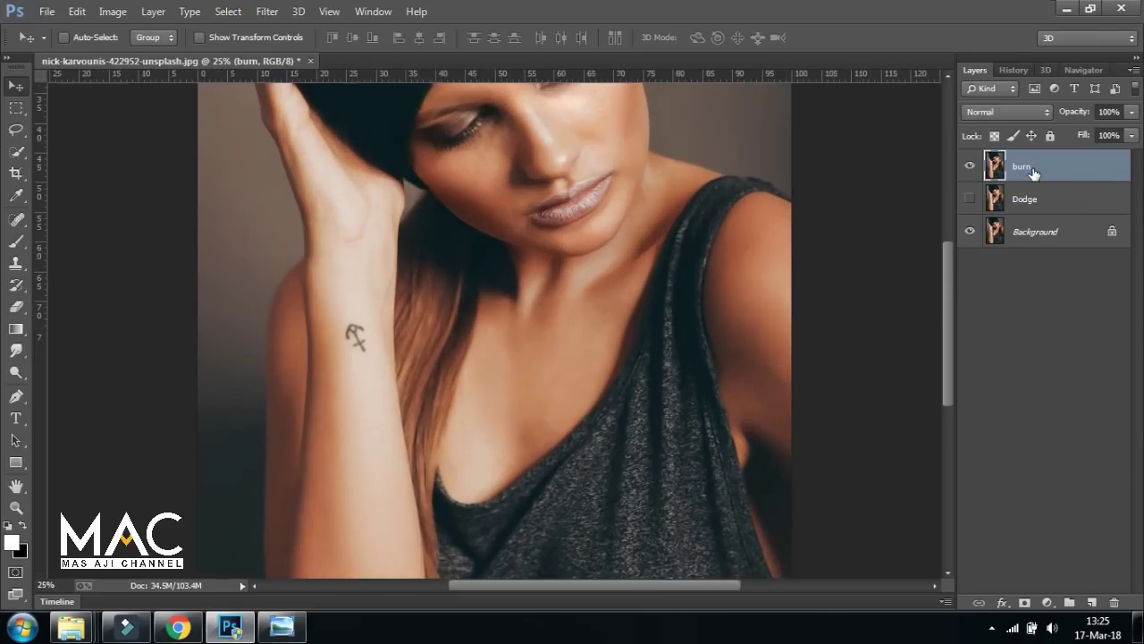
pyautogui.hotkey('ctrl', '+')
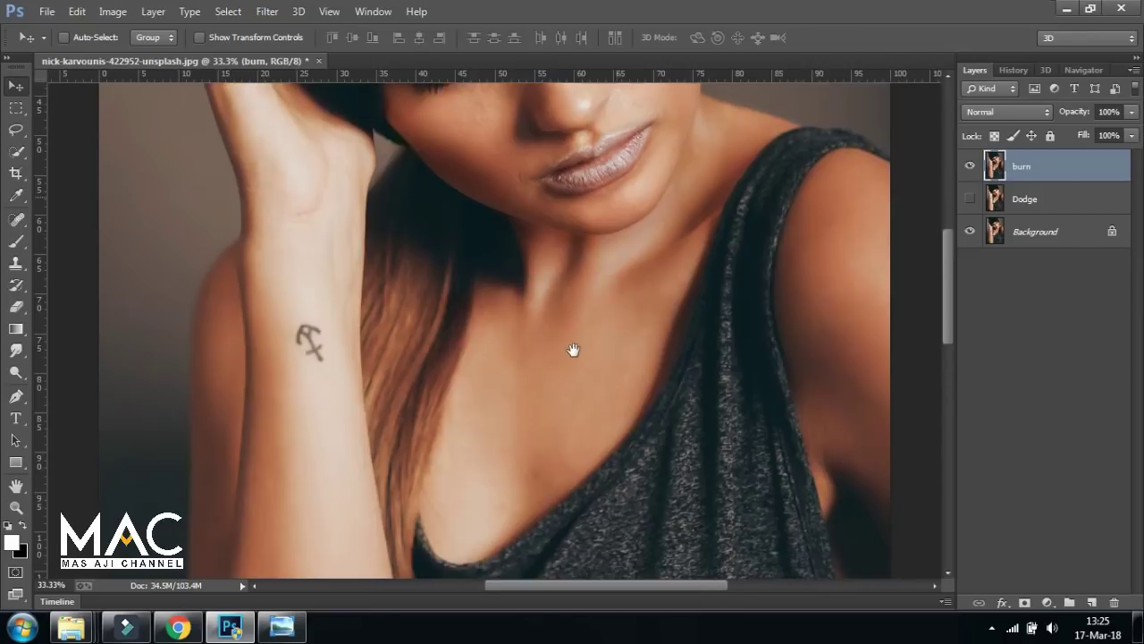
pyautogui.moveTo(621, 192); pyautogui.dragTo(572, 335)
pyautogui.moveTo(617, 244); pyautogui.dragTo(606, 276)
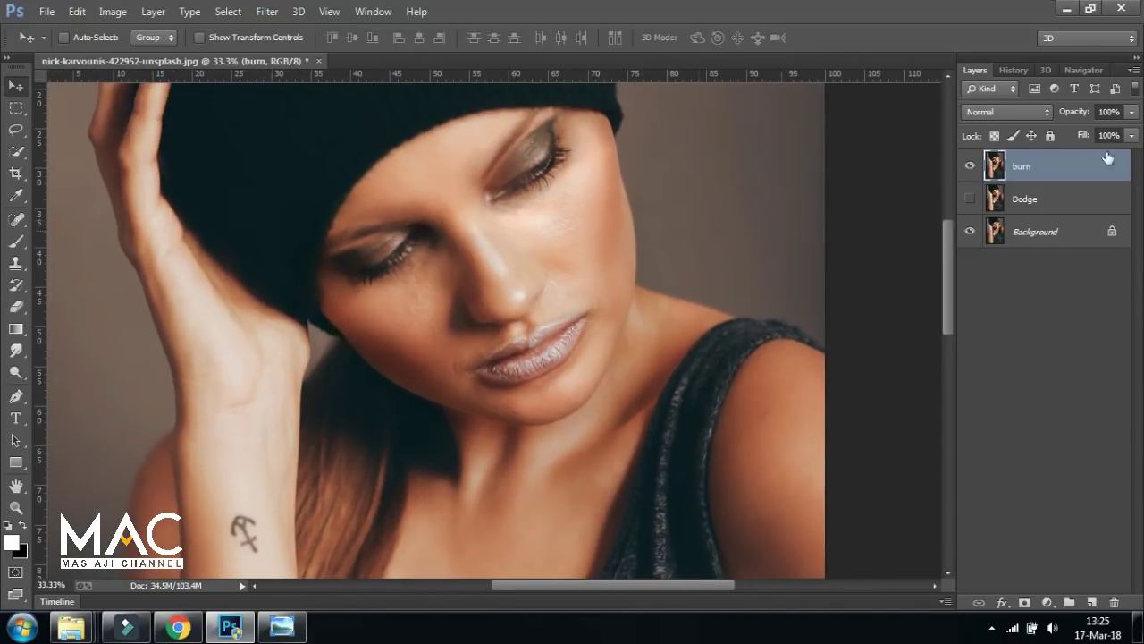
pyautogui.click(23, 529)
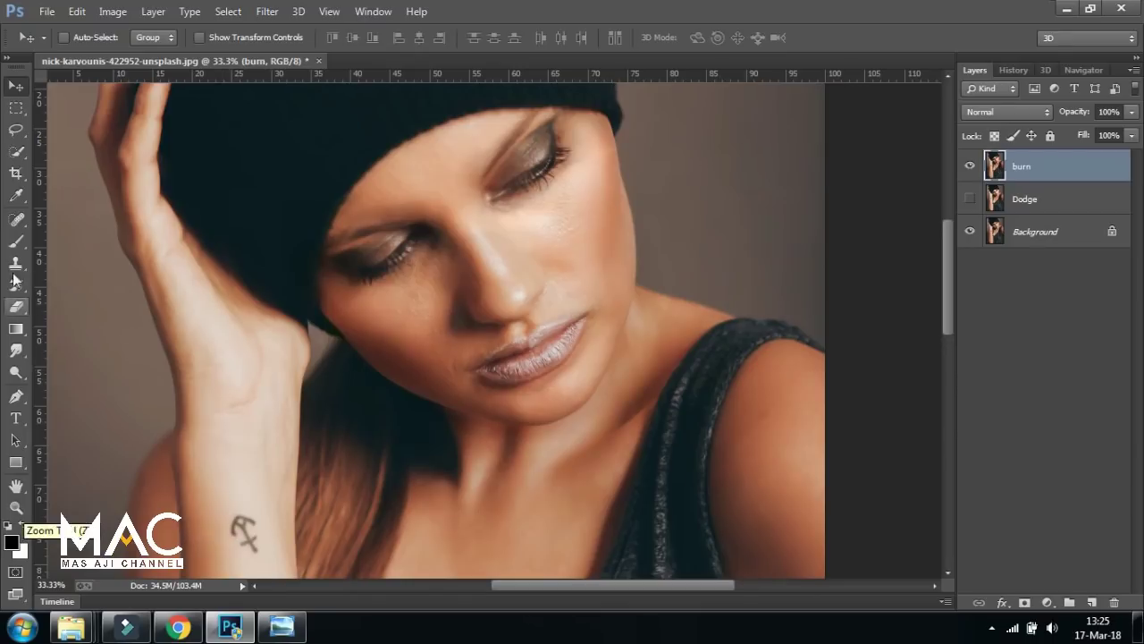
# Switch to the Burn tool and darken the cheek shadow beside the hair.
pyautogui.click(16, 370)
pyautogui.click(85, 385)
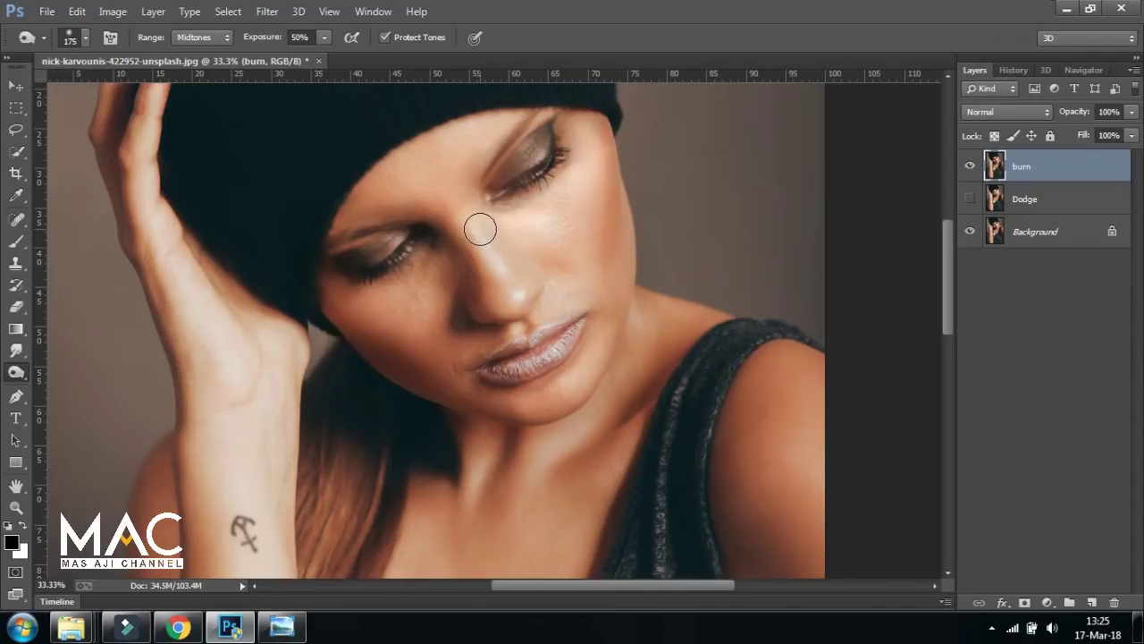
pyautogui.scroll(1, 514, 285)
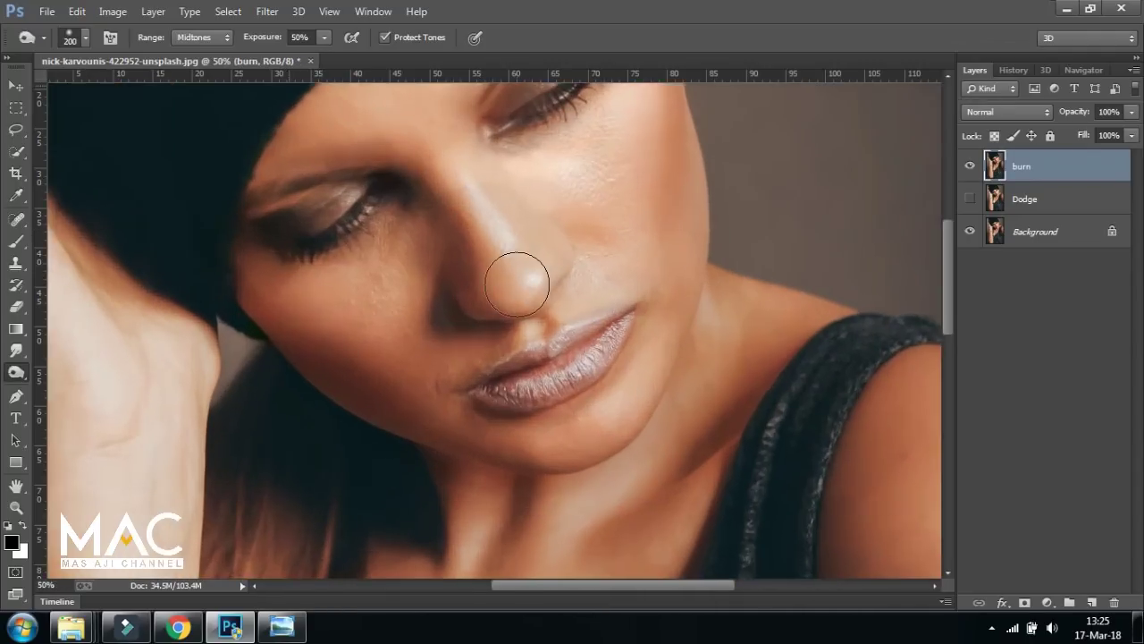
pyautogui.moveTo(568, 262); pyautogui.dragTo(521, 245)
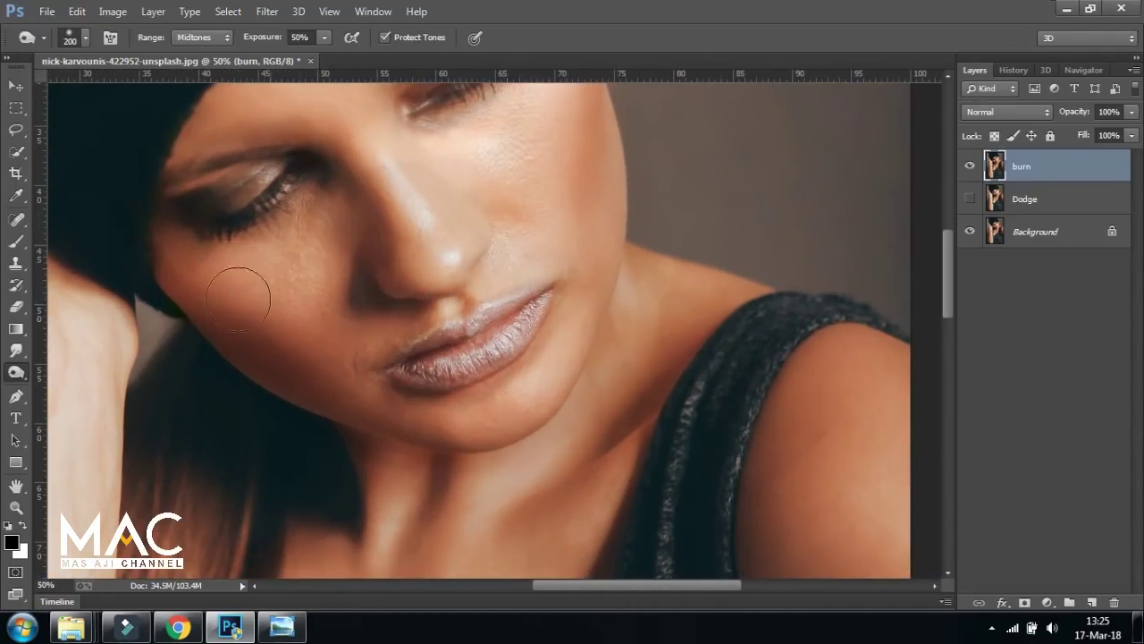
pyautogui.moveTo(295, 371)
pyautogui.mouseDown()
pyautogui.moveTo(238, 319)
pyautogui.moveTo(225, 322)
pyautogui.moveTo(362, 418)
pyautogui.moveTo(470, 439)
pyautogui.moveTo(588, 401)
pyautogui.mouseUp()
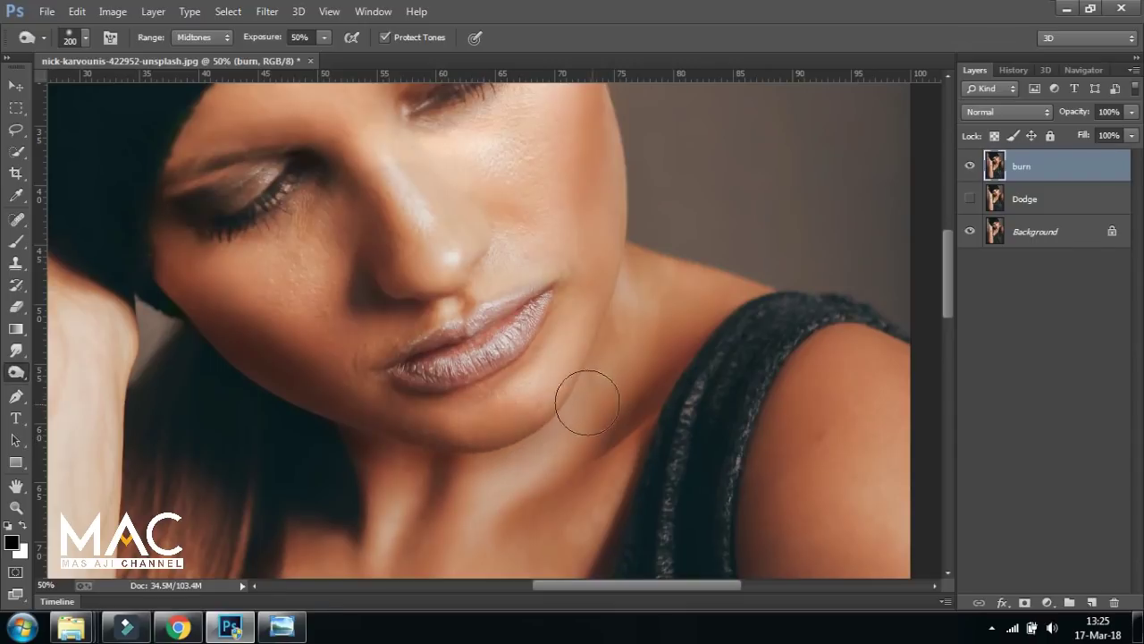
# Move down to the arm, enlarge the brush to 300, and darken the arm's left edges.
pyautogui.moveTo(623, 323); pyautogui.dragTo(590, 454)
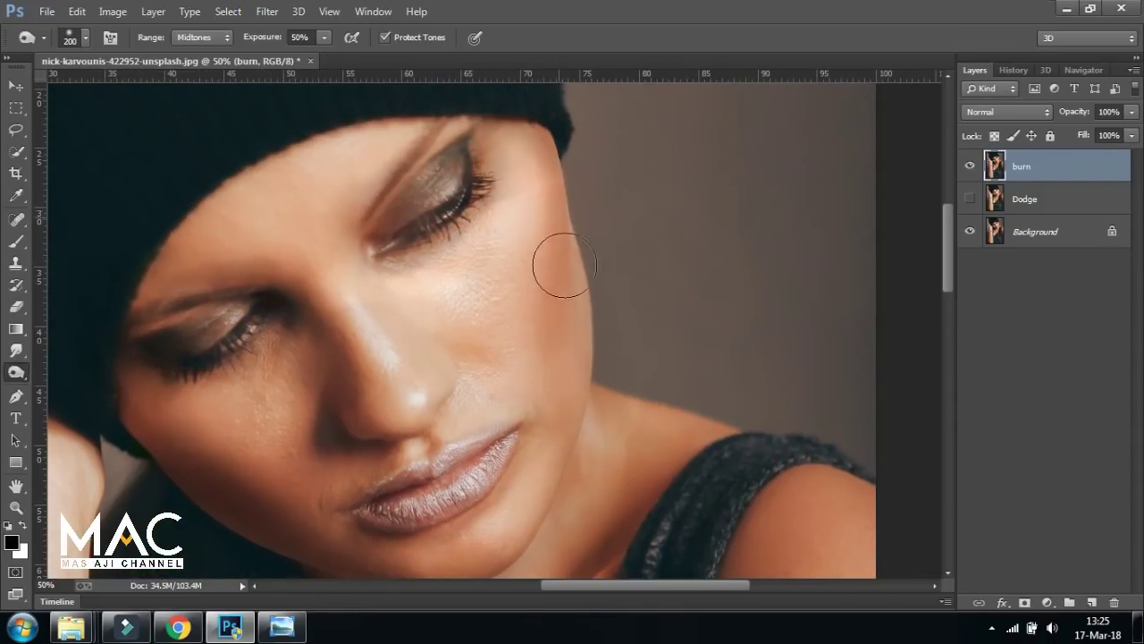
pyautogui.moveTo(557, 255); pyautogui.dragTo(602, 401)
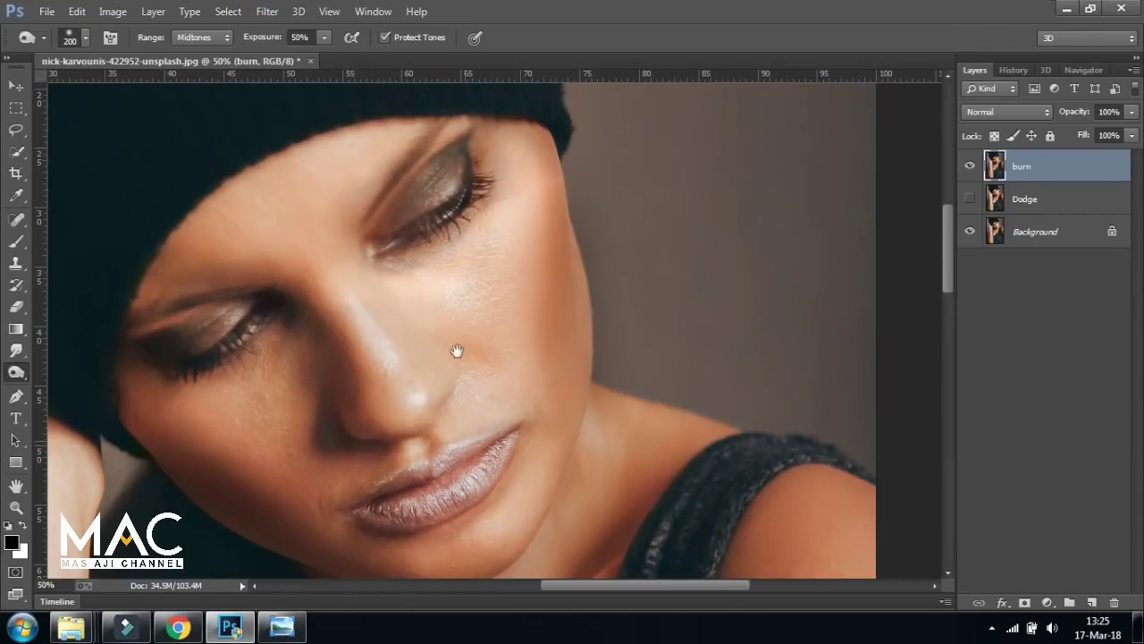
pyautogui.moveTo(463, 444); pyautogui.dragTo(443, 285)
pyautogui.moveTo(603, 439); pyautogui.dragTo(514, 248)
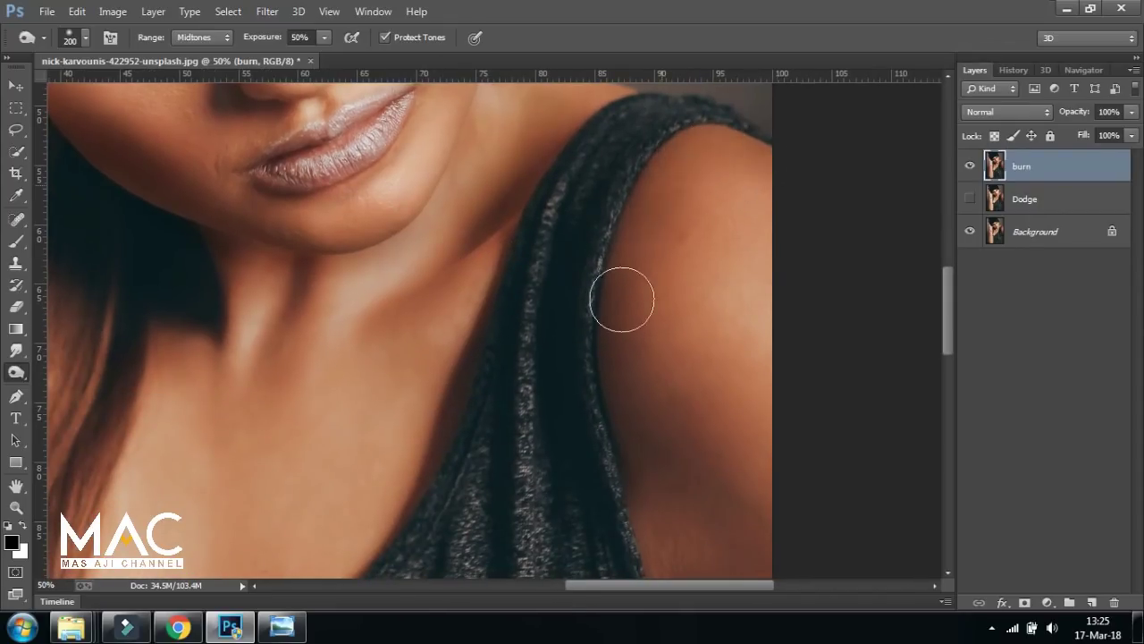
pyautogui.moveTo(687, 484)
pyautogui.mouseDown()
pyautogui.moveTo(582, 292)
pyautogui.moveTo(578, 169)
pyautogui.moveTo(528, 159)
pyautogui.moveTo(623, 387)
pyautogui.mouseUp()
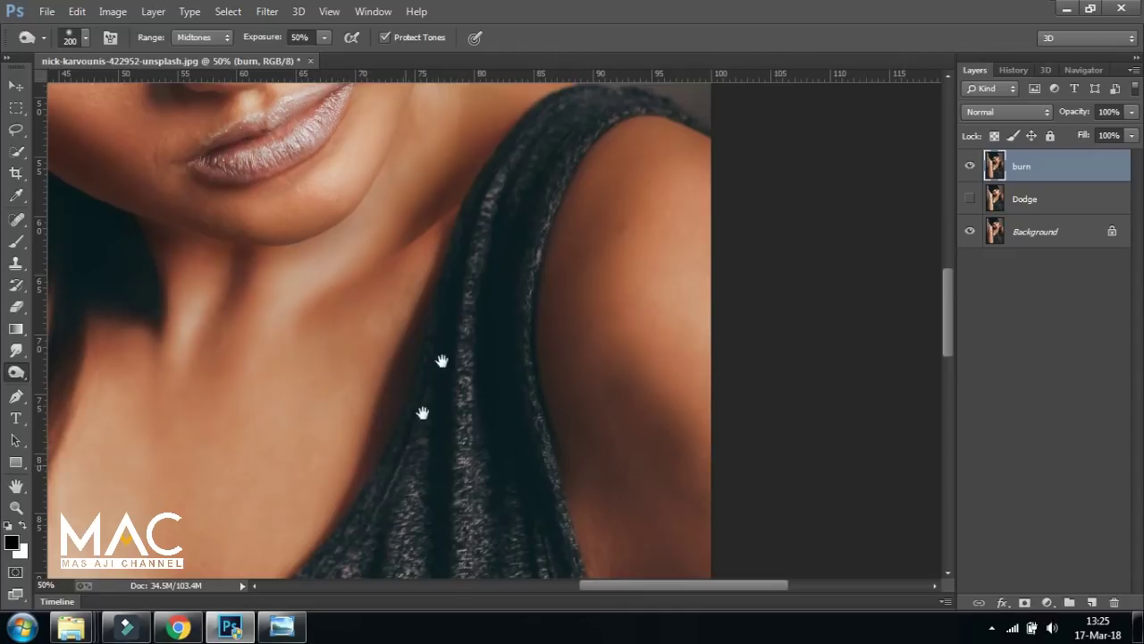
pyautogui.moveTo(405, 456); pyautogui.dragTo(459, 241)
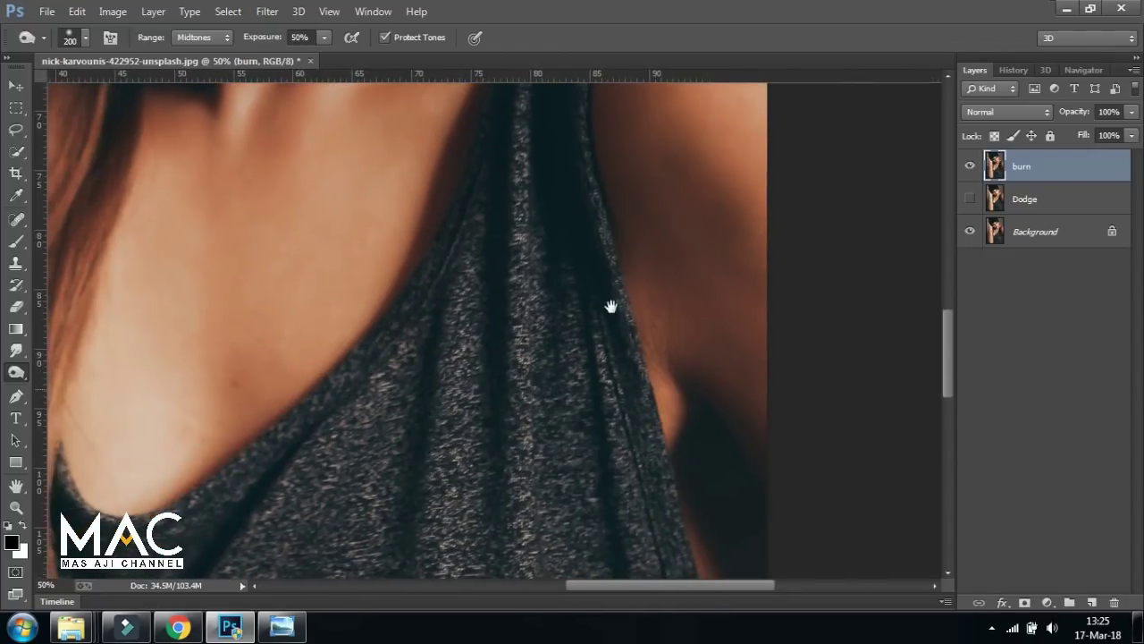
pyautogui.moveTo(332, 421); pyautogui.dragTo(550, 314)
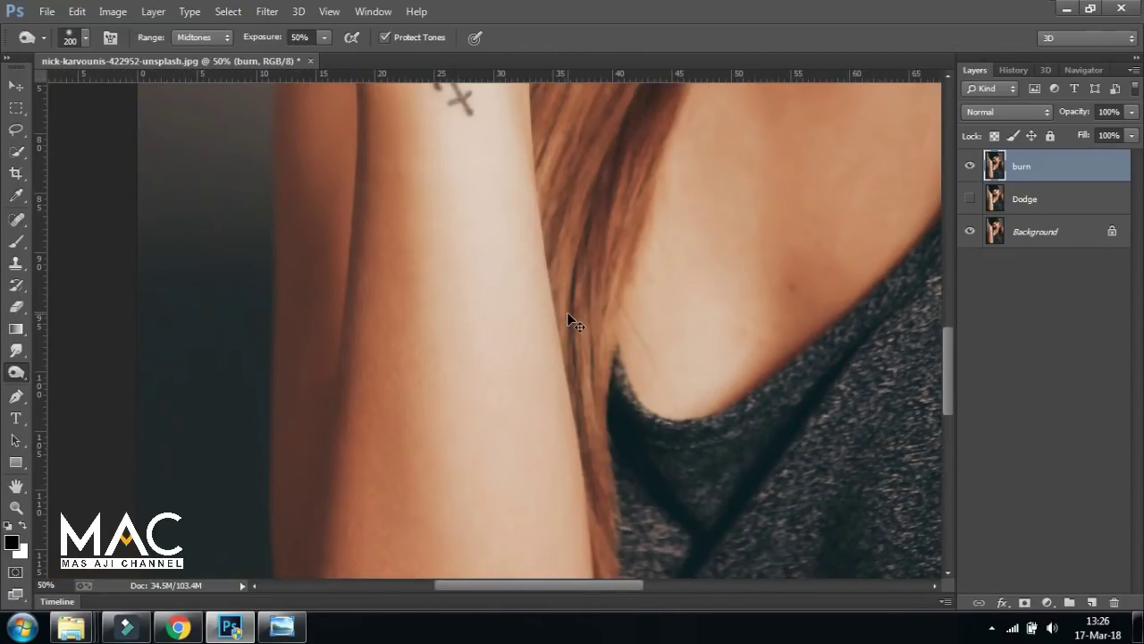
pyautogui.hotkey('ctrl', '-')
pyautogui.hotkey('ctrl', '-')
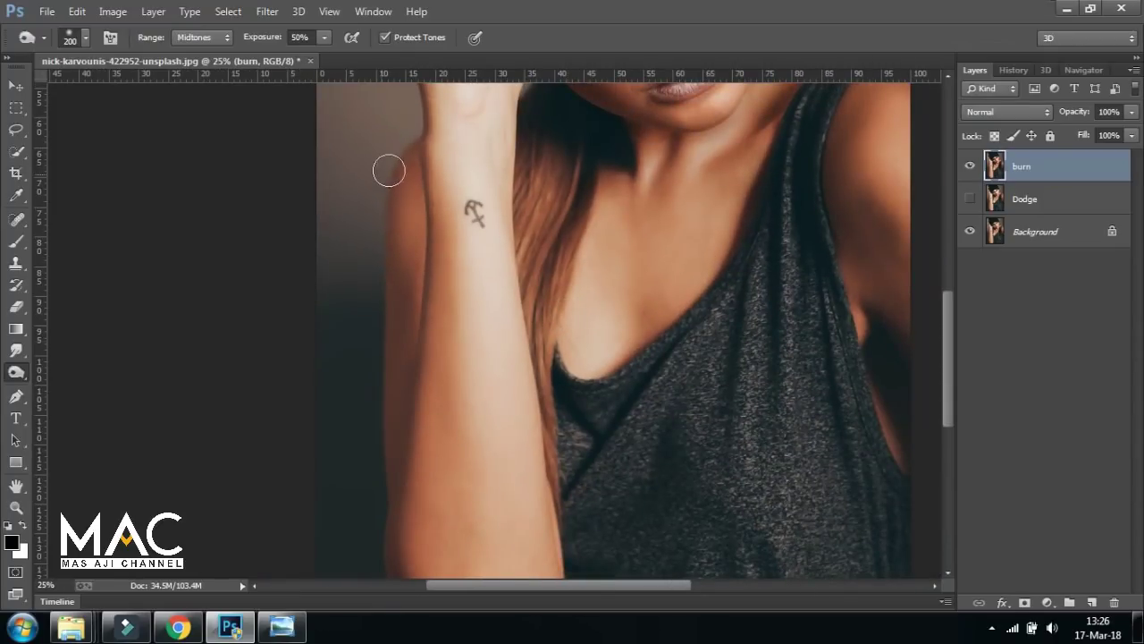
pyautogui.press(']')
pyautogui.press(']')
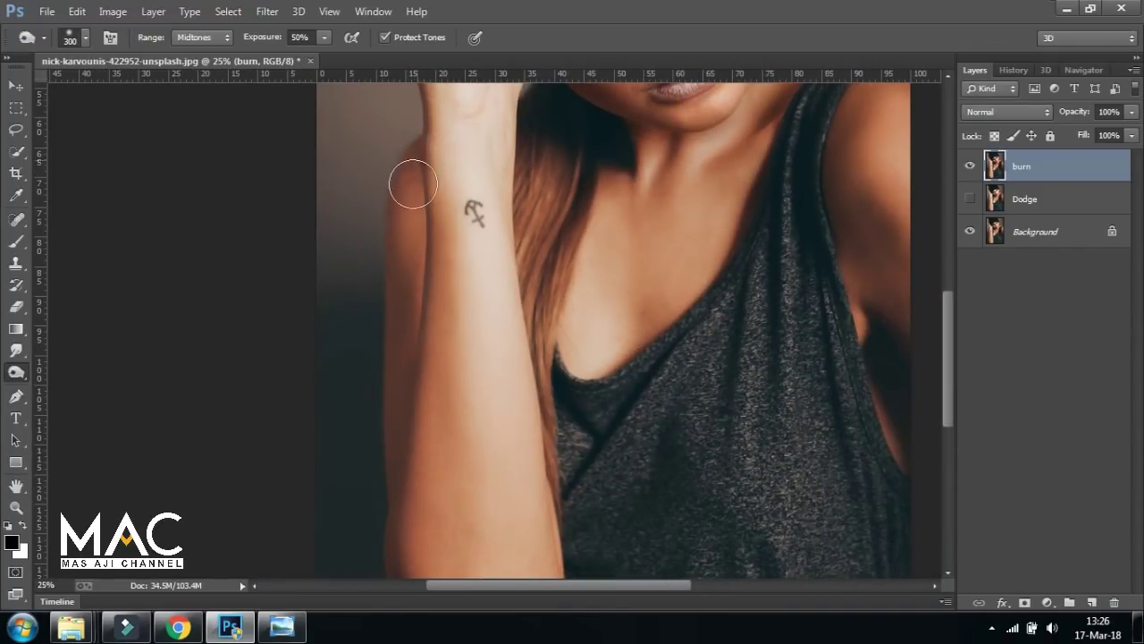
pyautogui.moveTo(404, 401); pyautogui.dragTo(401, 534)
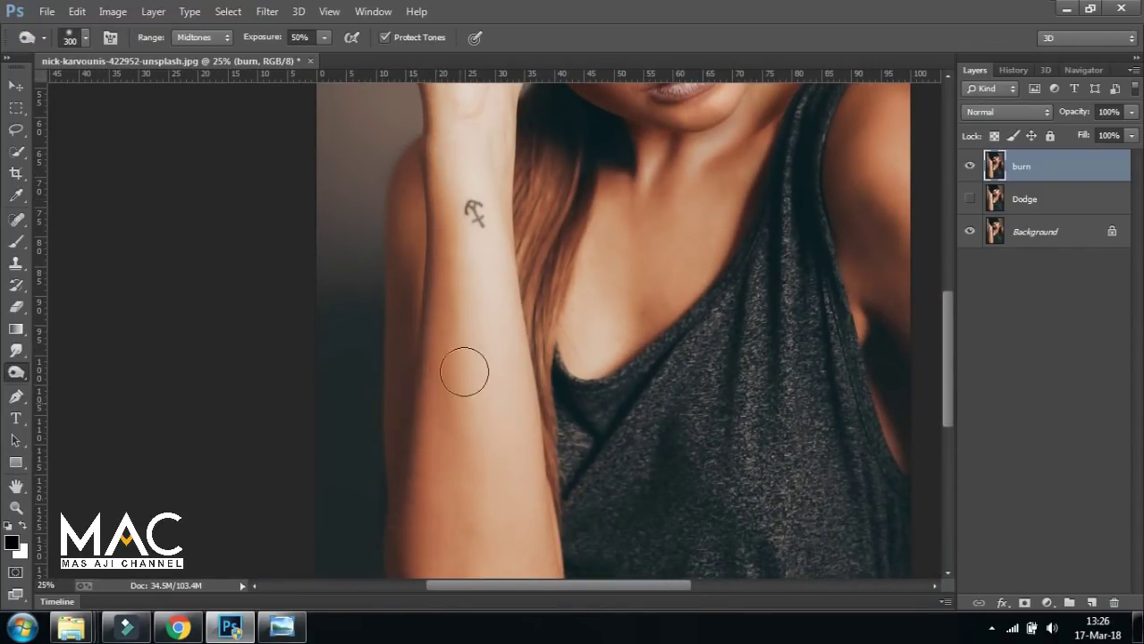
pyautogui.moveTo(421, 184); pyautogui.dragTo(419, 439)
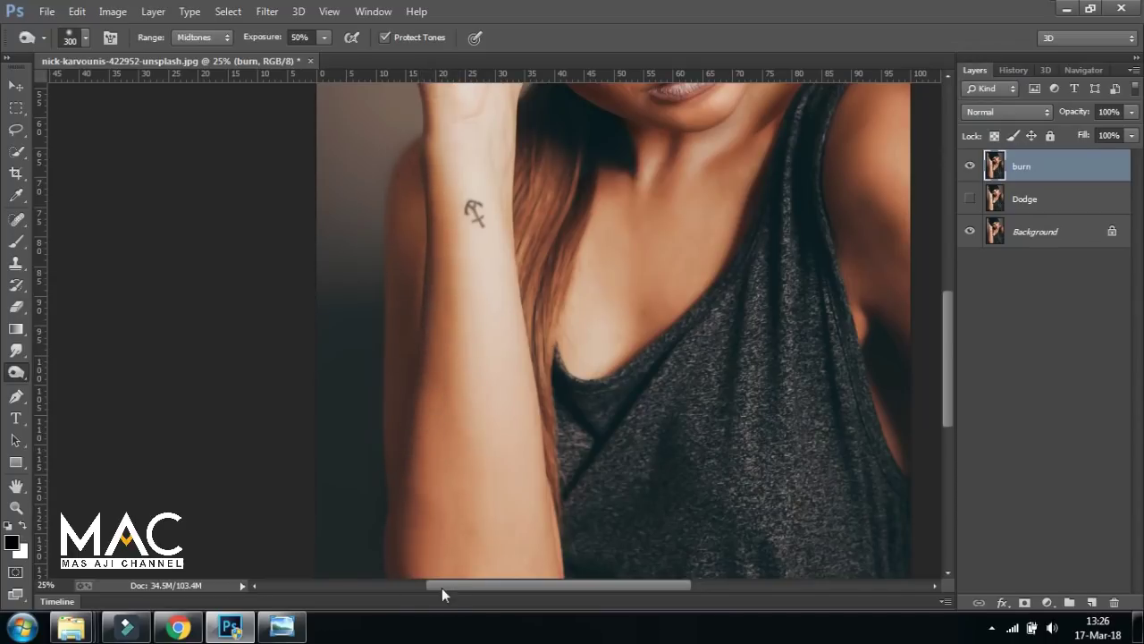
# Return to the face and hat, zoom in, and shrink the Burn brush for the nose.
pyautogui.moveTo(604, 473)
pyautogui.mouseDown()
pyautogui.moveTo(567, 351)
pyautogui.moveTo(614, 449)
pyautogui.mouseUp()
pyautogui.moveTo(595, 166); pyautogui.dragTo(596, 324)
pyautogui.moveTo(628, 242)
pyautogui.mouseDown()
pyautogui.moveTo(628, 331)
pyautogui.moveTo(683, 455)
pyautogui.mouseUp()
pyautogui.moveTo(653, 375); pyautogui.dragTo(685, 456)
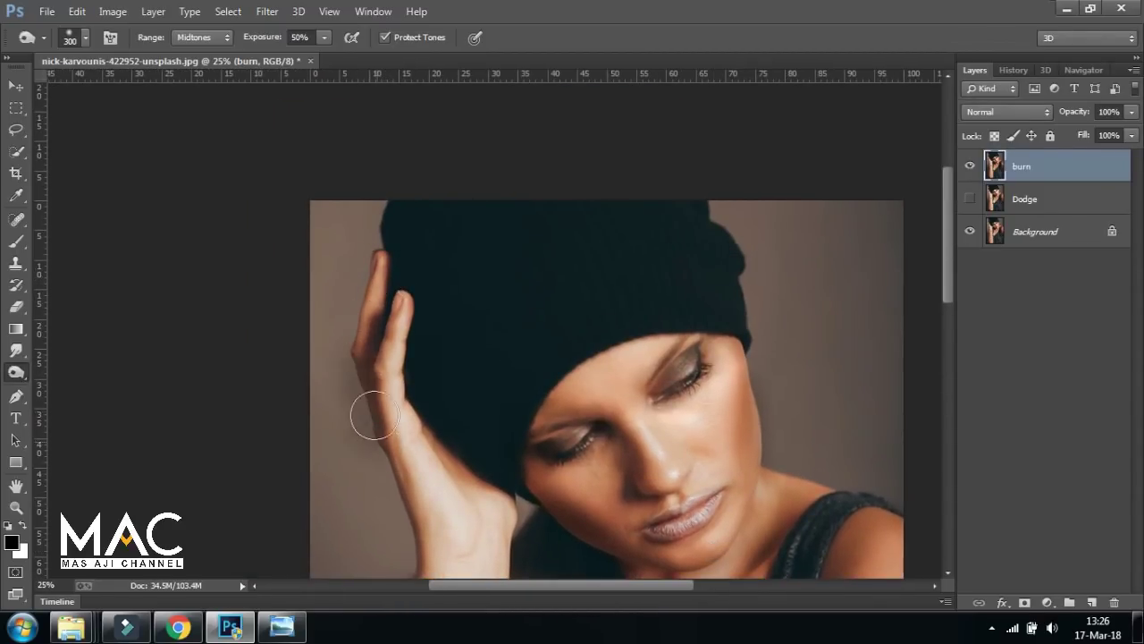
pyautogui.moveTo(369, 318); pyautogui.dragTo(370, 319)
pyautogui.scroll(2, 593, 369)
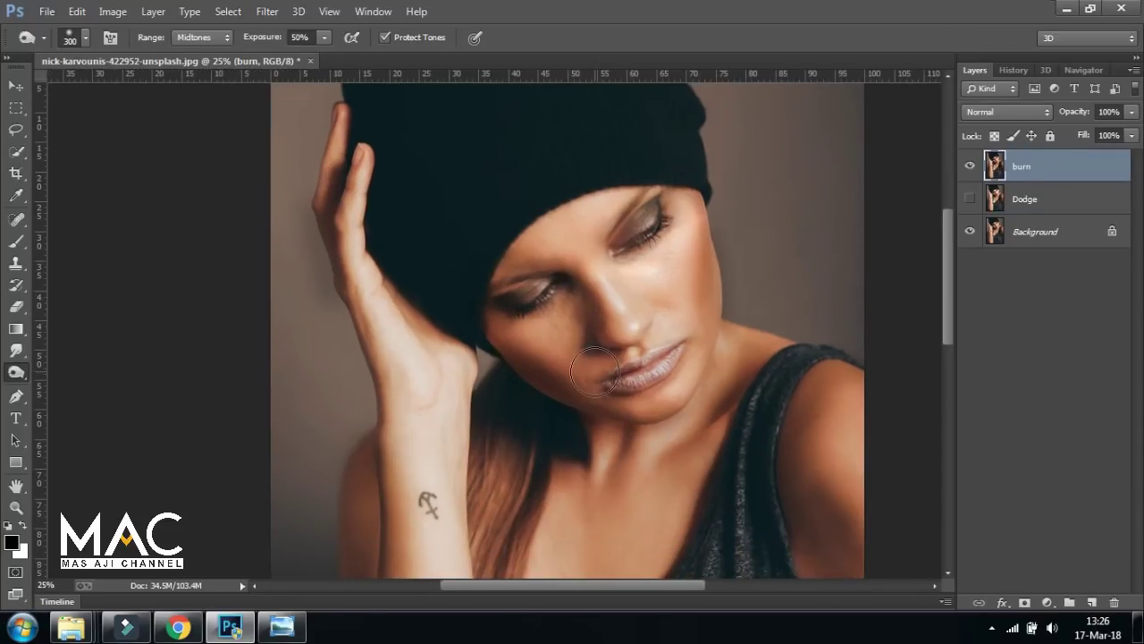
pyautogui.scroll(1, 594, 369)
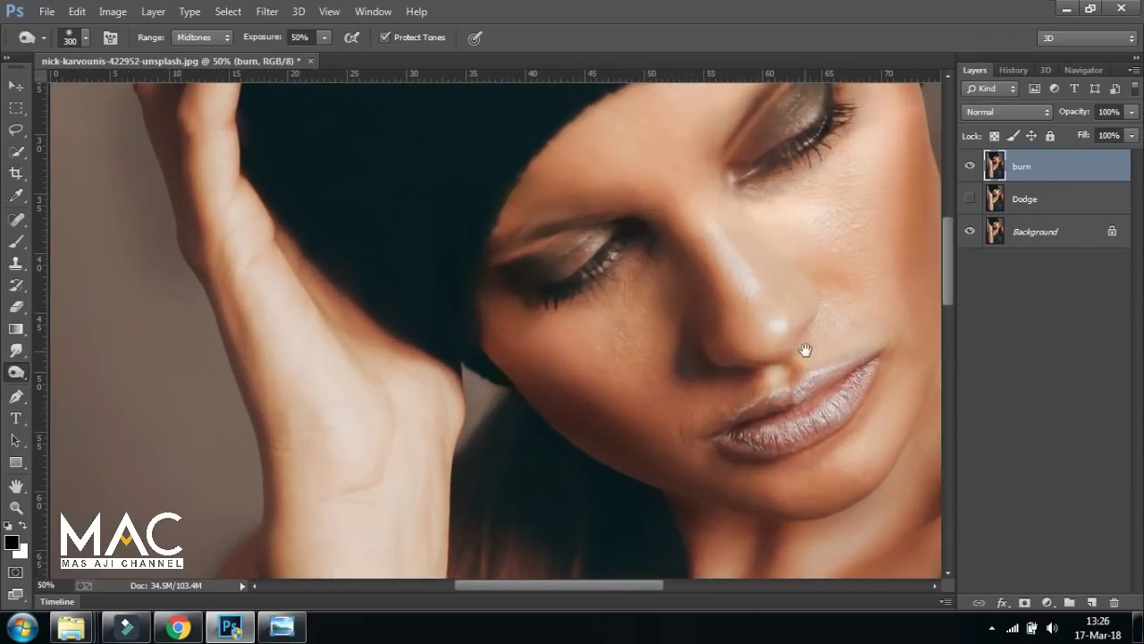
pyautogui.scroll(1, 670, 345)
pyautogui.press('[')
pyautogui.press('[')
pyautogui.press('[')
pyautogui.press('[')
pyautogui.press('[')
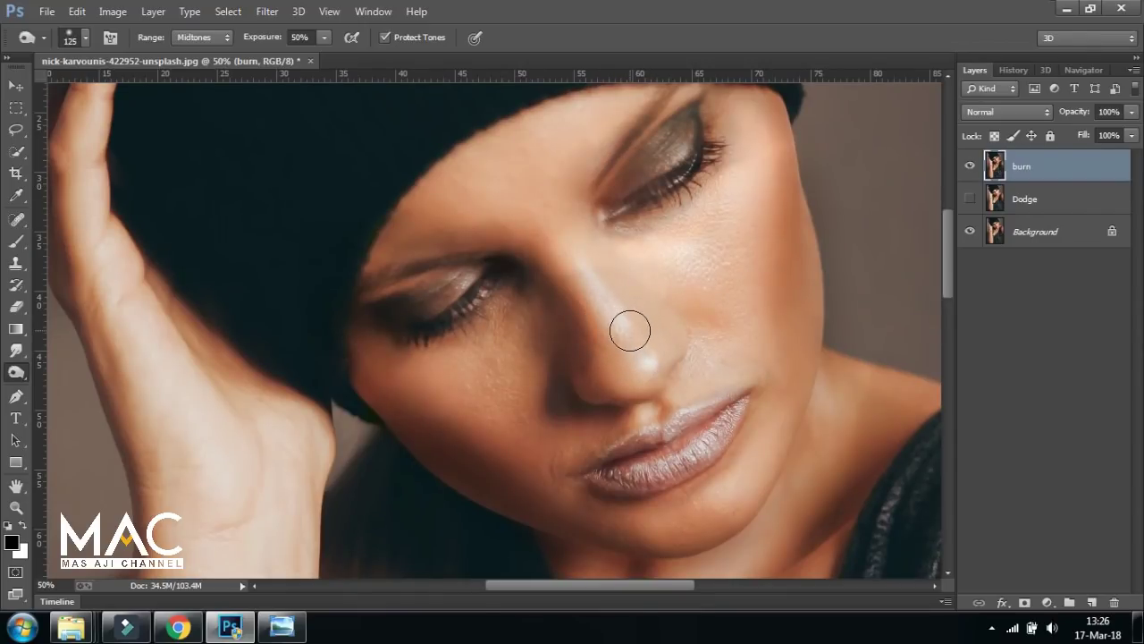
pyautogui.press('[')
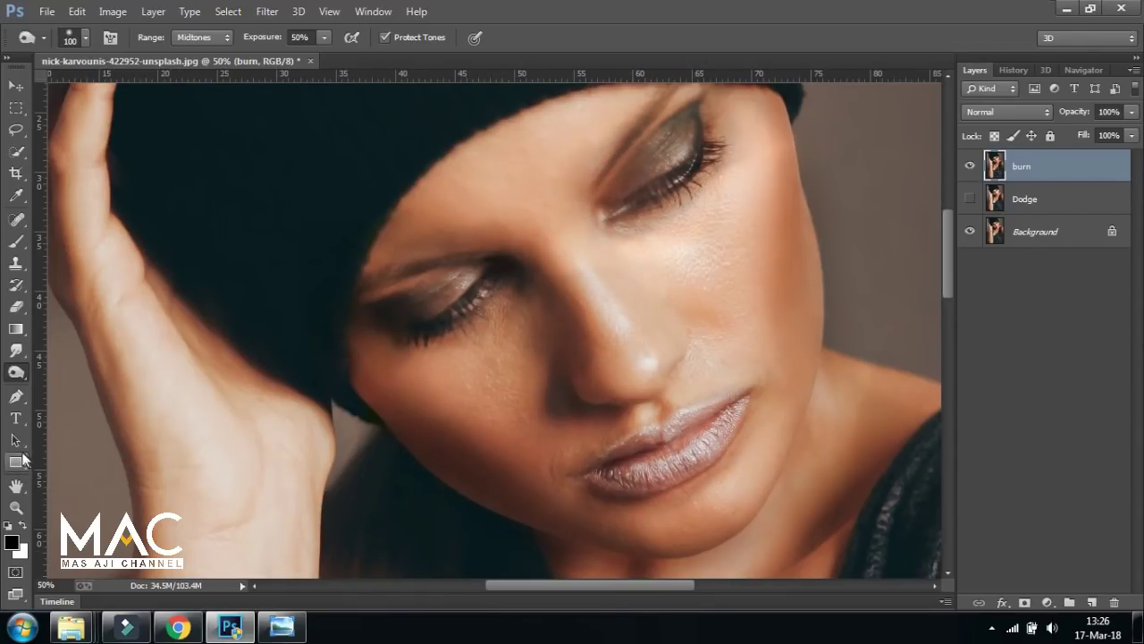
# Set the foreground colour to #bfaca5, sampled from the lip tone.
pyautogui.click(11, 542)
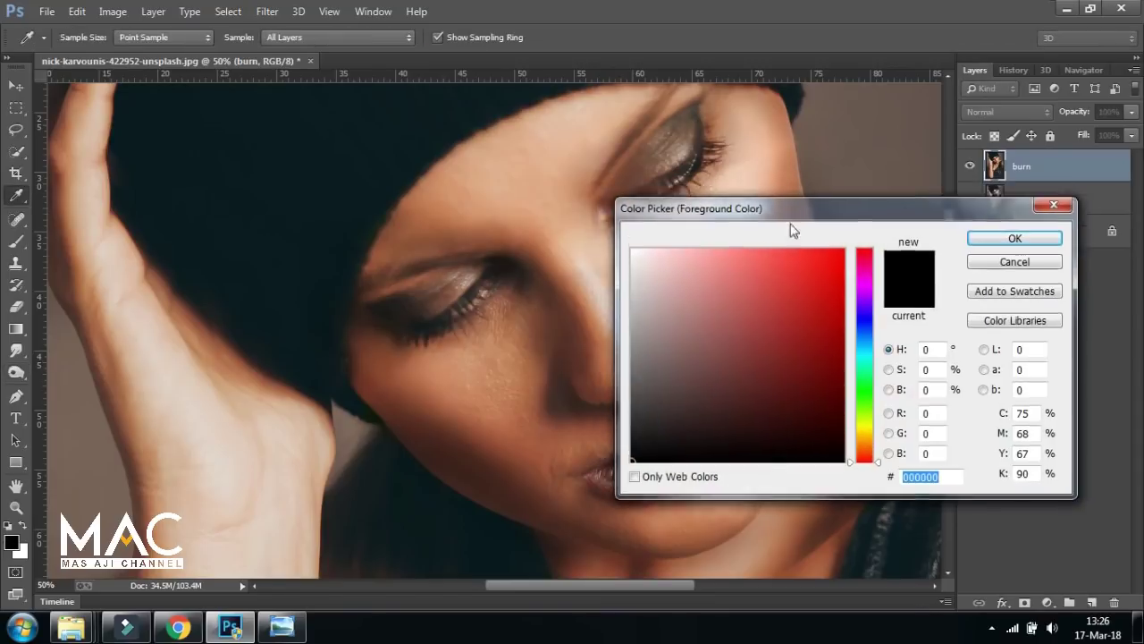
pyautogui.moveTo(779, 194); pyautogui.dragTo(915, 184)
pyautogui.click(694, 457)
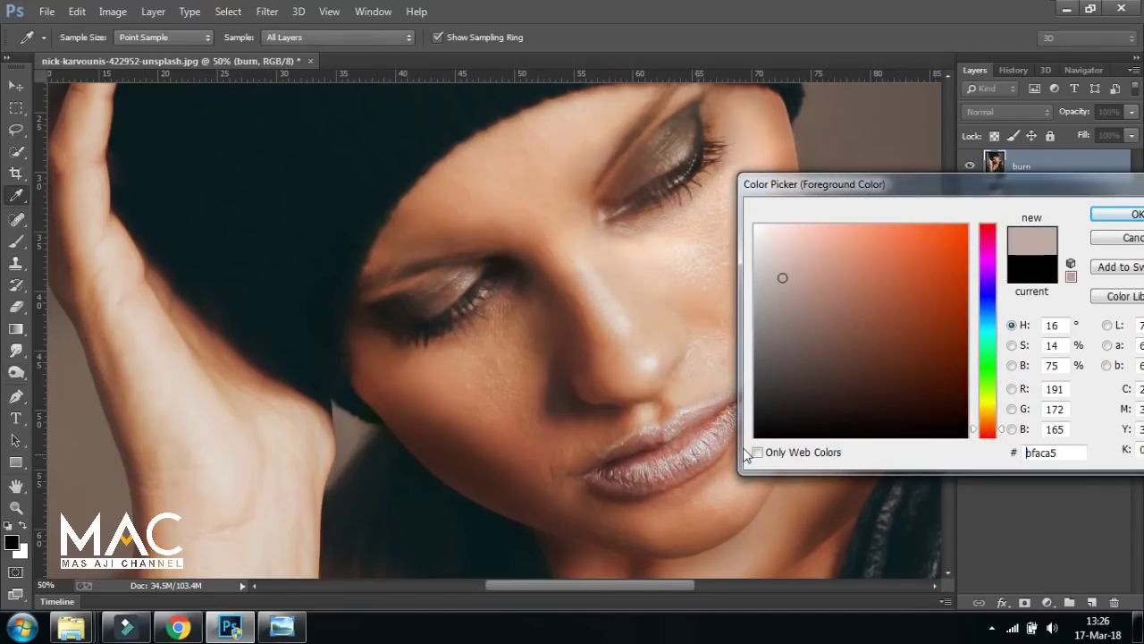
pyautogui.click(1108, 216)
# Zoom in on the lips, shrink the brush, and burn along the lower and upper lips.
pyautogui.hotkey('ctrl', '+')
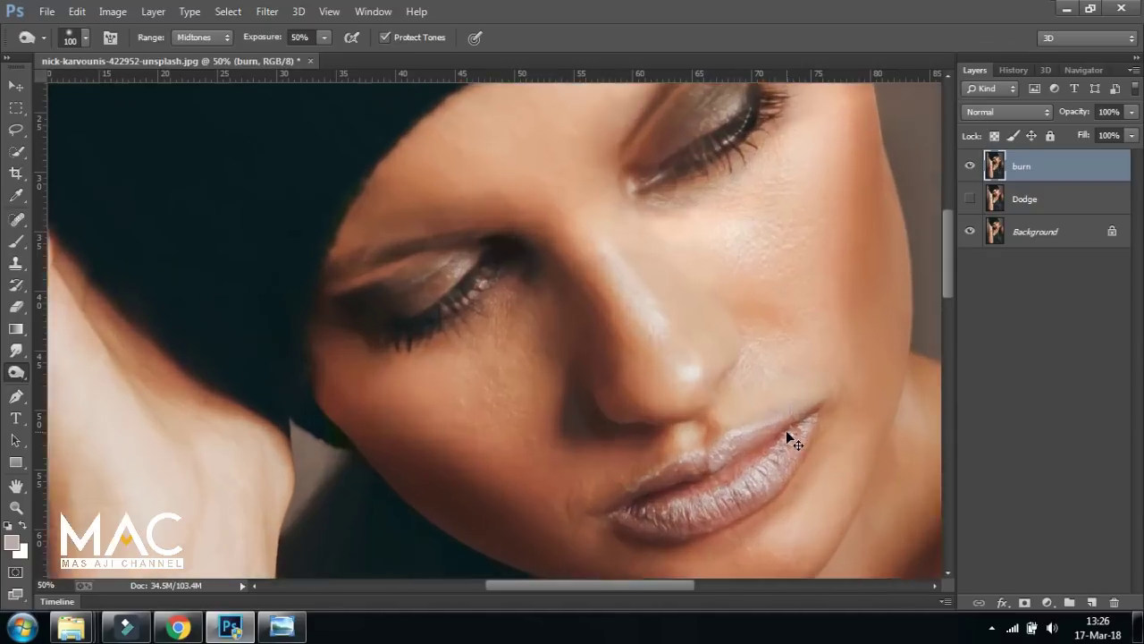
pyautogui.moveTo(664, 449); pyautogui.dragTo(550, 377)
pyautogui.press('[')
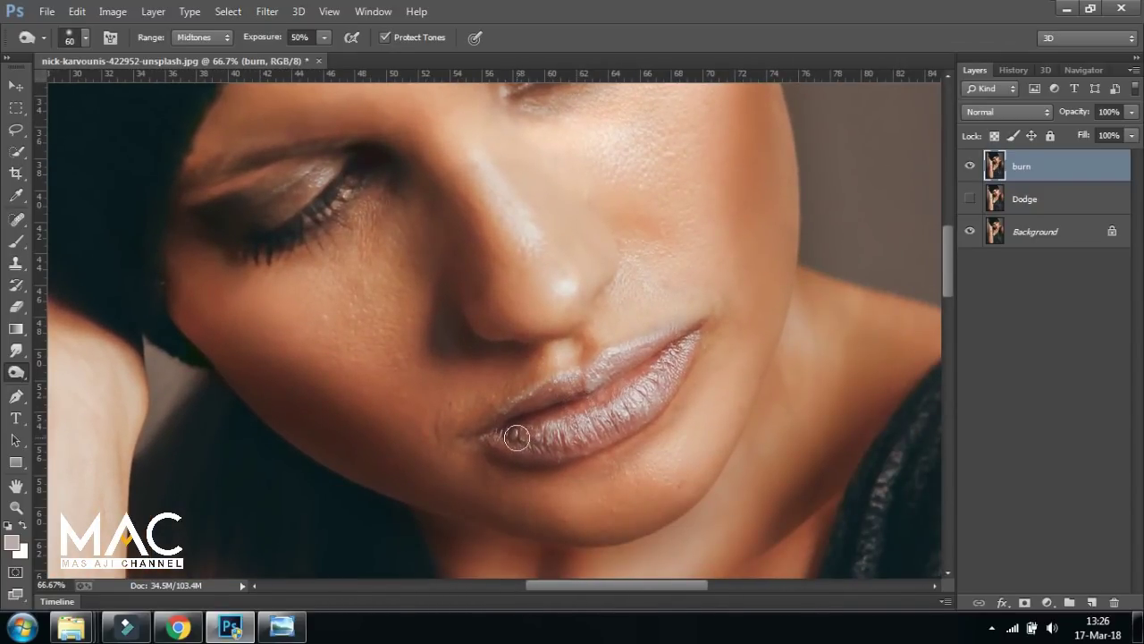
pyautogui.moveTo(515, 437)
pyautogui.mouseDown()
pyautogui.moveTo(674, 367)
pyautogui.moveTo(563, 394)
pyautogui.moveTo(657, 355)
pyautogui.mouseUp()
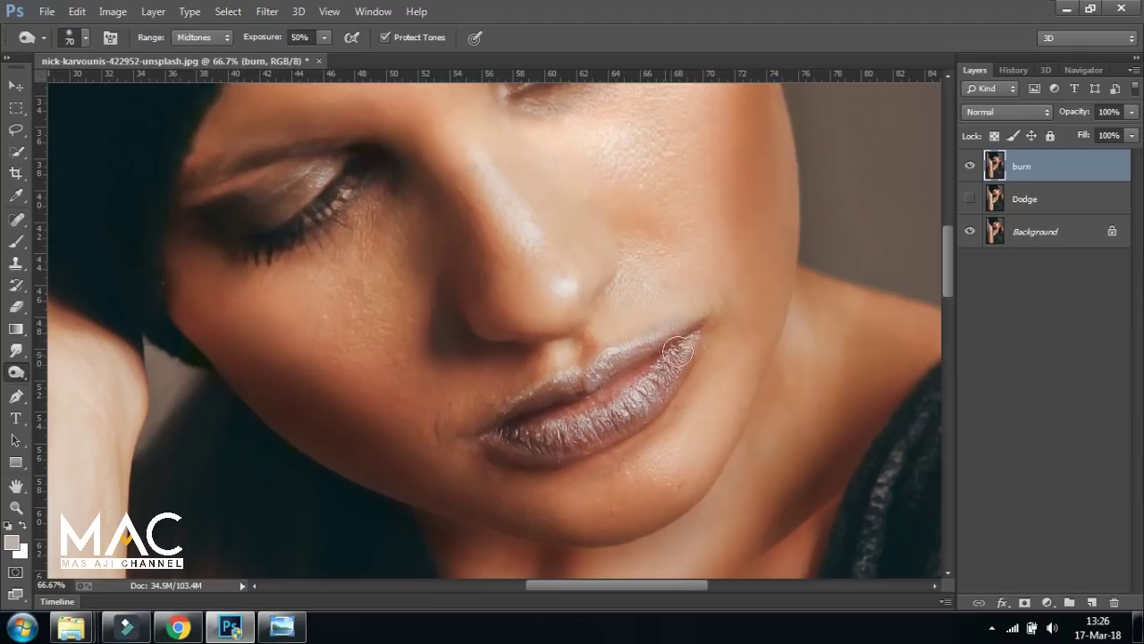
pyautogui.moveTo(583, 403); pyautogui.dragTo(674, 349)
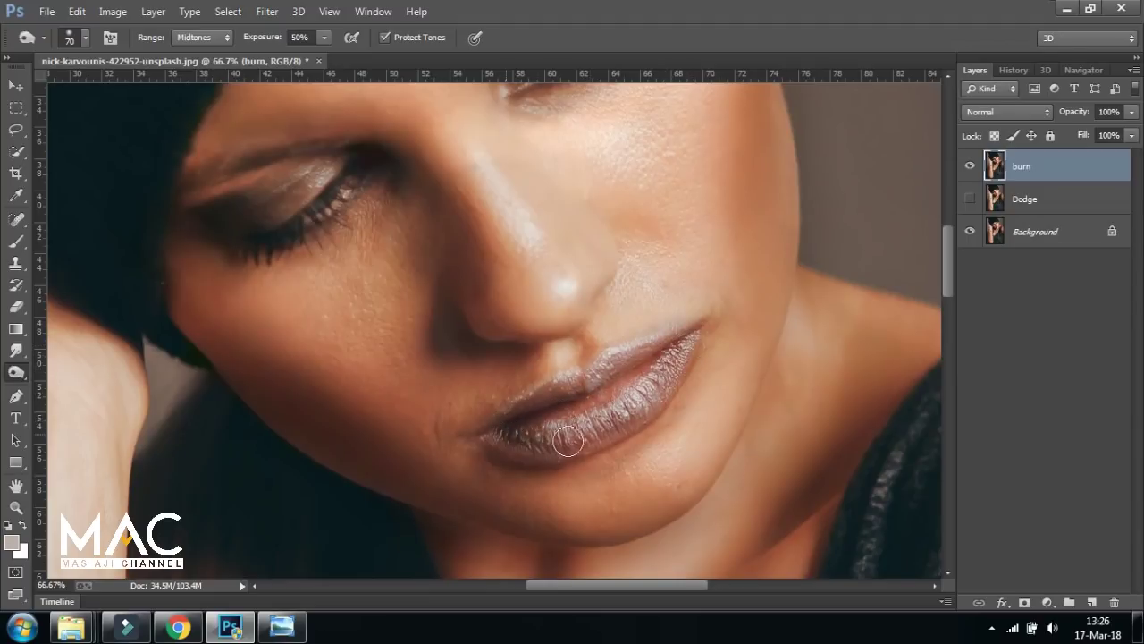
pyautogui.moveTo(674, 349); pyautogui.dragTo(636, 325)
# Burn the upper eyelid creases and the left eye's lower lid and lashes.
pyautogui.moveTo(578, 264); pyautogui.dragTo(547, 452)
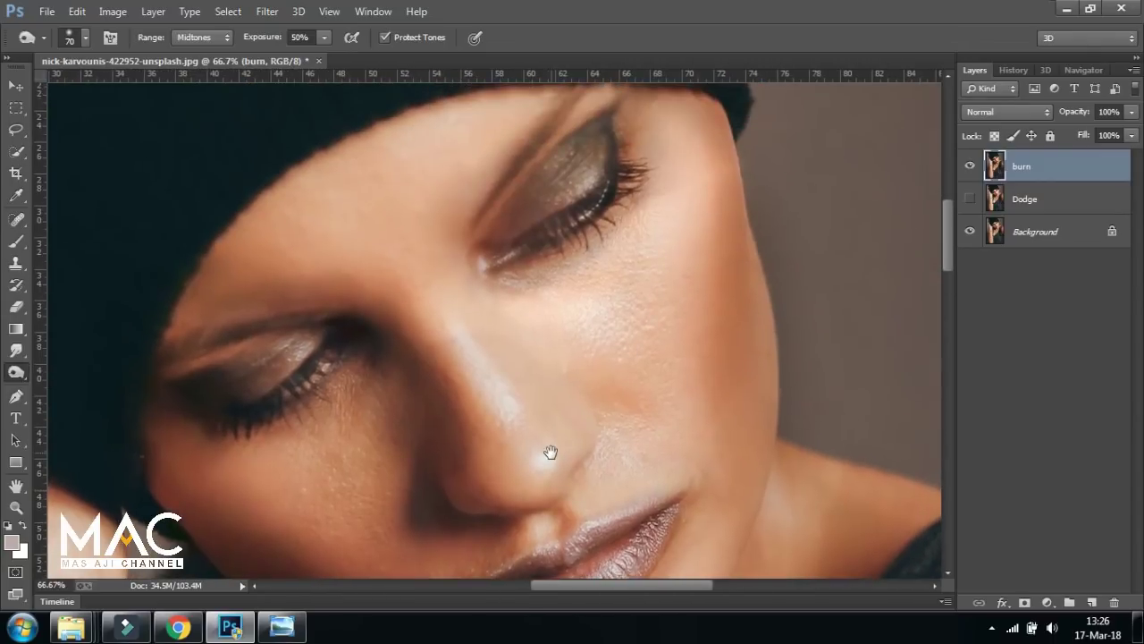
pyautogui.moveTo(502, 237)
pyautogui.mouseDown()
pyautogui.moveTo(593, 159)
pyautogui.moveTo(608, 165)
pyautogui.mouseUp()
pyautogui.moveTo(290, 344)
pyautogui.mouseDown()
pyautogui.moveTo(214, 376)
pyautogui.moveTo(278, 384)
pyautogui.moveTo(229, 391)
pyautogui.moveTo(304, 333)
pyautogui.moveTo(230, 331)
pyautogui.moveTo(158, 354)
pyautogui.mouseUp()
pyautogui.moveTo(503, 209)
pyautogui.mouseDown()
pyautogui.moveTo(482, 224)
pyautogui.moveTo(563, 112)
pyautogui.mouseUp()
pyautogui.moveTo(478, 223); pyautogui.dragTo(512, 160)
pyautogui.click(15, 89)
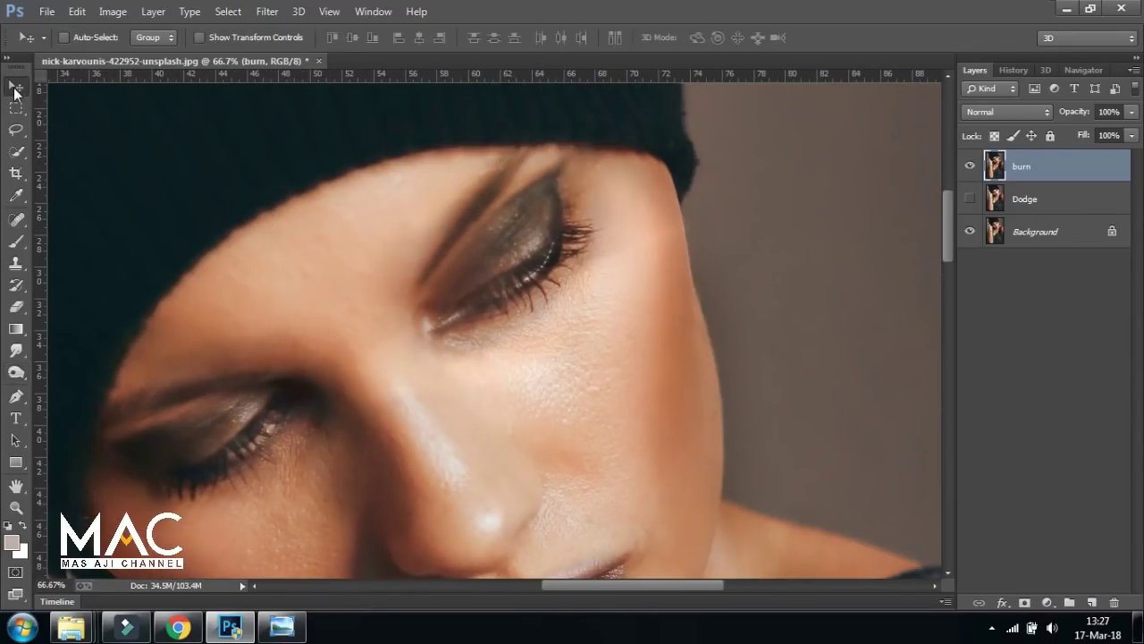
pyautogui.hotkey('ctrl', '-')
pyautogui.hotkey('ctrl', '-')
pyautogui.hotkey('ctrl', '-')
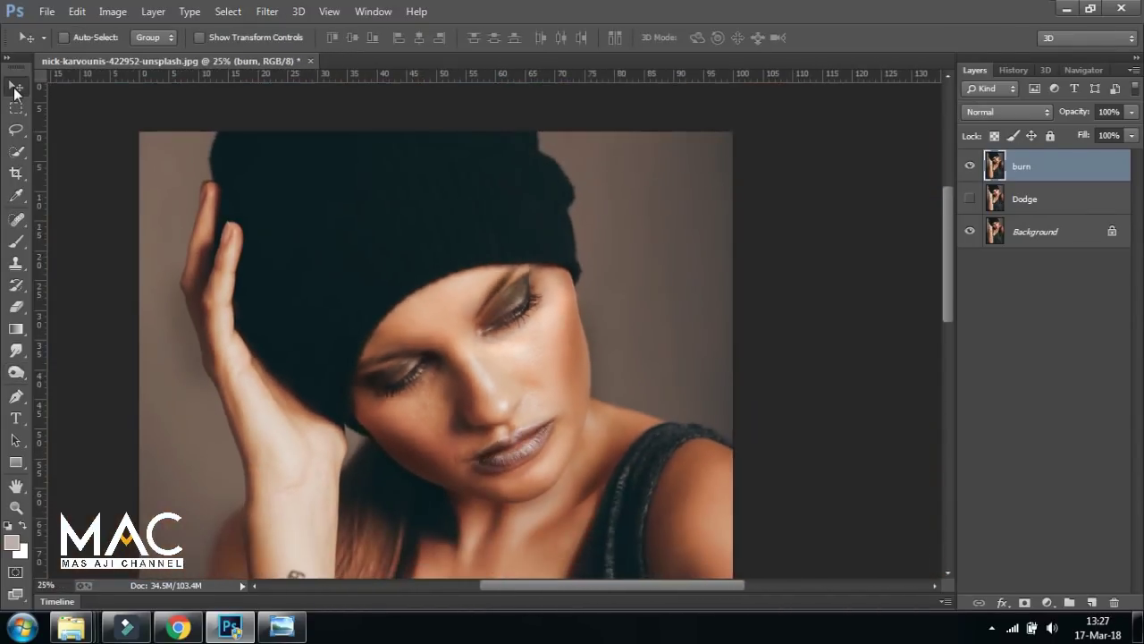
pyautogui.hotkey('ctrl', '-')
pyautogui.hotkey('ctrl', '+')
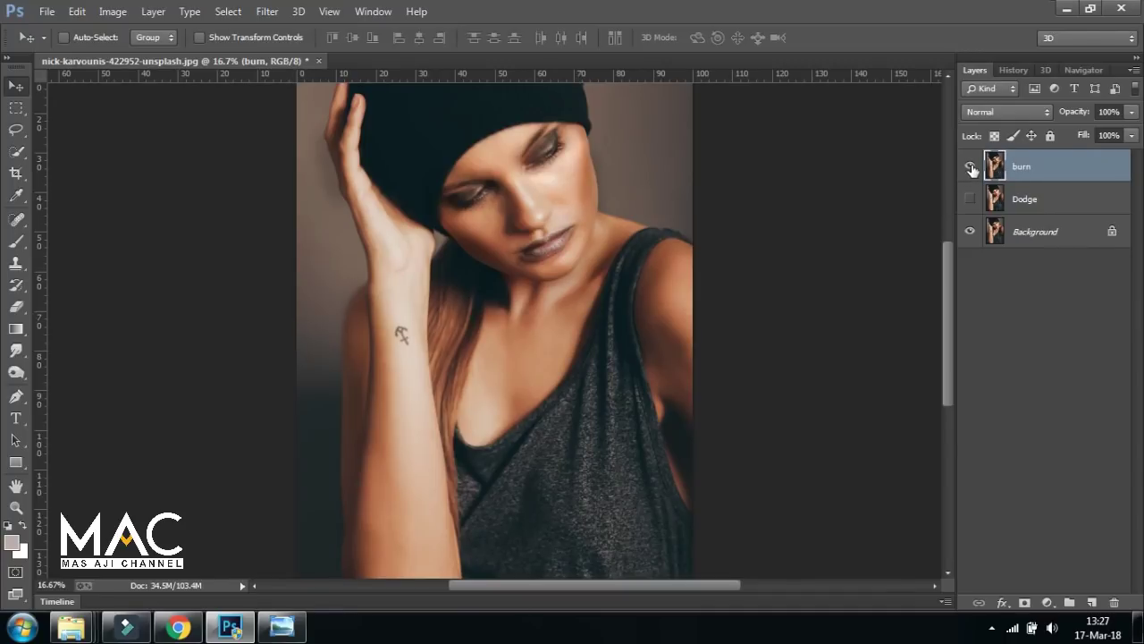
pyautogui.click(971, 168)
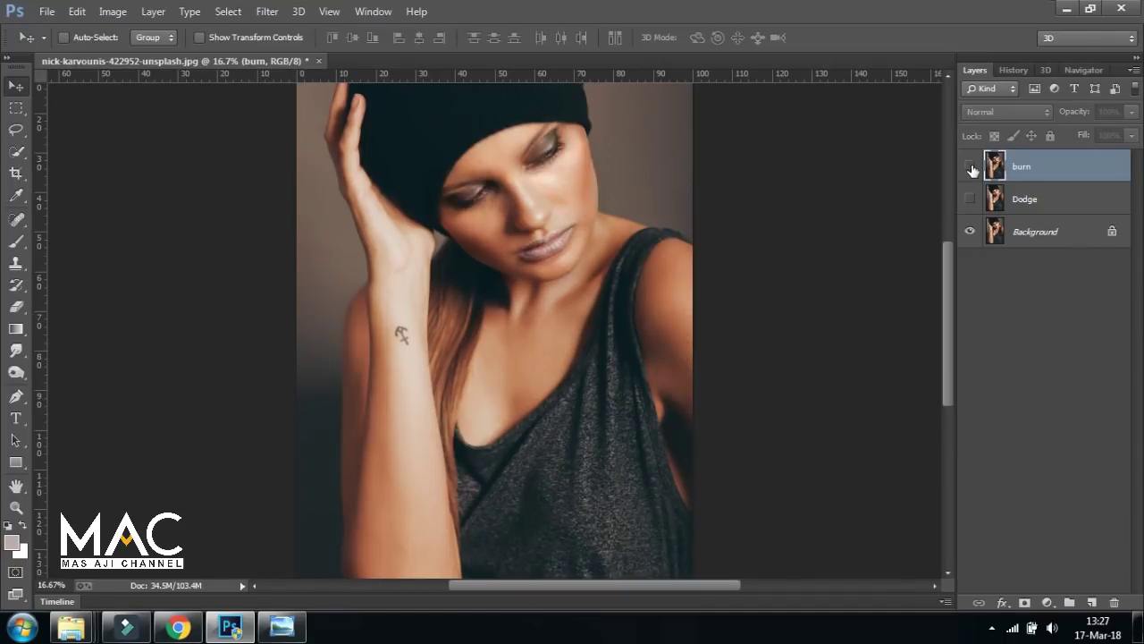
pyautogui.click(971, 232)
pyautogui.click(971, 232)
pyautogui.click(1046, 240)
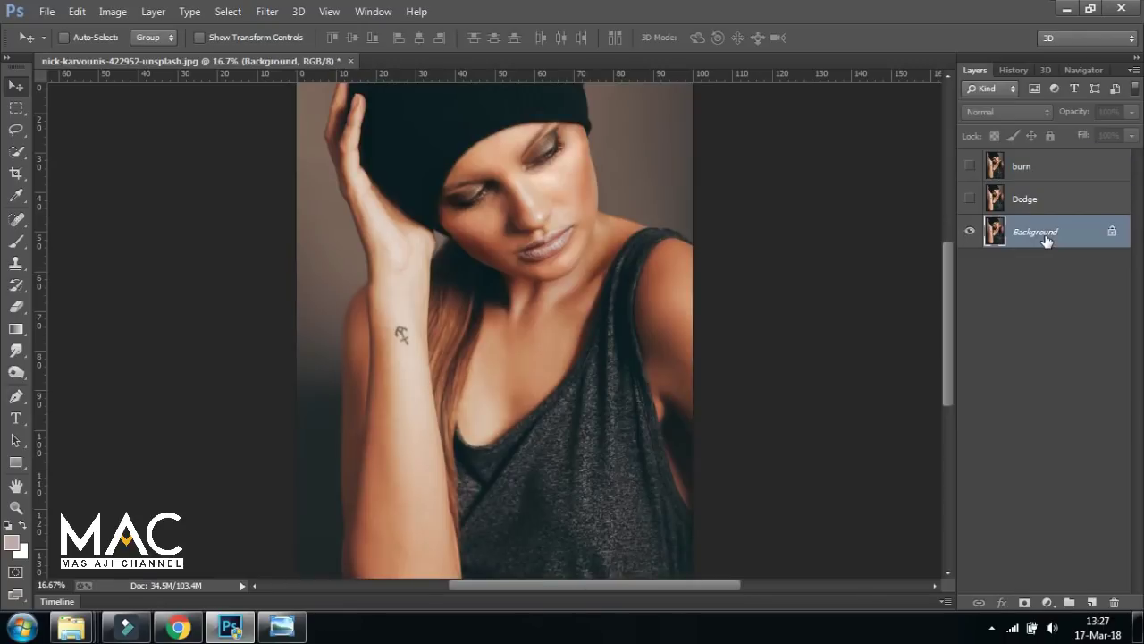
pyautogui.click(1027, 200)
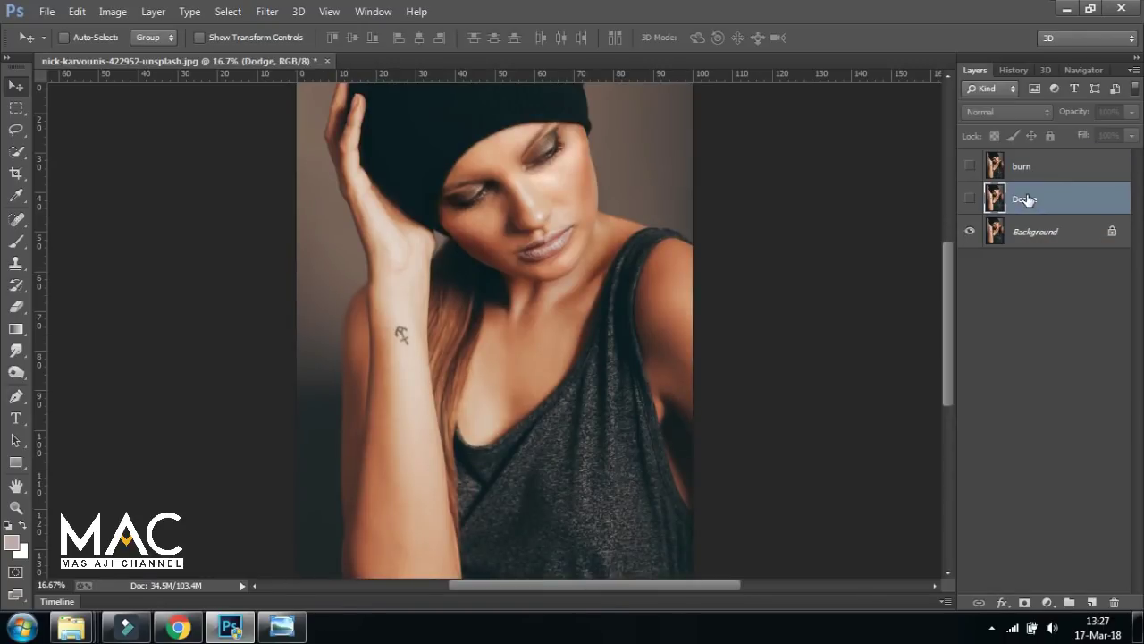
pyautogui.click(970, 198)
pyautogui.click(972, 199)
pyautogui.click(972, 199)
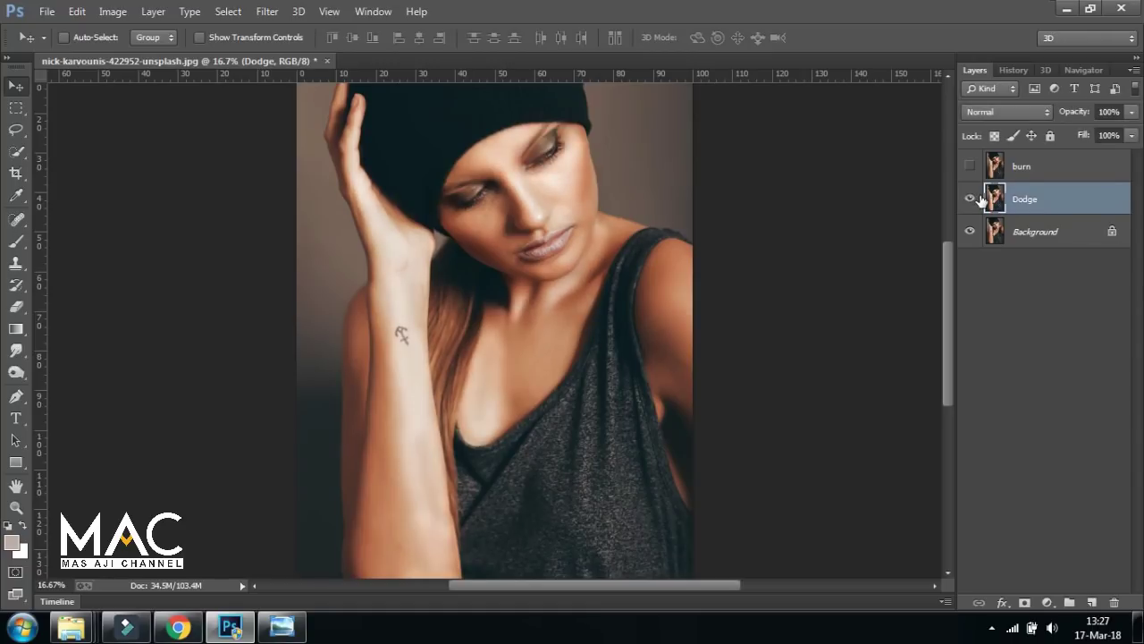
pyautogui.click(971, 198)
pyautogui.hotkey('ctrl', '+')
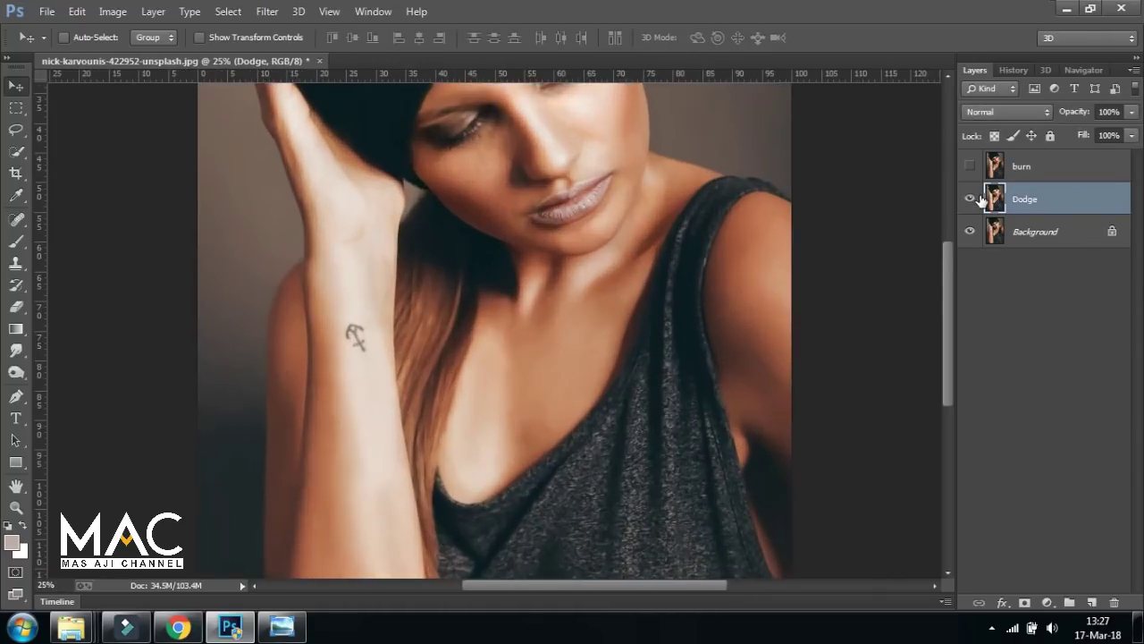
pyautogui.hotkey('ctrl', '+')
pyautogui.moveTo(589, 227); pyautogui.dragTo(554, 401)
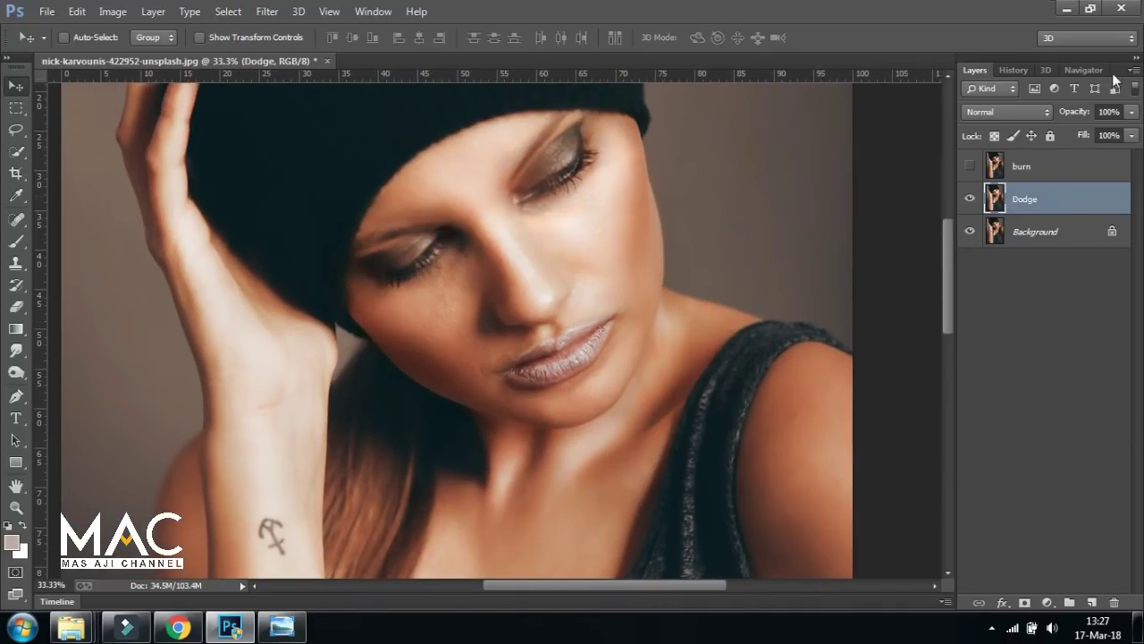
pyautogui.click(971, 199)
pyautogui.click(971, 199)
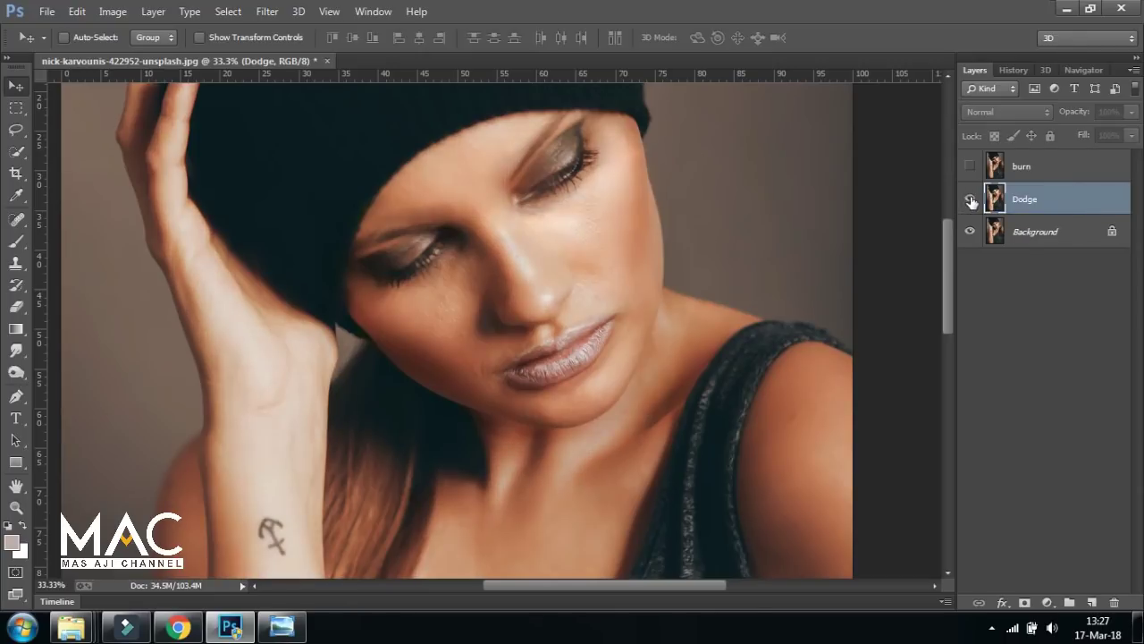
pyautogui.click(972, 200)
pyautogui.click(971, 170)
pyautogui.click(971, 170)
pyautogui.click(972, 170)
pyautogui.click(972, 170)
pyautogui.click(970, 168)
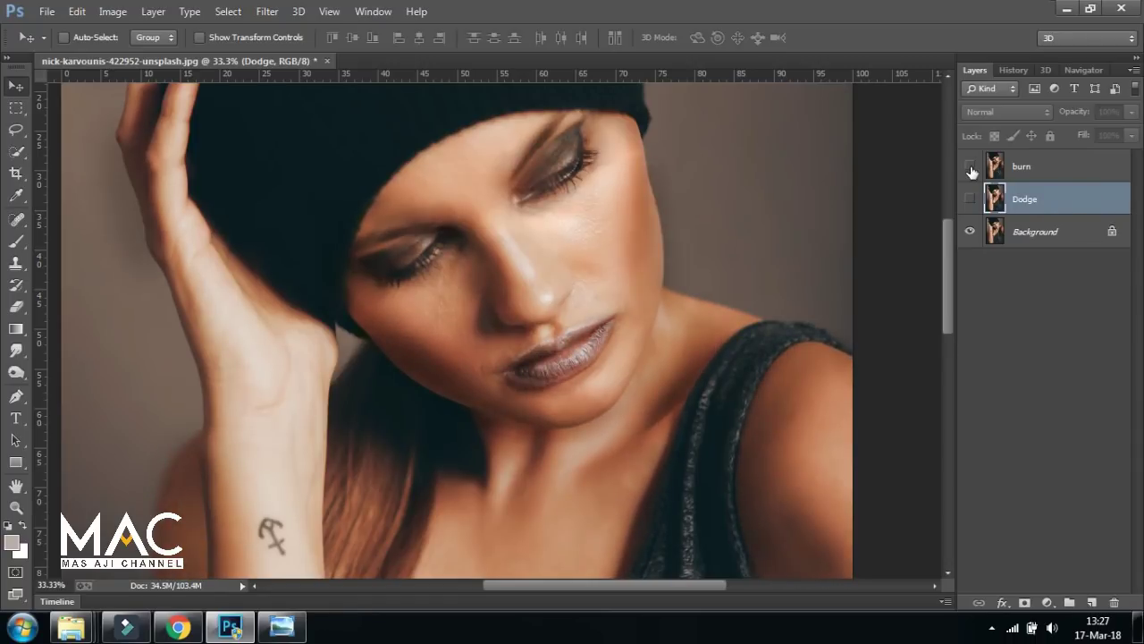
pyautogui.click(971, 168)
pyautogui.click(971, 168)
# Switch to the Sponge tool and close the portrait, discarding its unsaved changes.
pyautogui.moveTo(16, 380); pyautogui.dragTo(89, 403)
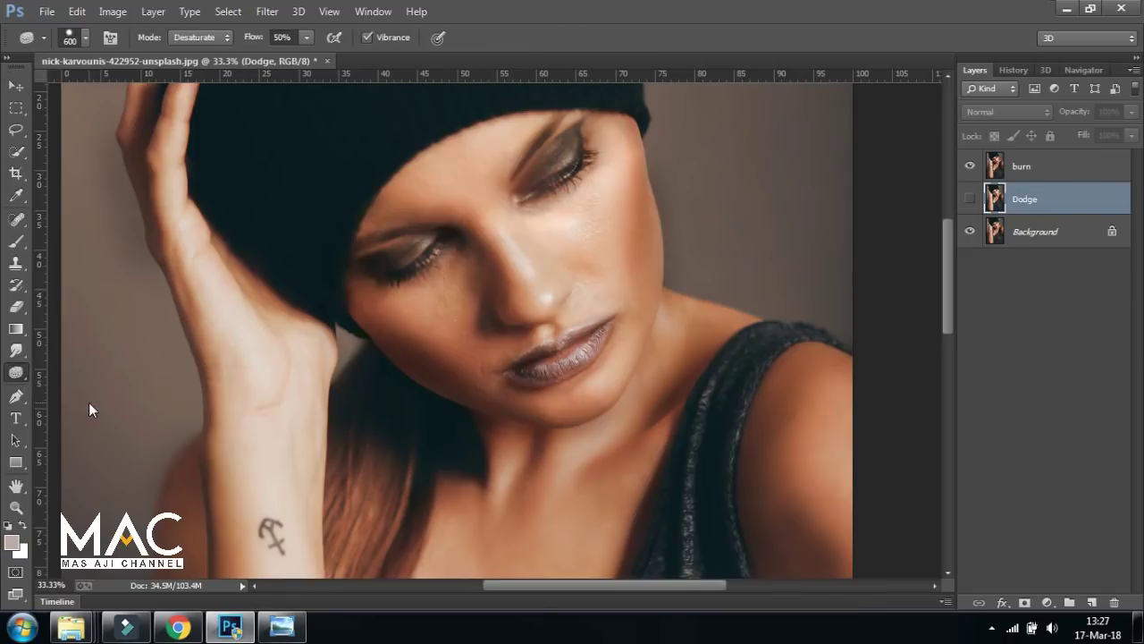
pyautogui.click(327, 62)
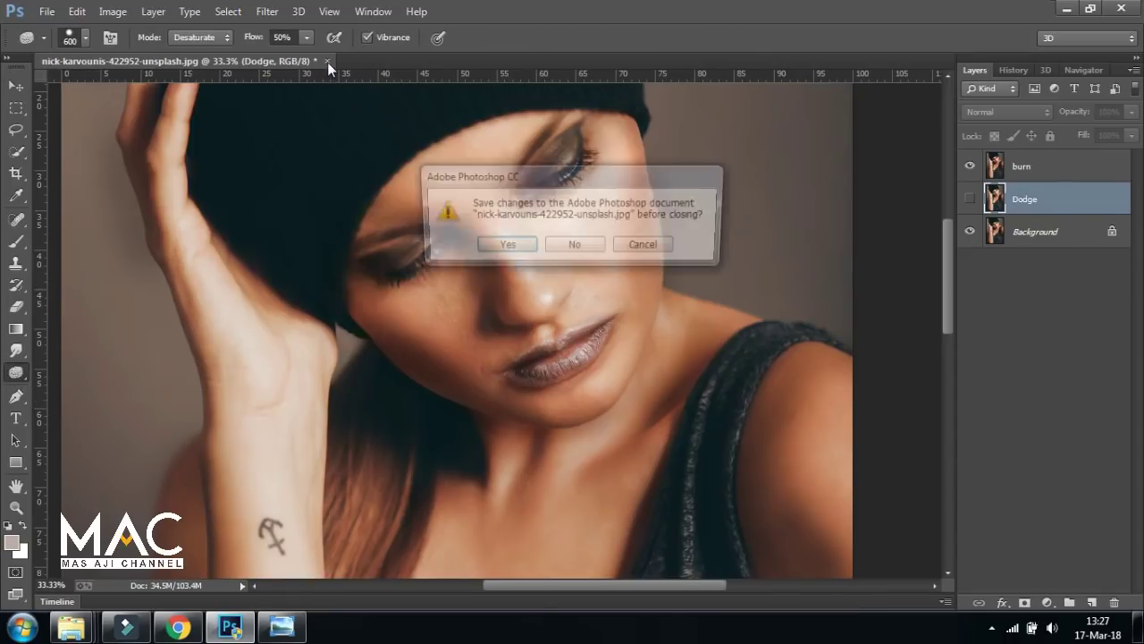
pyautogui.click(572, 248)
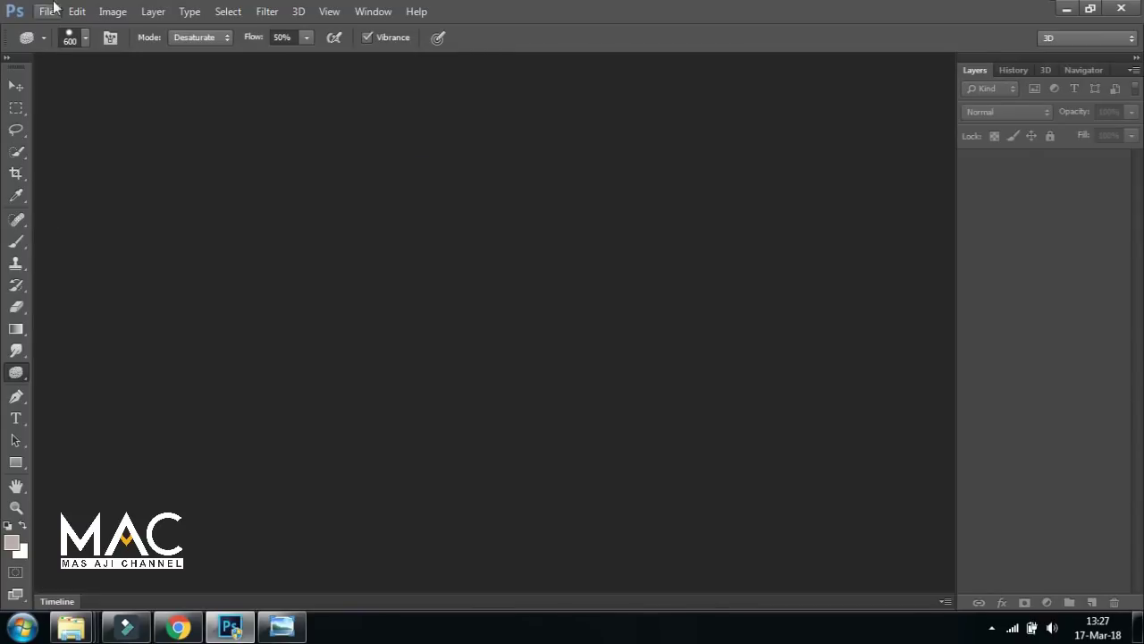
# Open aaron-burden-363695-unsplash from Part 5 > 5. Sponge and dock it as a full tab.
pyautogui.click(16, 86)
pyautogui.click(45, 12)
pyautogui.click(65, 46)
pyautogui.click(264, 170)
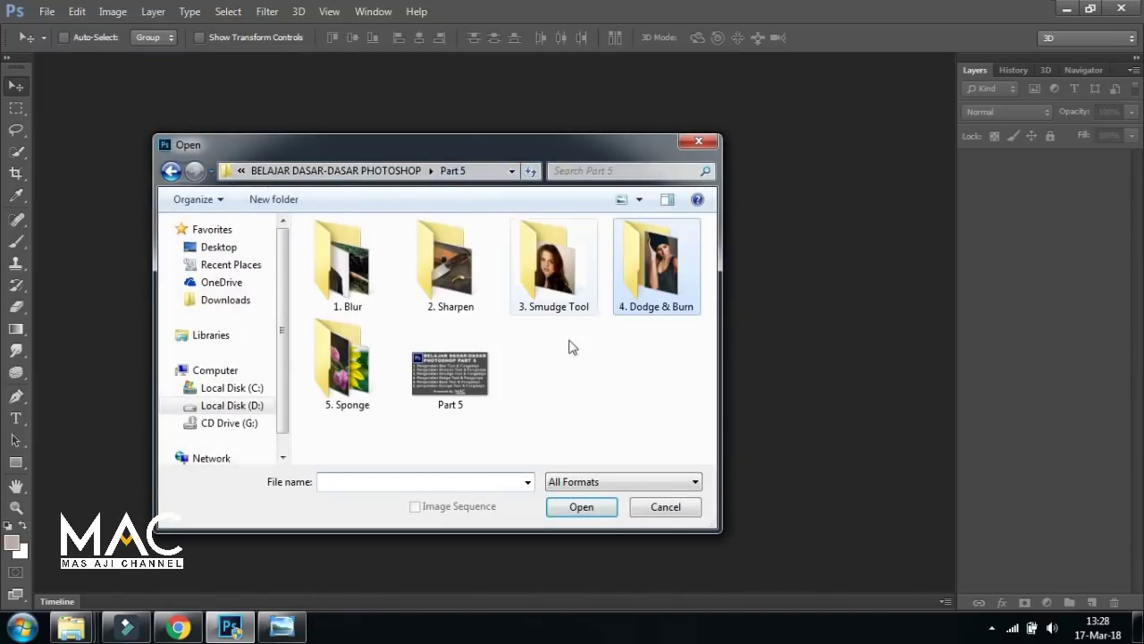
pyautogui.doubleClick(347, 358)
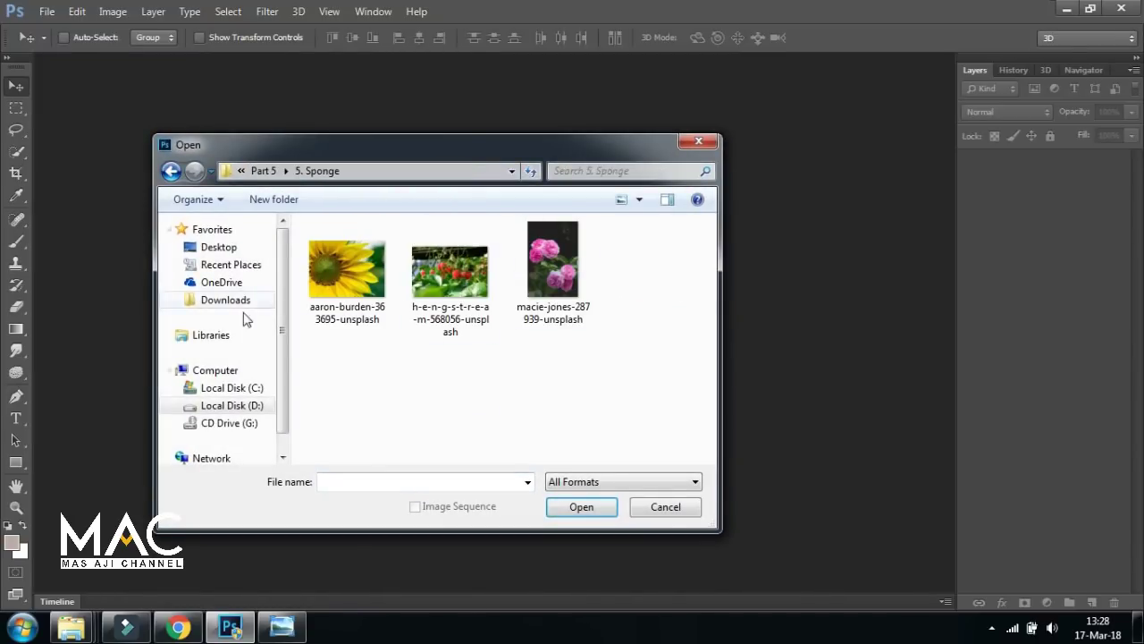
pyautogui.click(345, 281)
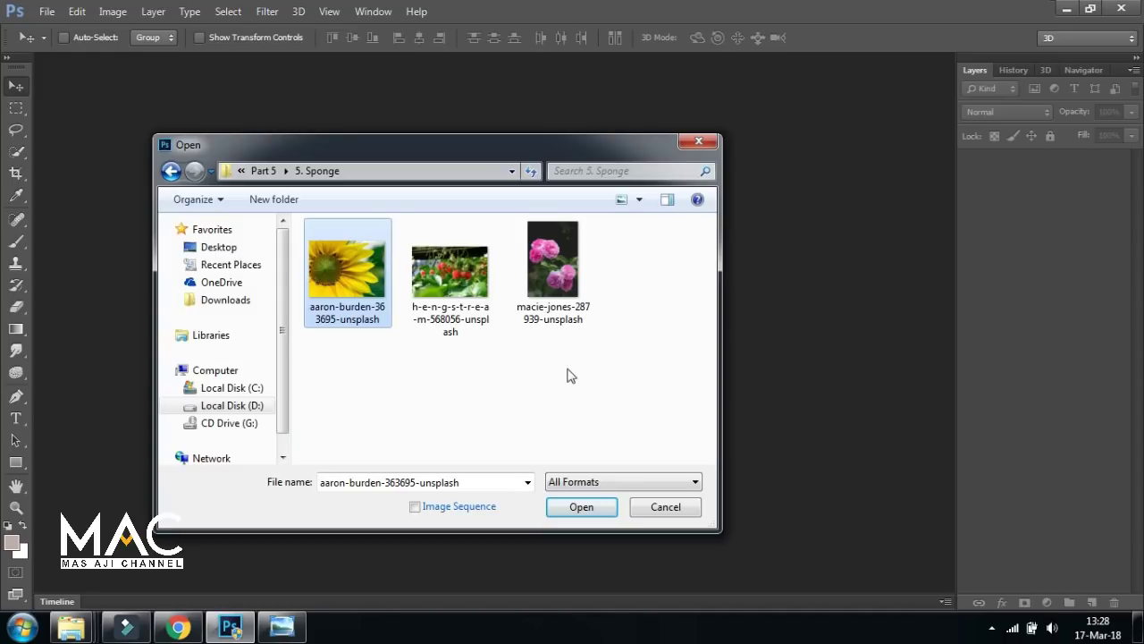
pyautogui.click(597, 514)
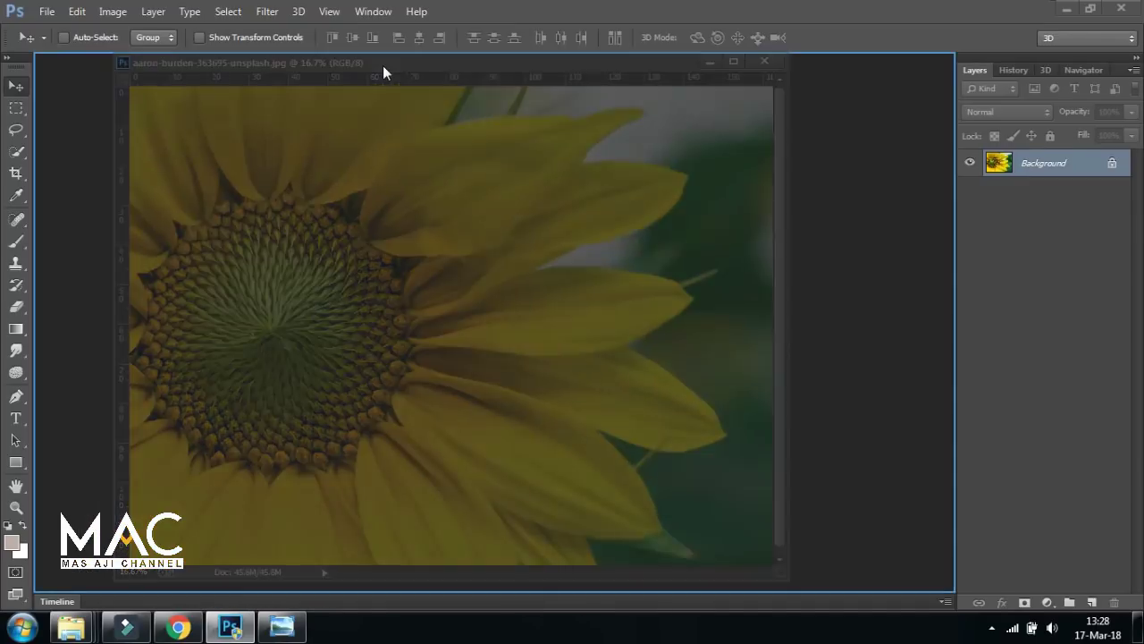
pyautogui.moveTo(303, 66); pyautogui.dragTo(385, 67)
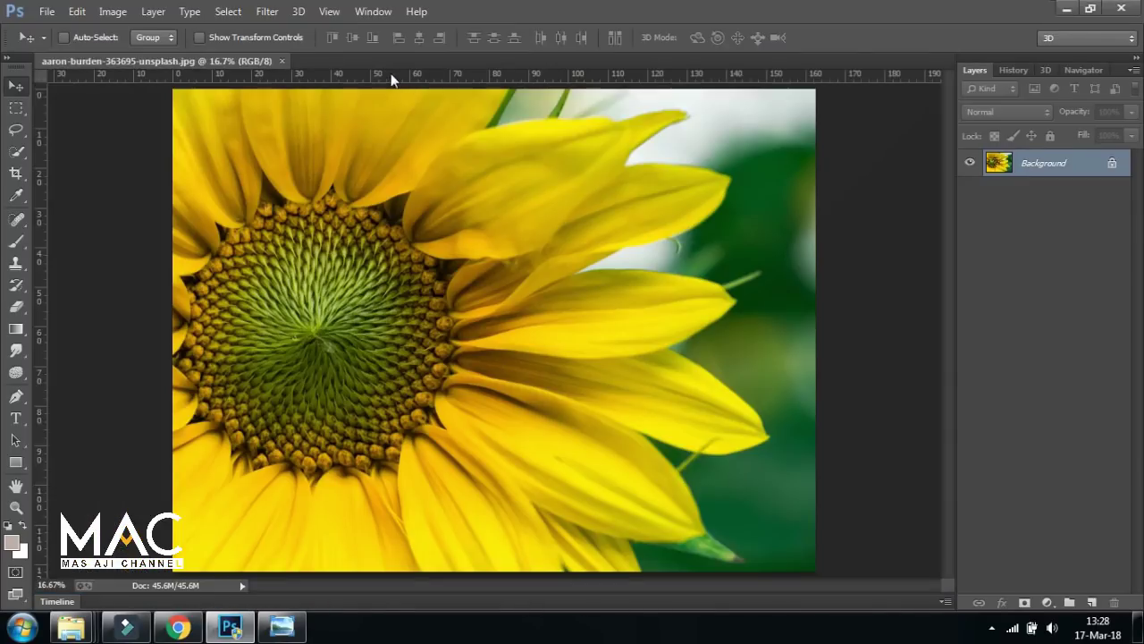
# Select the Sponge tool and open its Mode list showing Saturate and Desaturate.
pyautogui.click(16, 373)
pyautogui.click(73, 404)
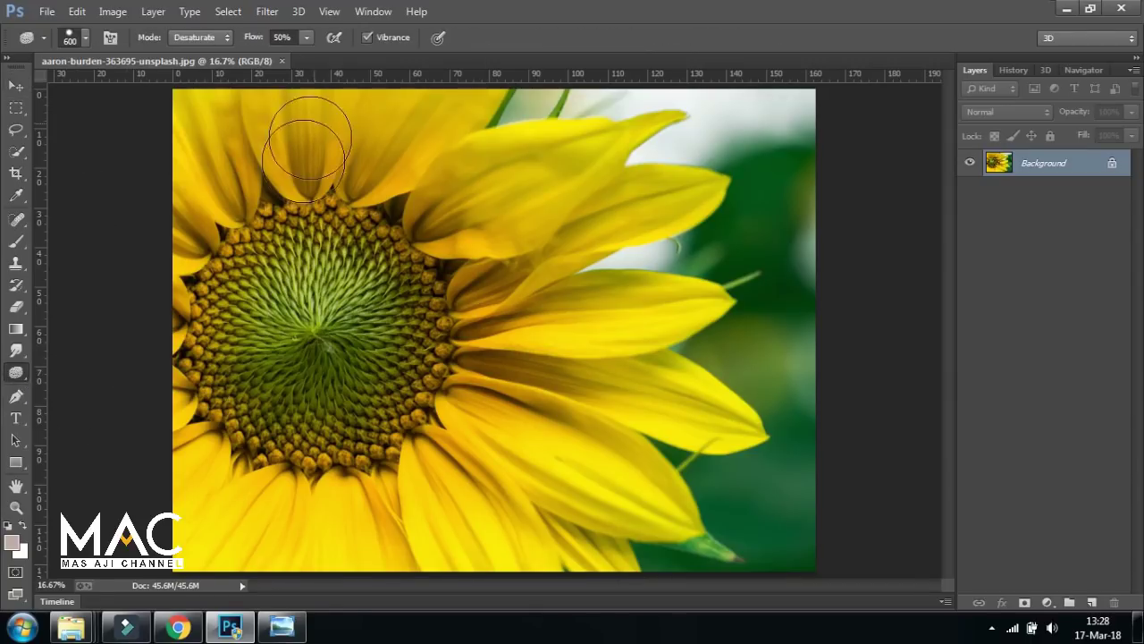
pyautogui.click(229, 39)
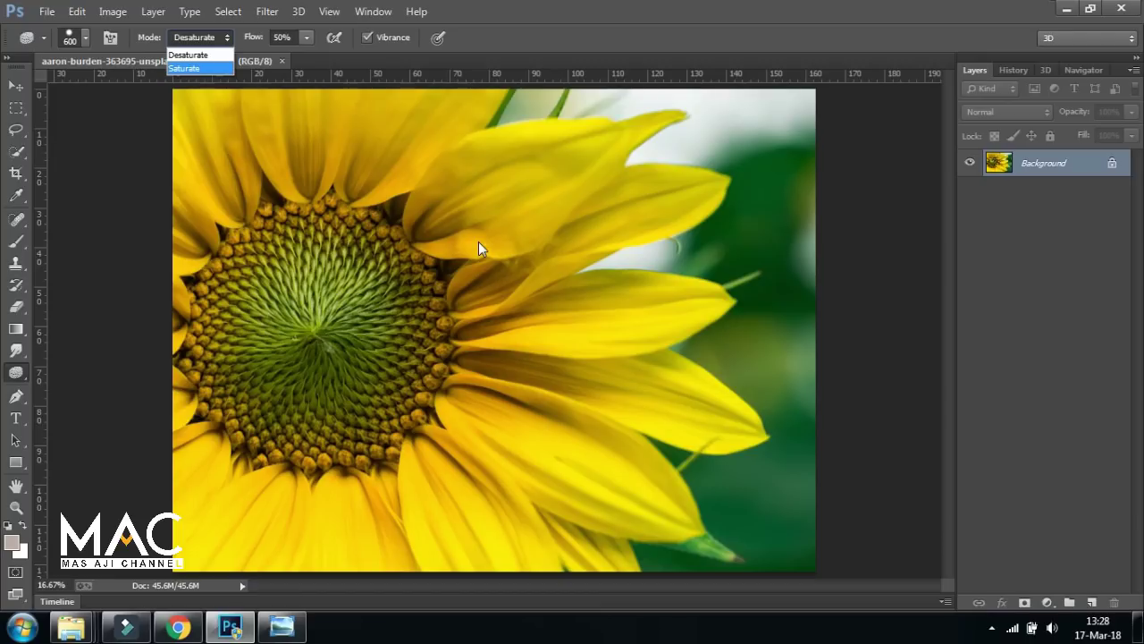
# Set the Sponge mode back to Desaturate.
pyautogui.click(189, 70)
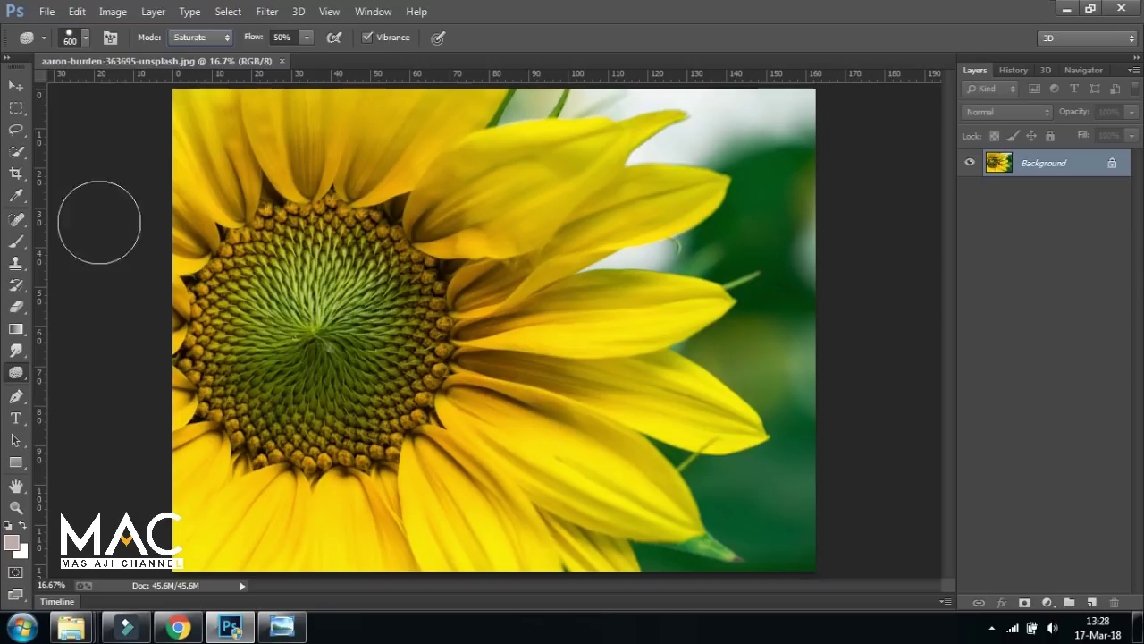
pyautogui.click(219, 38)
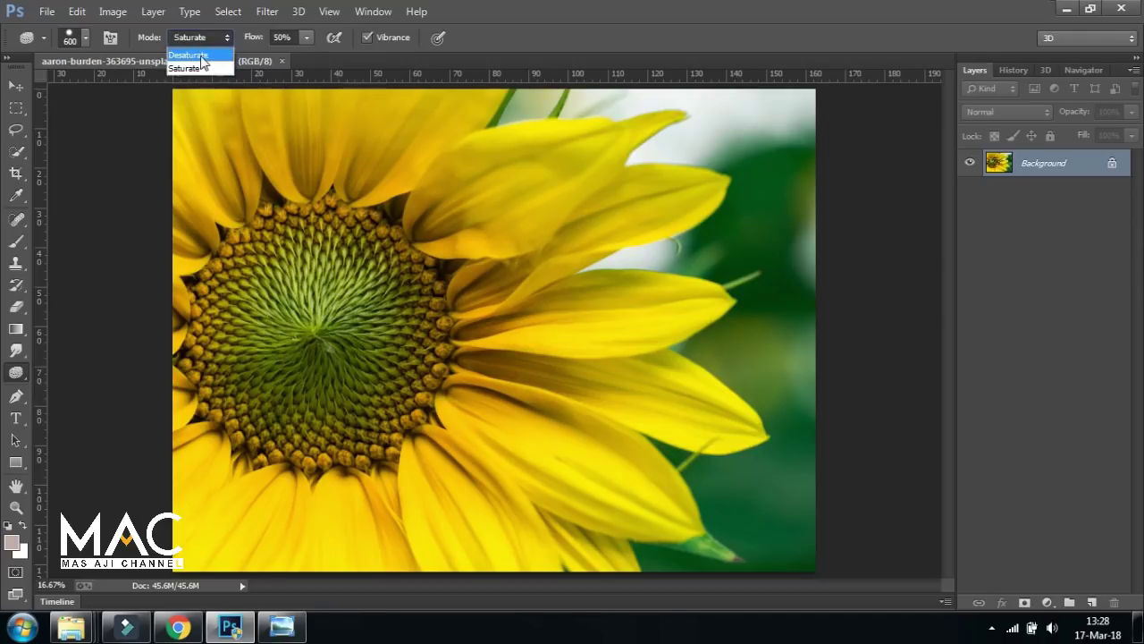
pyautogui.click(199, 56)
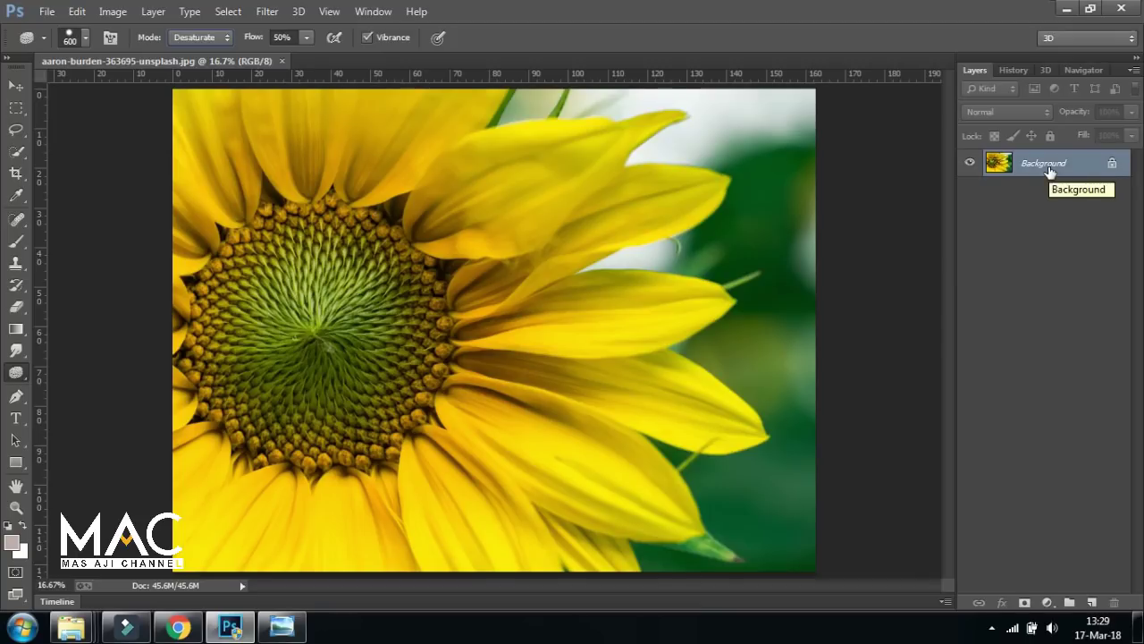
# Duplicate the sunflower Background into a layer named 'Saturate' and select the Sponge tool.
pyautogui.hotkey('ctrl', 'j')
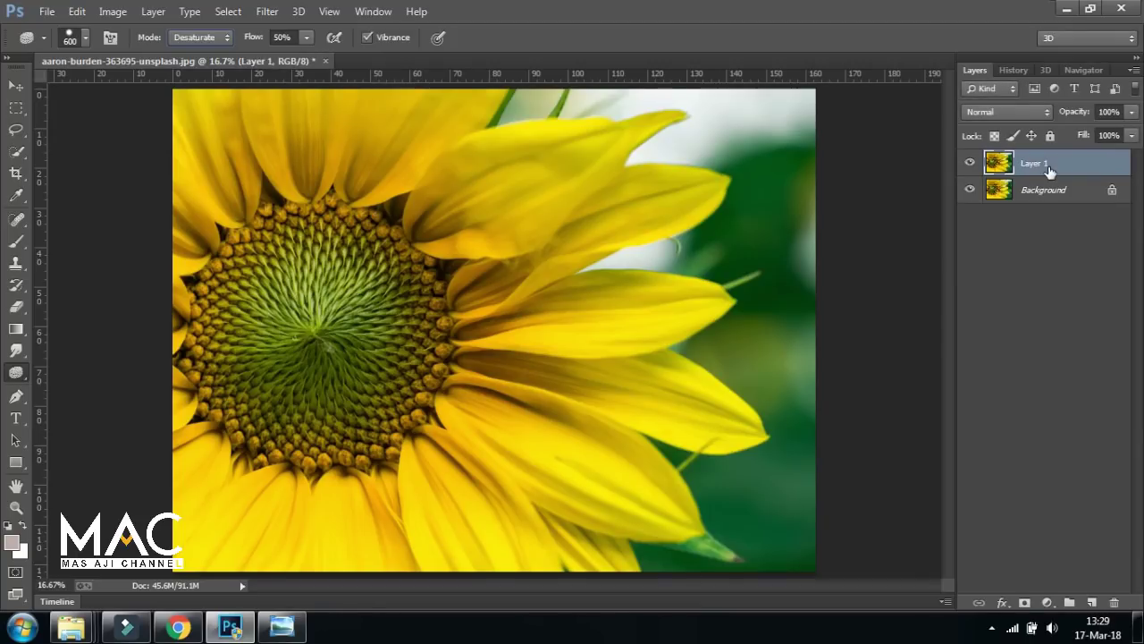
pyautogui.doubleClick(1041, 164)
pyautogui.press('BackSpace')
pyautogui.click(226, 36)
pyautogui.click(225, 35)
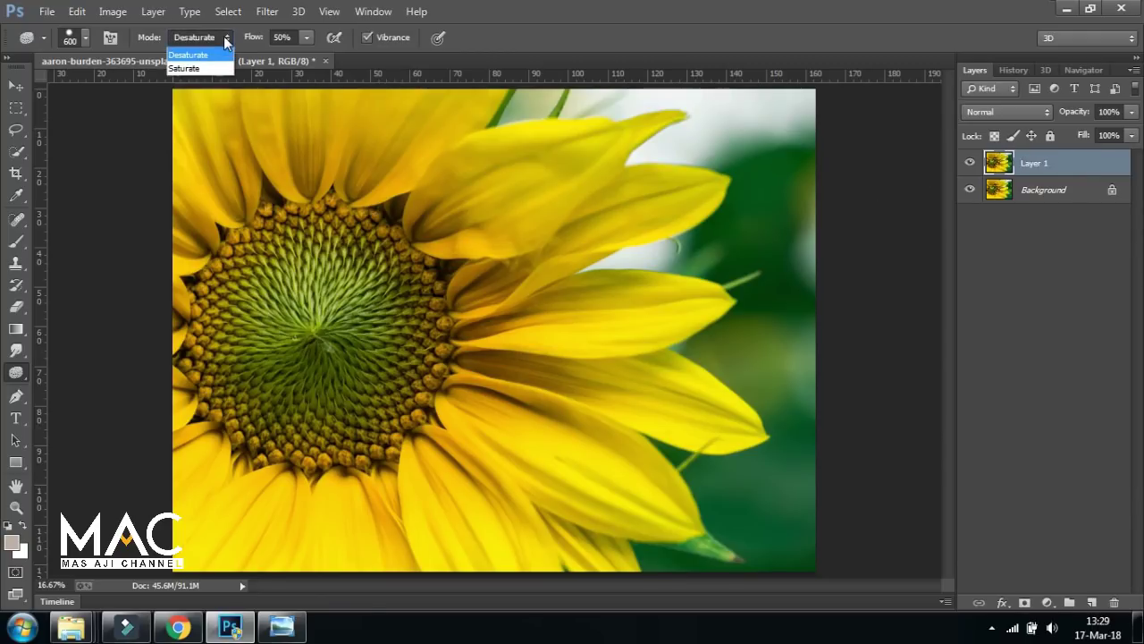
pyautogui.click(1024, 167)
pyautogui.doubleClick(1035, 165)
pyautogui.write('Saturate')
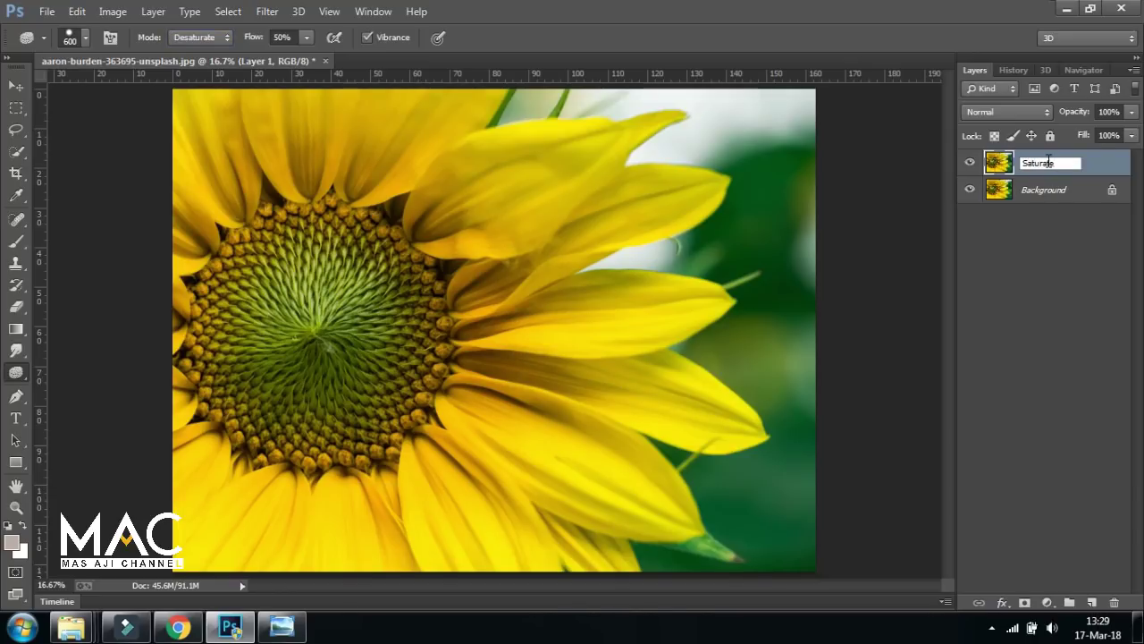
pyautogui.press('Return')
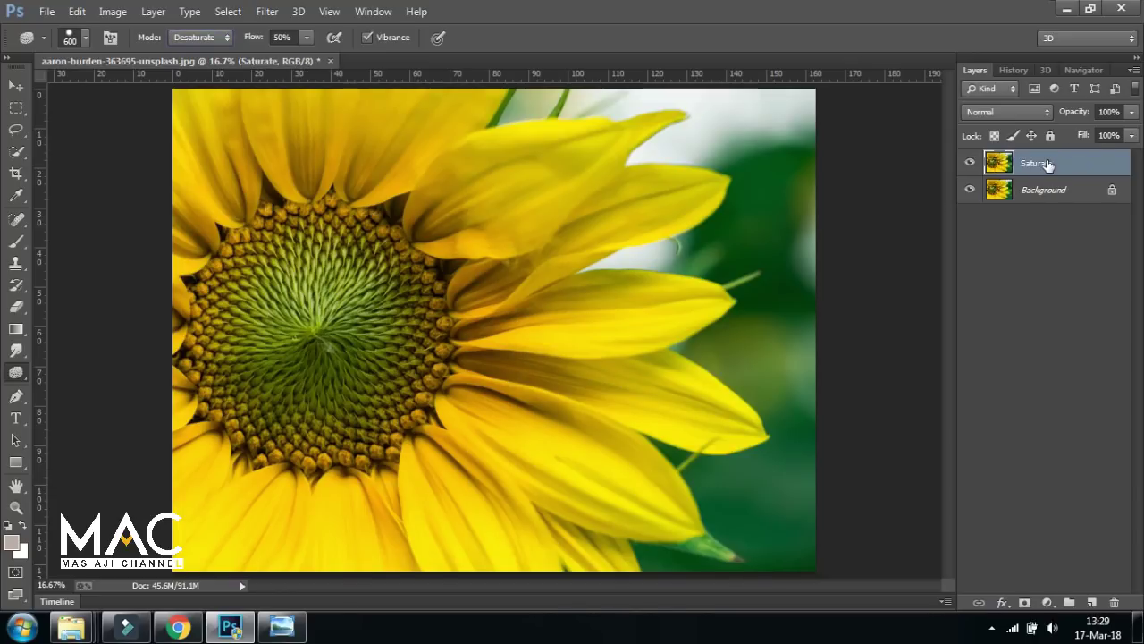
pyautogui.rightClick(16, 373)
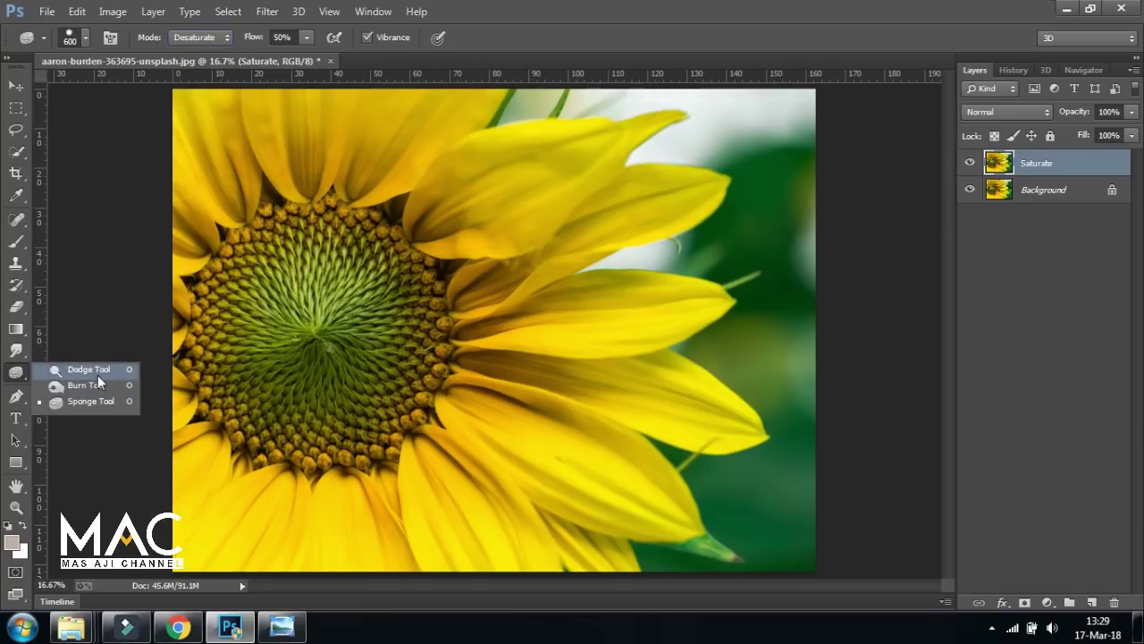
pyautogui.click(91, 403)
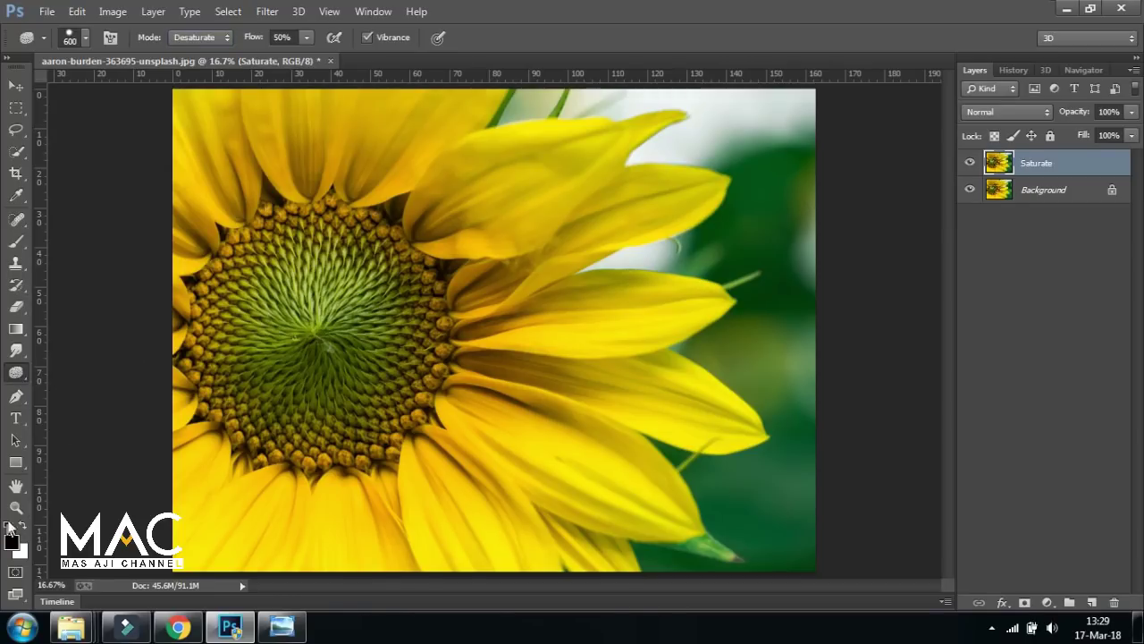
# Sponge-desaturate the upper-left, top and lower sunflower petals on the Saturate layer.
pyautogui.moveTo(226, 123)
pyautogui.mouseDown()
pyautogui.moveTo(217, 115)
pyautogui.moveTo(211, 264)
pyautogui.mouseUp()
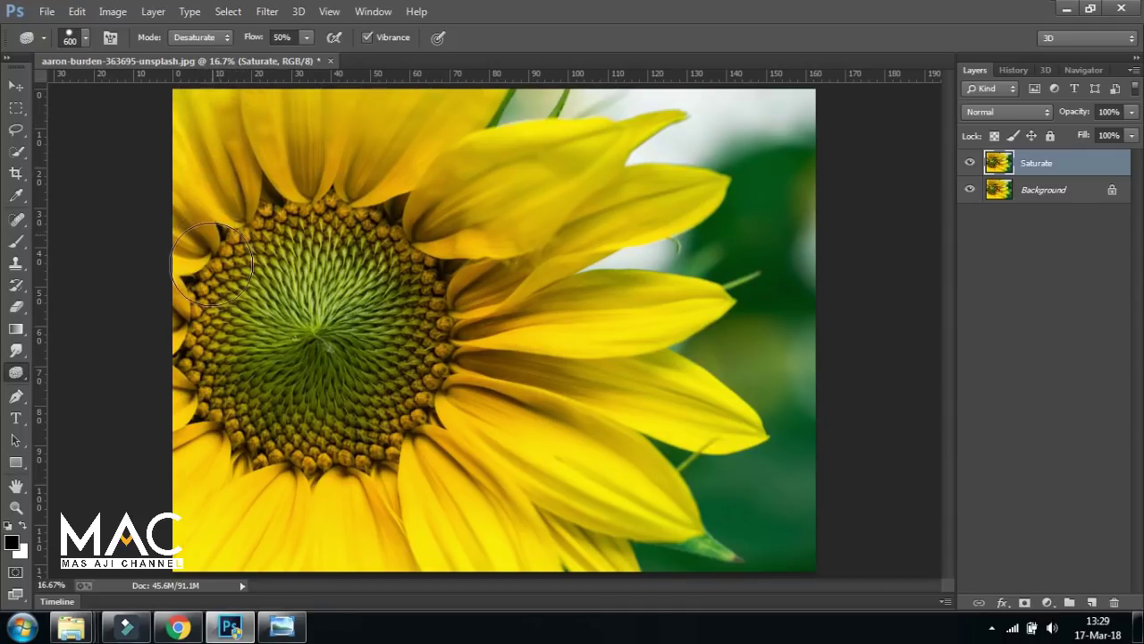
pyautogui.moveTo(455, 128)
pyautogui.mouseDown()
pyautogui.moveTo(510, 200)
pyautogui.moveTo(486, 294)
pyautogui.moveTo(600, 235)
pyautogui.moveTo(549, 403)
pyautogui.moveTo(659, 455)
pyautogui.moveTo(486, 492)
pyautogui.moveTo(206, 470)
pyautogui.moveTo(347, 514)
pyautogui.moveTo(481, 447)
pyautogui.moveTo(652, 480)
pyautogui.moveTo(659, 396)
pyautogui.moveTo(511, 403)
pyautogui.moveTo(414, 323)
pyautogui.moveTo(291, 295)
pyautogui.moveTo(269, 308)
pyautogui.moveTo(389, 478)
pyautogui.moveTo(277, 309)
pyautogui.moveTo(285, 210)
pyautogui.moveTo(197, 232)
pyautogui.moveTo(254, 130)
pyautogui.moveTo(414, 143)
pyautogui.moveTo(317, 132)
pyautogui.moveTo(192, 166)
pyautogui.mouseUp()
pyautogui.moveTo(192, 536)
pyautogui.mouseDown()
pyautogui.moveTo(281, 524)
pyautogui.moveTo(383, 485)
pyautogui.moveTo(524, 549)
pyautogui.moveTo(659, 439)
pyautogui.moveTo(647, 276)
pyautogui.moveTo(656, 158)
pyautogui.moveTo(503, 128)
pyautogui.moveTo(255, 201)
pyautogui.moveTo(273, 183)
pyautogui.moveTo(285, 197)
pyautogui.moveTo(224, 183)
pyautogui.moveTo(213, 121)
pyautogui.moveTo(192, 139)
pyautogui.moveTo(214, 508)
pyautogui.moveTo(486, 442)
pyautogui.moveTo(536, 505)
pyautogui.moveTo(652, 473)
pyautogui.moveTo(667, 481)
pyautogui.moveTo(566, 480)
pyautogui.moveTo(525, 420)
pyautogui.moveTo(392, 97)
pyautogui.moveTo(592, 221)
pyautogui.moveTo(593, 378)
pyautogui.moveTo(638, 414)
pyautogui.moveTo(656, 460)
pyautogui.moveTo(580, 407)
pyautogui.mouseUp()
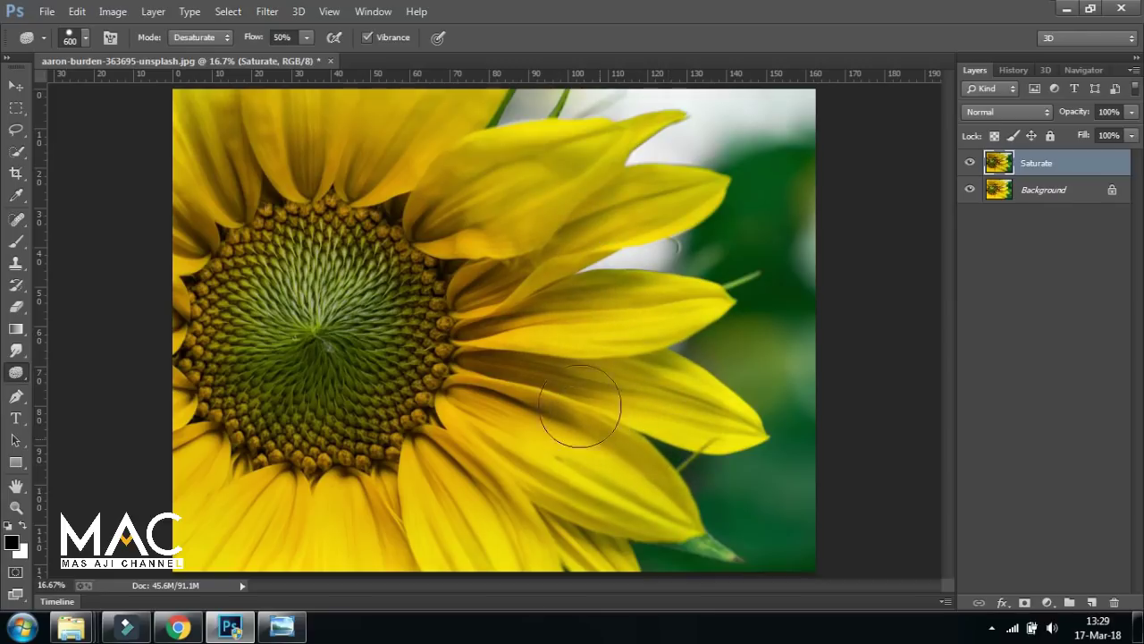
pyautogui.click(224, 37)
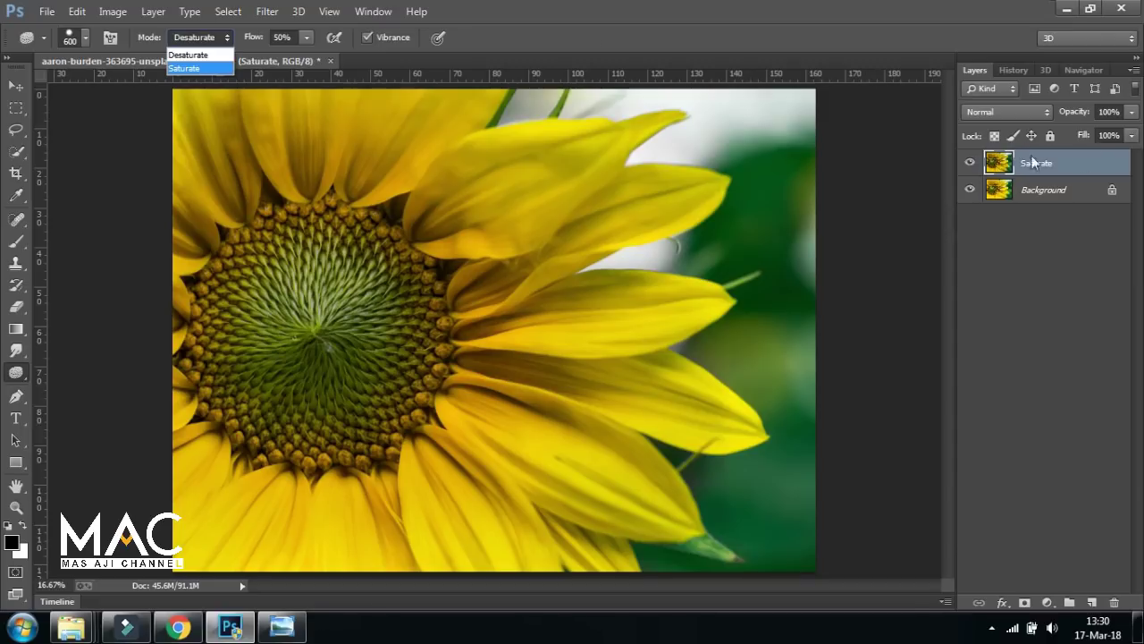
# Delete the sponged layer and duplicate Background again into a fresh layer named 'Saturate'.
pyautogui.click(2, 152)
pyautogui.moveTo(1040, 162); pyautogui.dragTo(1114, 601)
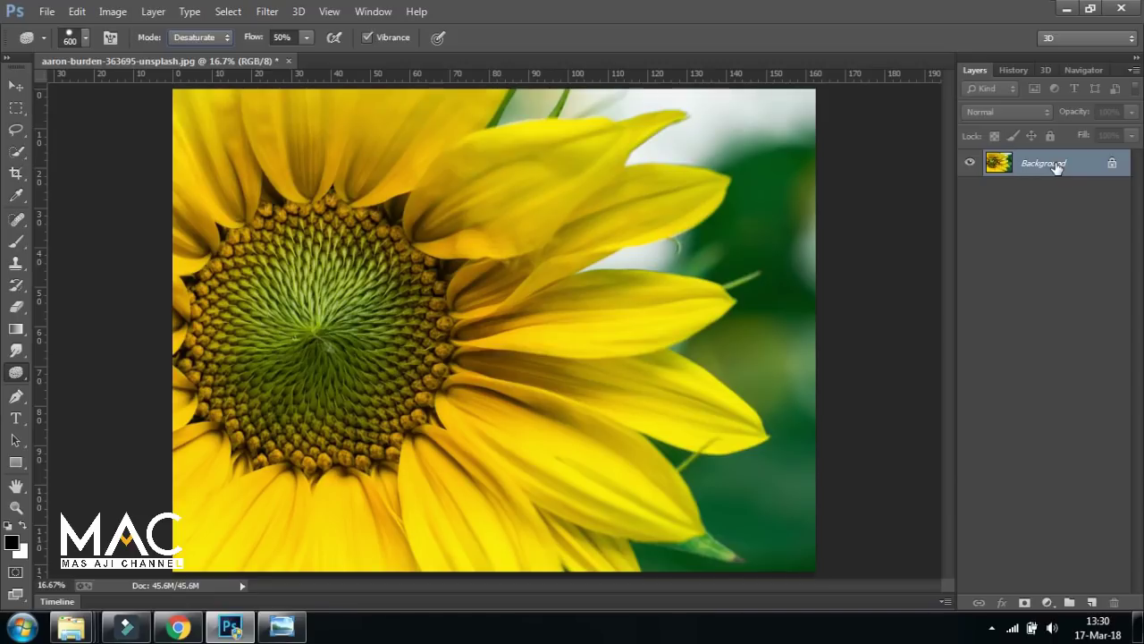
pyautogui.hotkey('ctrl', 'j')
pyautogui.doubleClick(1044, 164)
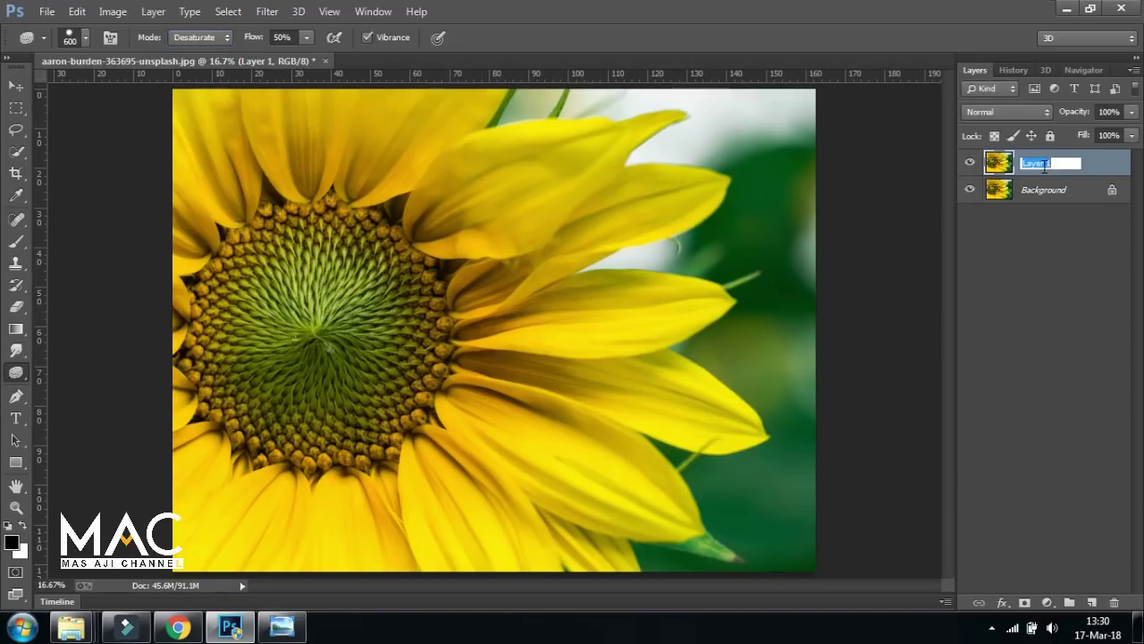
pyautogui.write('Saturate')
pyautogui.press('Return')
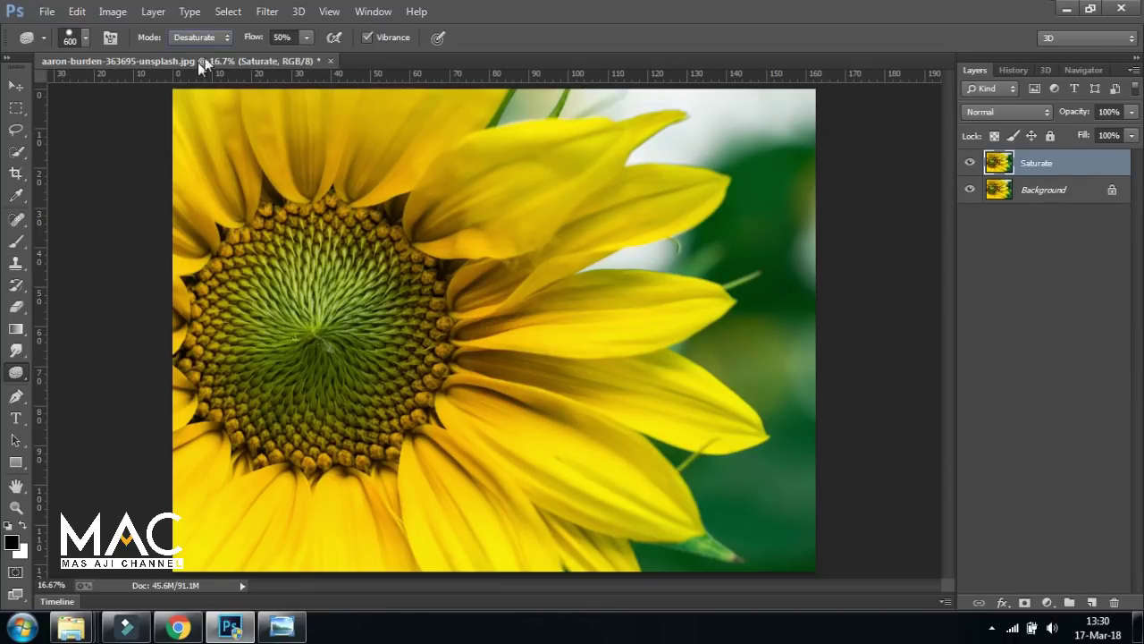
# Switch the Sponge to Saturate mode and boost the upper-left sunflower petals.
pyautogui.click(225, 40)
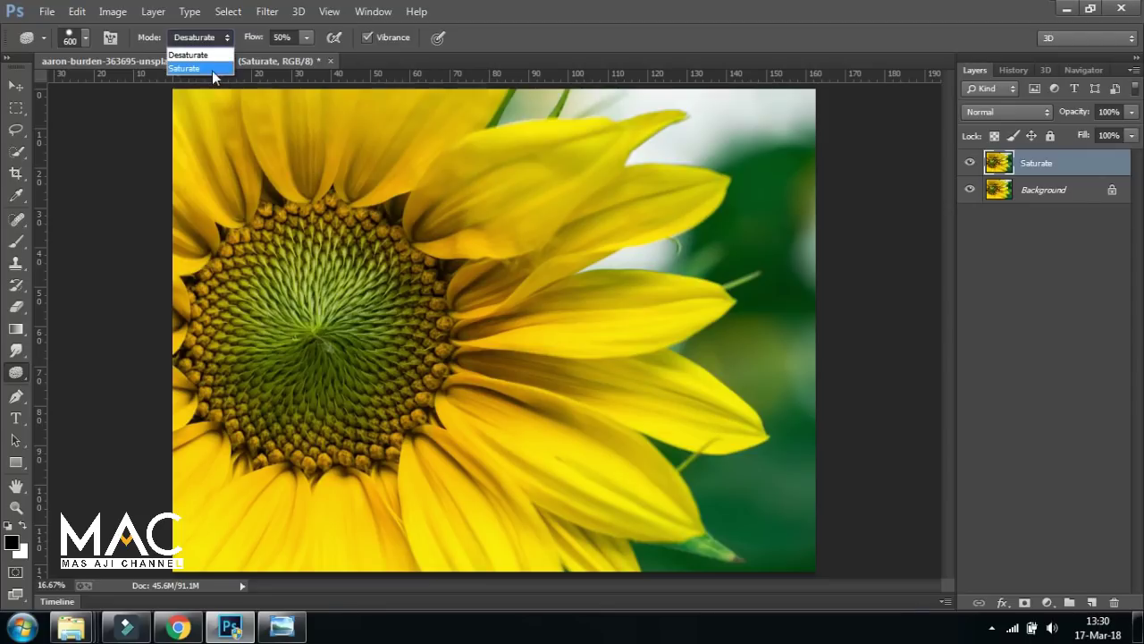
pyautogui.click(212, 69)
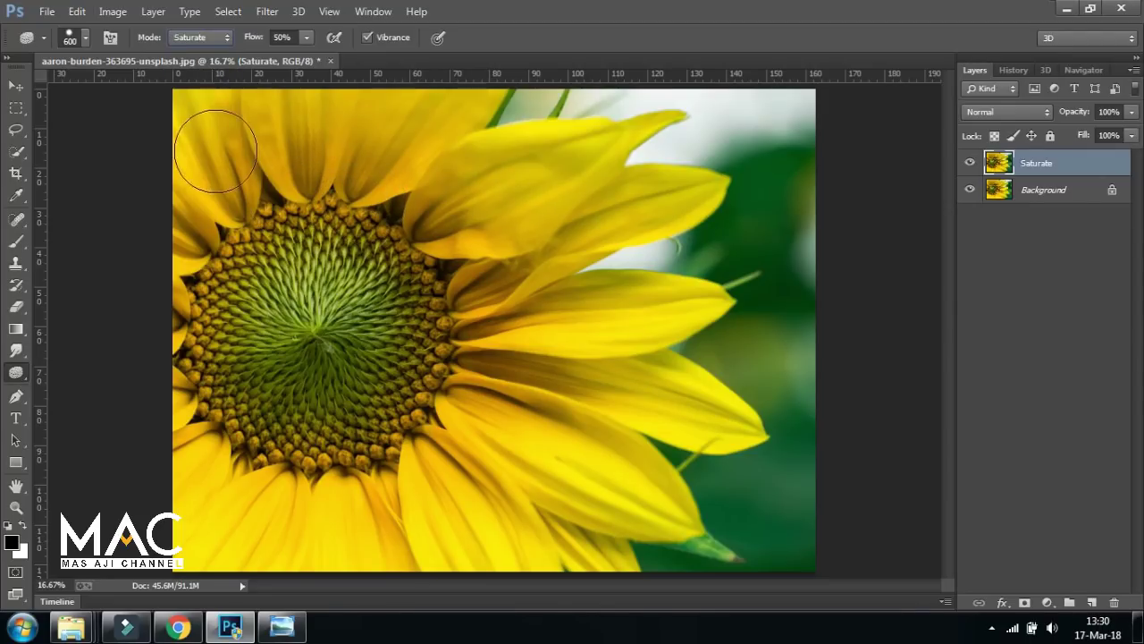
pyautogui.moveTo(216, 151)
pyautogui.mouseDown()
pyautogui.moveTo(332, 178)
pyautogui.moveTo(563, 196)
pyautogui.moveTo(510, 439)
pyautogui.moveTo(224, 468)
pyautogui.moveTo(218, 519)
pyautogui.moveTo(348, 532)
pyautogui.moveTo(492, 459)
pyautogui.moveTo(652, 486)
pyautogui.moveTo(647, 358)
pyautogui.moveTo(465, 336)
pyautogui.moveTo(388, 304)
pyautogui.moveTo(307, 158)
pyautogui.moveTo(178, 111)
pyautogui.moveTo(567, 143)
pyautogui.moveTo(570, 229)
pyautogui.moveTo(519, 269)
pyautogui.moveTo(698, 257)
pyautogui.moveTo(557, 370)
pyautogui.moveTo(474, 498)
pyautogui.moveTo(208, 480)
pyautogui.moveTo(190, 313)
pyautogui.mouseUp()
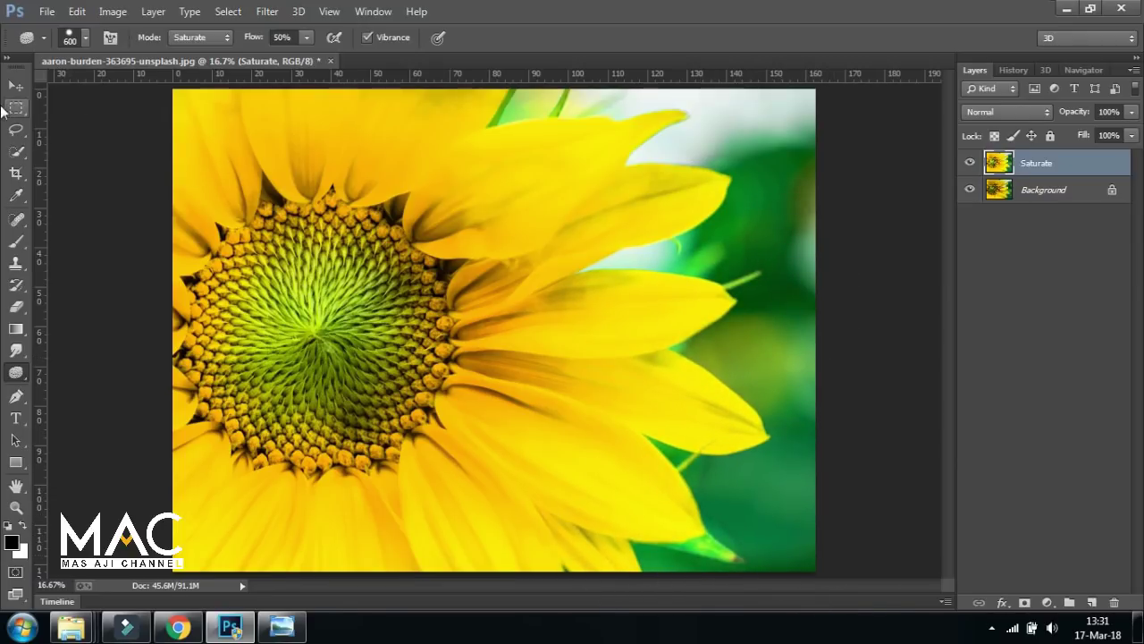
# Hide and reshow the Saturate layer to compare, then select the Background layer.
pyautogui.click(15, 84)
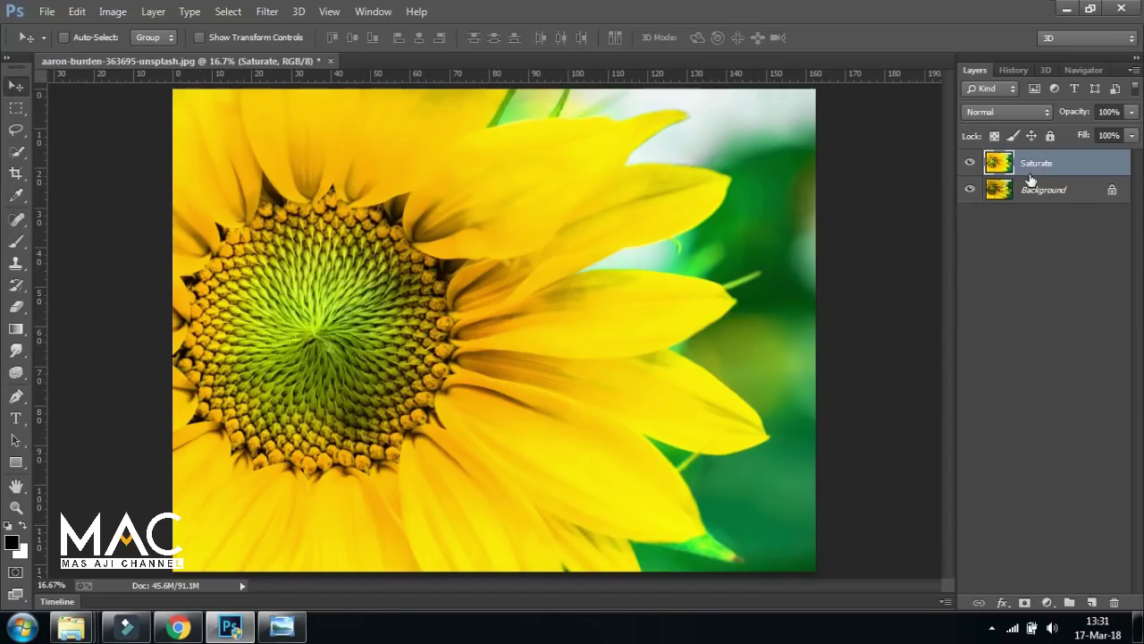
pyautogui.click(972, 163)
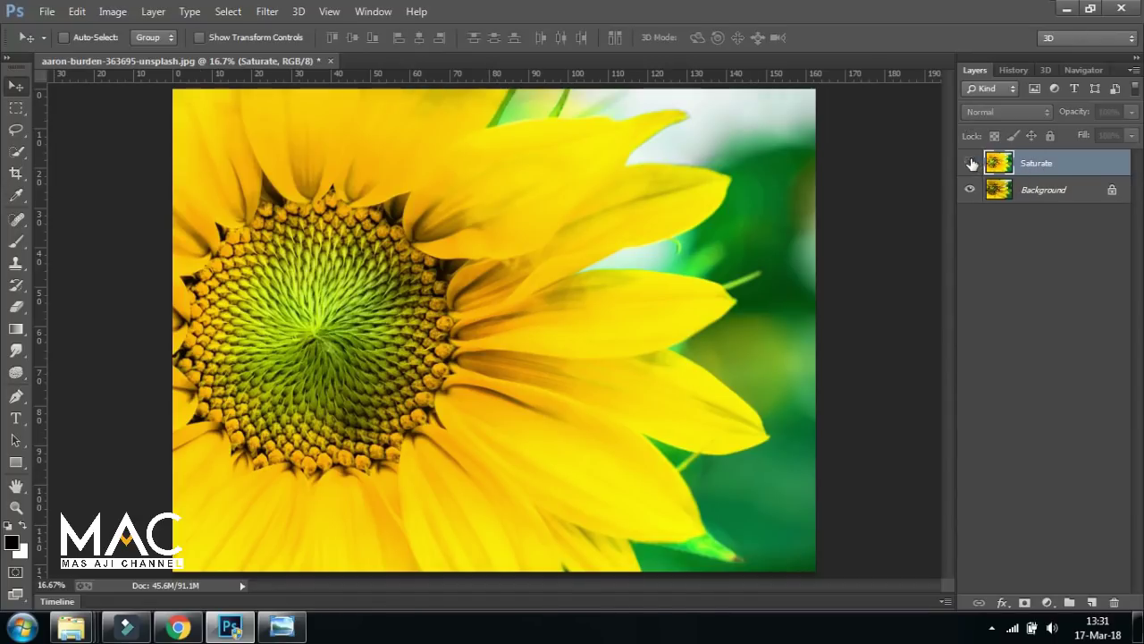
pyautogui.click(972, 163)
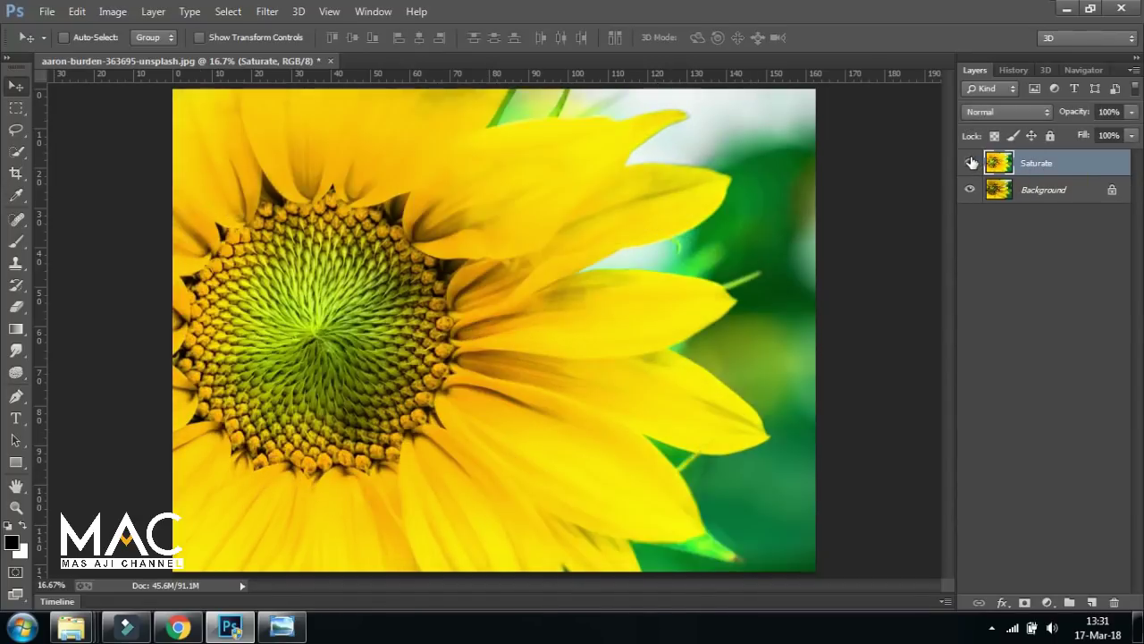
pyautogui.click(1060, 193)
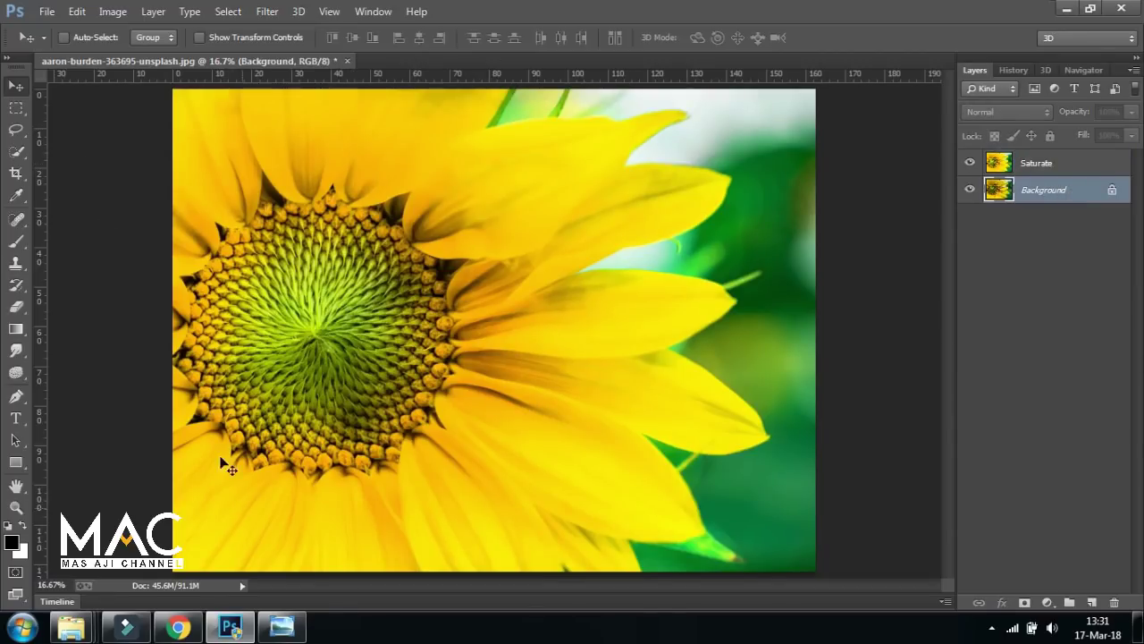
pyautogui.click(47, 11)
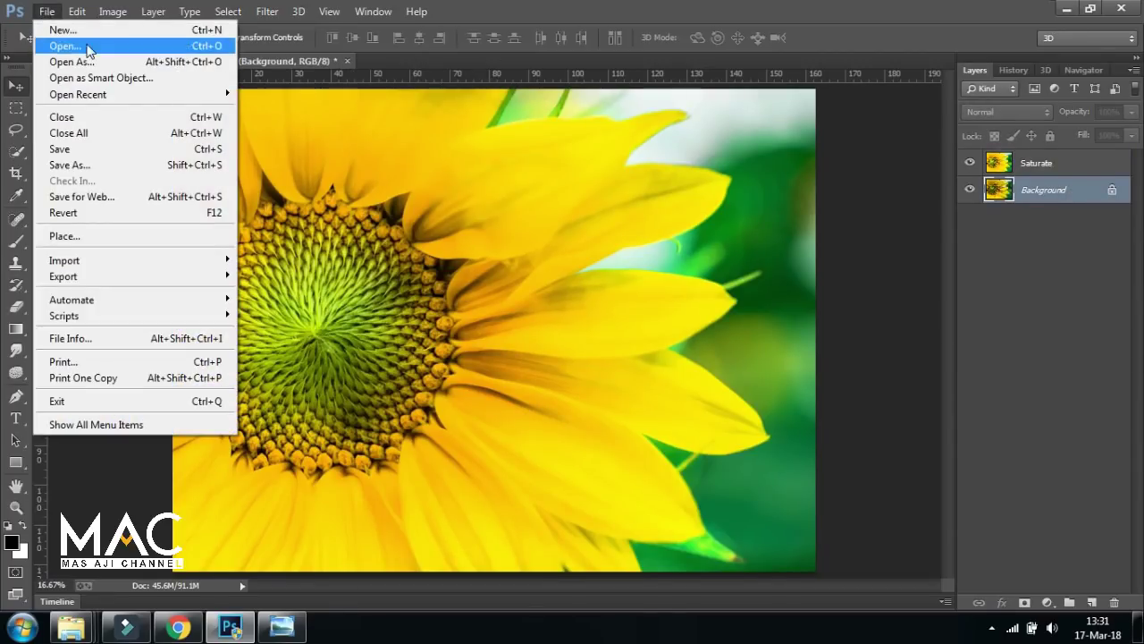
# Open the pink roses photo macie-jones-287939-unsplash.jpg and dock it as a tab.
pyautogui.click(428, 247)
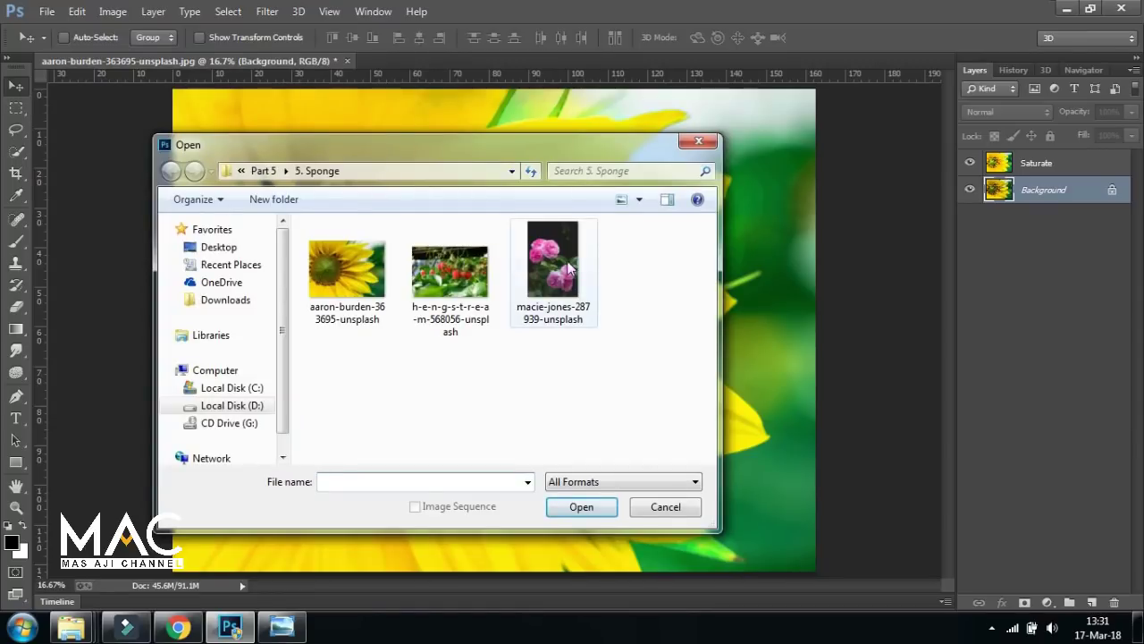
pyautogui.click(552, 259)
pyautogui.click(586, 509)
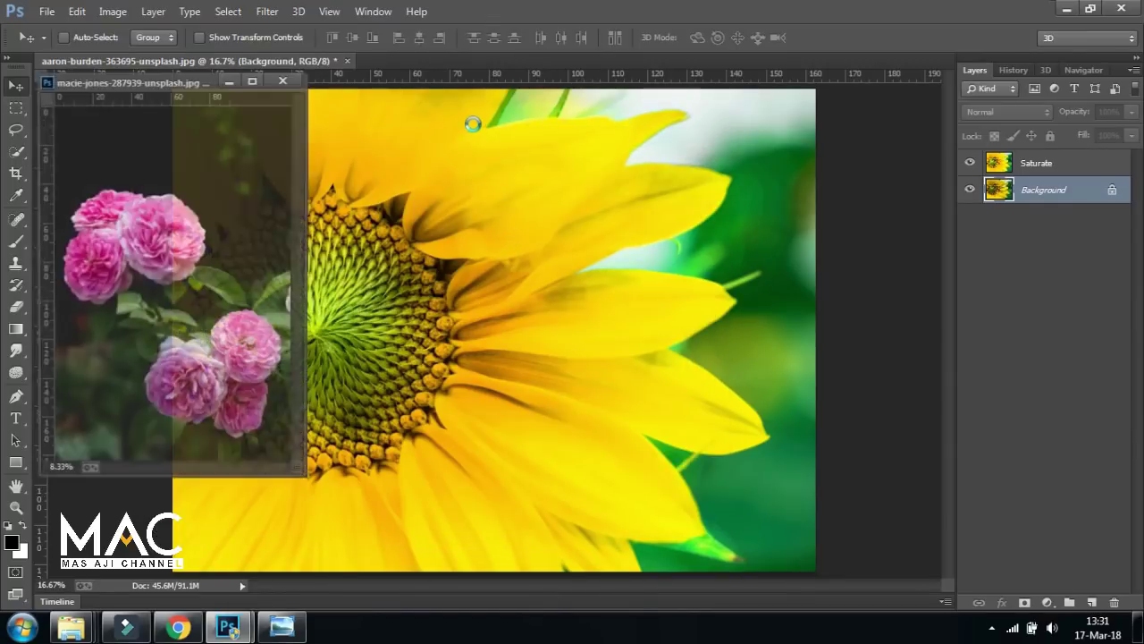
pyautogui.moveTo(143, 73)
pyautogui.mouseDown()
pyautogui.moveTo(427, 75)
pyautogui.moveTo(429, 62)
pyautogui.mouseUp()
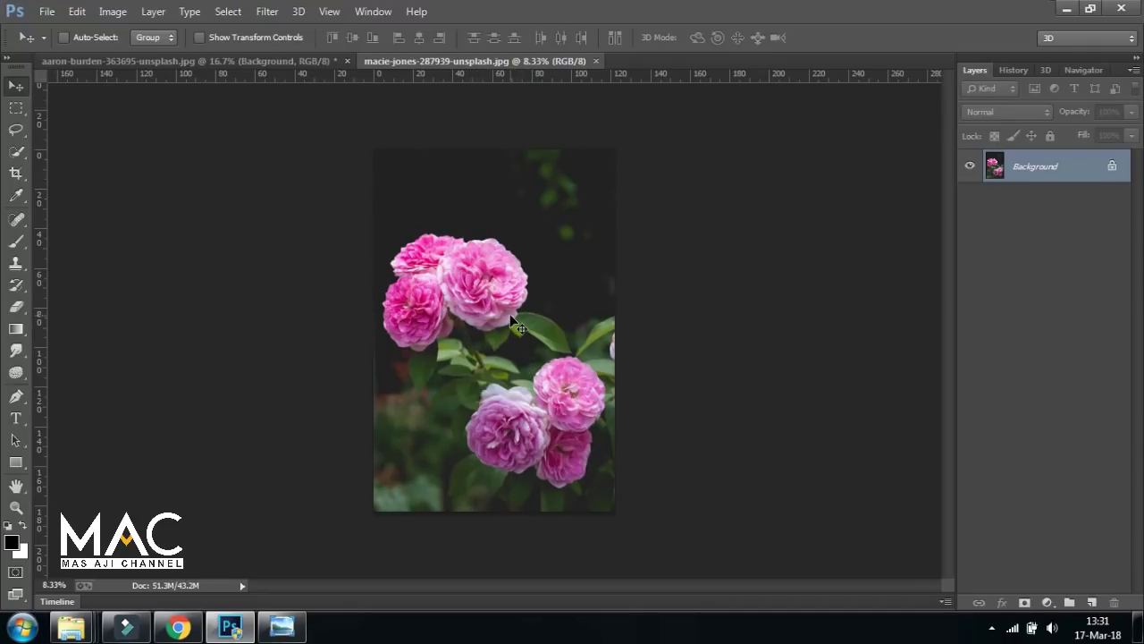
# Zoom in and duplicate the rose Background into a layer named 'Desaturate'.
pyautogui.scroll(1, 512, 318)
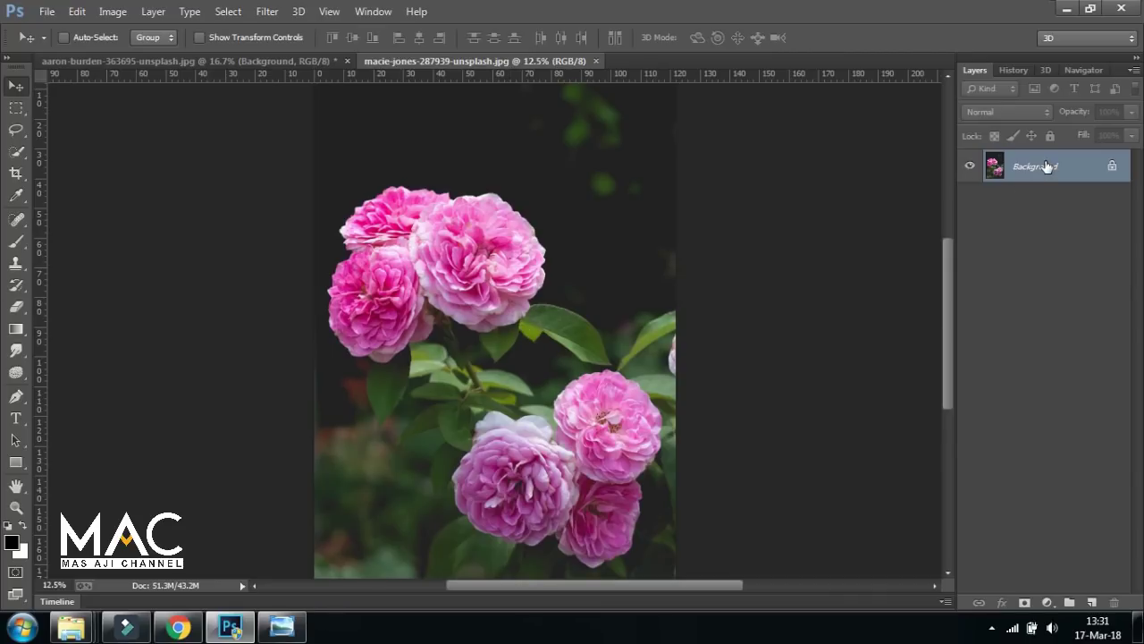
pyautogui.hotkey('ctrl', 'j')
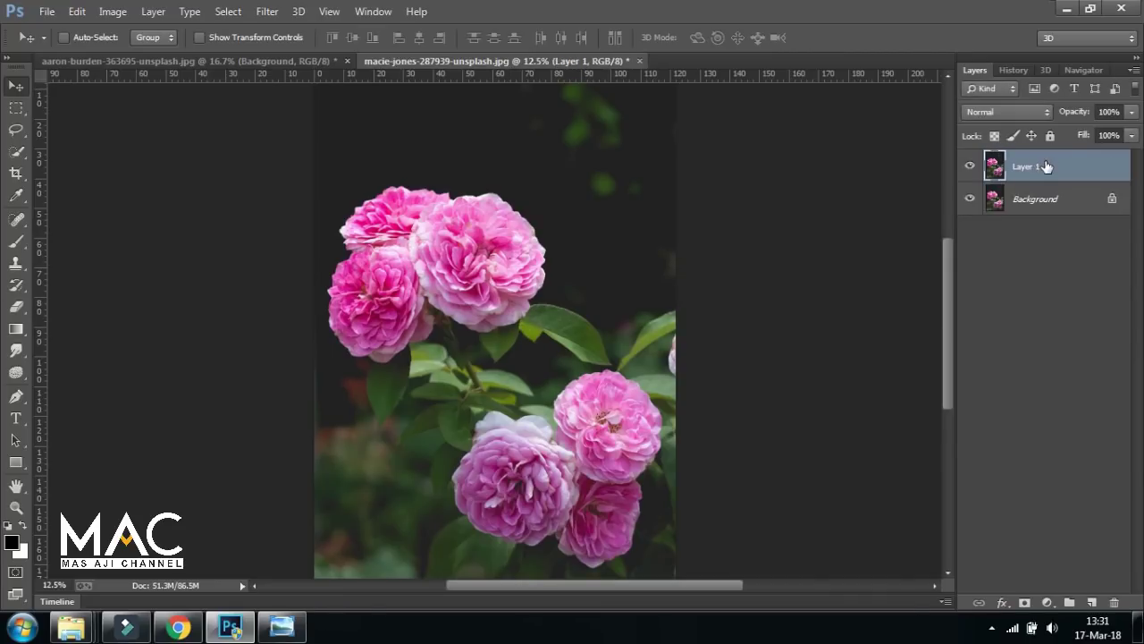
pyautogui.doubleClick(1025, 167)
pyautogui.write('Desaturate')
pyautogui.press('Return')
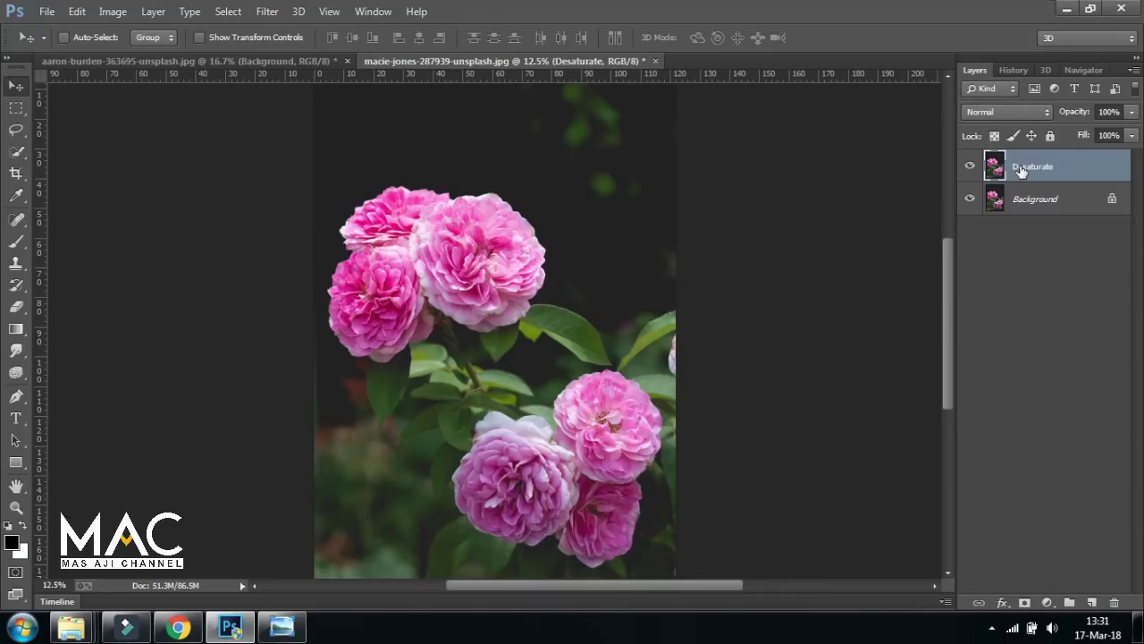
# Set the Sponge to Desaturate mode, zoom in, and pale the top-left rose.
pyautogui.click(17, 376)
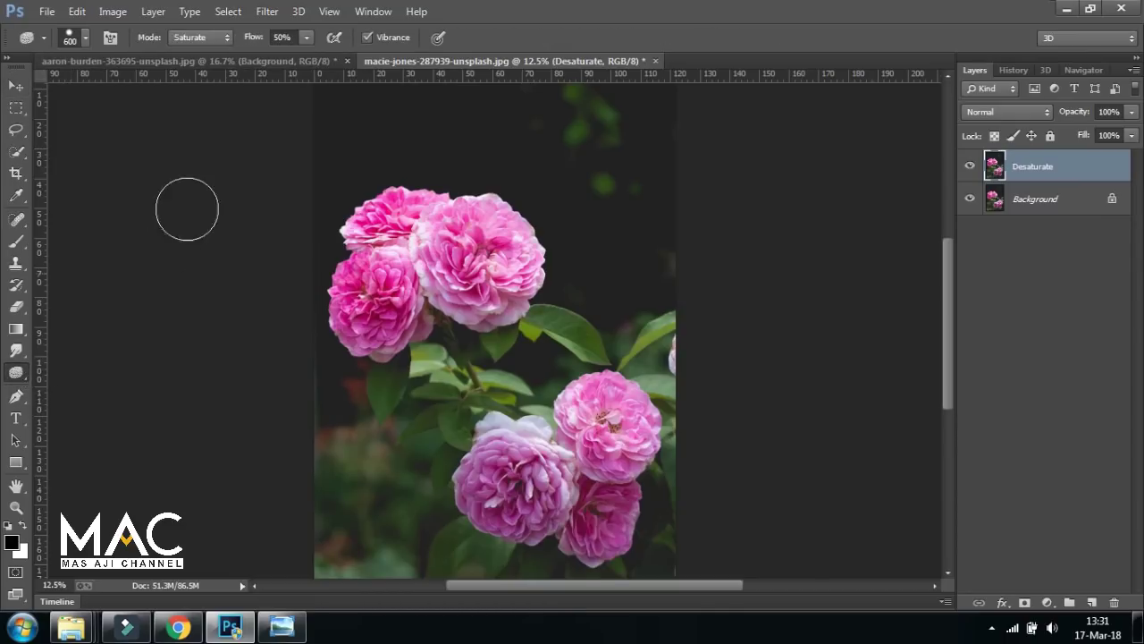
pyautogui.click(228, 37)
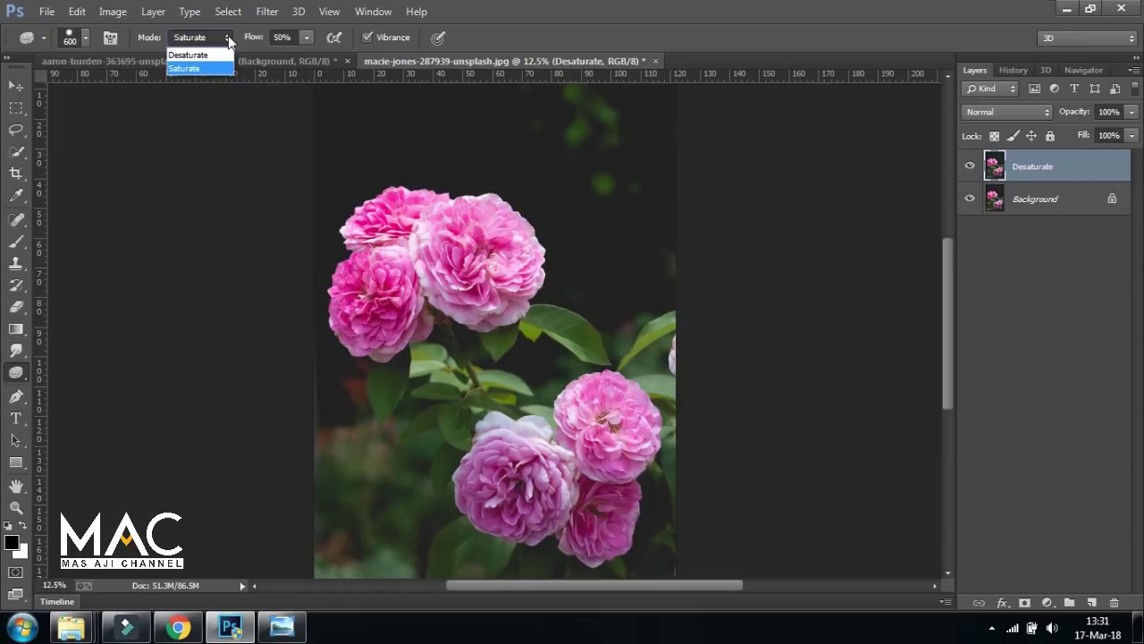
pyautogui.click(210, 59)
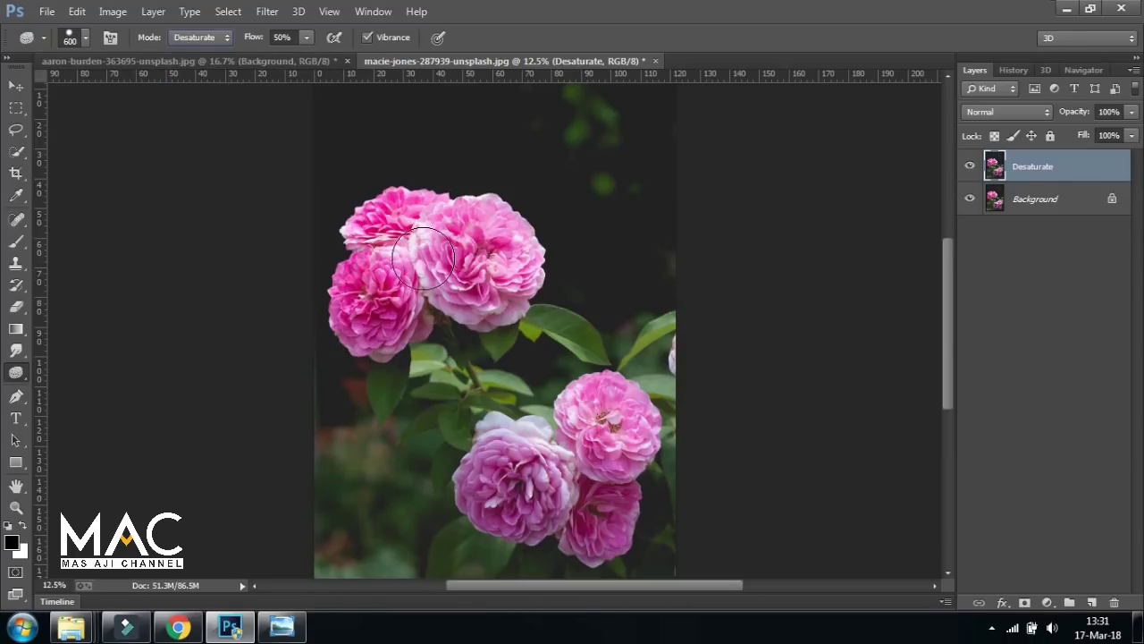
pyautogui.hotkey('ctrl', '+')
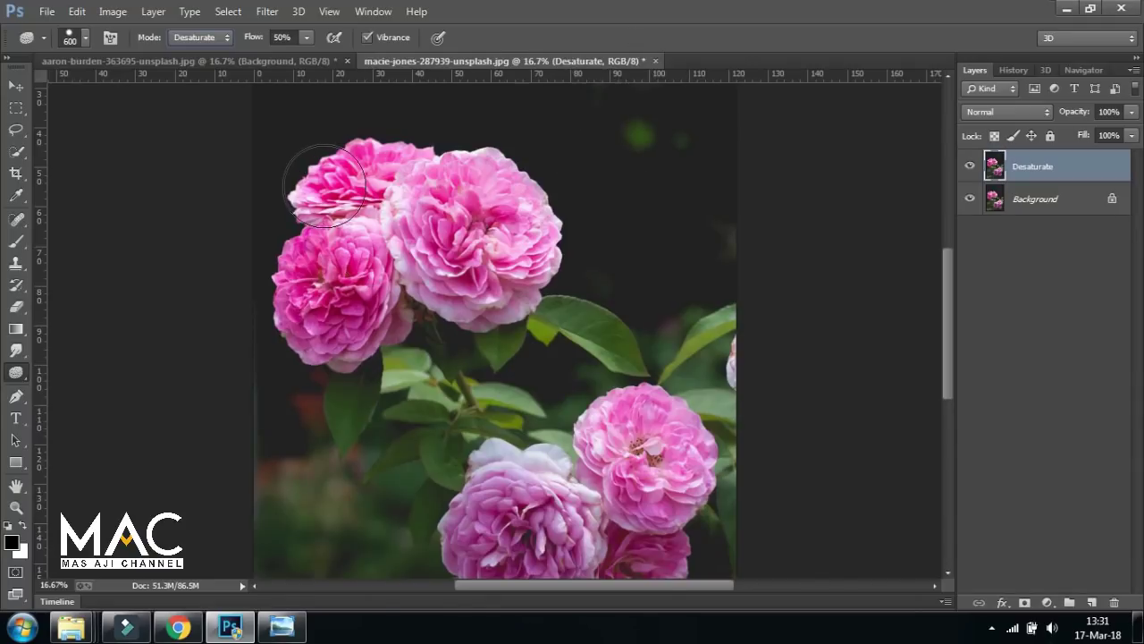
pyautogui.moveTo(326, 185)
pyautogui.mouseDown()
pyautogui.moveTo(338, 271)
pyautogui.moveTo(465, 219)
pyautogui.moveTo(342, 212)
pyautogui.moveTo(398, 195)
pyautogui.moveTo(382, 214)
pyautogui.moveTo(447, 268)
pyautogui.moveTo(498, 179)
pyautogui.moveTo(378, 146)
pyautogui.moveTo(326, 250)
pyautogui.moveTo(336, 322)
pyautogui.moveTo(443, 236)
pyautogui.moveTo(500, 268)
pyautogui.moveTo(447, 204)
pyautogui.moveTo(339, 304)
pyautogui.moveTo(313, 313)
pyautogui.moveTo(342, 320)
pyautogui.mouseUp()
# Desaturate the centre-left, top and left roses, then raise the sponge Flow to 100%.
pyautogui.moveTo(443, 369); pyautogui.dragTo(389, 225)
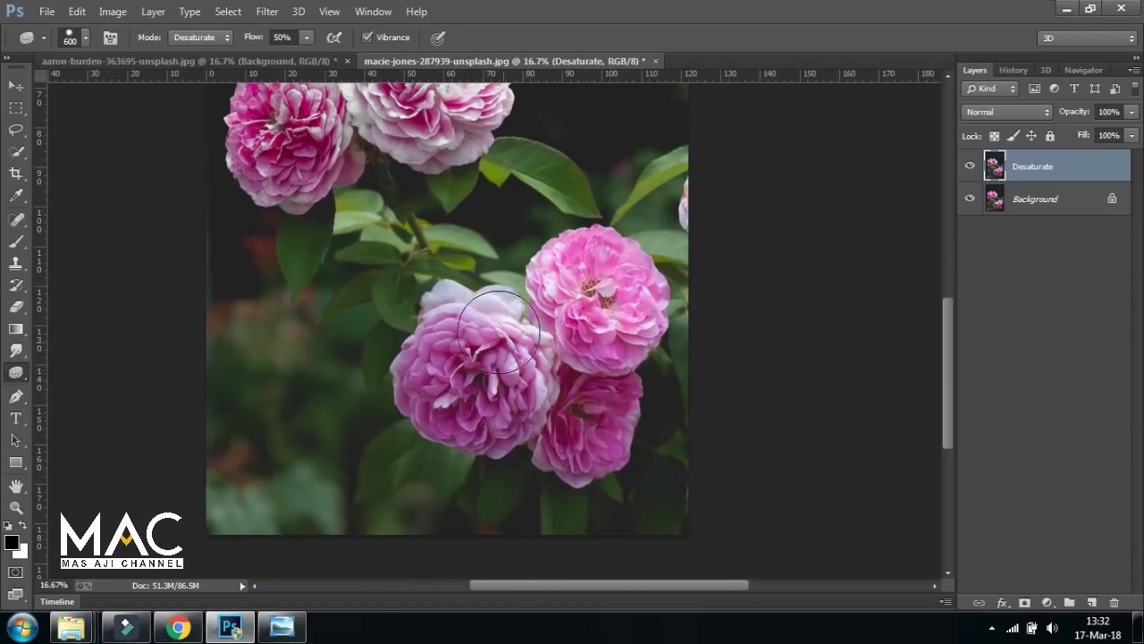
pyautogui.moveTo(455, 364)
pyautogui.mouseDown()
pyautogui.moveTo(474, 344)
pyautogui.moveTo(586, 300)
pyautogui.moveTo(612, 273)
pyautogui.moveTo(618, 354)
pyautogui.moveTo(595, 277)
pyautogui.moveTo(653, 380)
pyautogui.moveTo(552, 394)
pyautogui.moveTo(480, 337)
pyautogui.moveTo(503, 417)
pyautogui.moveTo(585, 411)
pyautogui.moveTo(601, 273)
pyautogui.moveTo(454, 334)
pyautogui.moveTo(651, 399)
pyautogui.moveTo(631, 264)
pyautogui.moveTo(532, 371)
pyautogui.mouseUp()
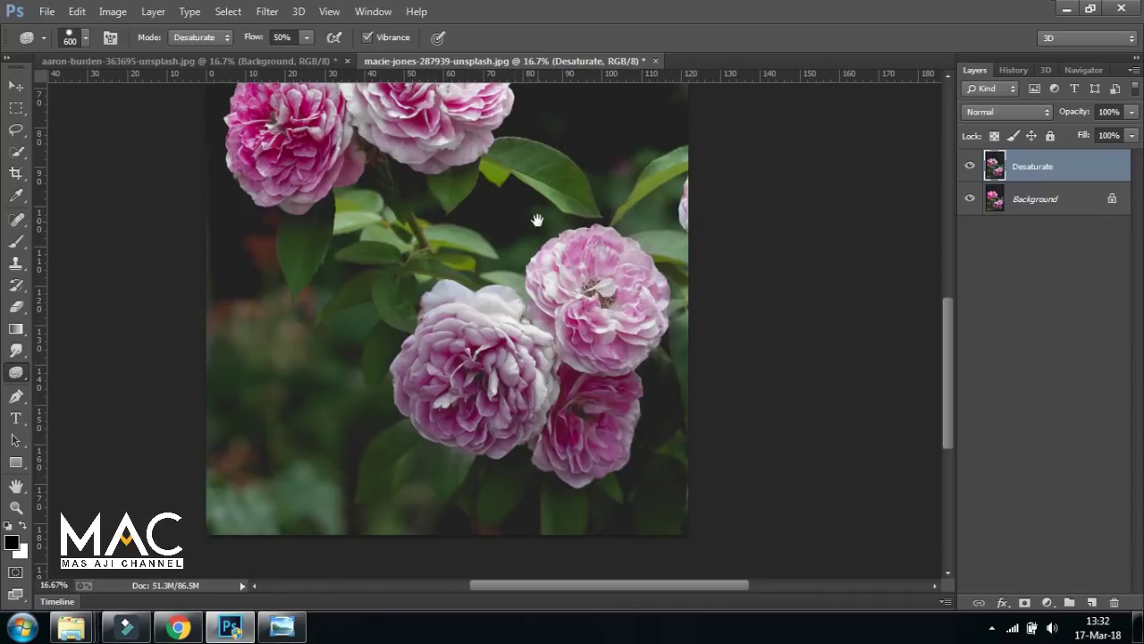
pyautogui.moveTo(537, 221); pyautogui.dragTo(540, 376)
pyautogui.moveTo(286, 277); pyautogui.dragTo(420, 214)
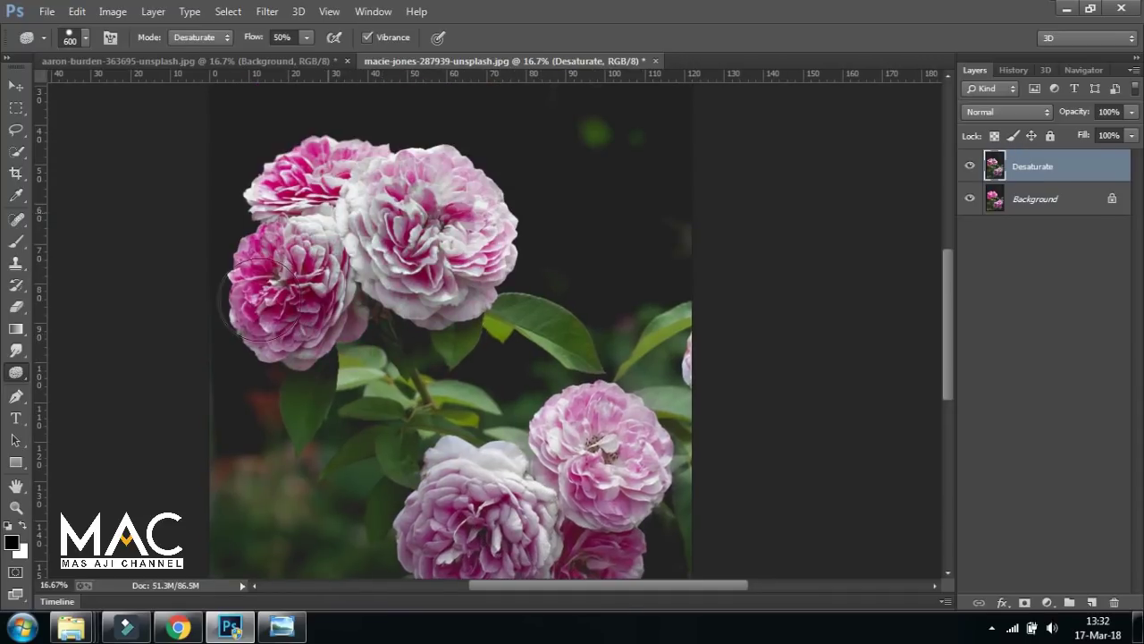
pyautogui.moveTo(300, 238); pyautogui.dragTo(274, 315)
pyautogui.click(307, 37)
pyautogui.moveTo(438, 174); pyautogui.dragTo(469, 188)
# Enlarge the sponge to size 900, desaturate the whole rose image, and return to the sunflower.
pyautogui.press(']')
pyautogui.press(']')
pyautogui.press(']')
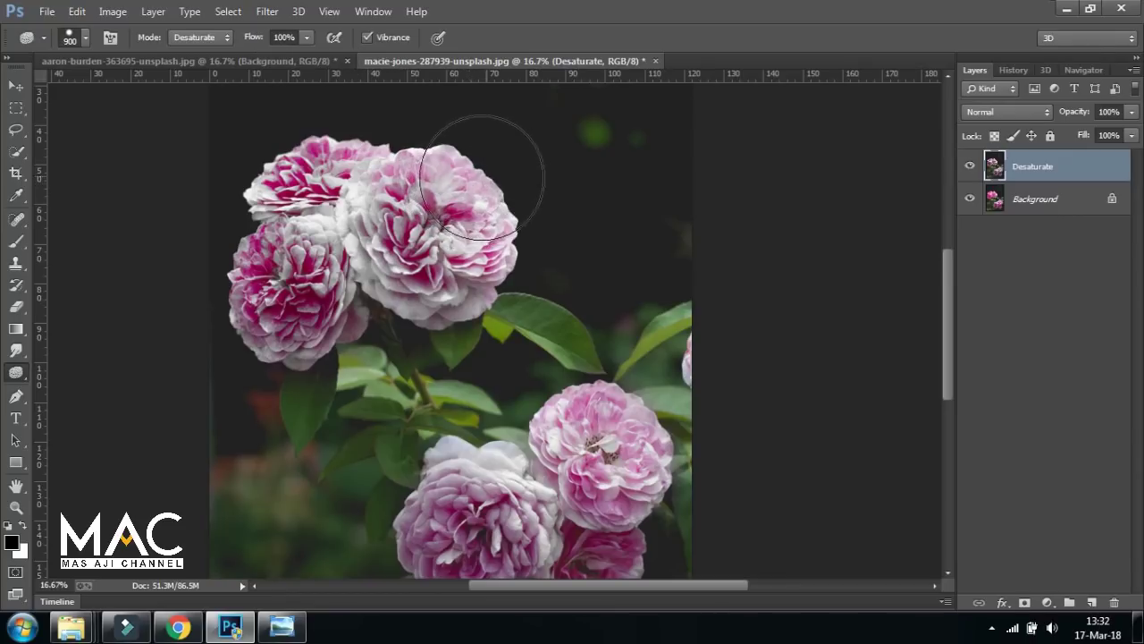
pyautogui.moveTo(304, 488)
pyautogui.mouseDown()
pyautogui.moveTo(572, 402)
pyautogui.moveTo(307, 422)
pyautogui.mouseUp()
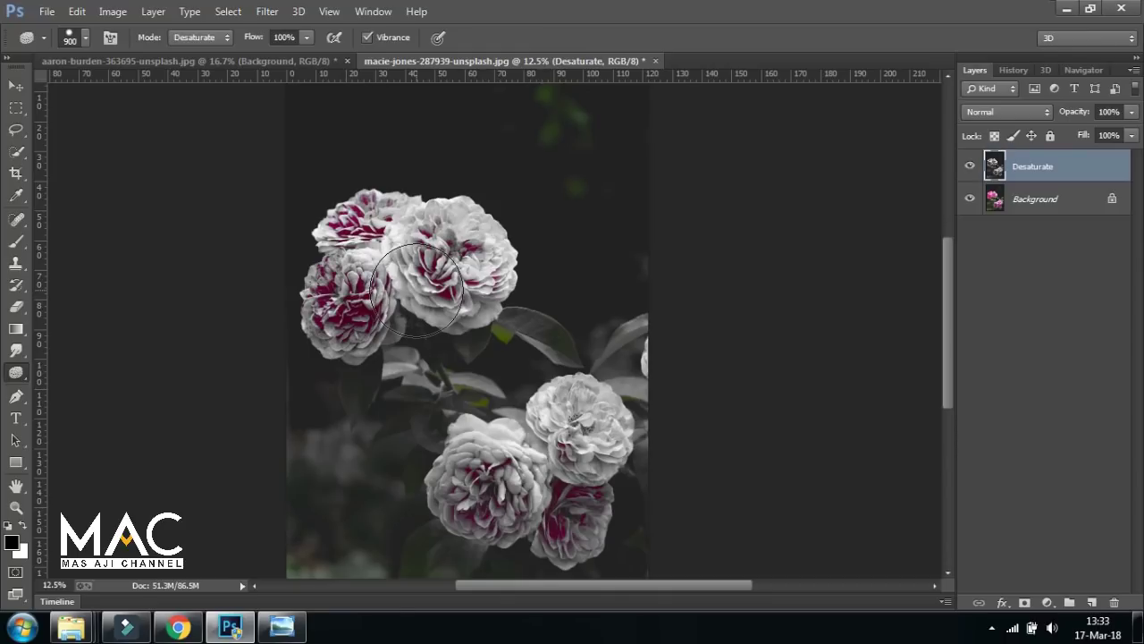
pyautogui.click(268, 61)
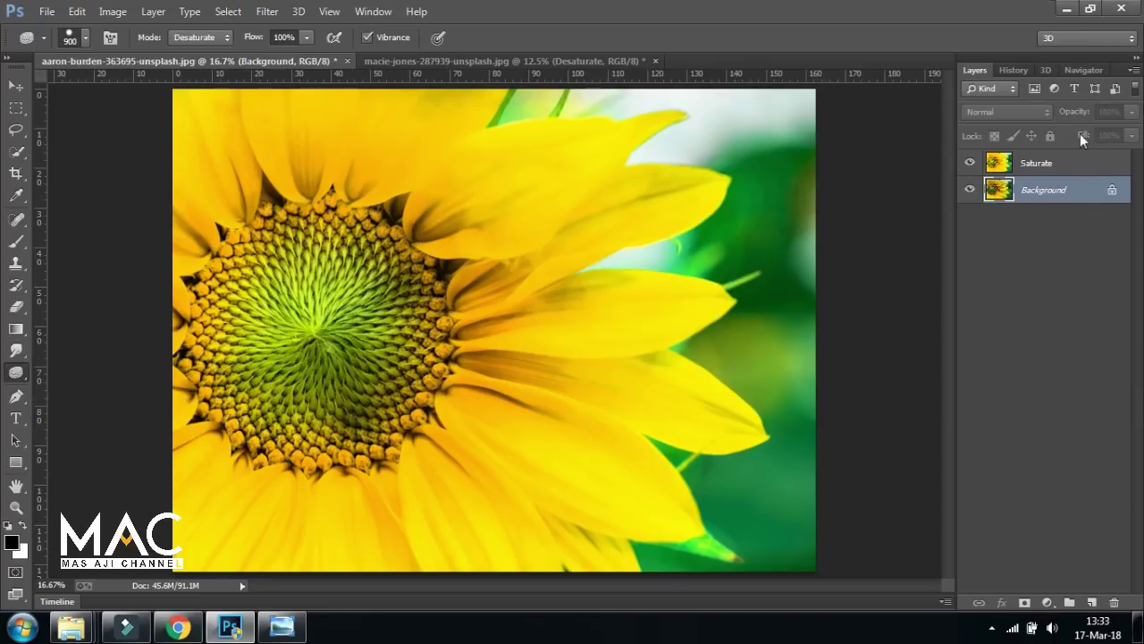
# Hide and reshow the sunflower's Saturate layer to compare, then return to the roses image.
pyautogui.click(972, 162)
pyautogui.click(971, 163)
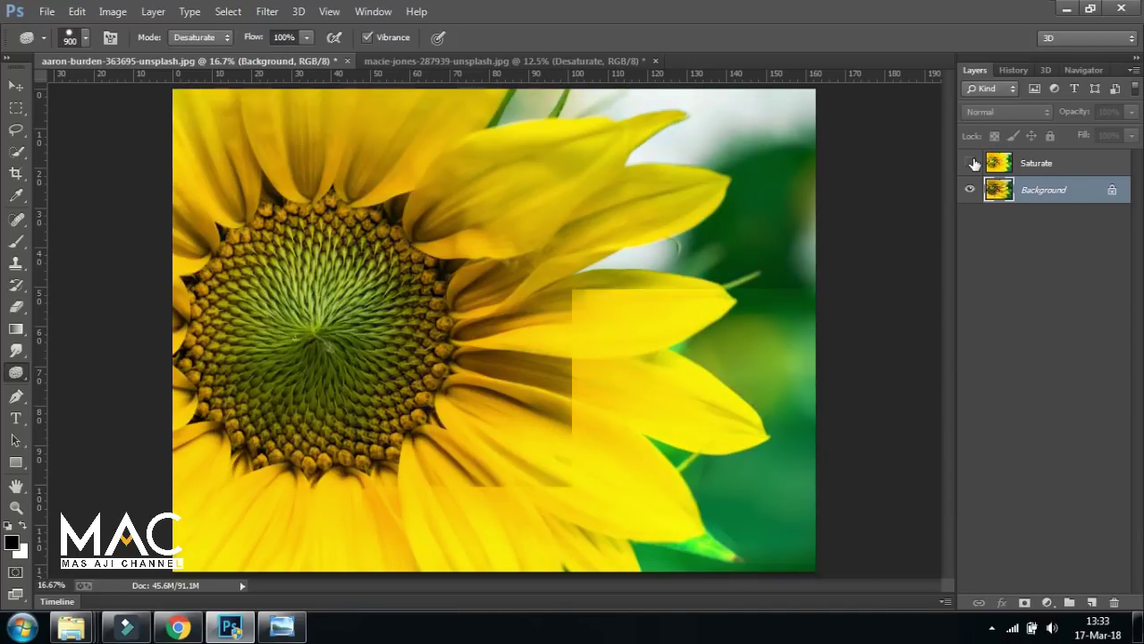
pyautogui.click(440, 60)
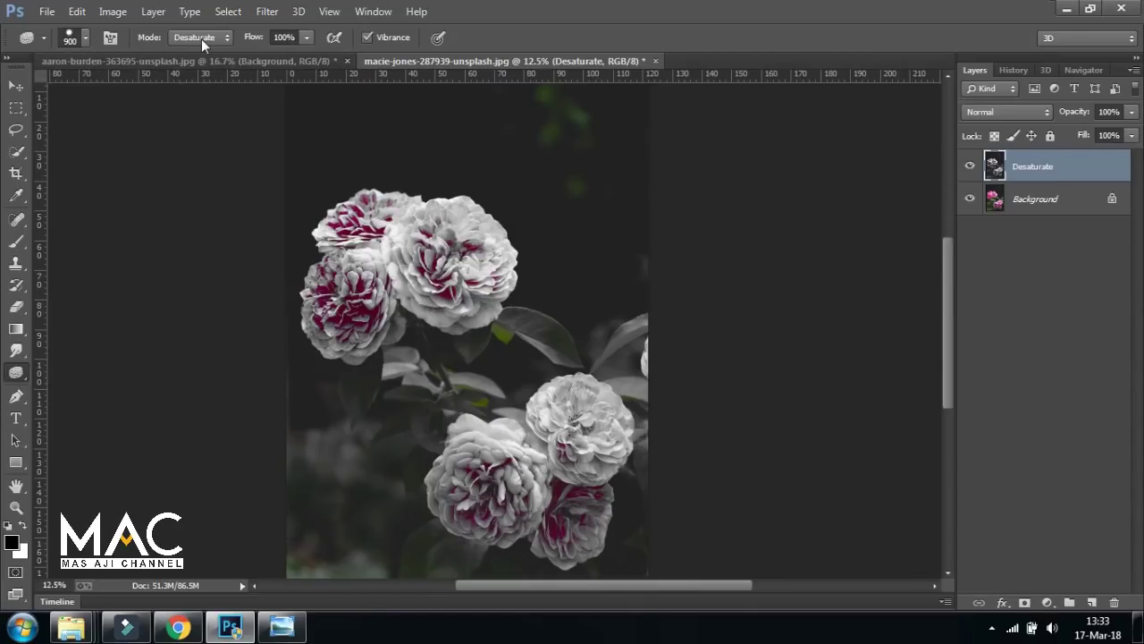
# Toggle the Desaturate layer off and on to compare, leaving it visible, and select the Move tool.
pyautogui.click(970, 166)
pyautogui.click(970, 167)
pyautogui.click(970, 166)
pyautogui.click(970, 166)
pyautogui.click(15, 87)
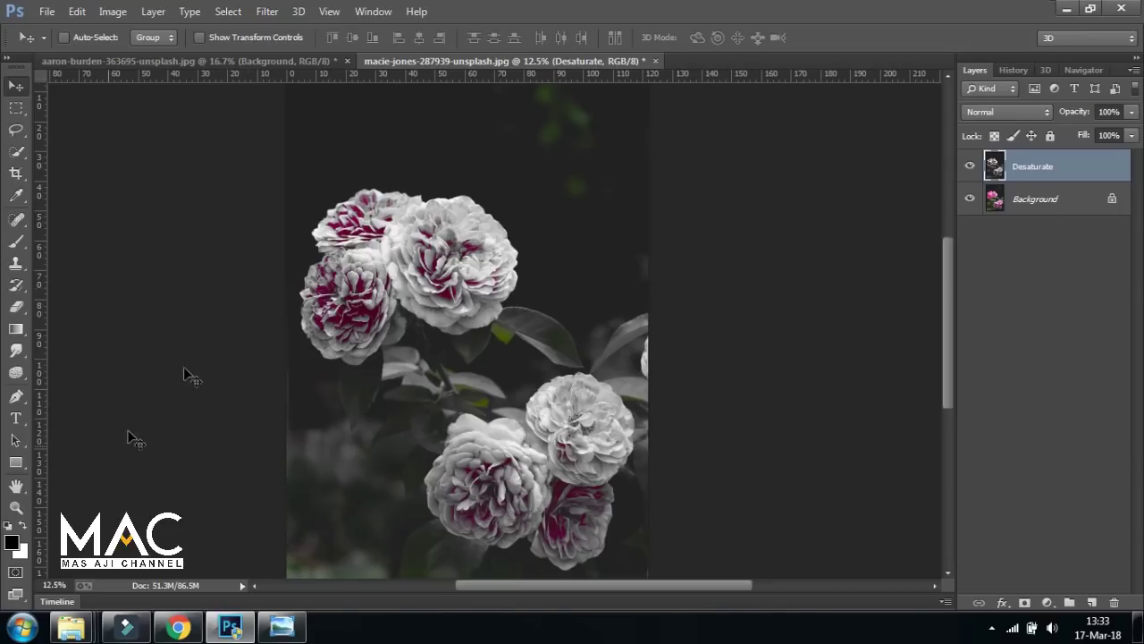
pyautogui.click(16, 396)
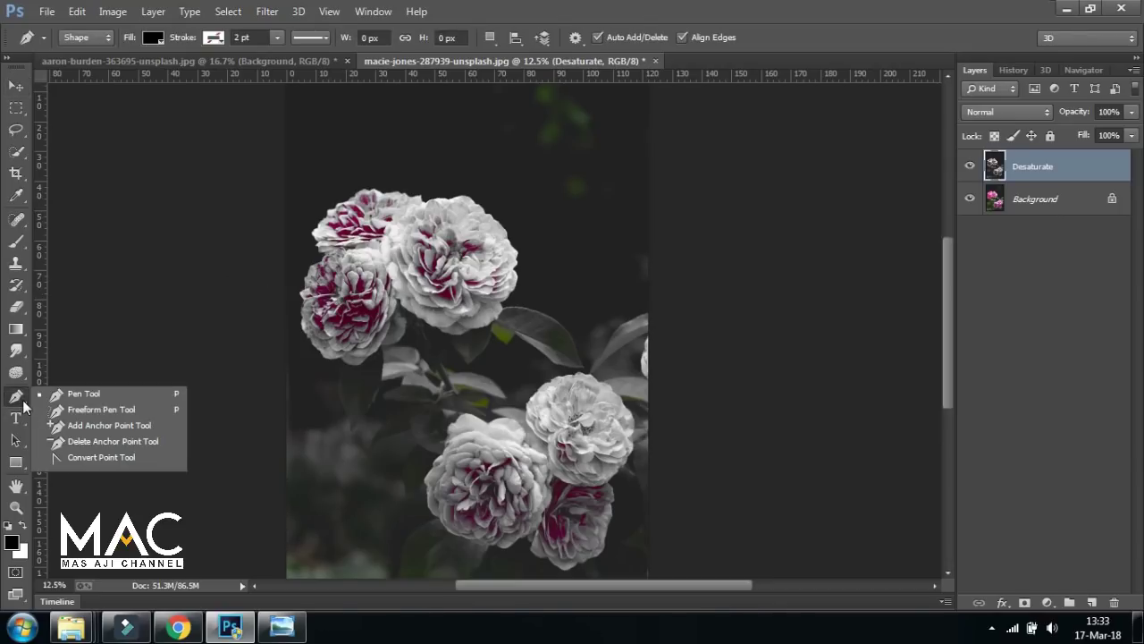
pyautogui.click(109, 394)
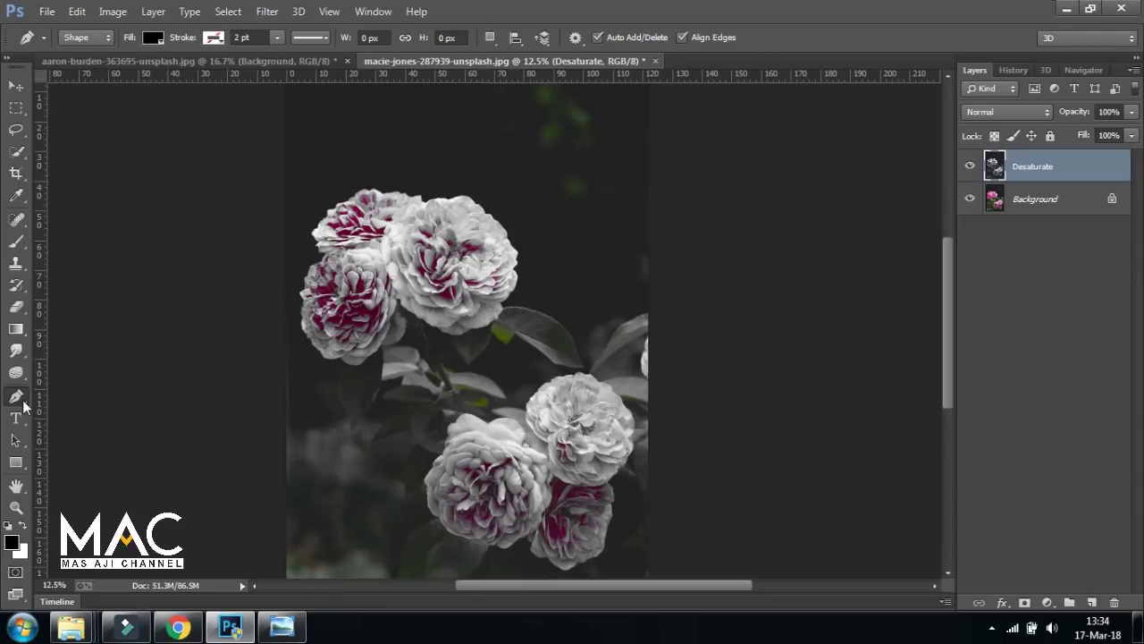
pyautogui.rightClick(20, 403)
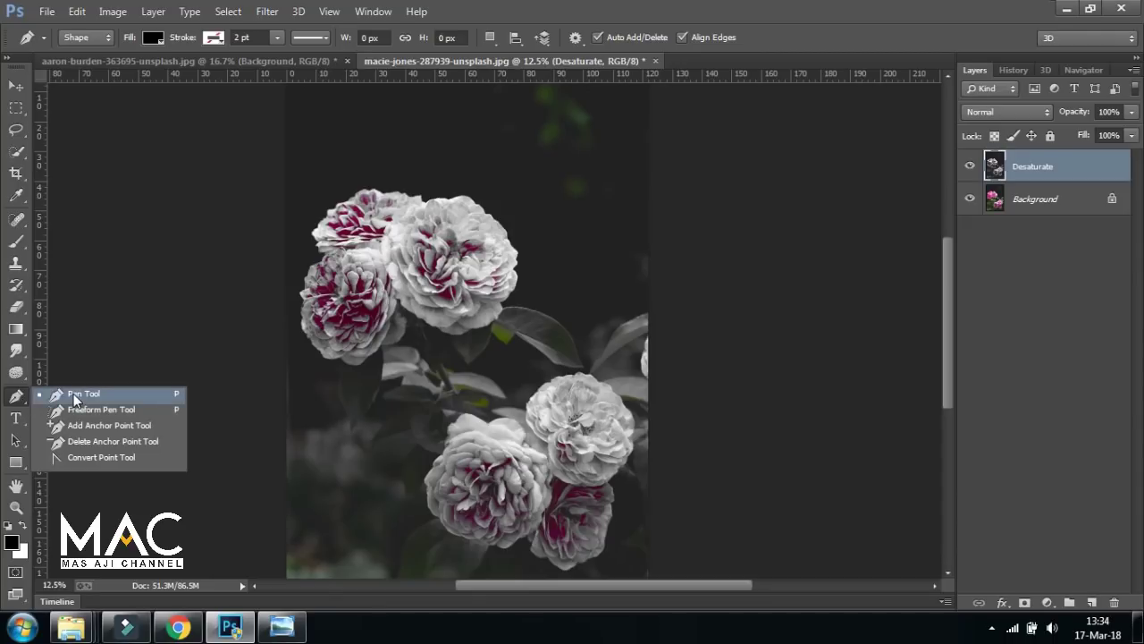
pyautogui.click(73, 395)
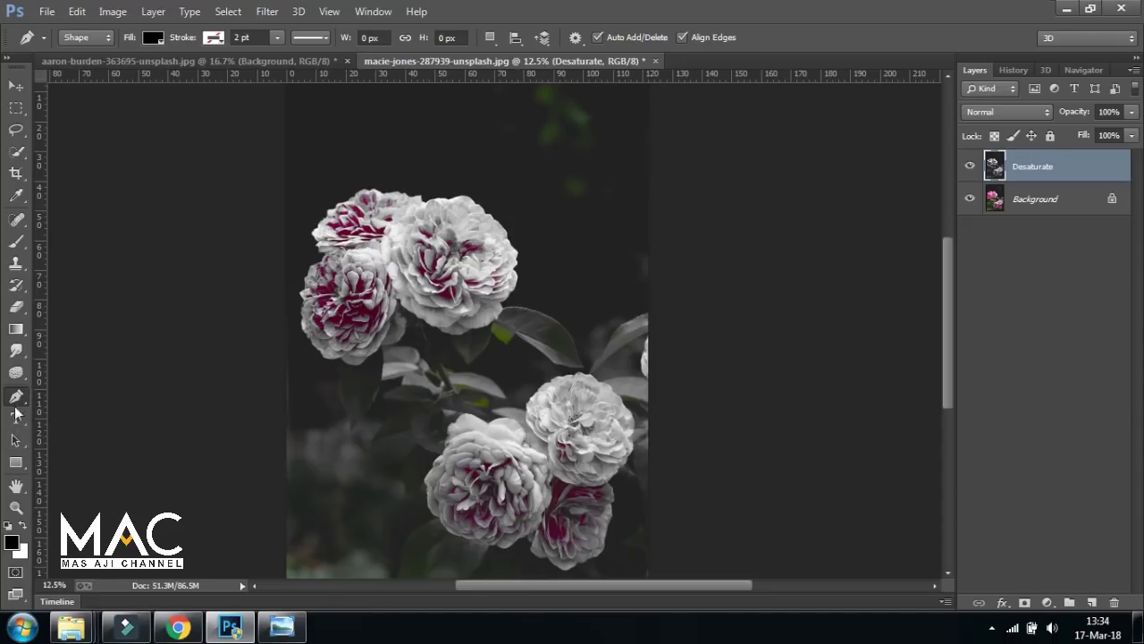
pyautogui.click(16, 417)
pyautogui.click(16, 396)
pyautogui.click(16, 417)
pyautogui.rightClick(16, 439)
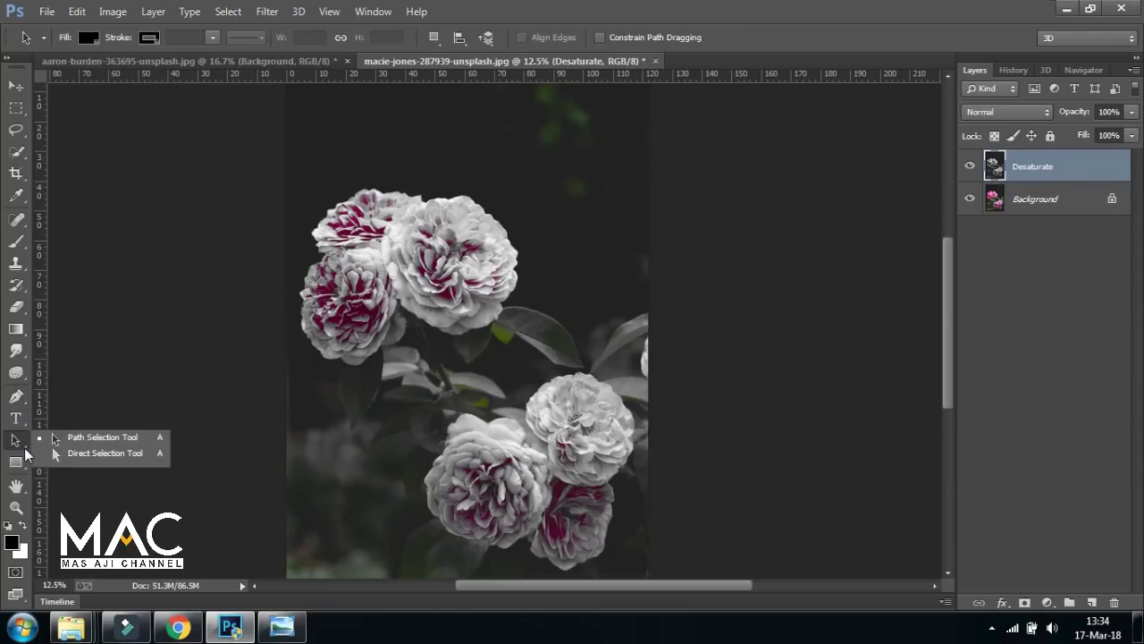
pyautogui.click(101, 438)
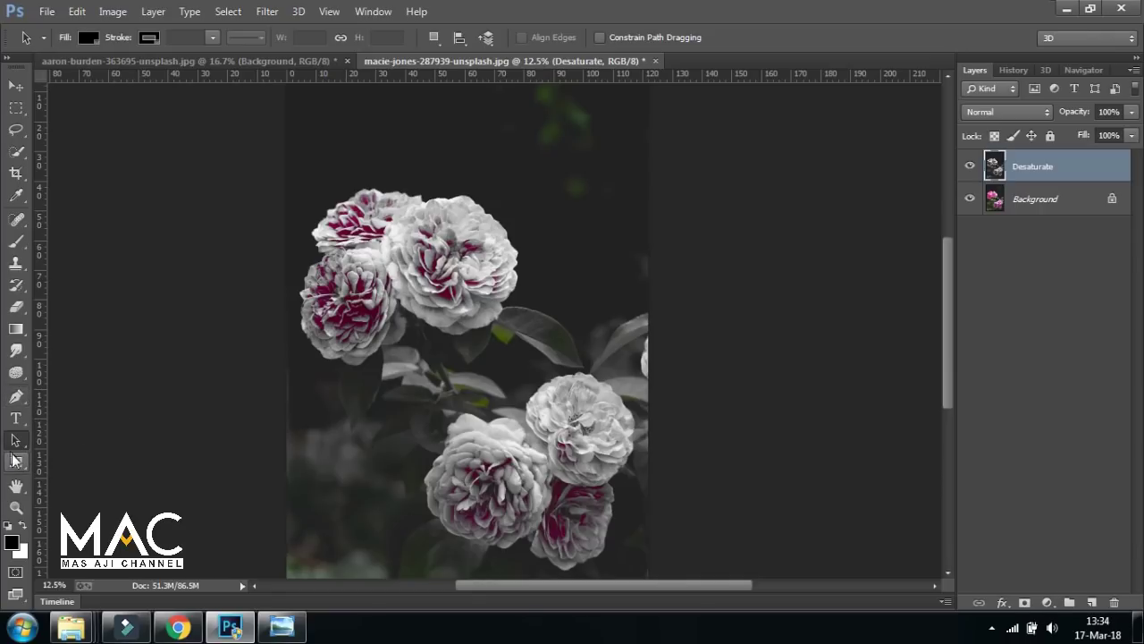
pyautogui.click(16, 461)
pyautogui.rightClick(16, 461)
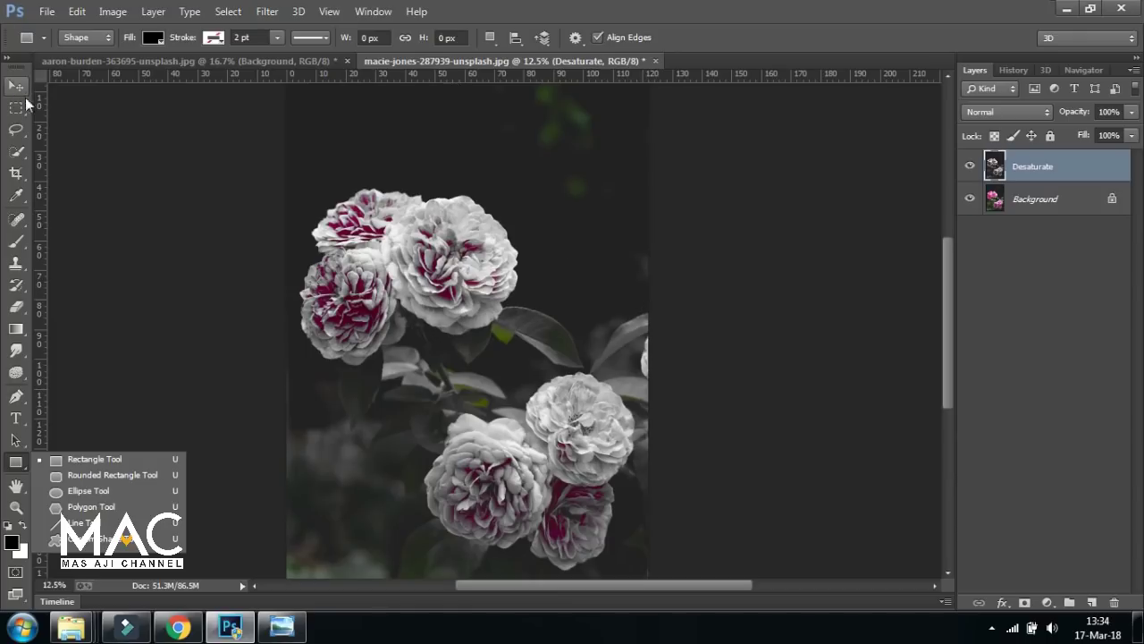
pyautogui.click(17, 88)
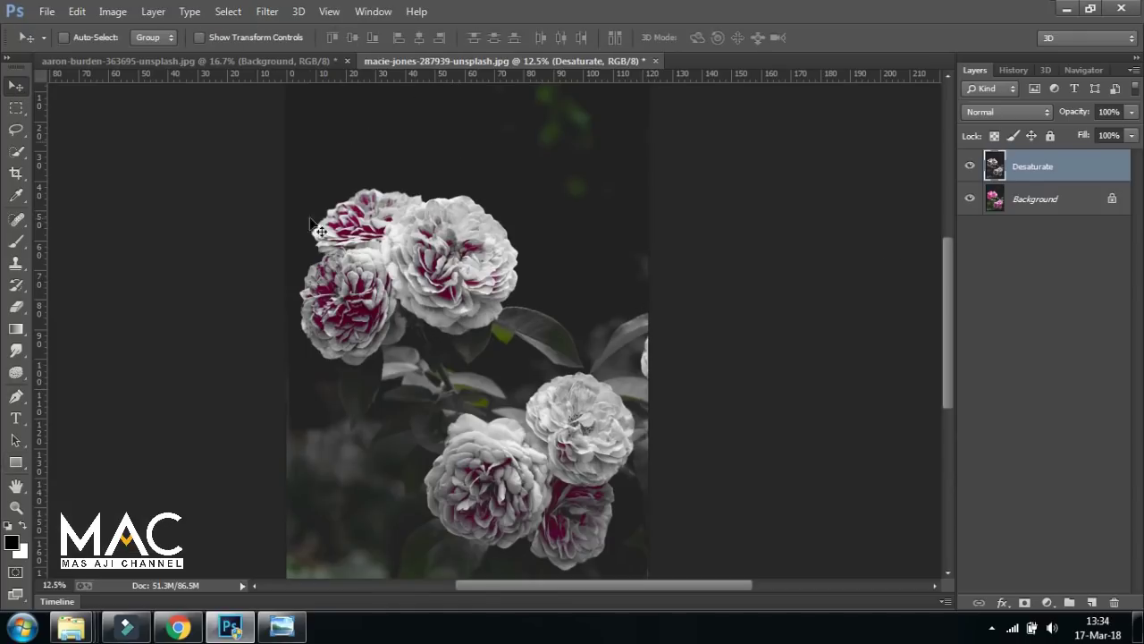